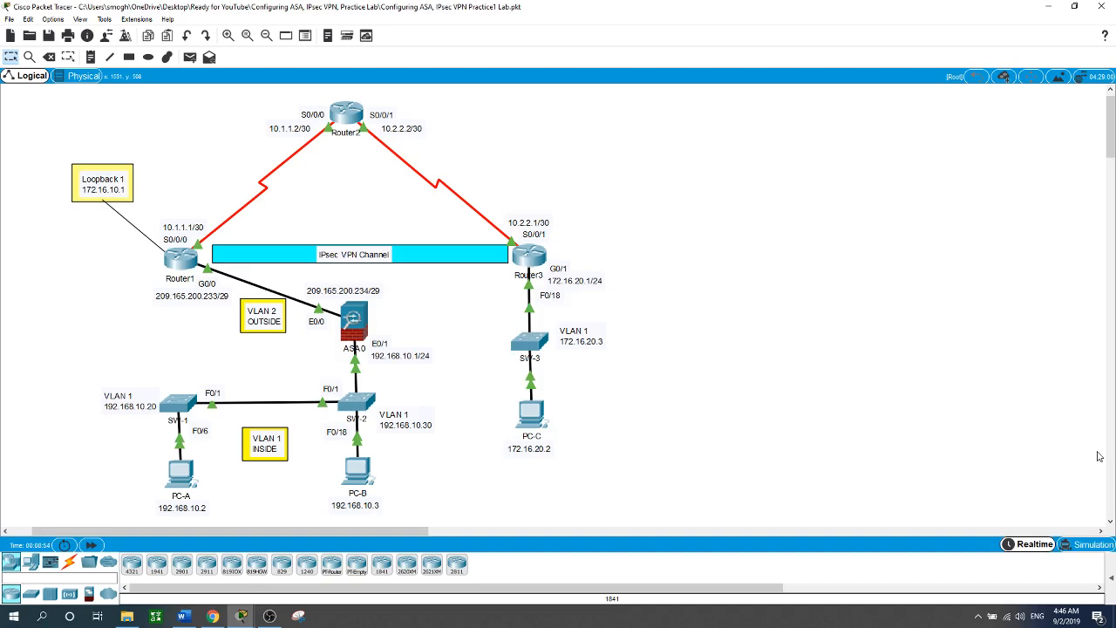
# Review Router1's running configuration from privileged EXEC mode.
pyautogui.click(184, 259)
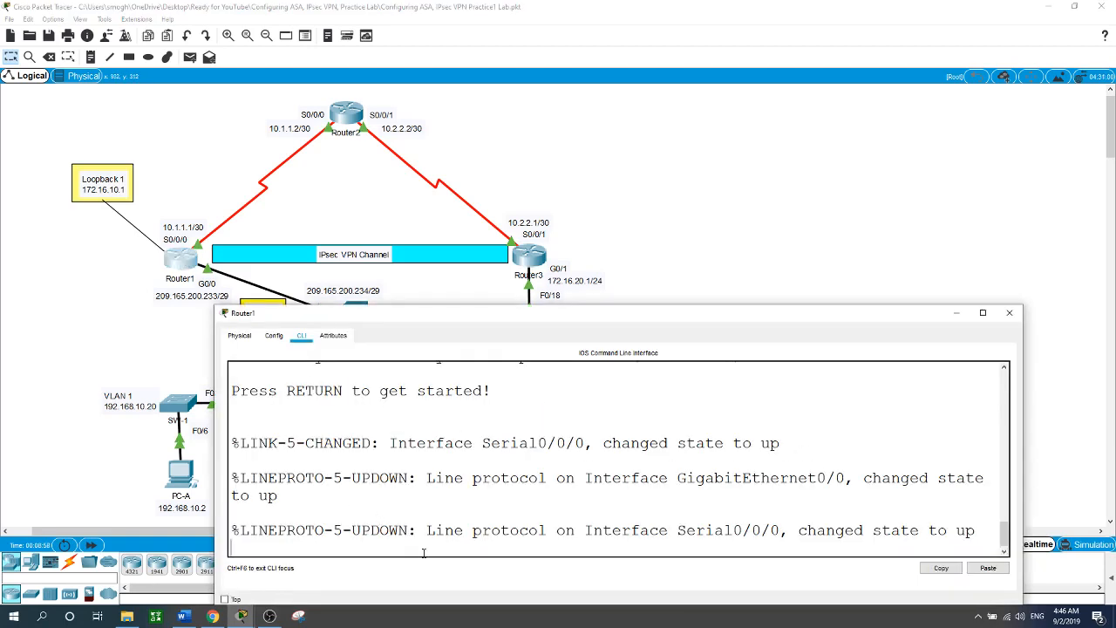
pyautogui.press('Return')
pyautogui.write('en')
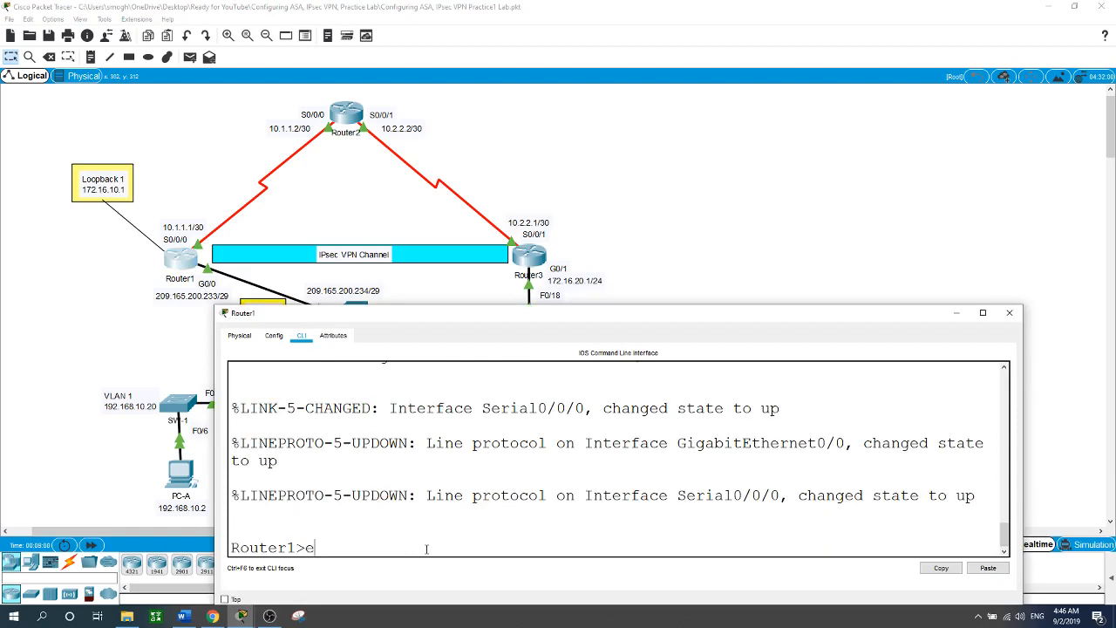
pyautogui.press('Return')
pyautogui.write('show run')
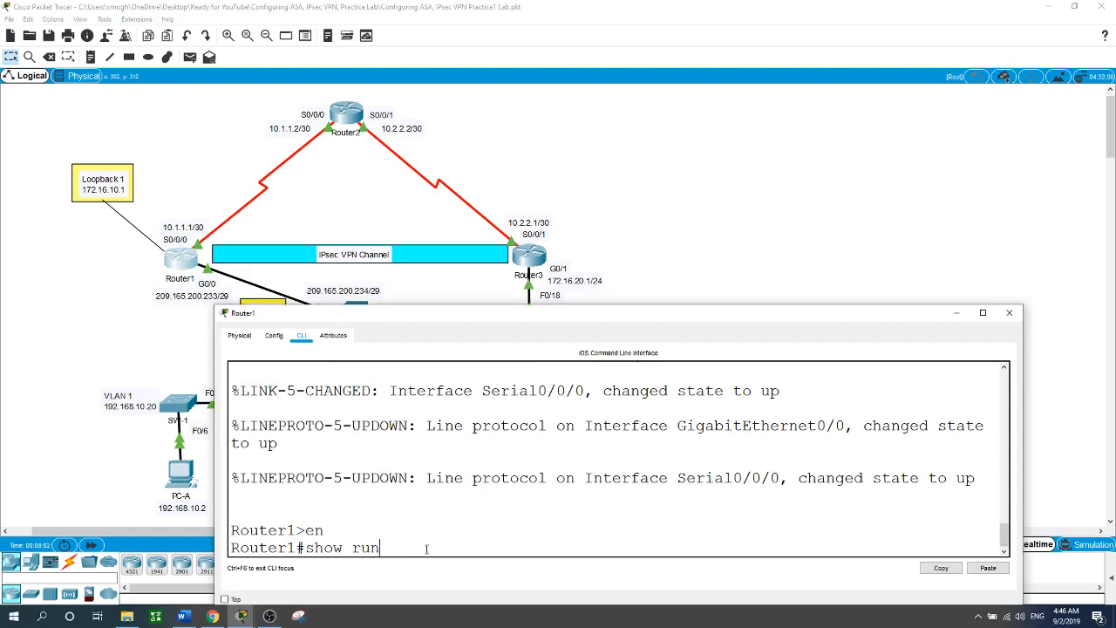
pyautogui.press('Return')
pyautogui.press('space')
pyautogui.press('space')
pyautogui.press('space')
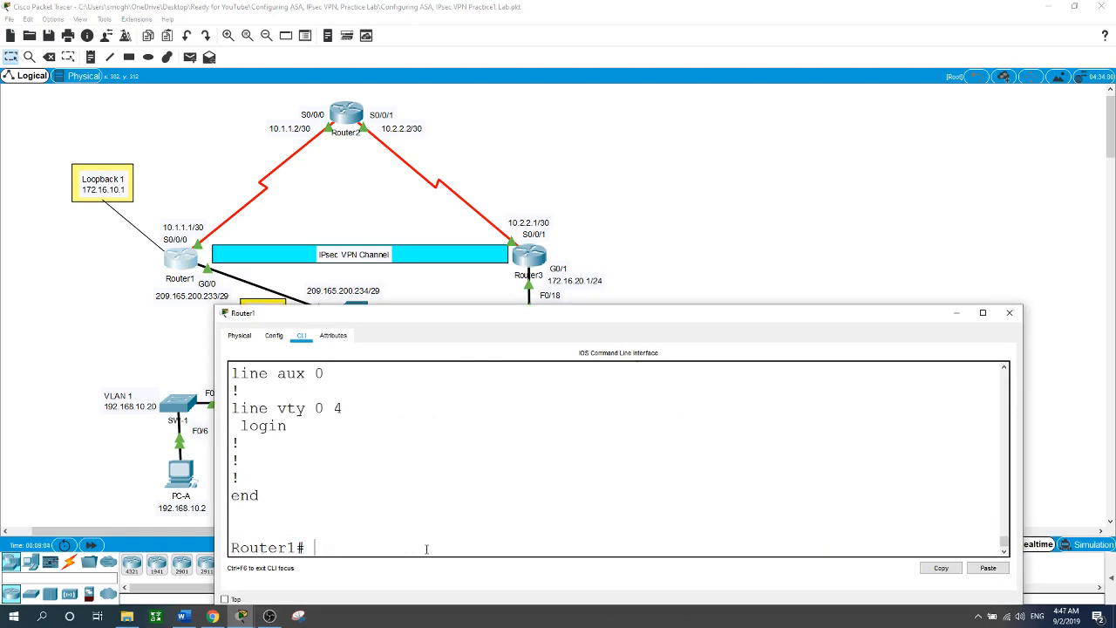
pyautogui.scroll(8, 427, 436)
pyautogui.scroll(-1, 429, 500)
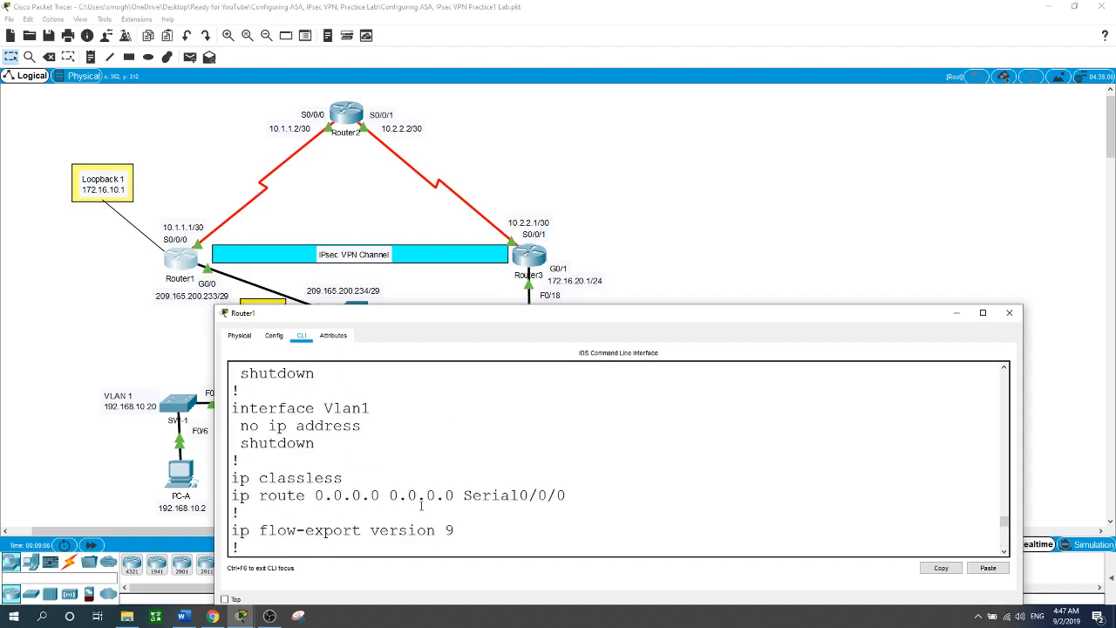
pyautogui.scroll(5, 426, 502)
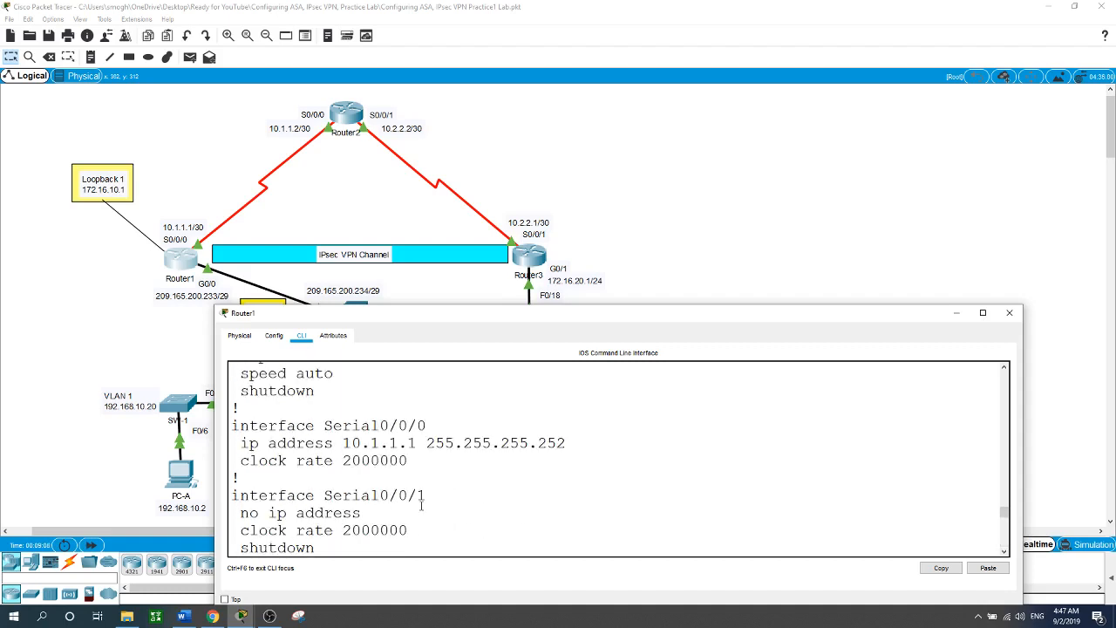
pyautogui.scroll(4, 421, 504)
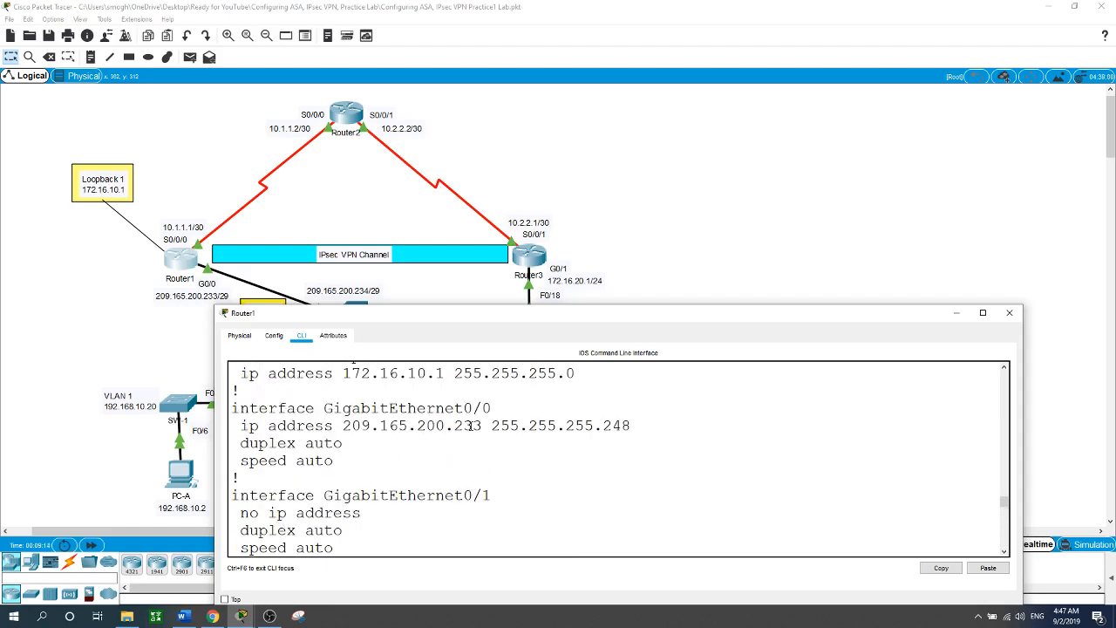
pyautogui.scroll(-7, 493, 426)
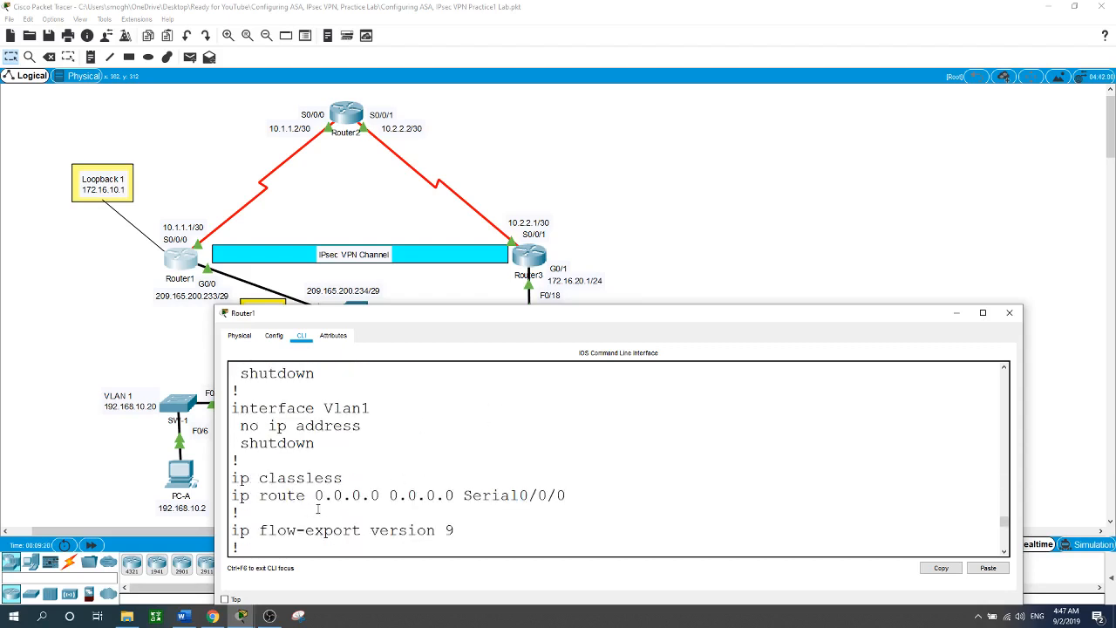
pyautogui.click(117, 337)
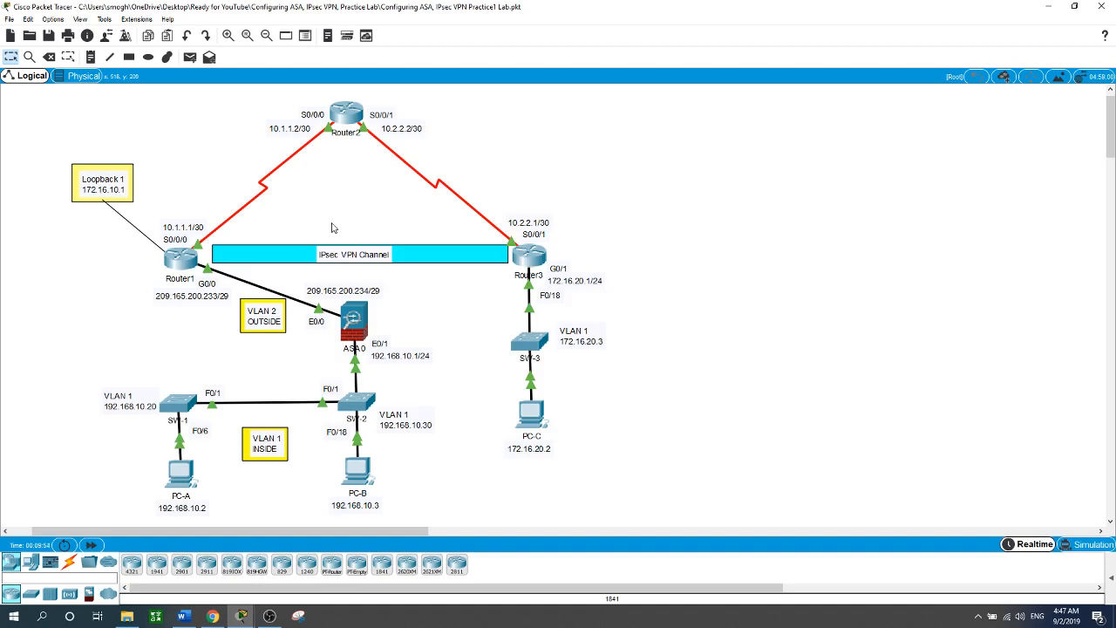
# In global configuration, require Router1 passwords to be at least 5 characters long.
pyautogui.click(181, 258)
pyautogui.scroll(-3, 500, 515)
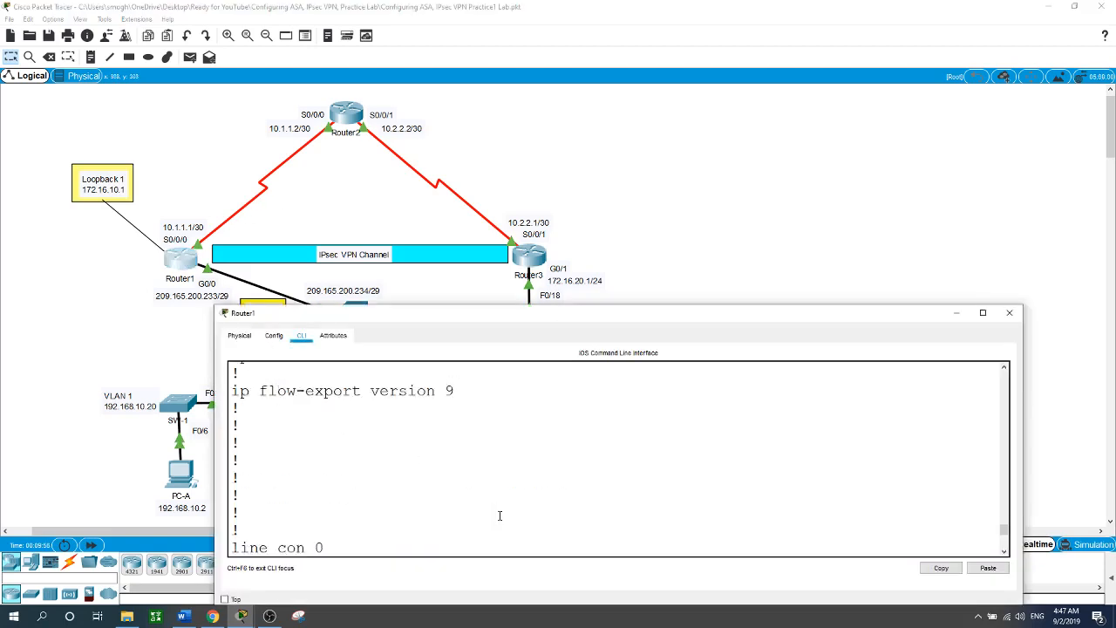
pyautogui.scroll(-4, 502, 513)
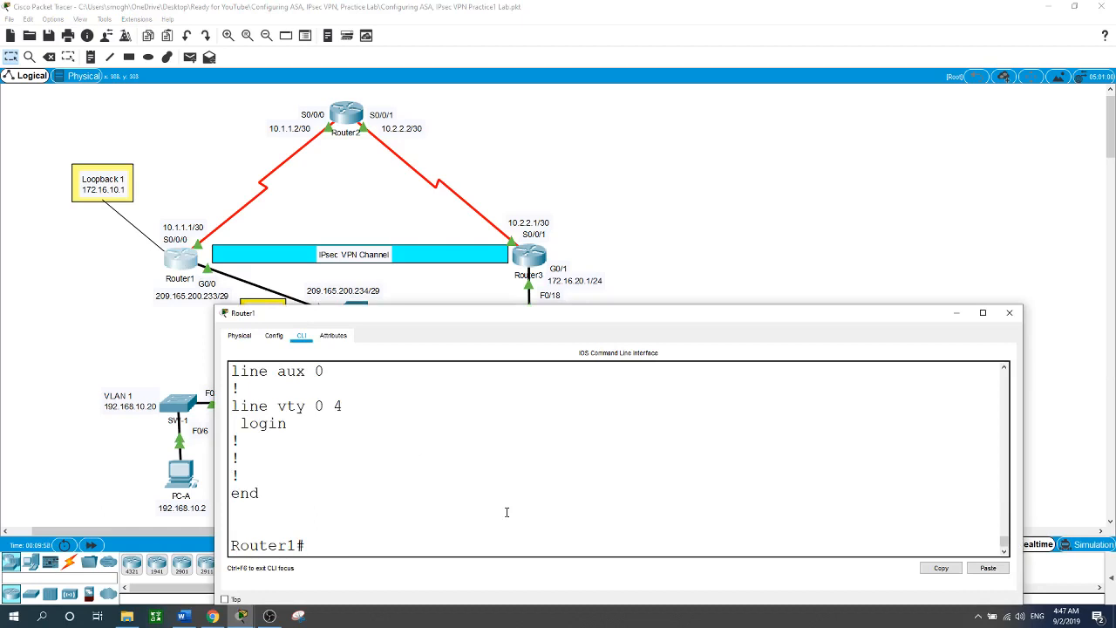
pyautogui.write('conf t')
pyautogui.press('Return')
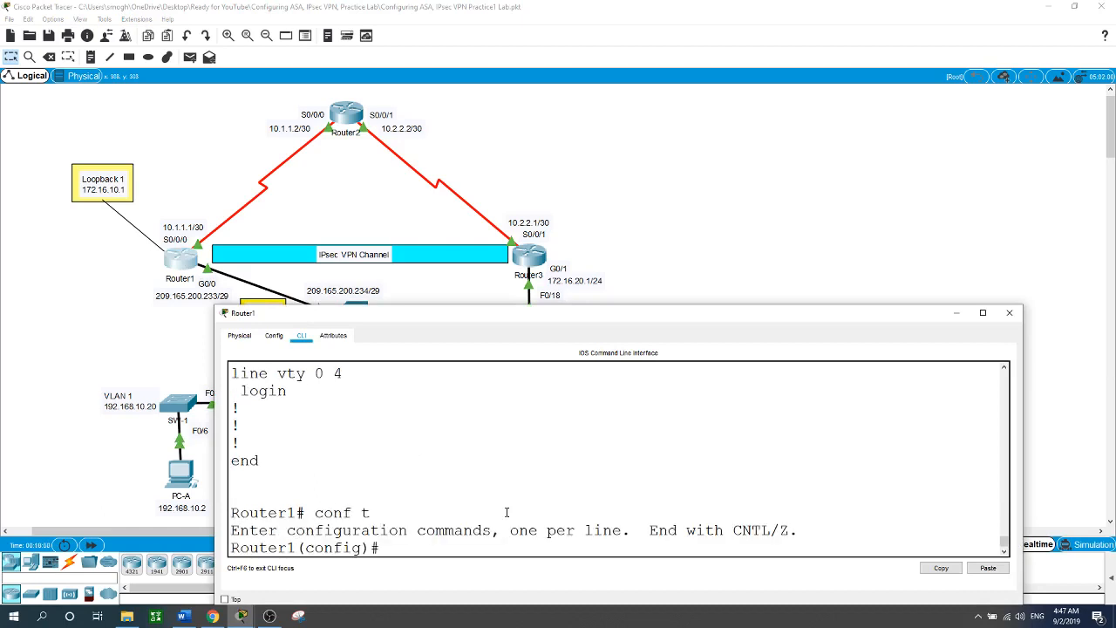
pyautogui.write('security pas')
pyautogui.press('Tab')
pyautogui.write('mi')
pyautogui.press('Tab')
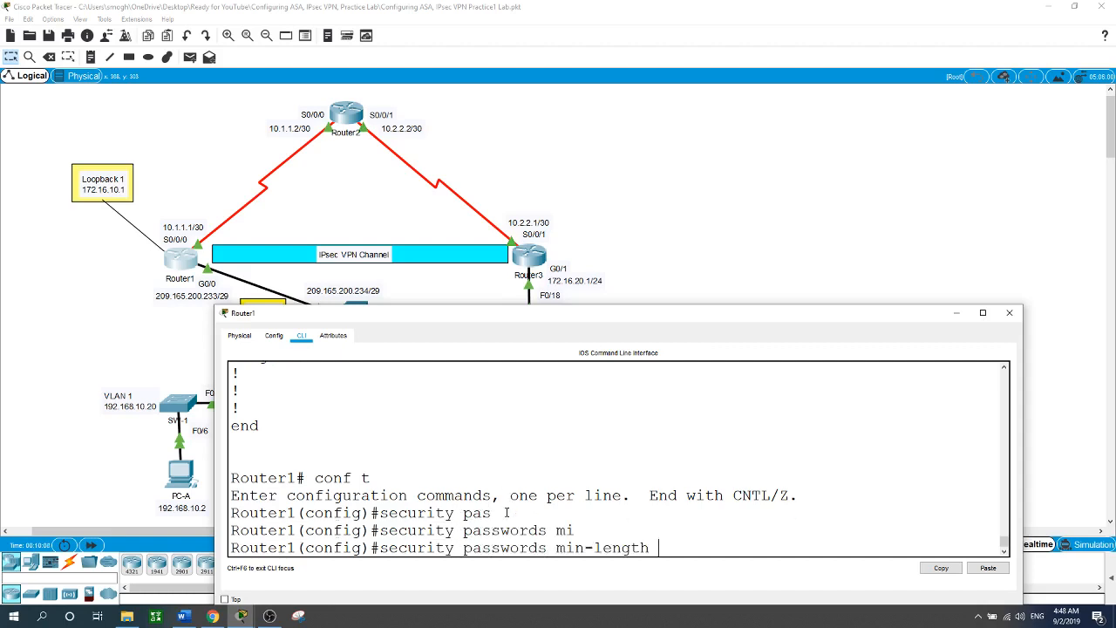
pyautogui.write('5')
pyautogui.press('Return')
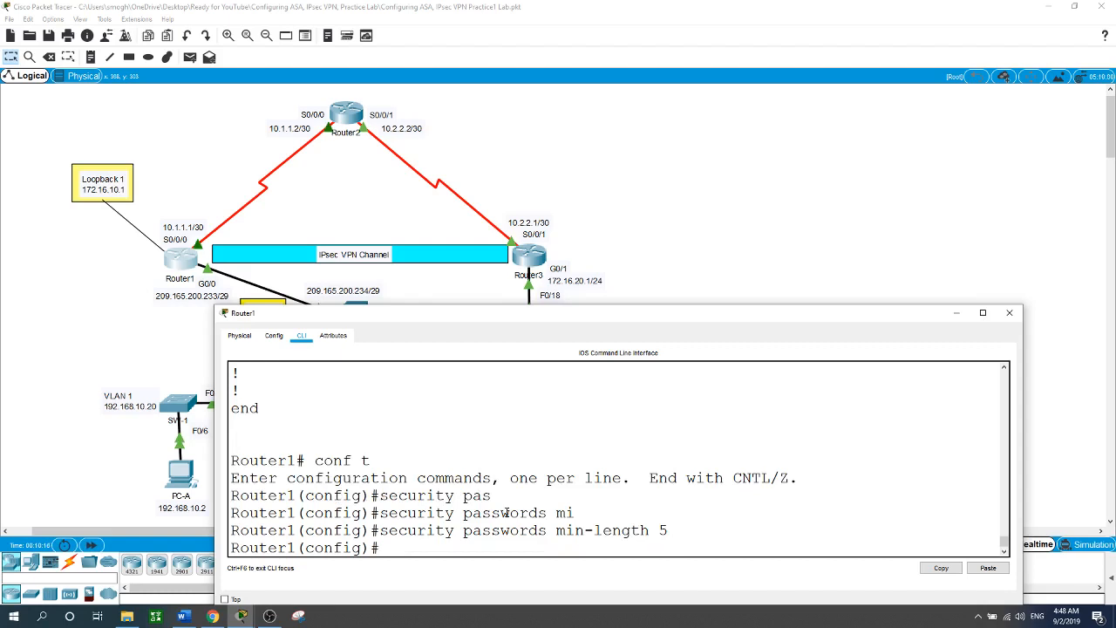
# Enable service password-encryption so Router1's stored passwords are encrypted.
pyautogui.write('servie p')
pyautogui.press('Tab')
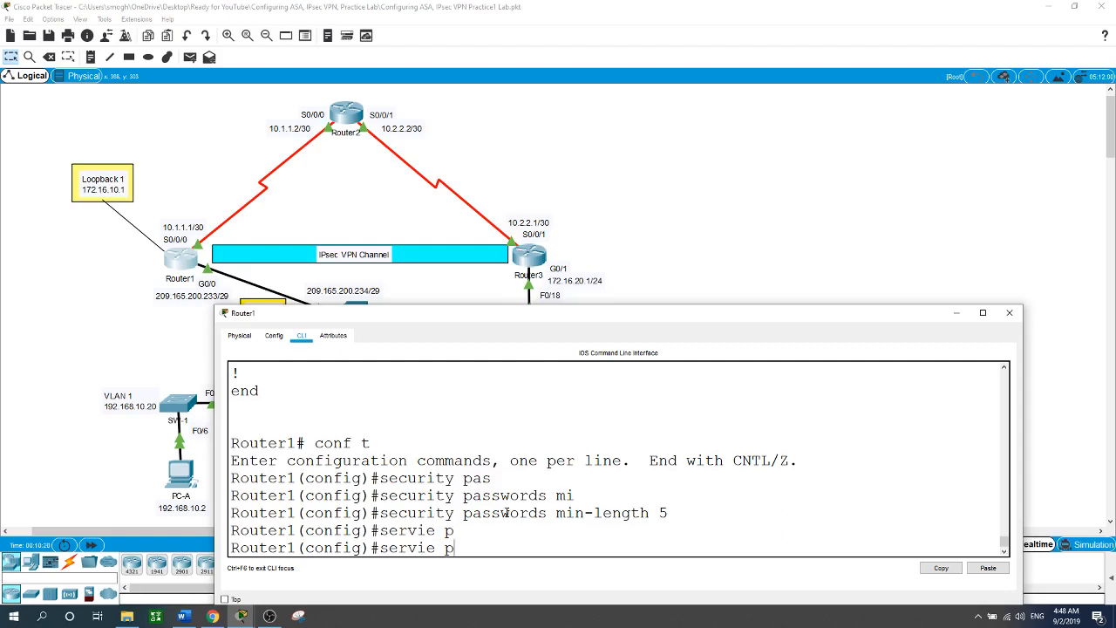
pyautogui.write('as')
pyautogui.press('Tab')
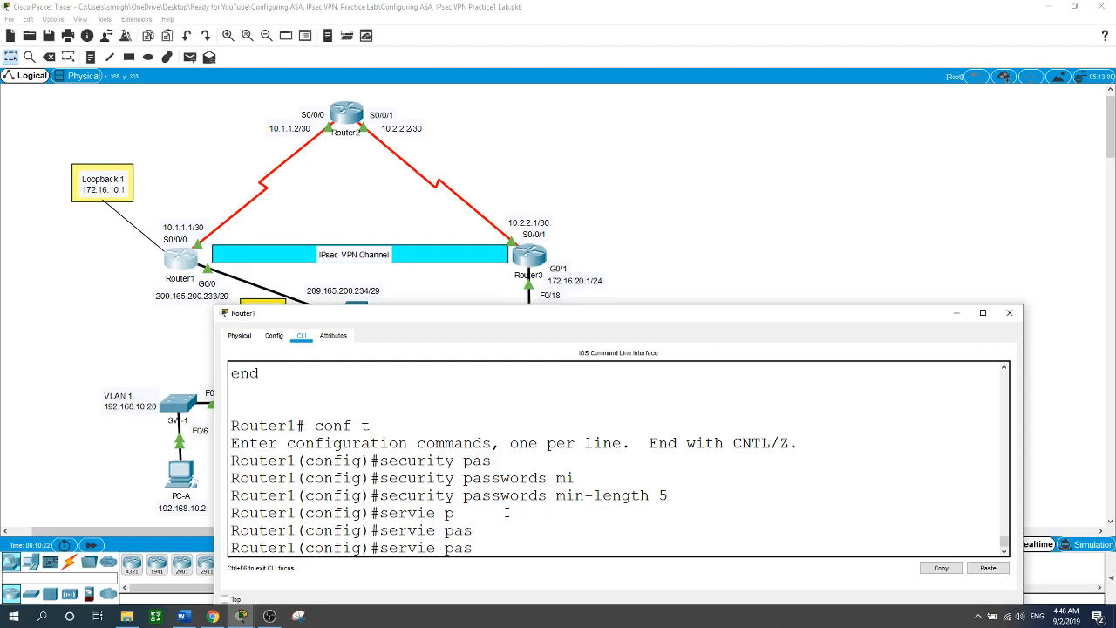
pyautogui.write('s')
pyautogui.press('Tab')
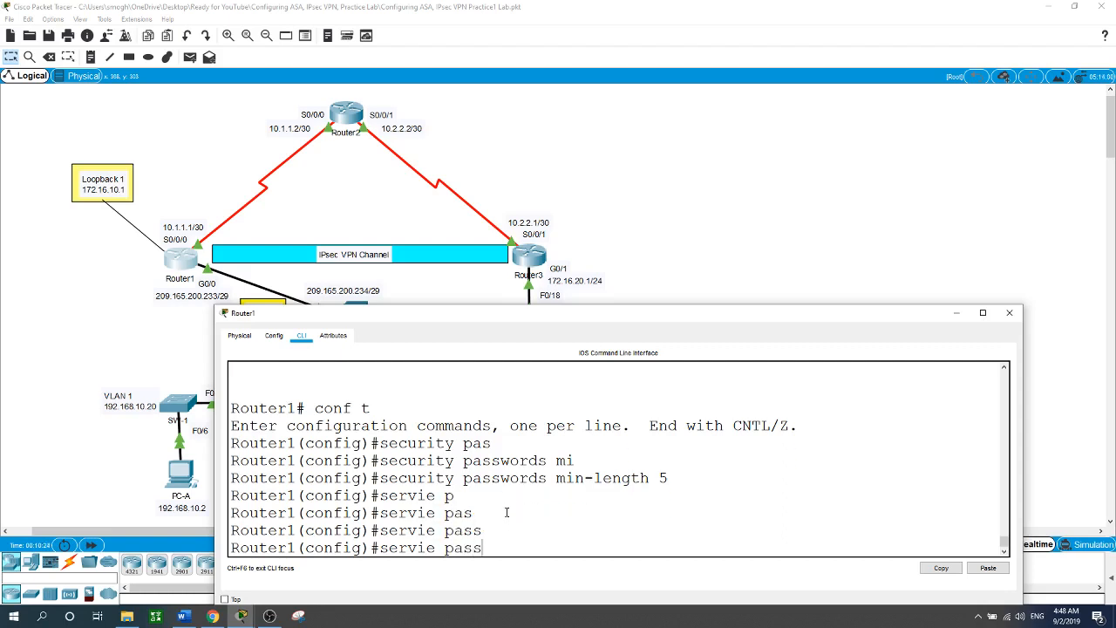
pyautogui.write('w')
pyautogui.press('BackSpace')
pyautogui.press('BackSpace')
pyautogui.press('BackSpace')
pyautogui.press('BackSpace')
pyautogui.press('BackSpace')
pyautogui.press('BackSpace')
pyautogui.press('BackSpace')
pyautogui.press('BackSpace')
pyautogui.press('BackSpace')
pyautogui.press('BackSpace')
pyautogui.press('BackSpace')
pyautogui.press('BackSpace')
pyautogui.write('service pas')
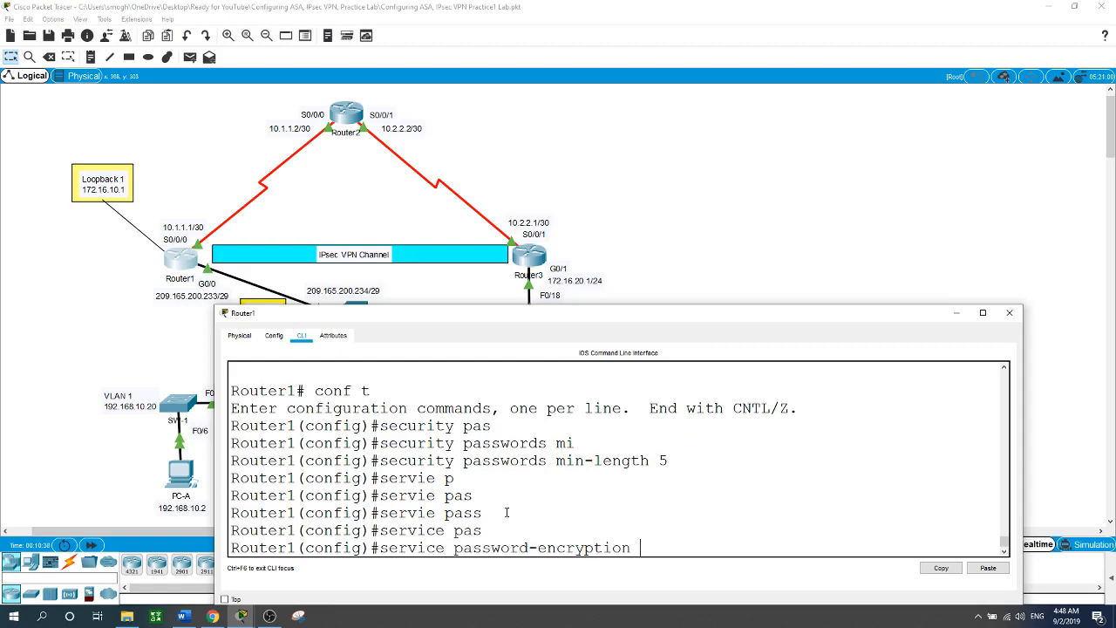
pyautogui.press('Return')
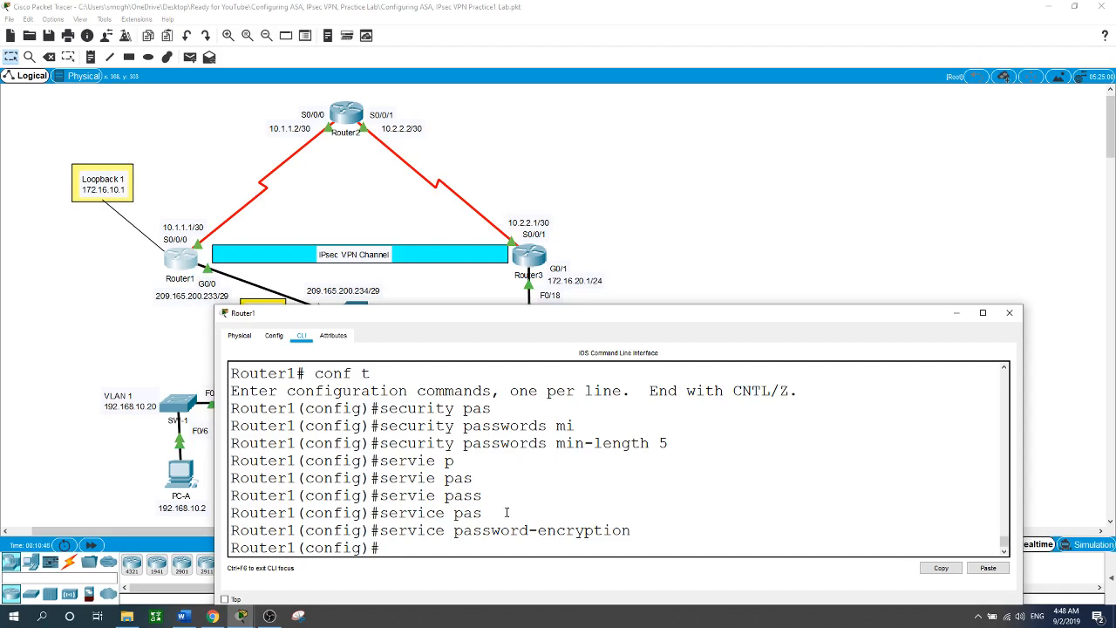
# Set Router1's enable secret to the lab password.
pyautogui.write('en')
pyautogui.press('Tab')
pyautogui.write('ab')
pyautogui.press('Tab')
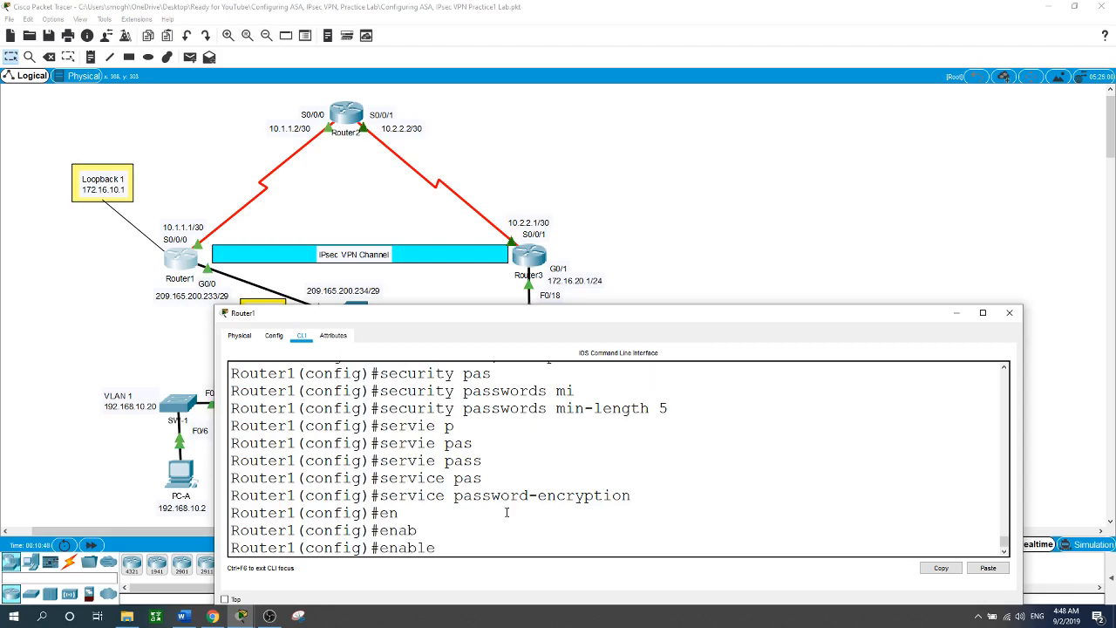
pyautogui.write('se')
pyautogui.press('Tab')
pyautogui.write('cisco')
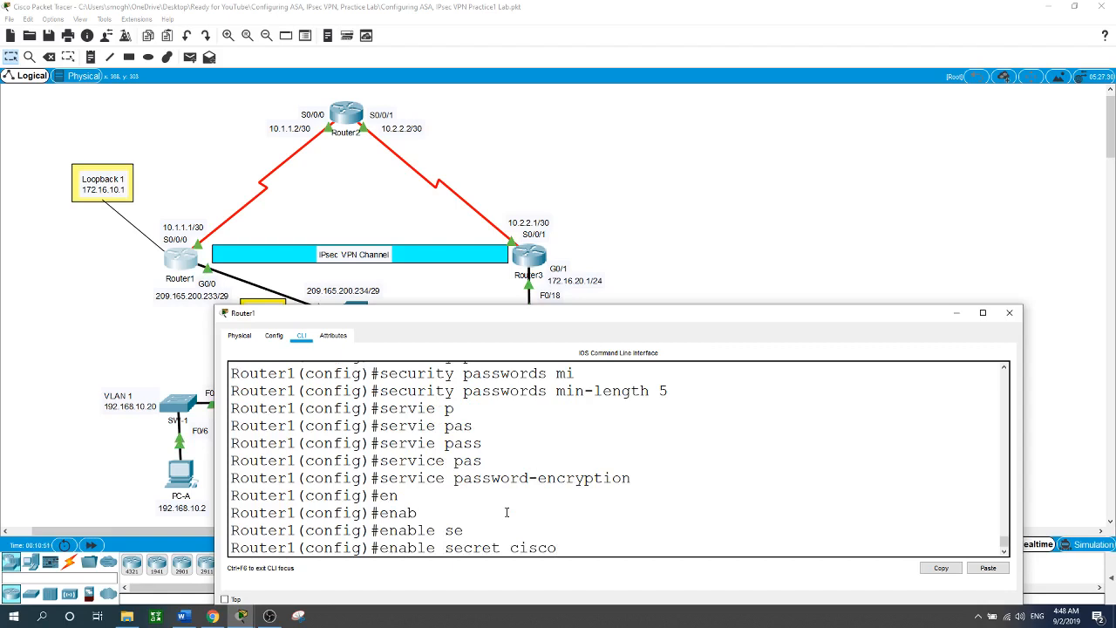
pyautogui.press('Return')
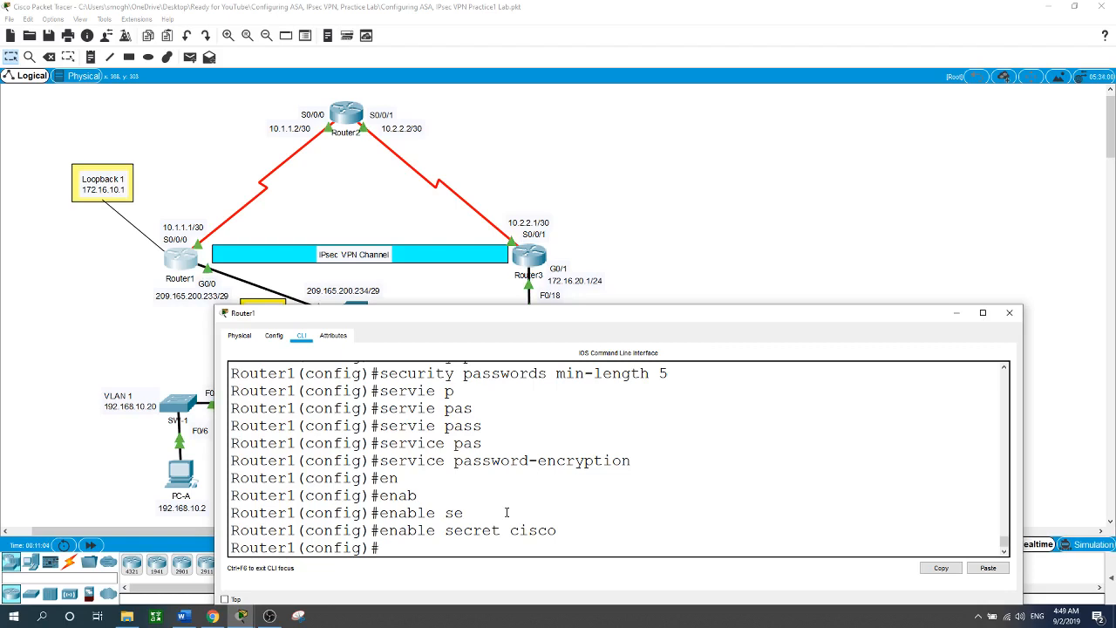
# Enter console line 0 on Router1 and give it the lab password.
pyautogui.write('line con')
pyautogui.press('Tab')
pyautogui.write('0')
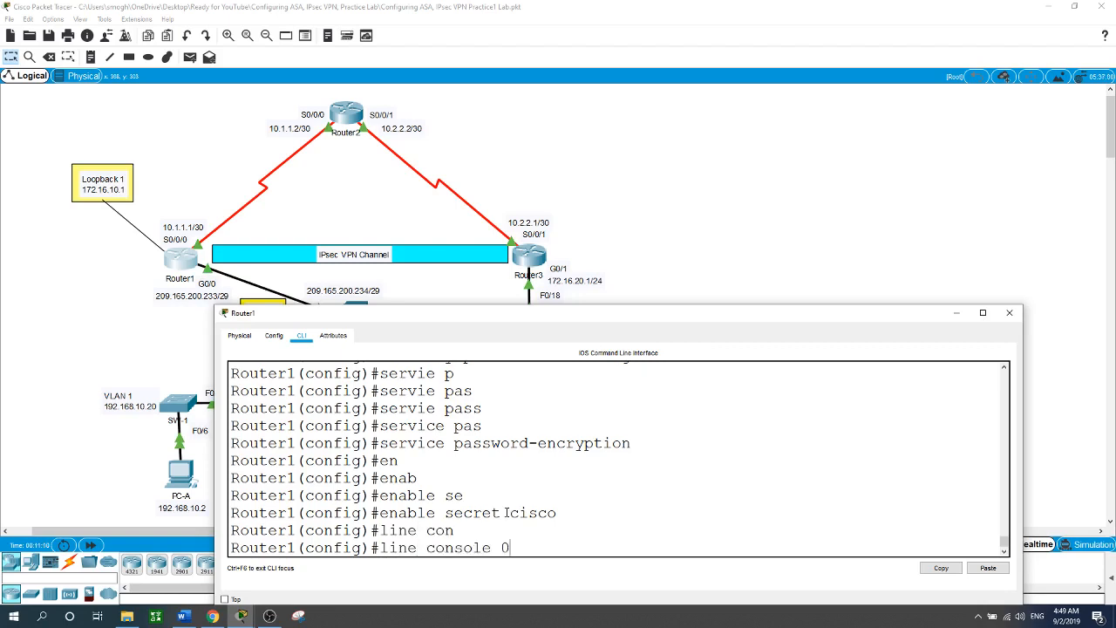
pyautogui.press('Return')
pyautogui.write('pas')
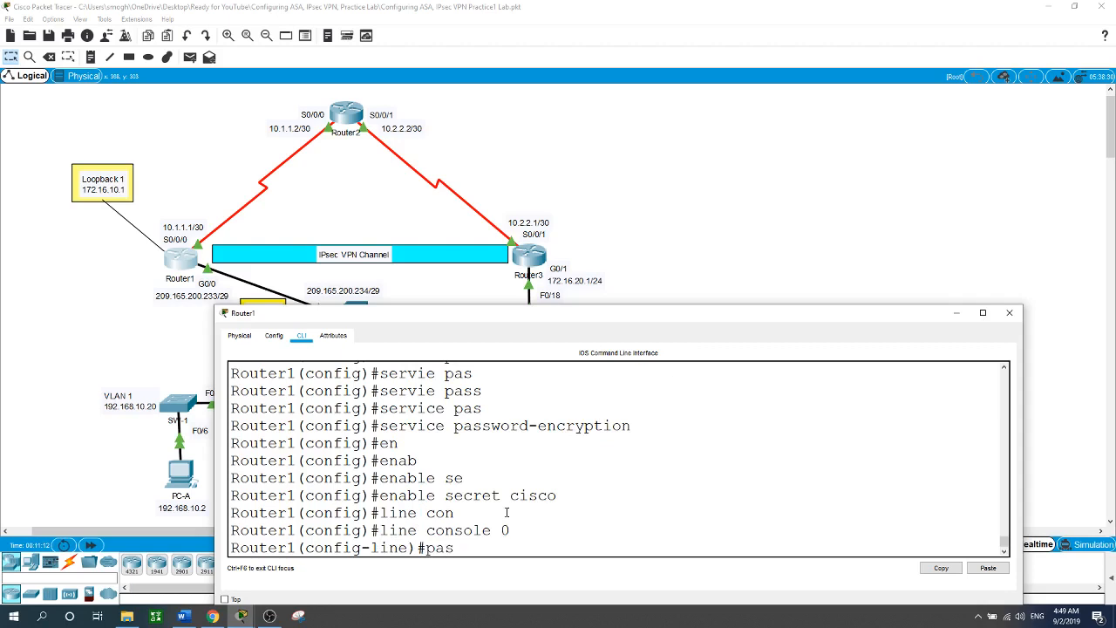
pyautogui.press('Tab')
pyautogui.write('cis')
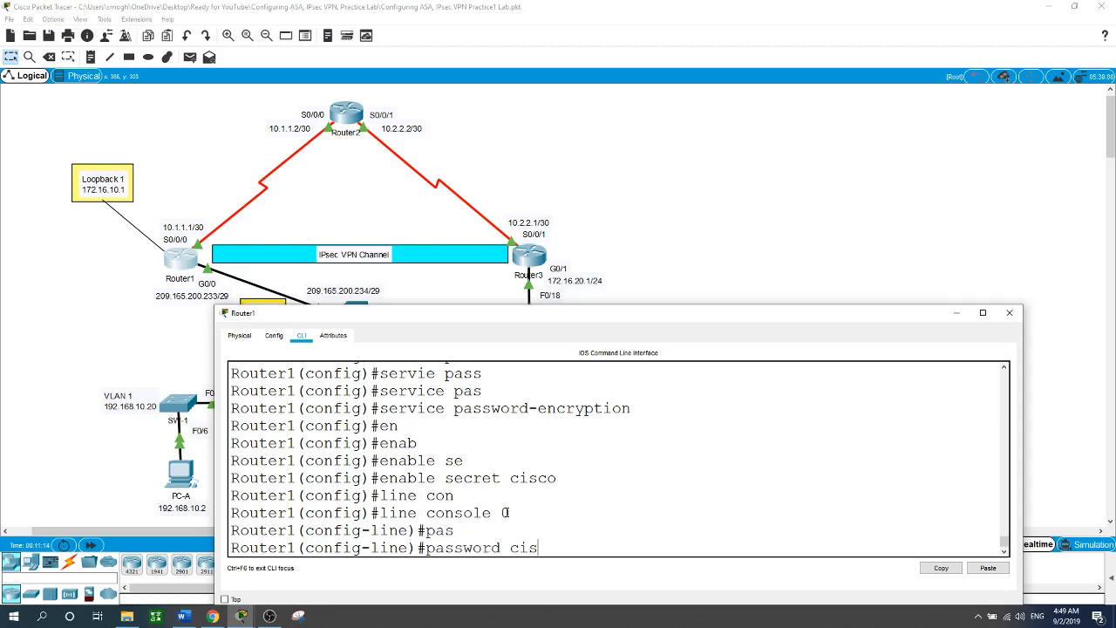
pyautogui.write('co')
pyautogui.press('Return')
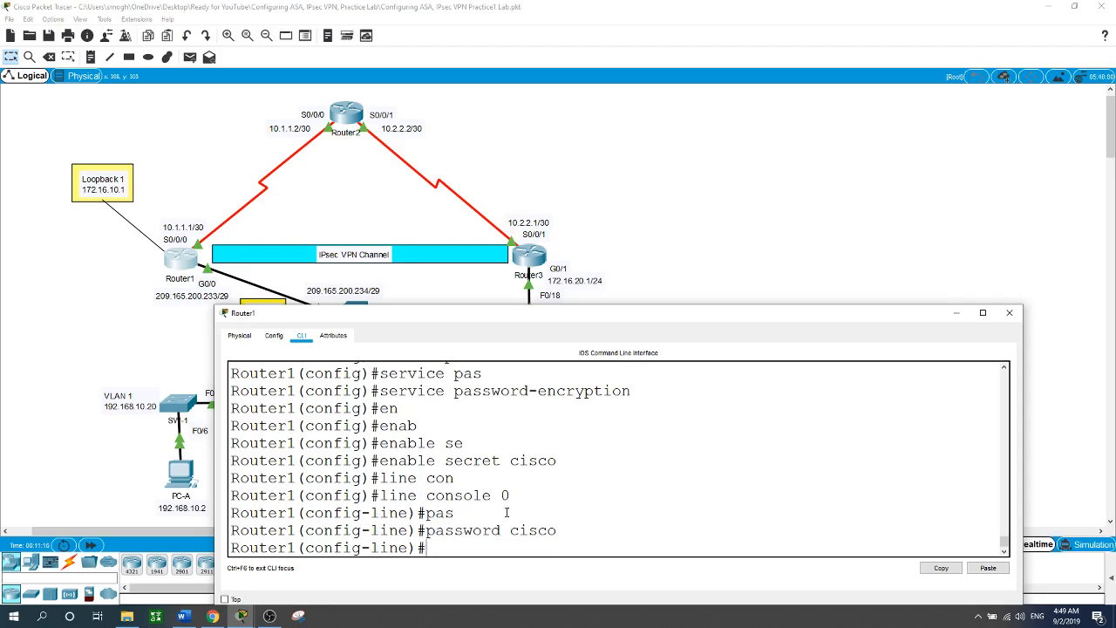
# Add exec-timeout 15 0, login and logging synchronous to the console line, then close the window.
pyautogui.write('exec')
pyautogui.press('Tab')
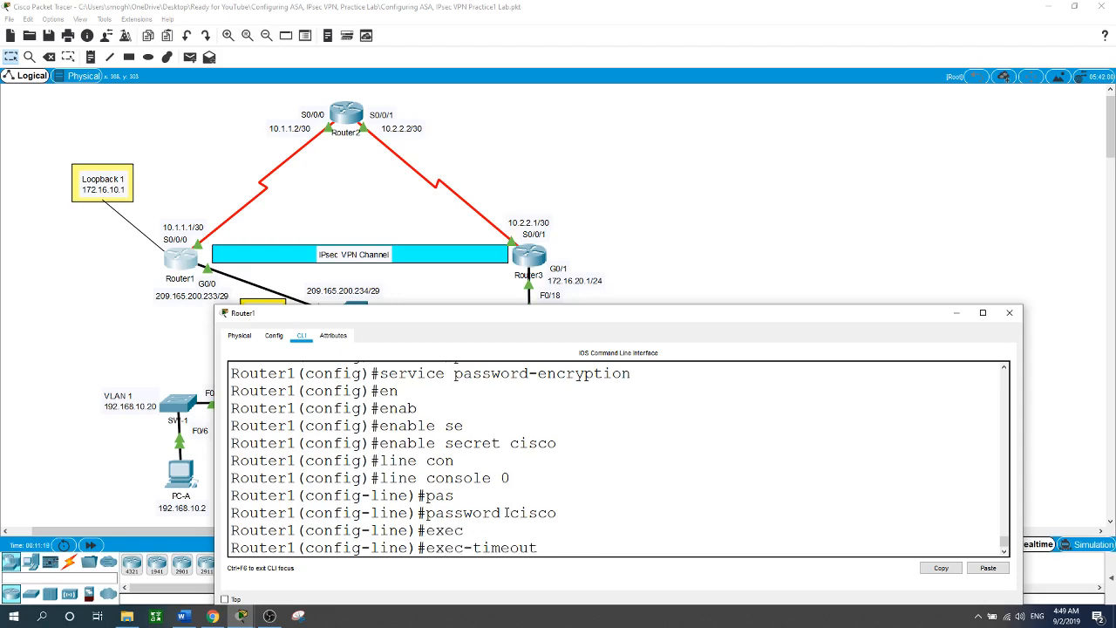
pyautogui.write('15 0')
pyautogui.press('Return')
pyautogui.write('login')
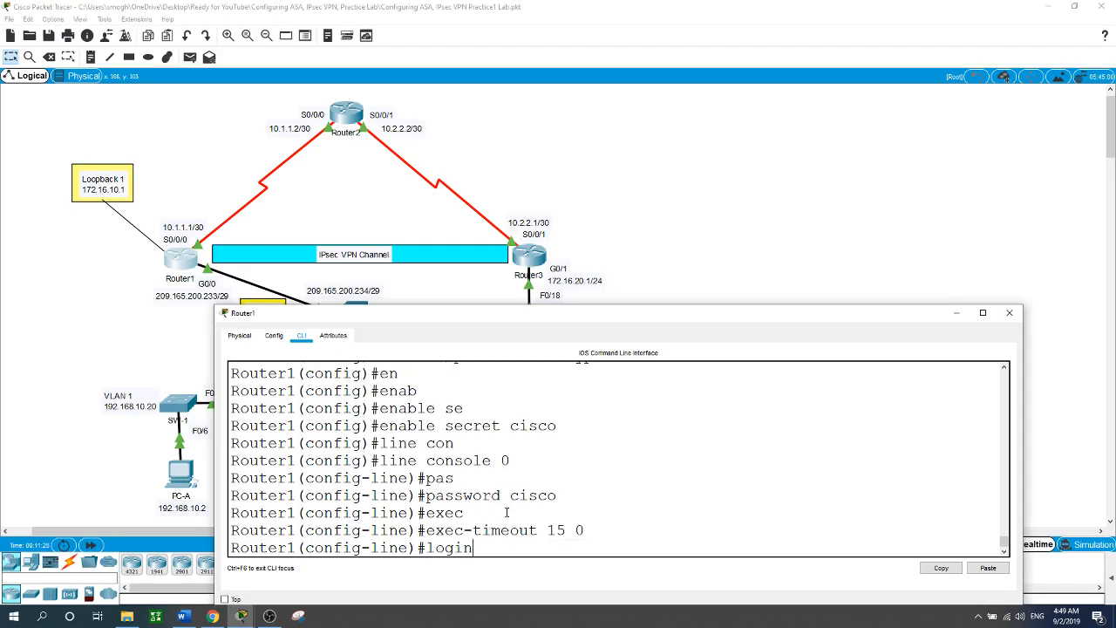
pyautogui.press('Return')
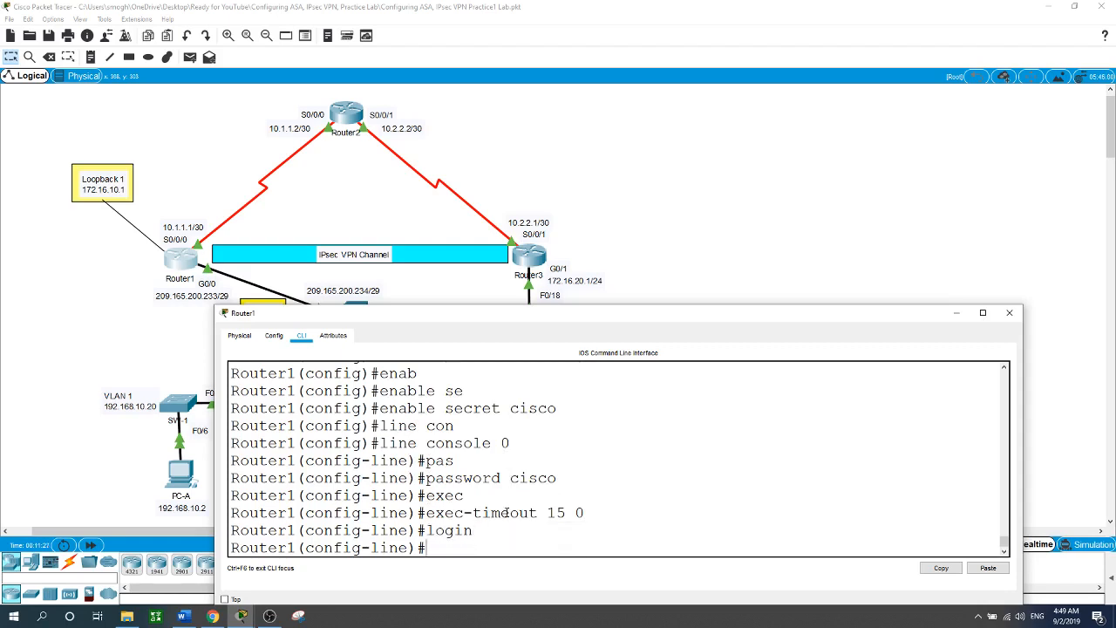
pyautogui.write('loggin')
pyautogui.press('Tab')
pyautogui.write('sy')
pyautogui.press('Tab')
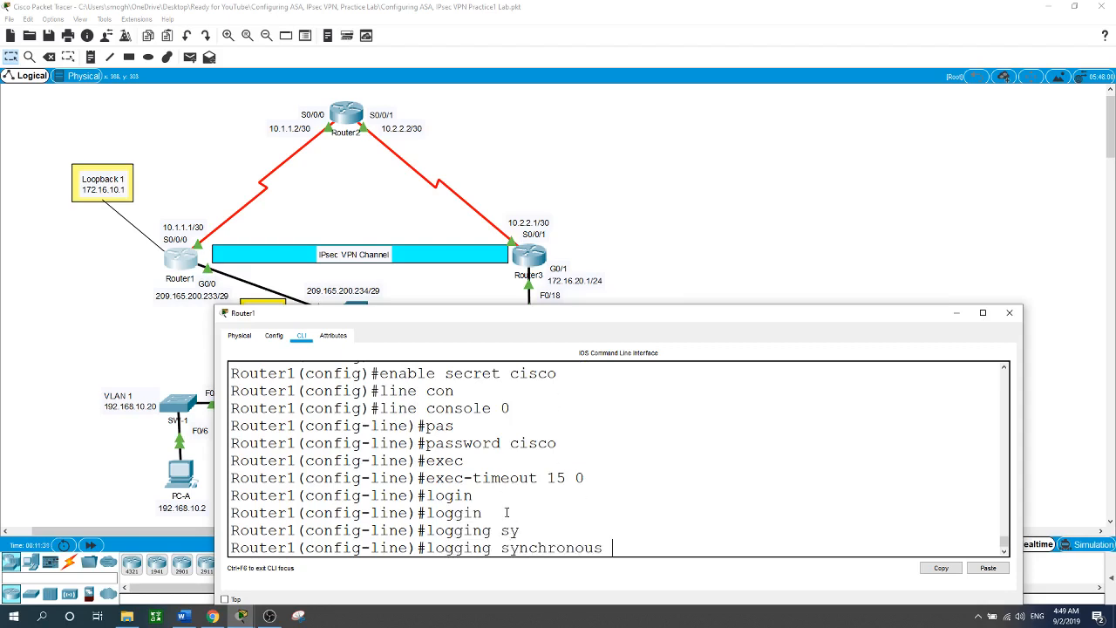
pyautogui.press('Return')
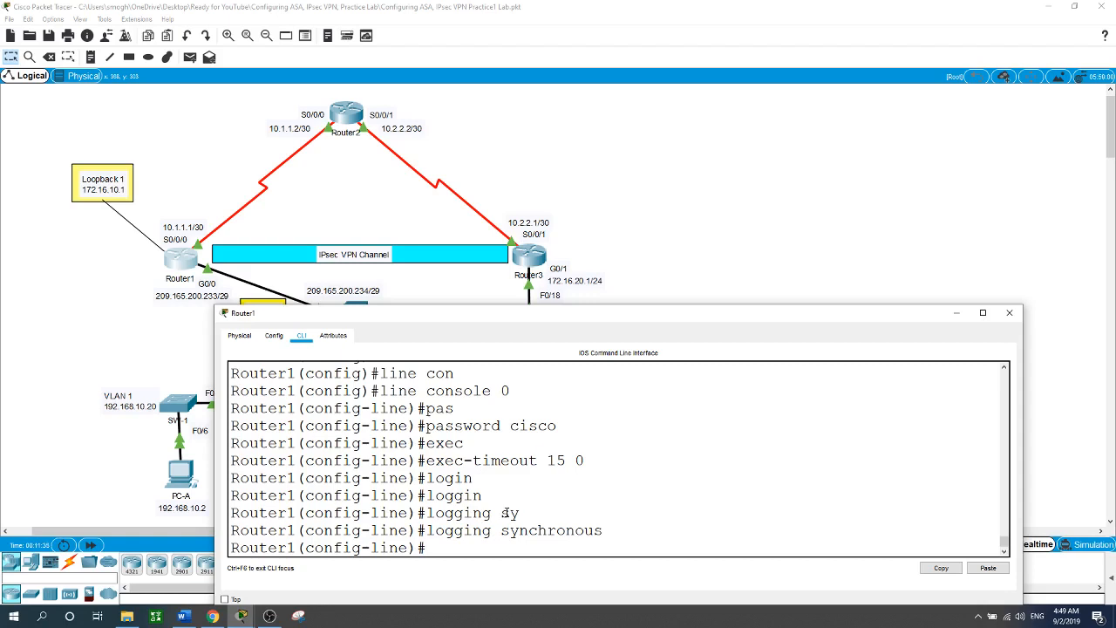
pyautogui.click(760, 181)
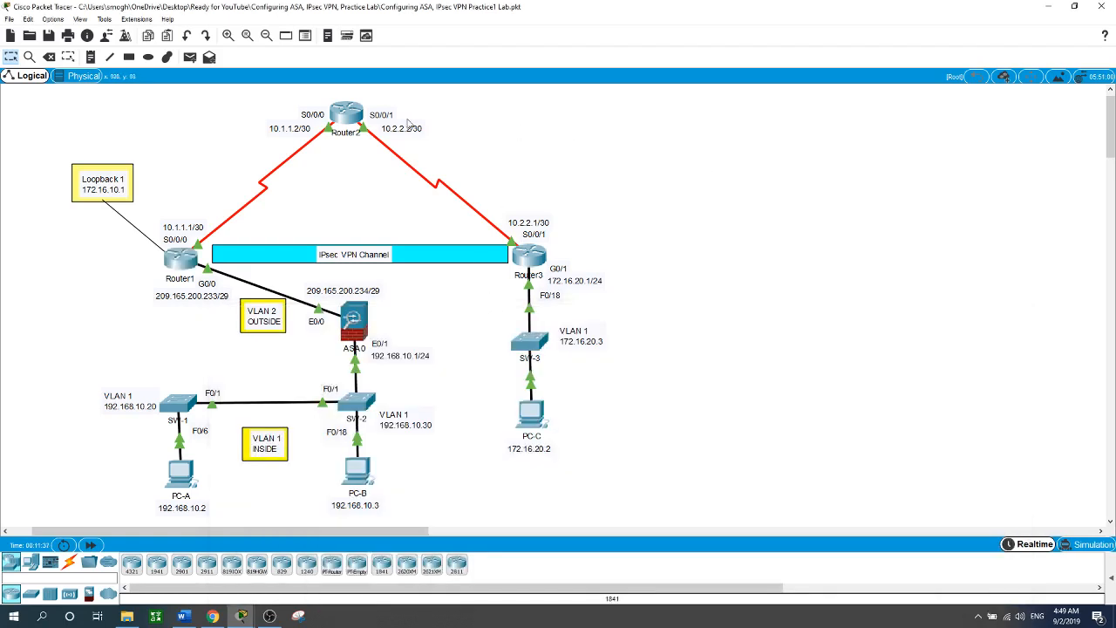
# Open Router2's CLI and enter global configuration mode.
pyautogui.click(360, 116)
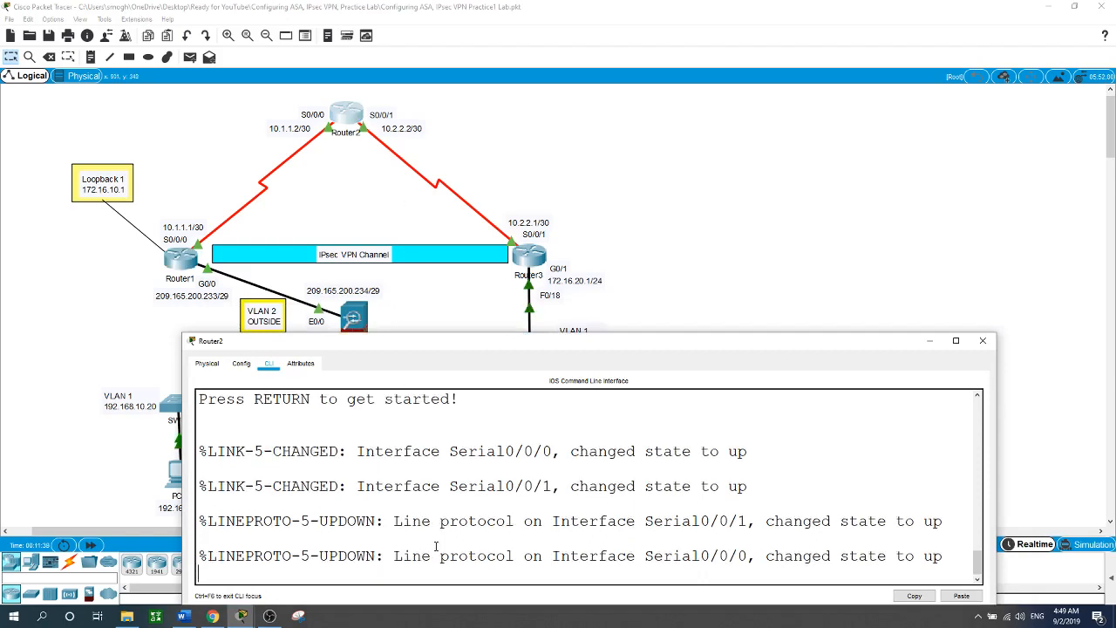
pyautogui.press('Return')
pyautogui.write('en')
pyautogui.press('Return')
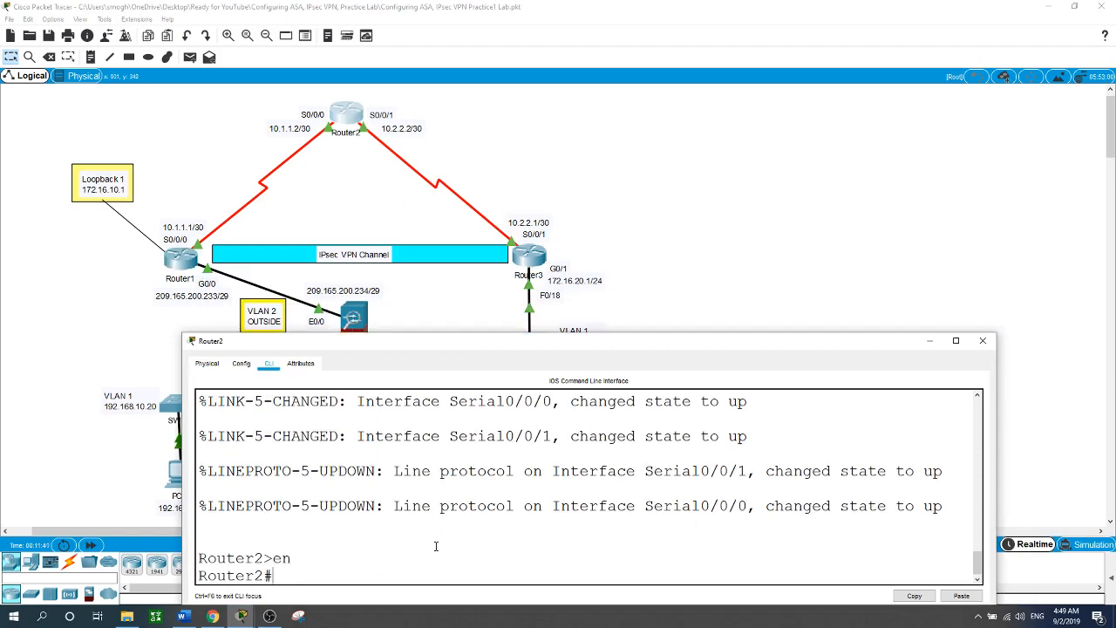
pyautogui.write('conf t')
pyautogui.press('Return')
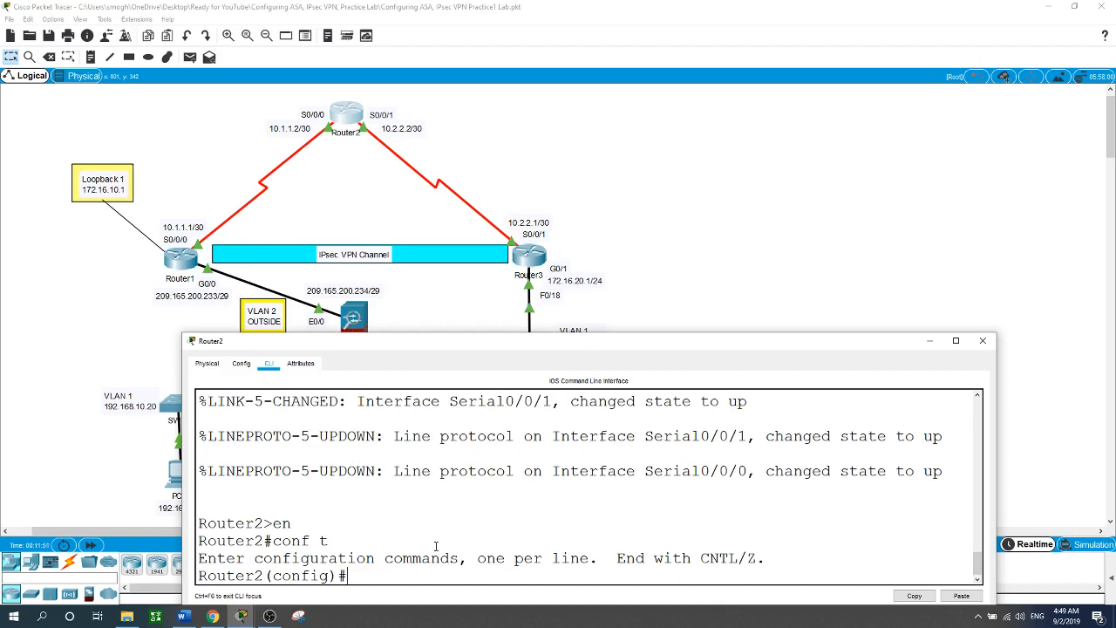
# Set Router2's enable secret to the lab password.
pyautogui.write('en')
pyautogui.press('Tab')
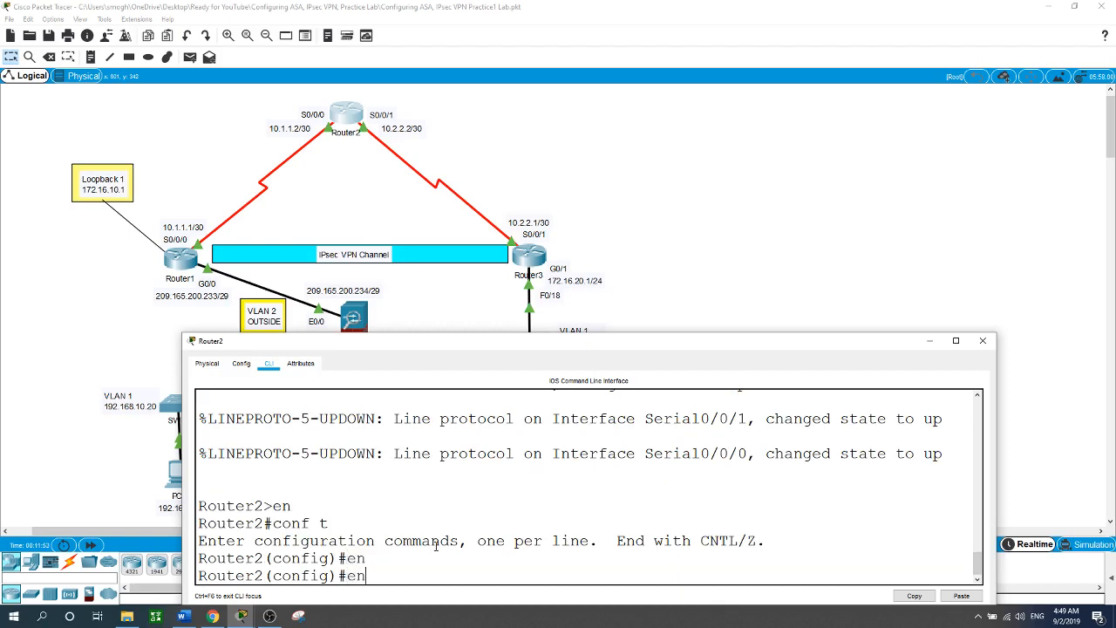
pyautogui.write('abl')
pyautogui.press('Tab')
pyautogui.write('se')
pyautogui.press('Tab')
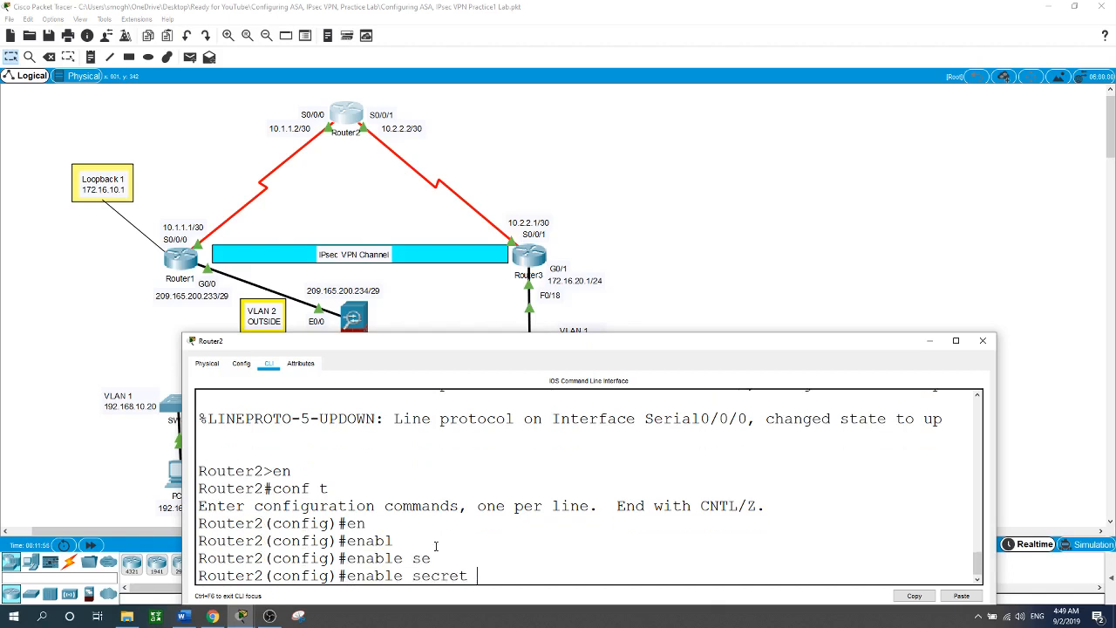
pyautogui.write('cisco')
pyautogui.press('Return')
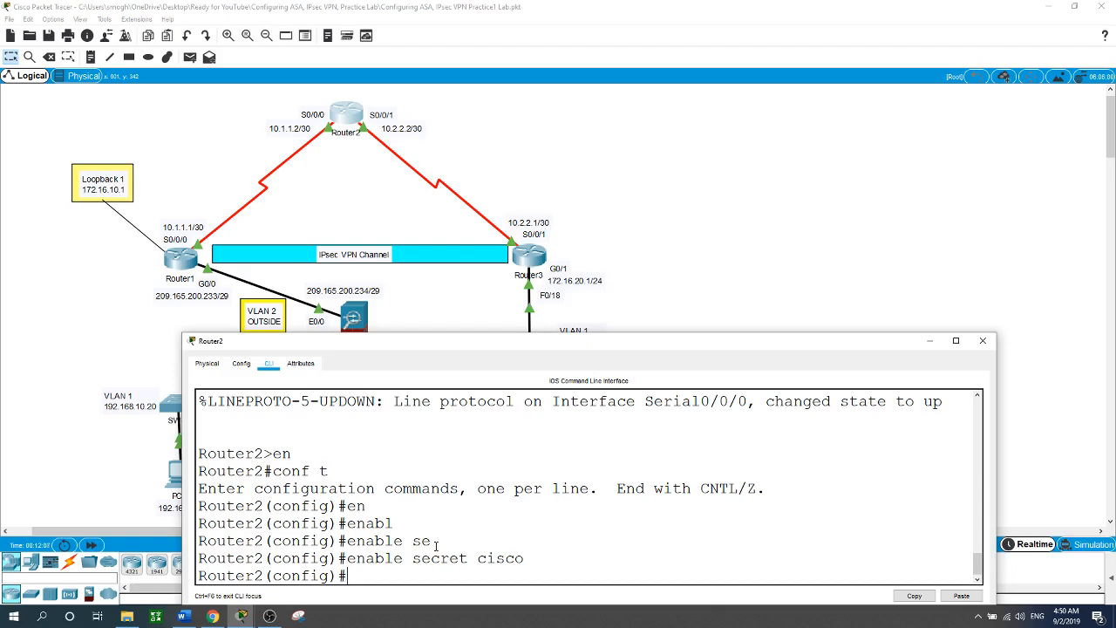
# Enter VTY lines 0 15 on Router2 and give them the lab password.
pyautogui.write('line vt')
pyautogui.press('Tab')
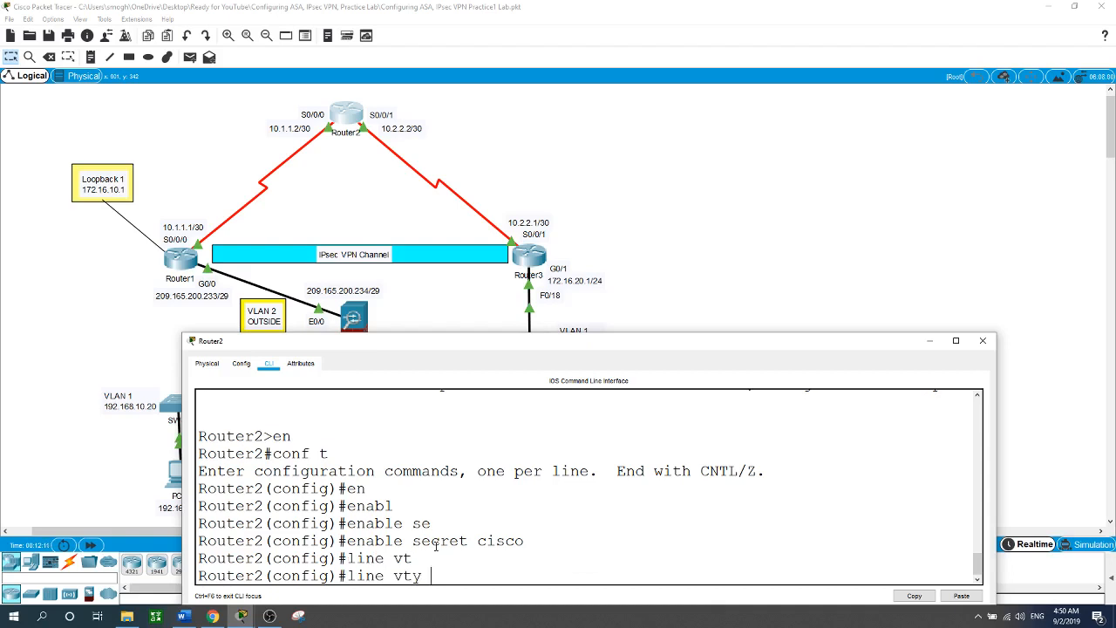
pyautogui.write('0 15')
pyautogui.press('Return')
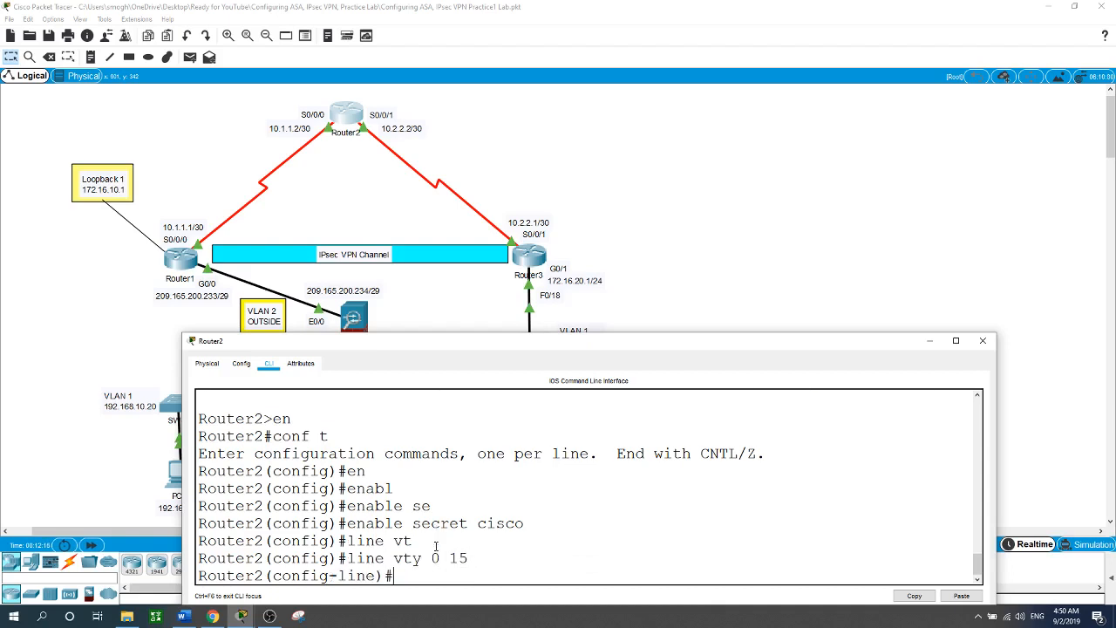
pyautogui.write('pass')
pyautogui.press('Return')
pyautogui.write('password cisco')
pyautogui.press('Return')
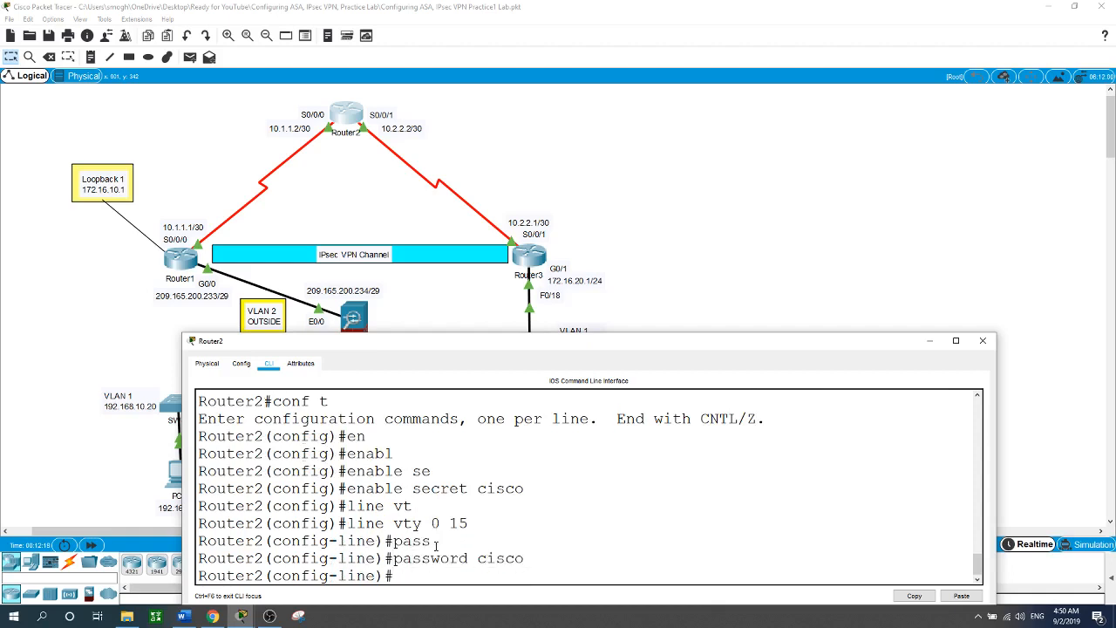
# Add exec-timeout 15 0 and login to the VTY lines, then close the window.
pyautogui.write('ex')
pyautogui.press('Tab')
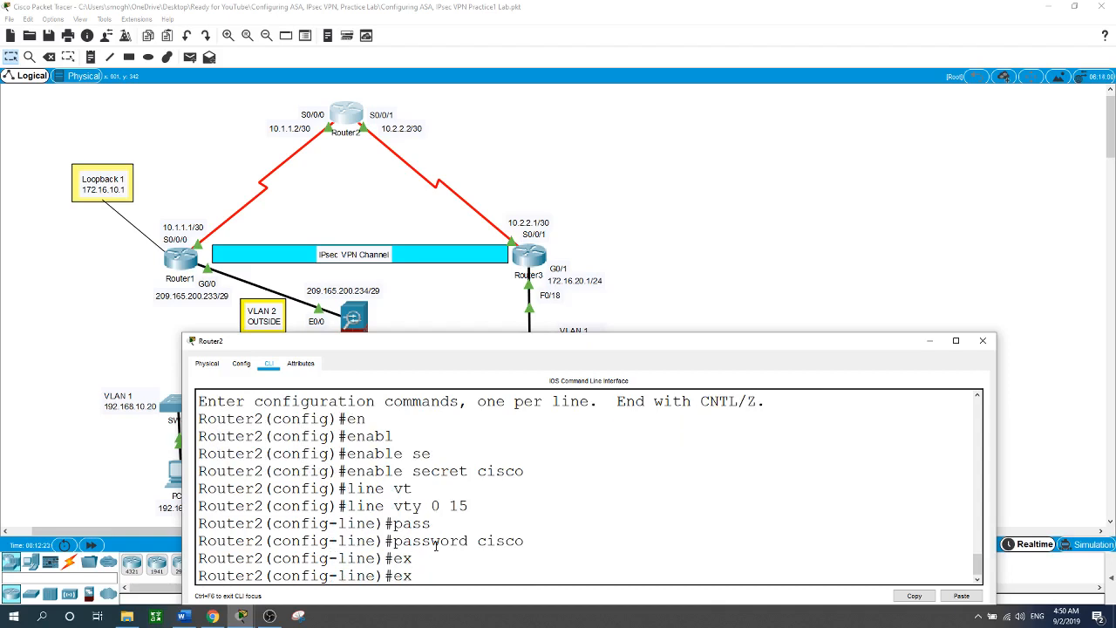
pyautogui.press('BackSpace')
pyautogui.write('xe')
pyautogui.press('Tab')
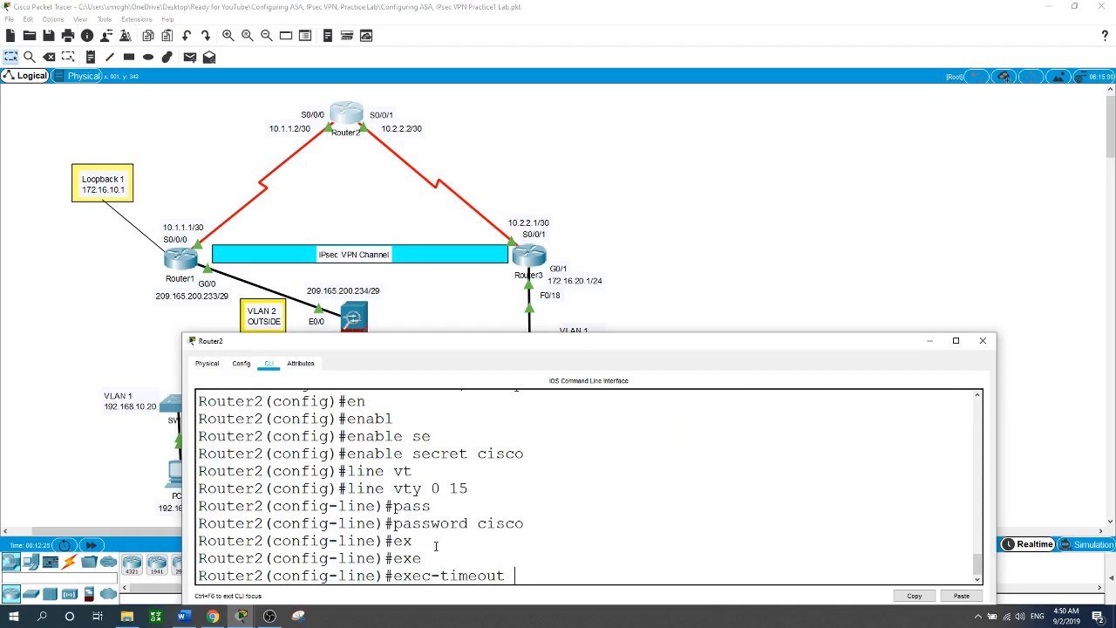
pyautogui.write('15 0')
pyautogui.press('Return')
pyautogui.write('login')
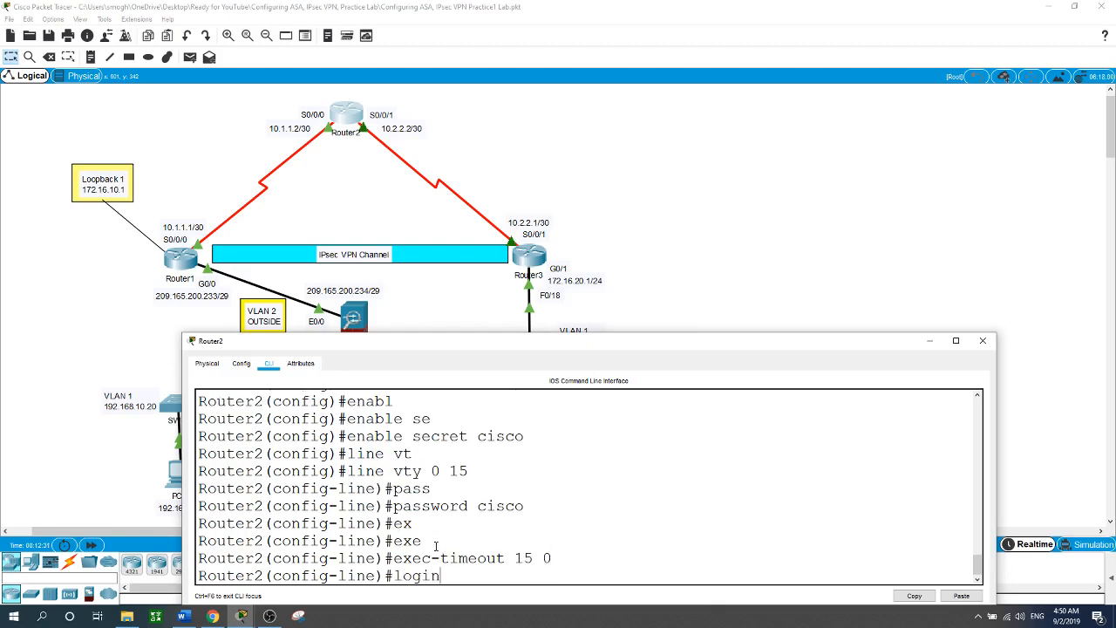
pyautogui.press('Return')
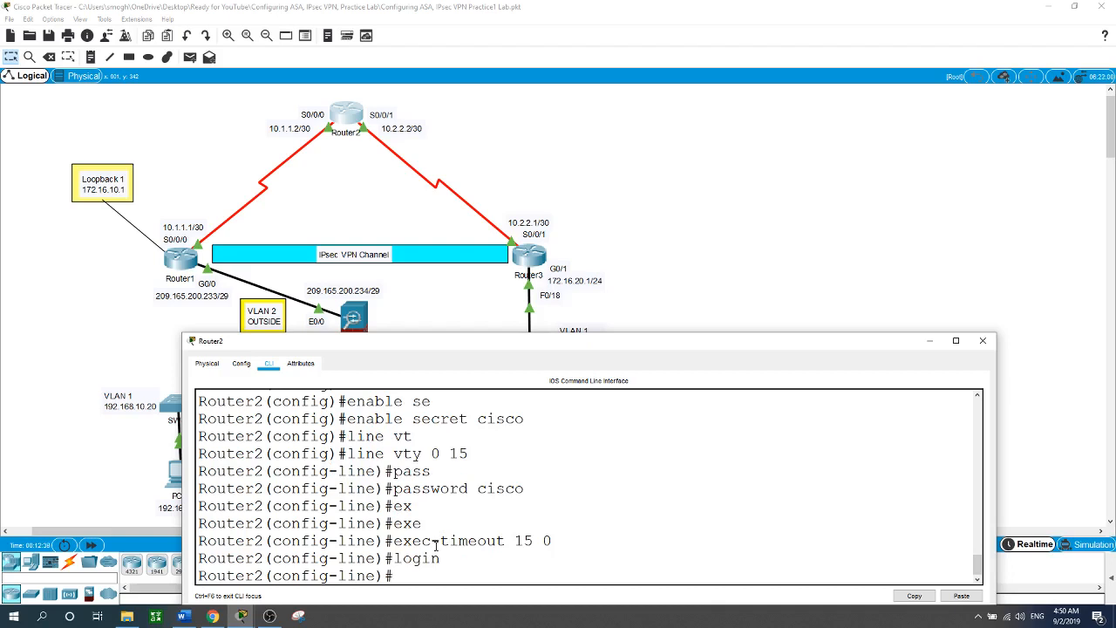
pyautogui.click(746, 238)
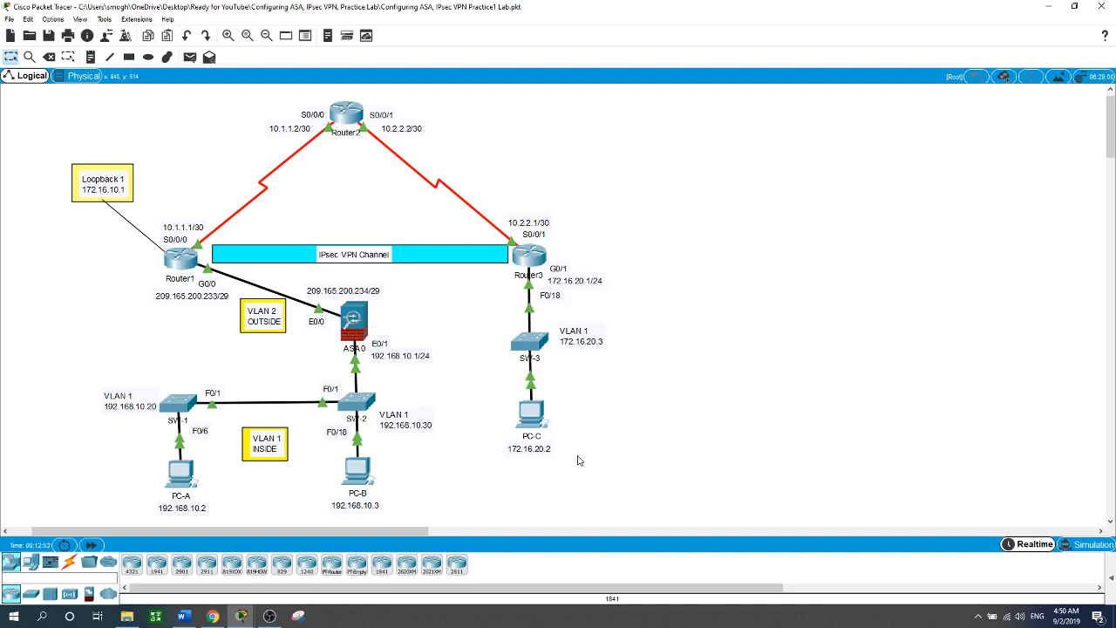
# Open SW-1's CLI and enter configuration for interface F0/1.
pyautogui.click(180, 402)
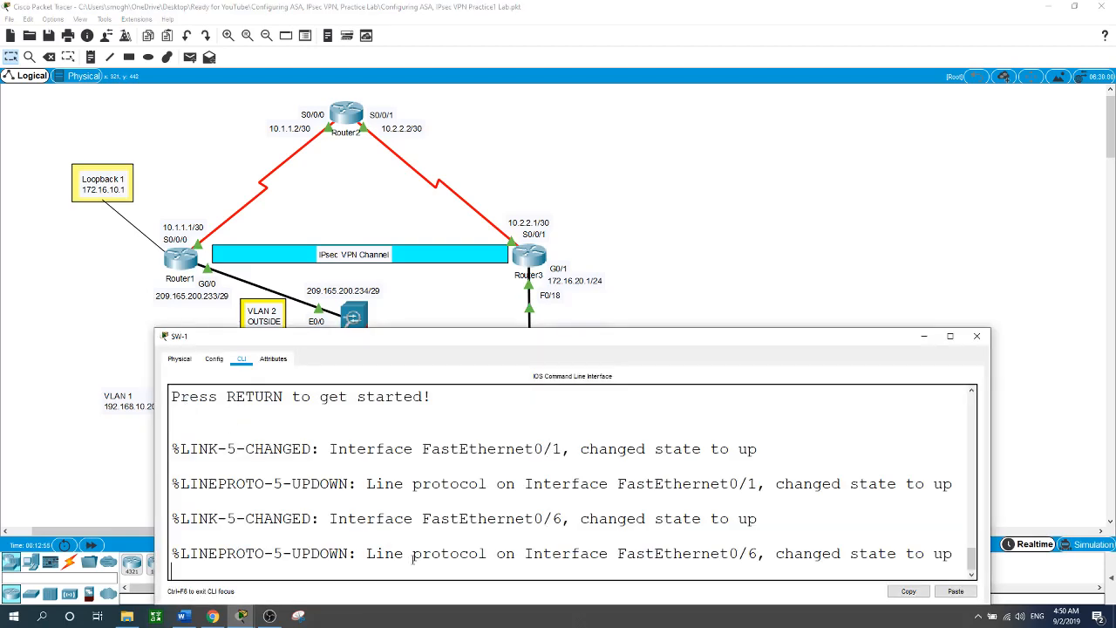
pyautogui.press('Return')
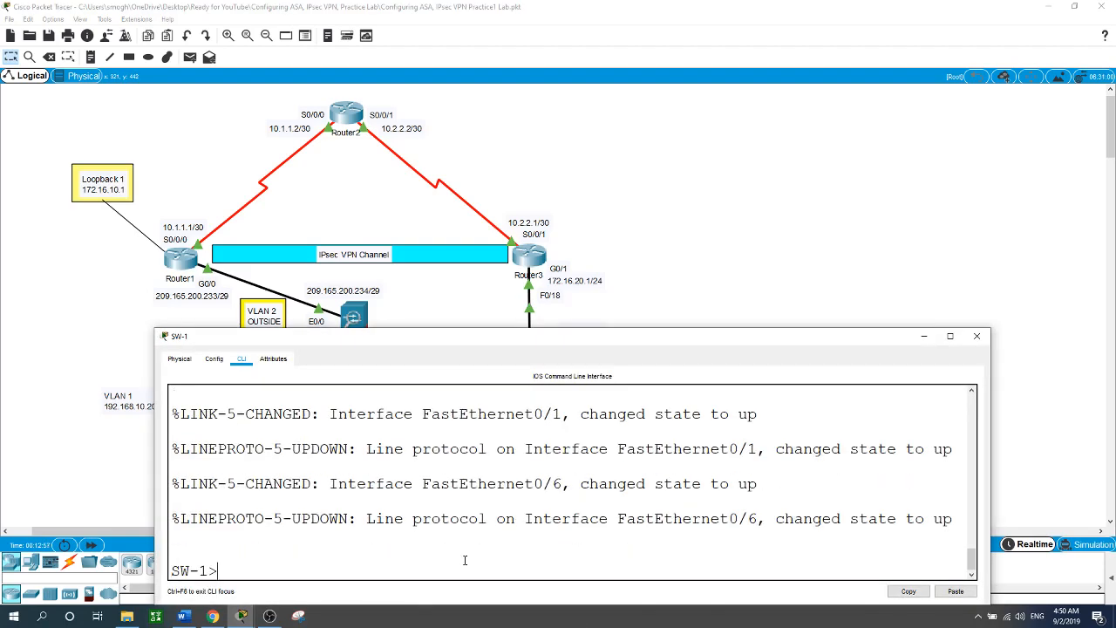
pyautogui.write('en')
pyautogui.press('Return')
pyautogui.write('conf t')
pyautogui.press('Return')
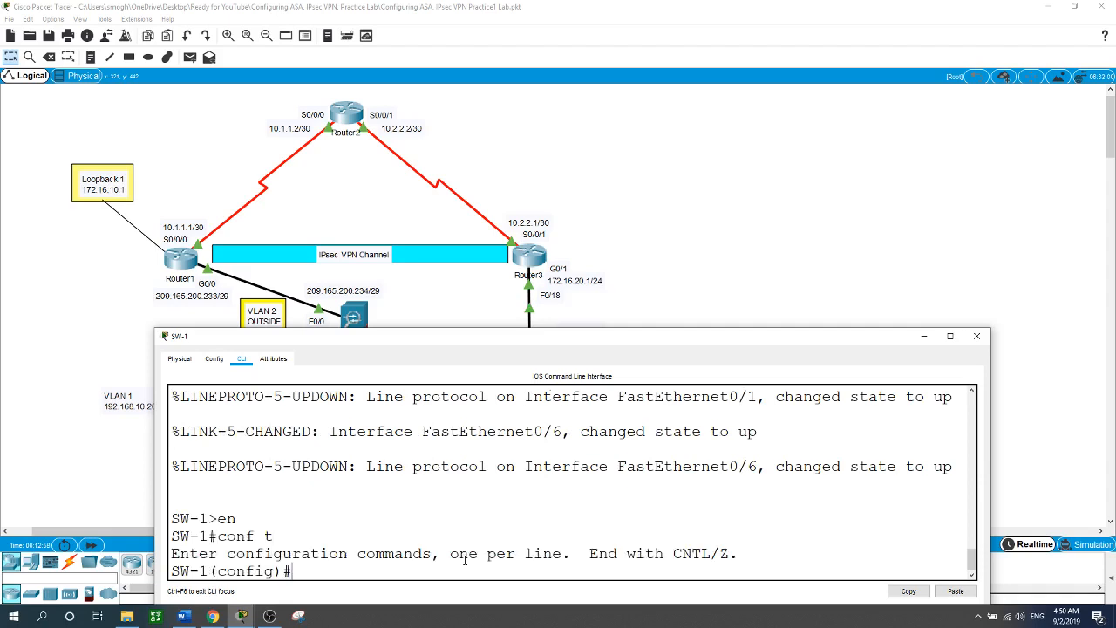
pyautogui.write('int')
pyautogui.moveTo(540, 340); pyautogui.dragTo(513, 447)
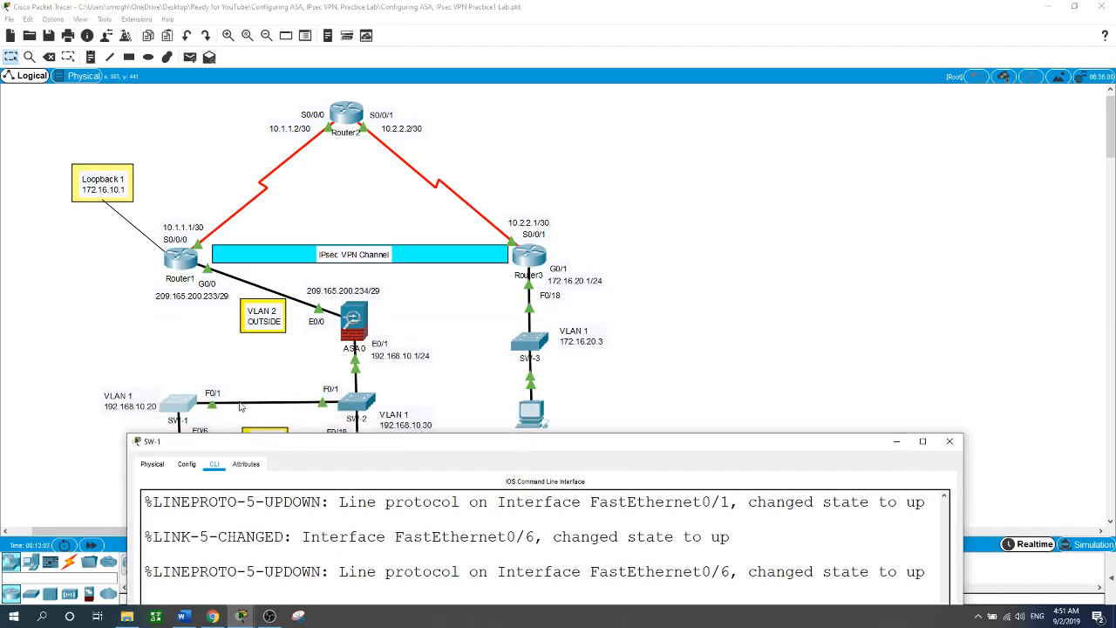
pyautogui.moveTo(384, 444); pyautogui.dragTo(411, 230)
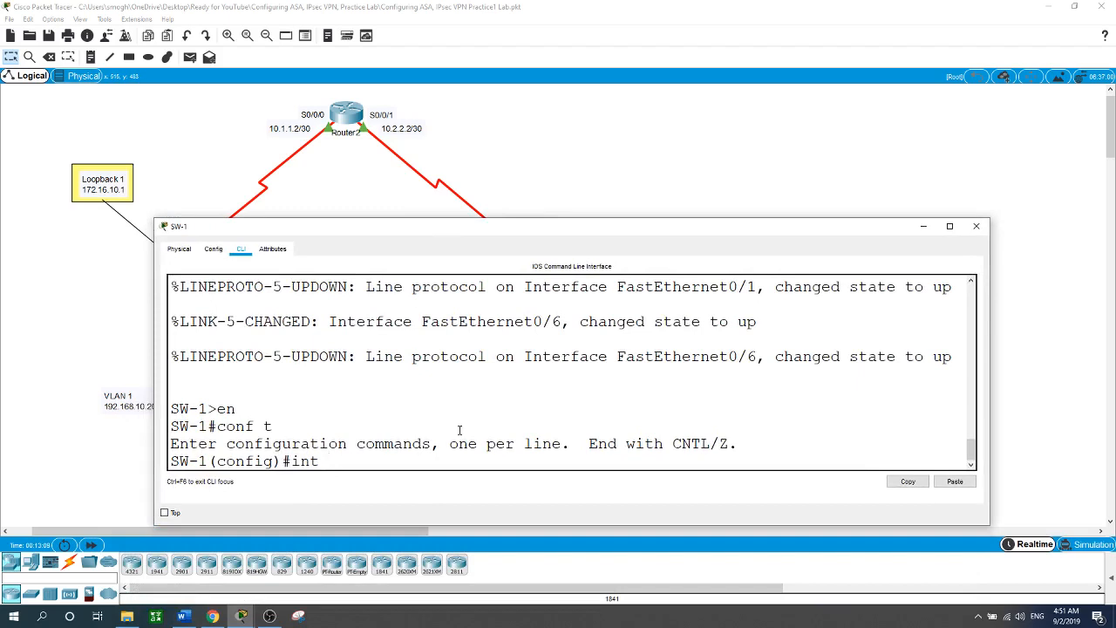
pyautogui.write('f0/1')
pyautogui.press('Return')
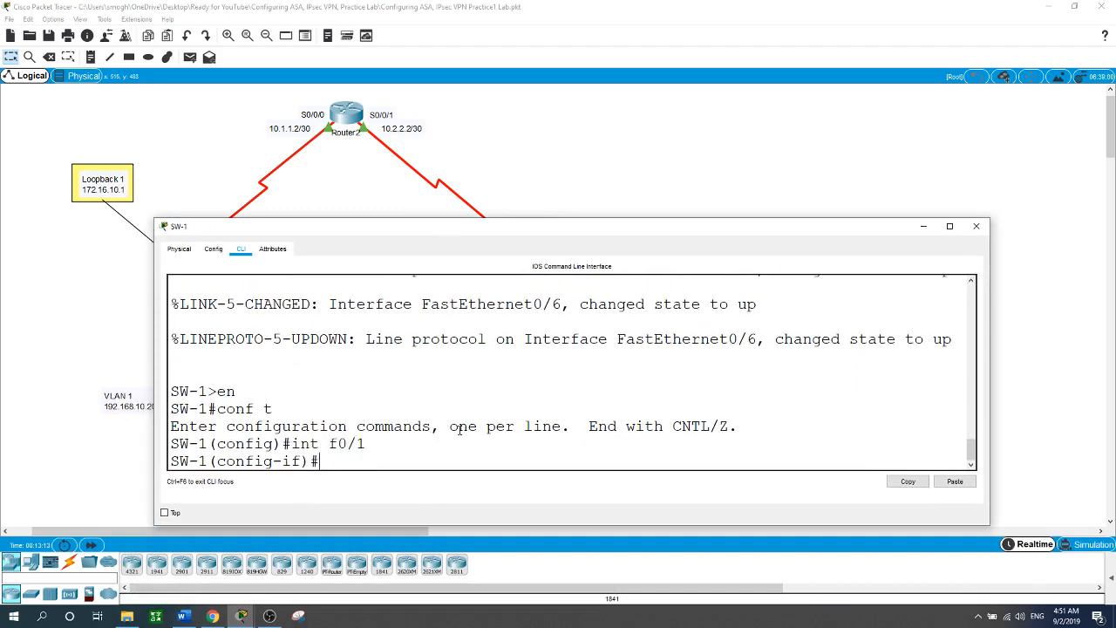
# Set F0/1 to switchport mode trunk.
pyautogui.write('swi')
pyautogui.press('Tab')
pyautogui.write('mo')
pyautogui.press('Tab')
pyautogui.write('tr')
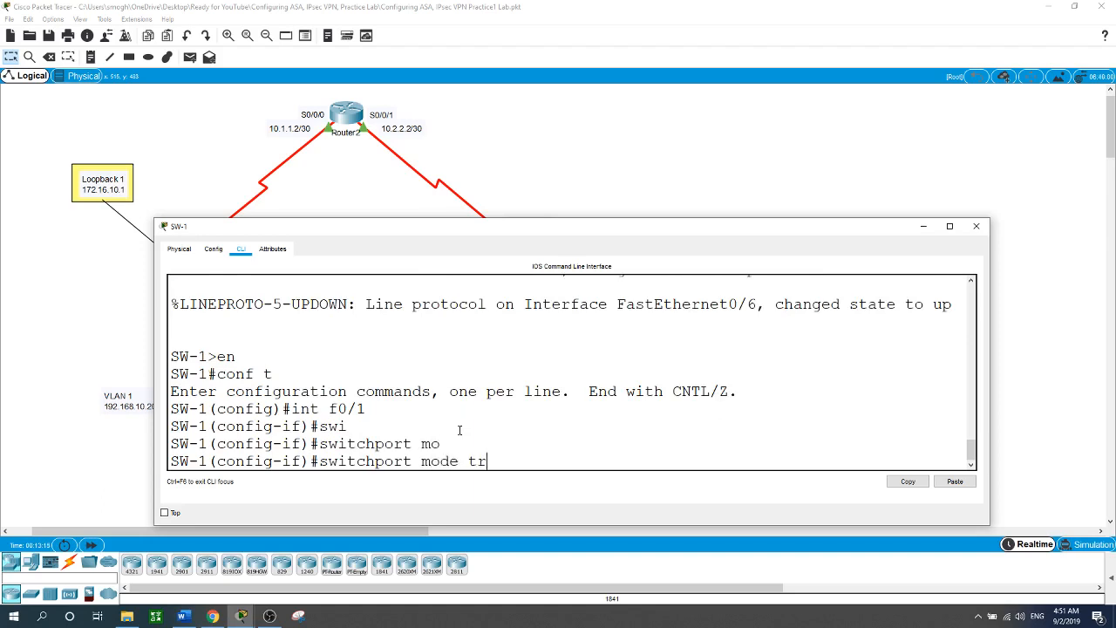
pyautogui.press('Tab')
pyautogui.press('Return')
pyautogui.press('Return')
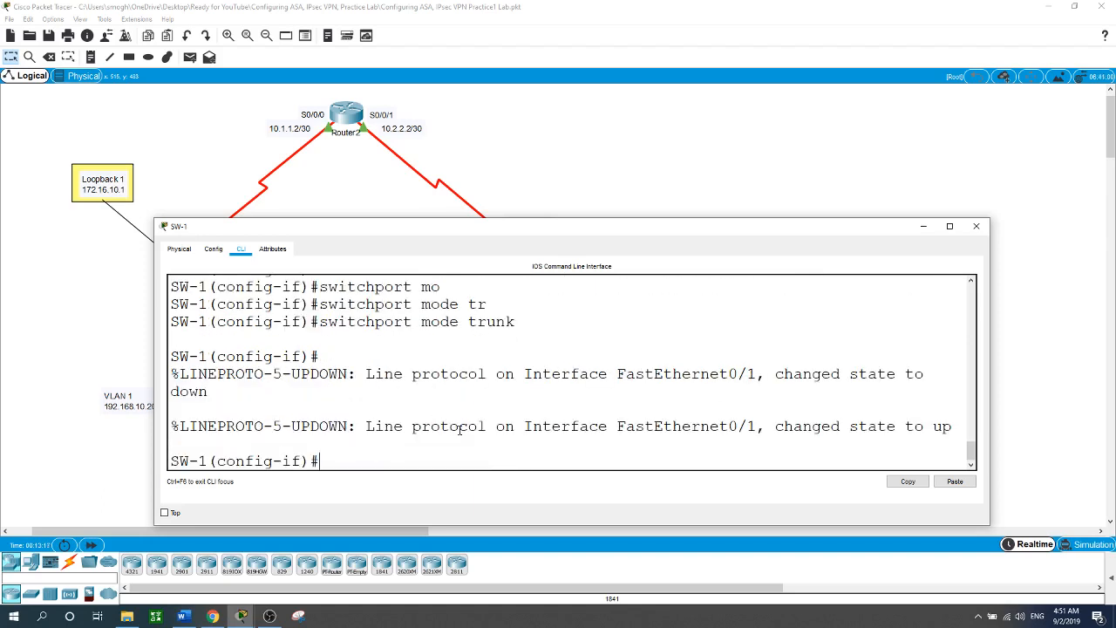
# Make VLAN 99 the native VLAN on the F0/1 trunk.
pyautogui.write('swi')
pyautogui.press('Tab')
pyautogui.write('t')
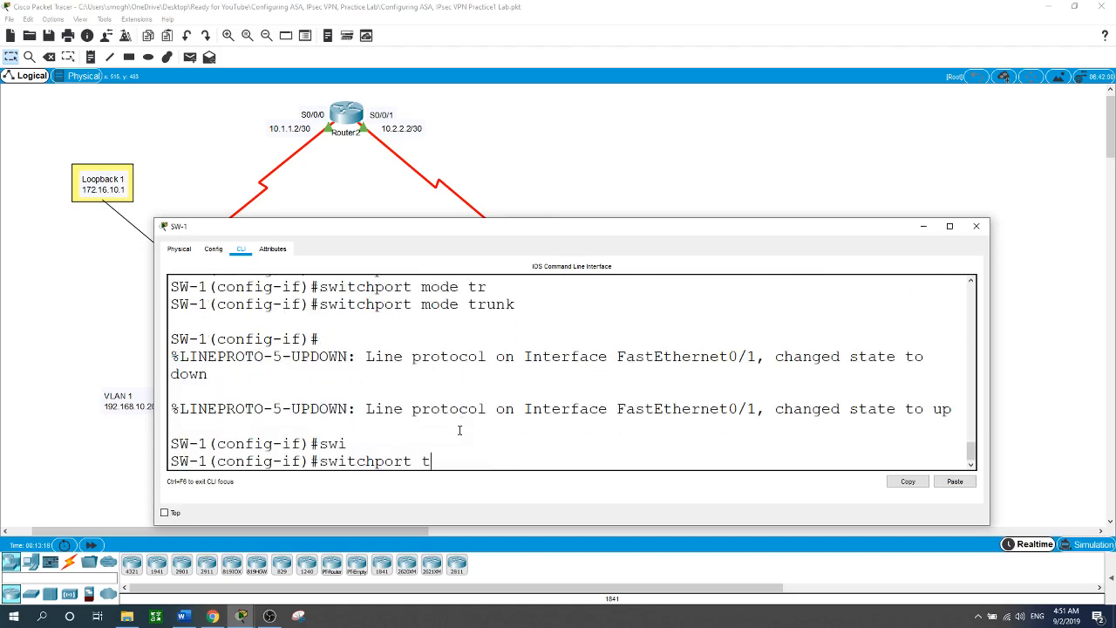
pyautogui.write('r')
pyautogui.press('Tab')
pyautogui.write('n')
pyautogui.press('Tab')
pyautogui.write('v')
pyautogui.press('Tab')
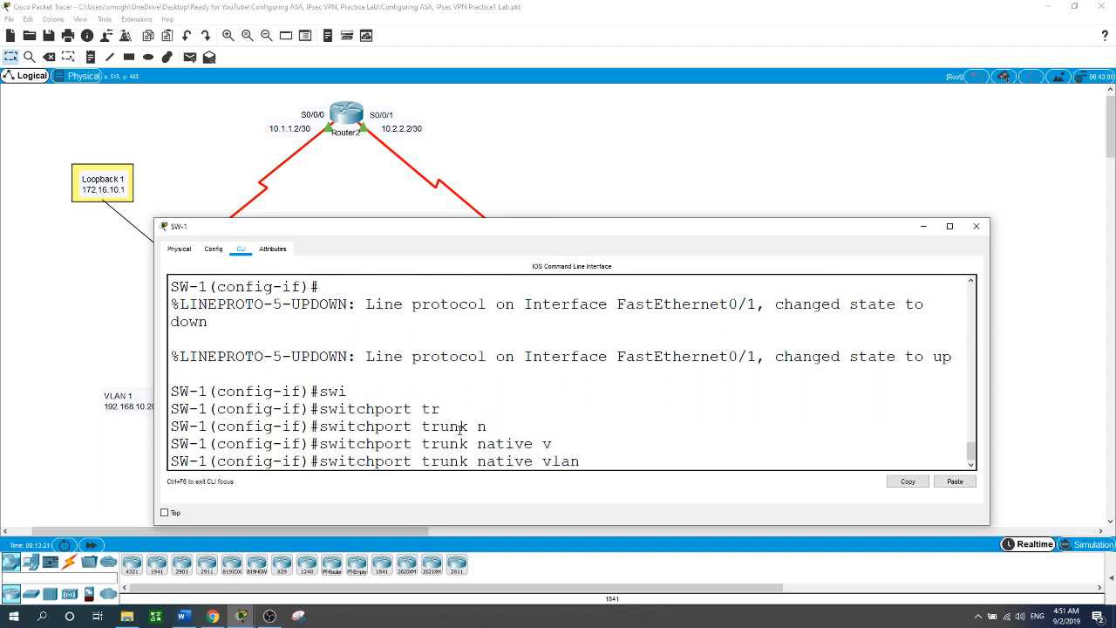
pyautogui.write('99')
pyautogui.press('Return')
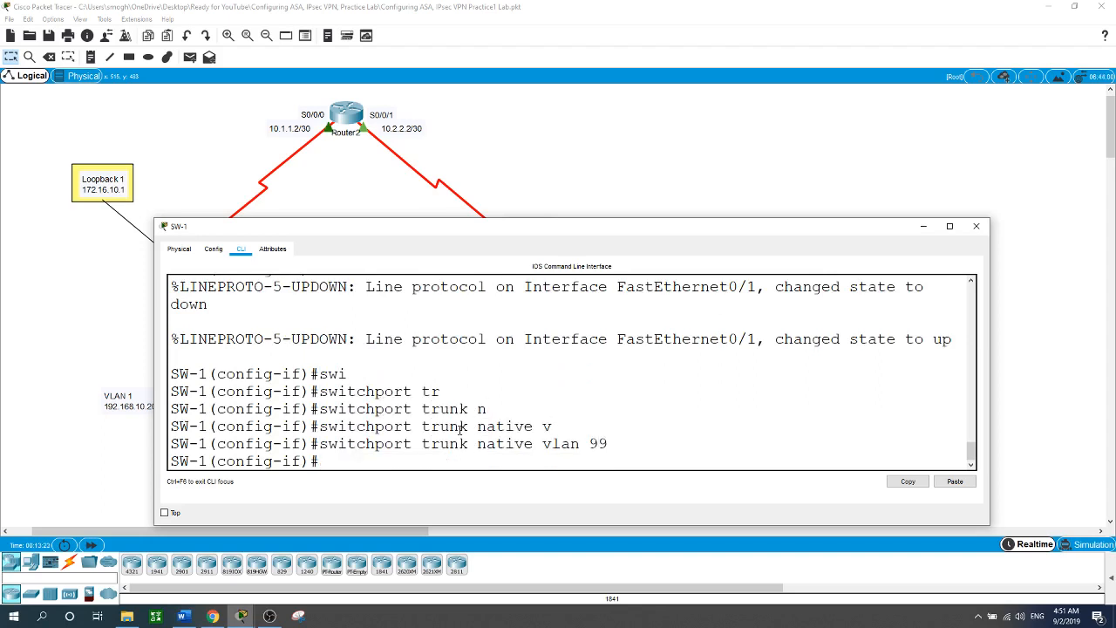
# Apply switchport nonegotiate on F0/1 and close the SW-1 window.
pyautogui.write('swi')
pyautogui.press('Tab')
pyautogui.write('no')
pyautogui.press('Tab')
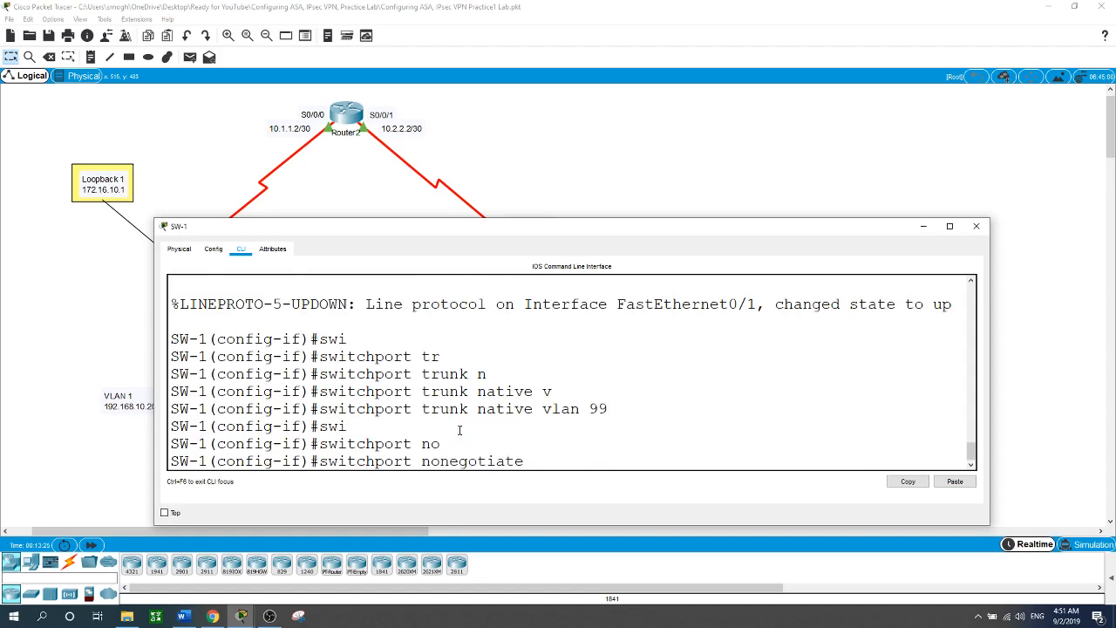
pyautogui.press('Return')
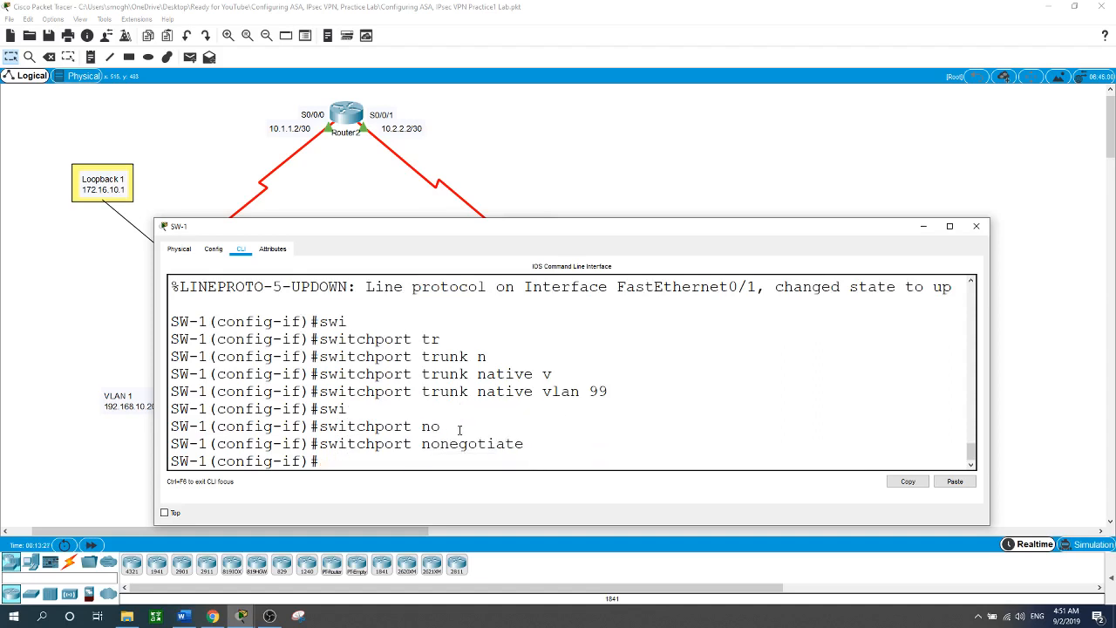
pyautogui.click(975, 225)
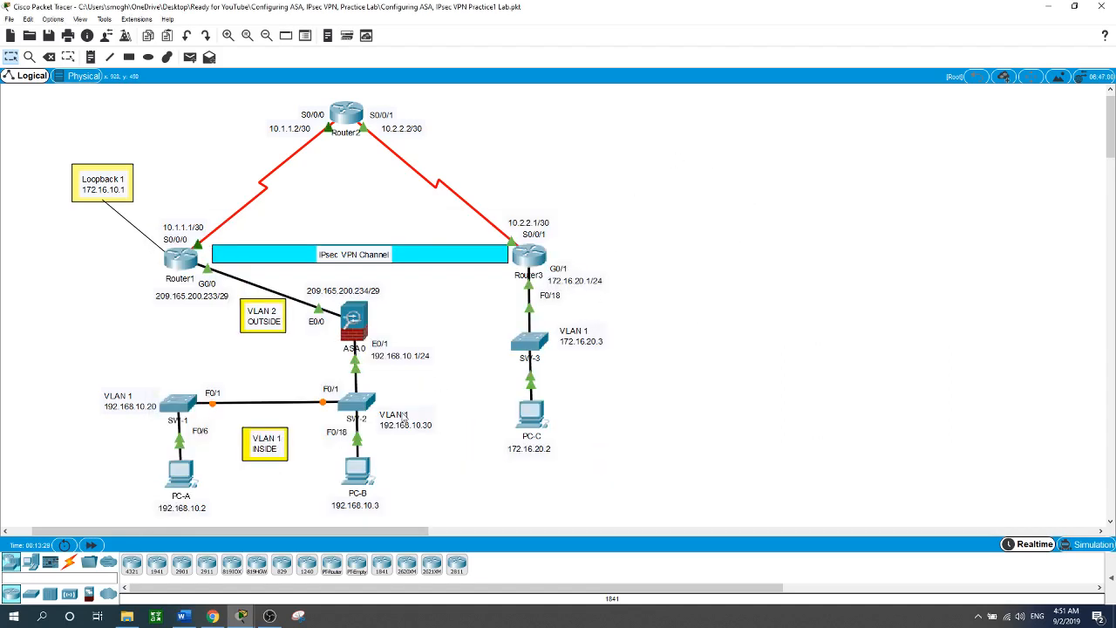
# On SW-2's console, enter privileged and global config modes and select interface FastEthernet0/1.
pyautogui.click(350, 399)
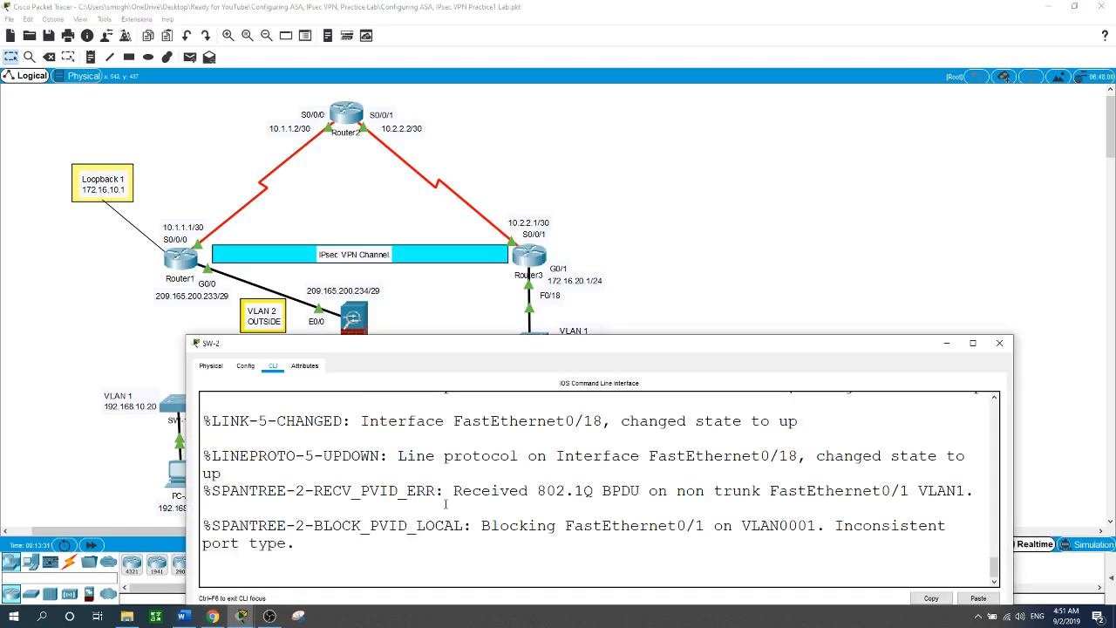
pyautogui.press('Return')
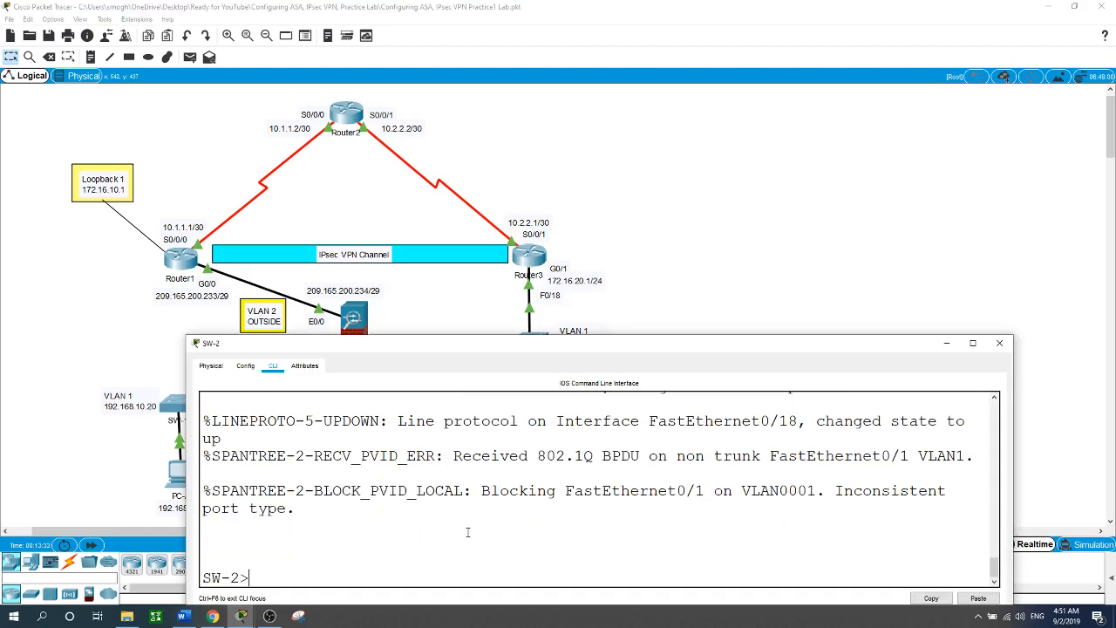
pyautogui.write('en')
pyautogui.press('Return')
pyautogui.write('conf t')
pyautogui.press('Return')
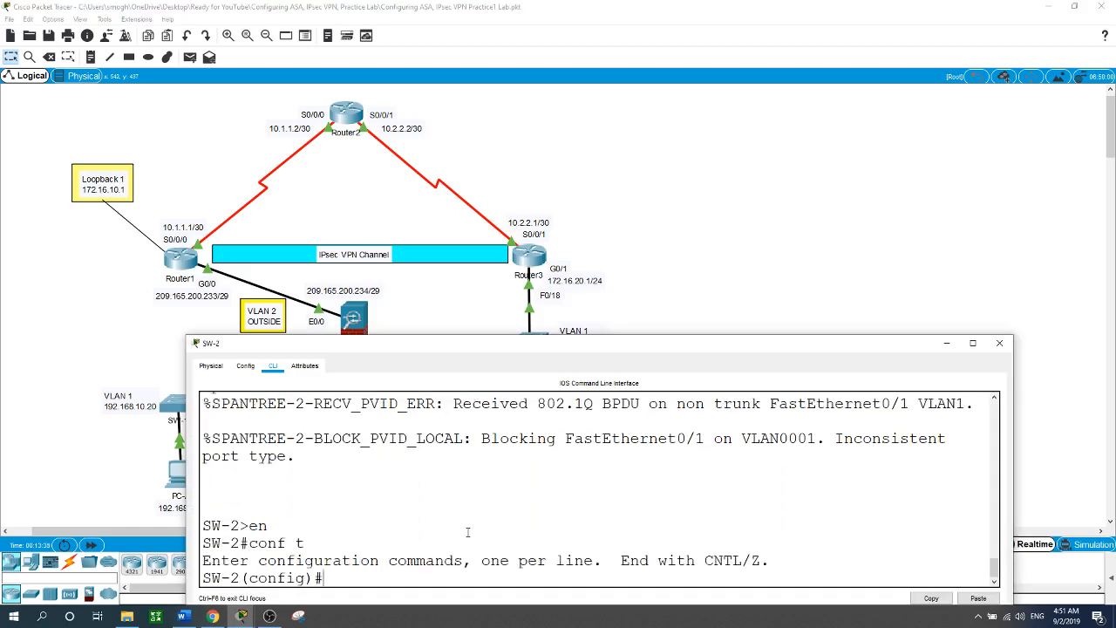
pyautogui.write('int f0/1')
pyautogui.press('Return')
# Make SW-2's FastEthernet0/1 a trunk port.
pyautogui.write('swi')
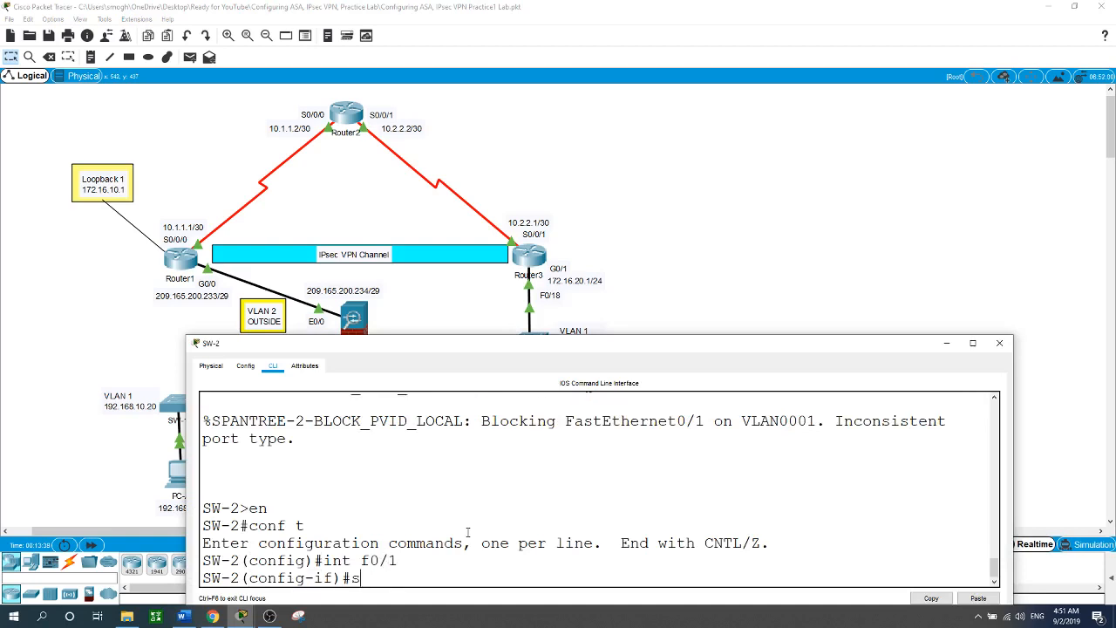
pyautogui.press('Tab')
pyautogui.write('mo')
pyautogui.press('Tab')
pyautogui.write('tr')
pyautogui.press('Tab')
pyautogui.press('Return')
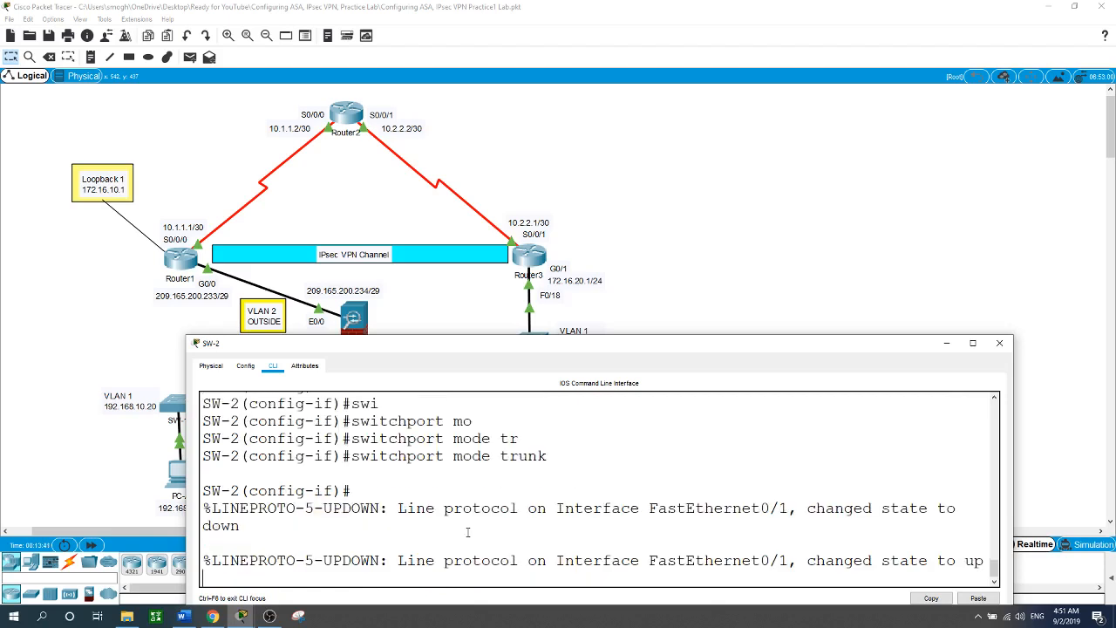
pyautogui.press('Return')
# Set the trunk's native VLAN to 99.
pyautogui.write('swi')
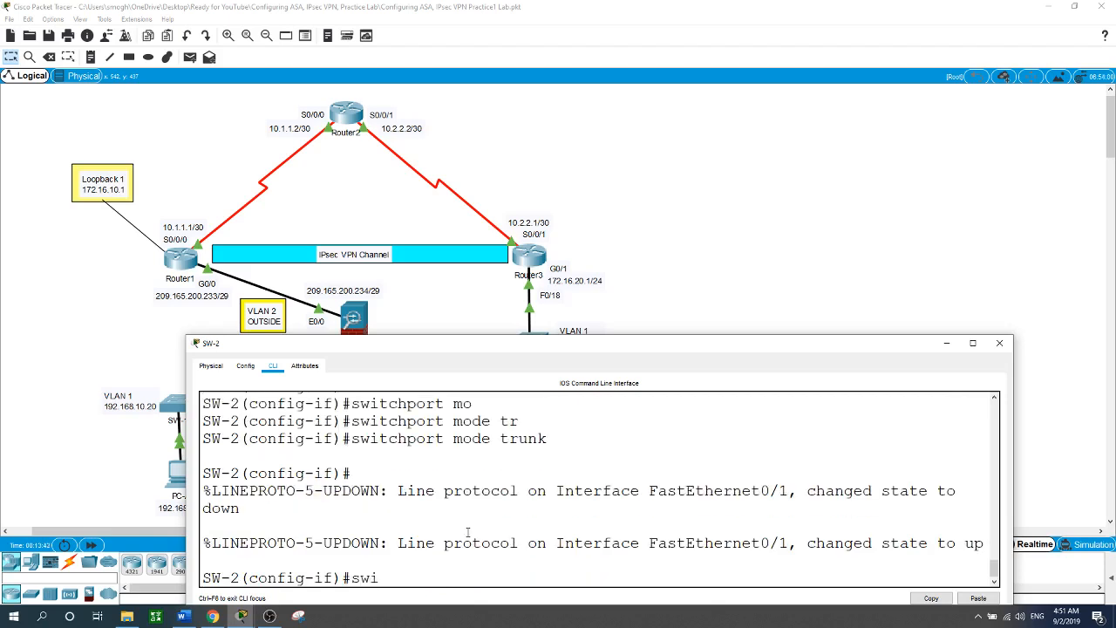
pyautogui.press('Tab')
pyautogui.write('tr')
pyautogui.press('Tab')
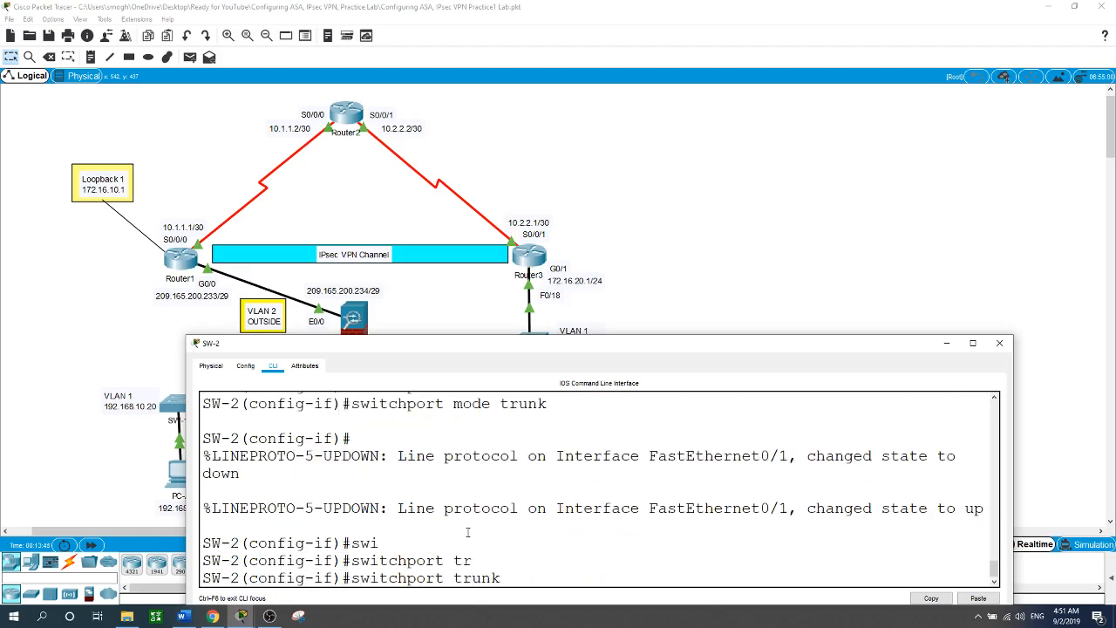
pyautogui.write('n')
pyautogui.press('Tab')
pyautogui.write('v')
pyautogui.press('Tab')
pyautogui.write('99')
pyautogui.press('Return')
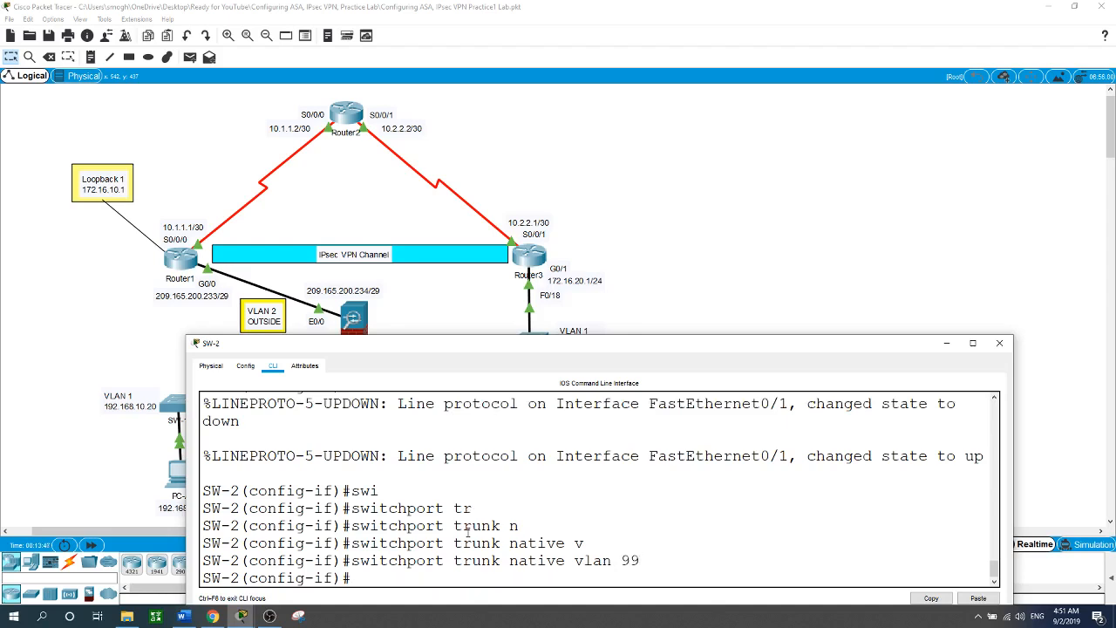
# Disable trunk negotiation on FastEthernet0/1 with switchport nonegotiate and return to the topology.
pyautogui.write('sw')
pyautogui.press('Tab')
pyautogui.write('no')
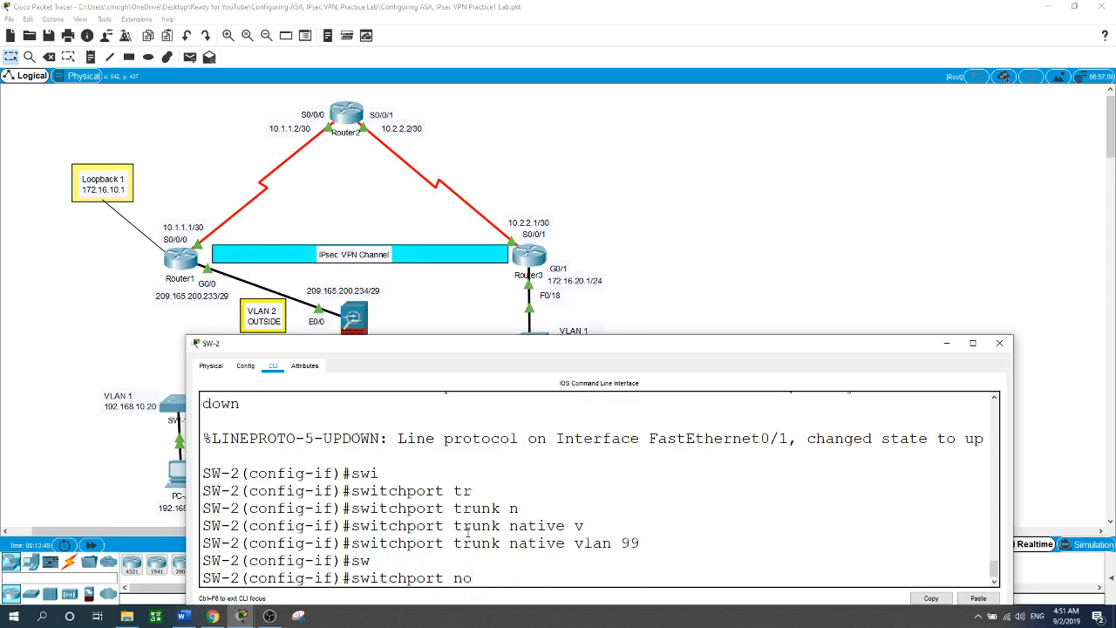
pyautogui.press('Tab')
pyautogui.press('Return')
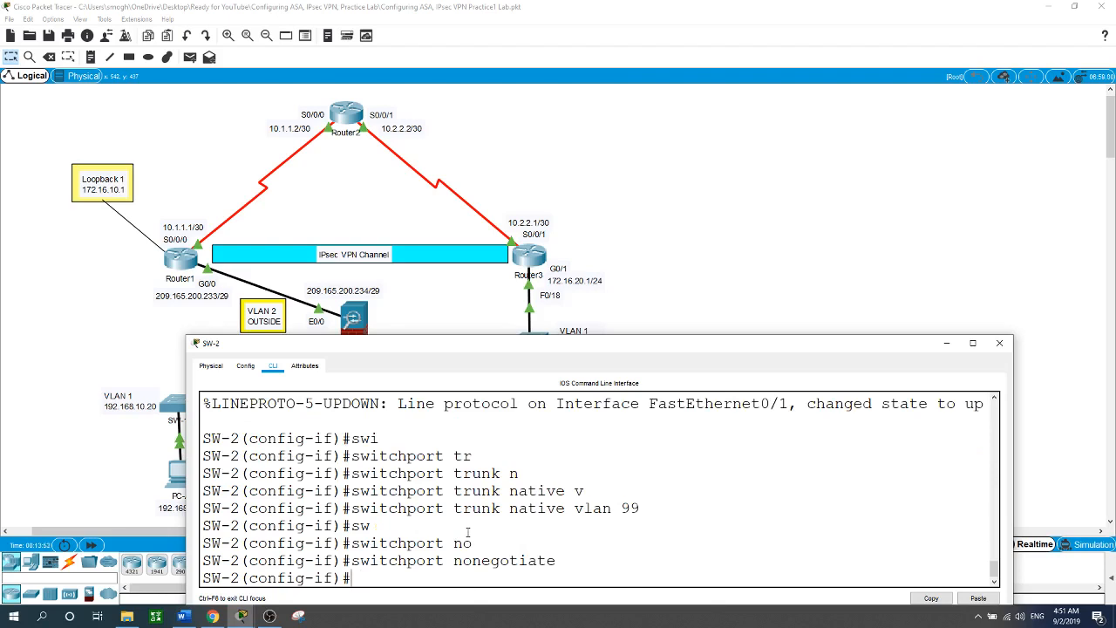
pyautogui.click(675, 232)
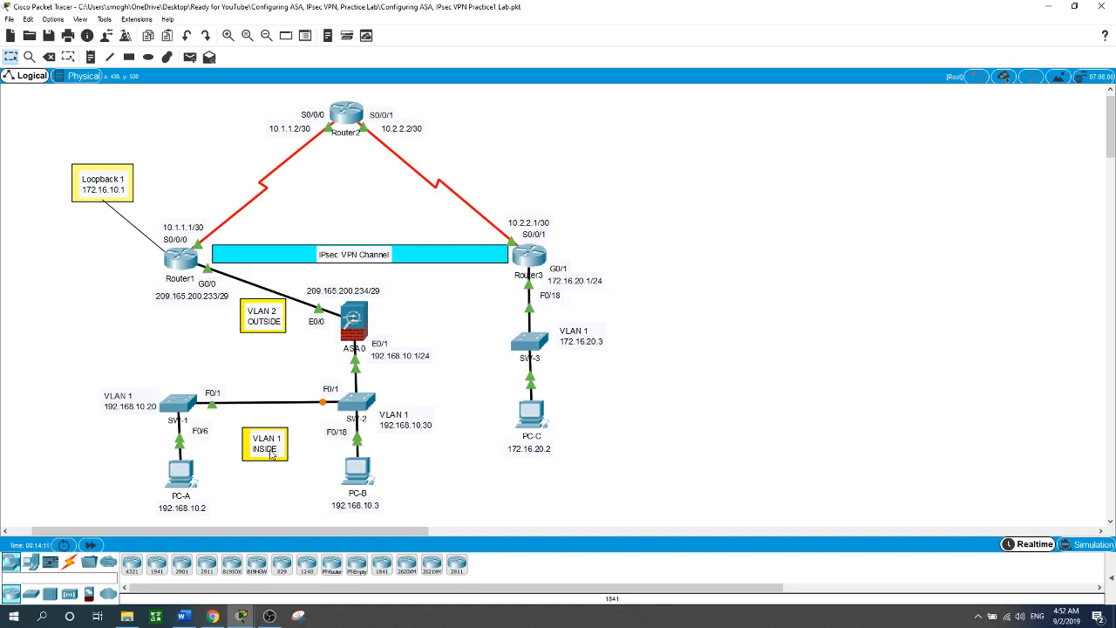
# On SW-1, make FastEthernet0/6 an access port.
pyautogui.click(189, 406)
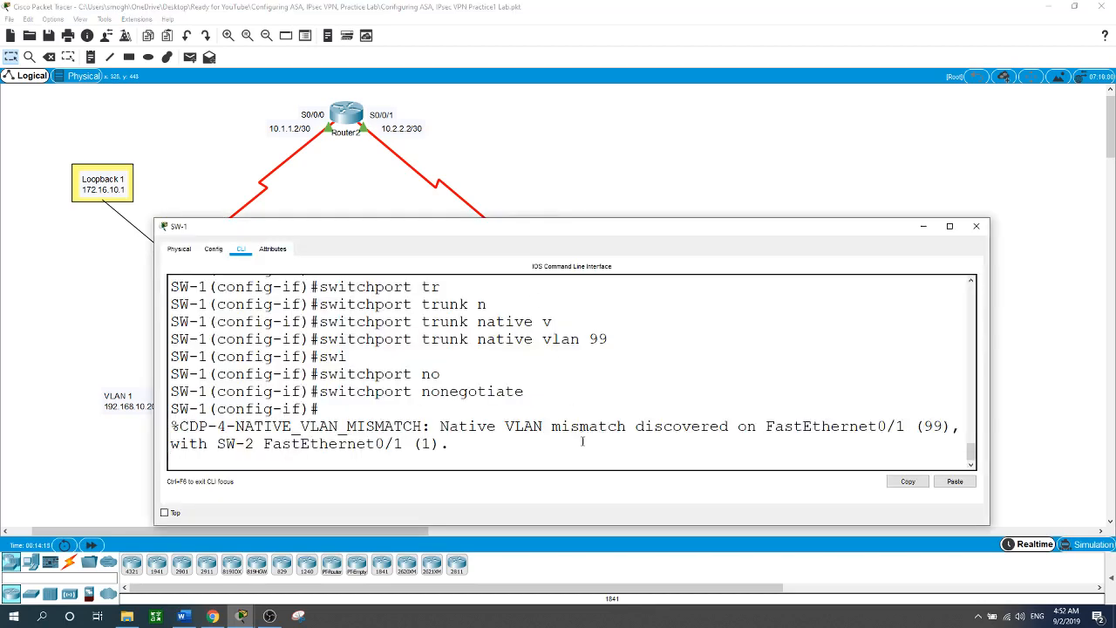
pyautogui.press('Return')
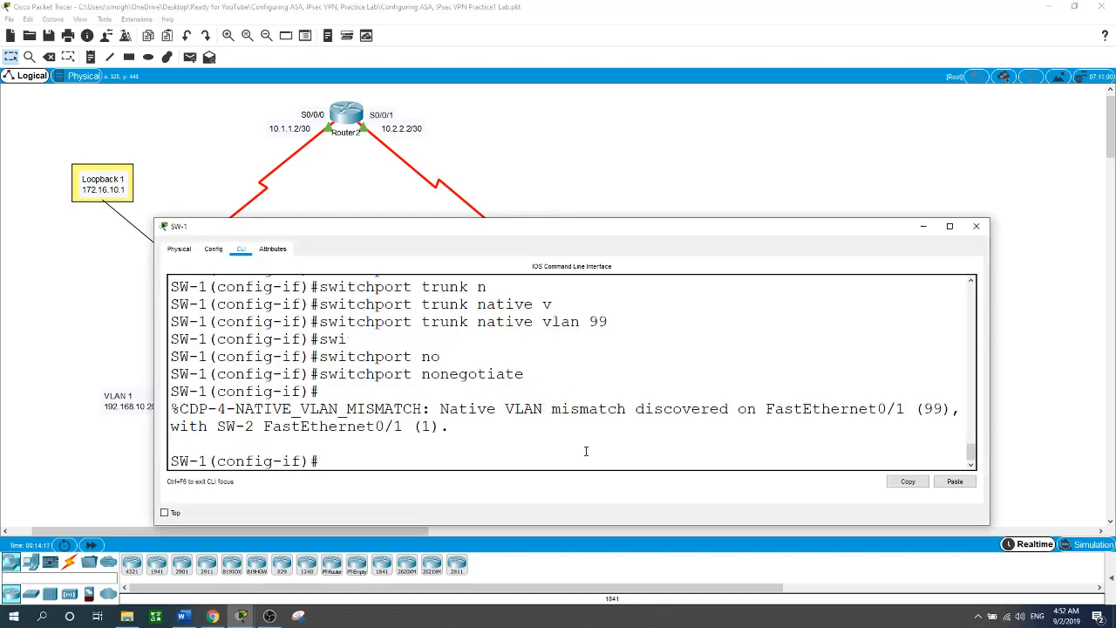
pyautogui.write('int f0/6')
pyautogui.press('Return')
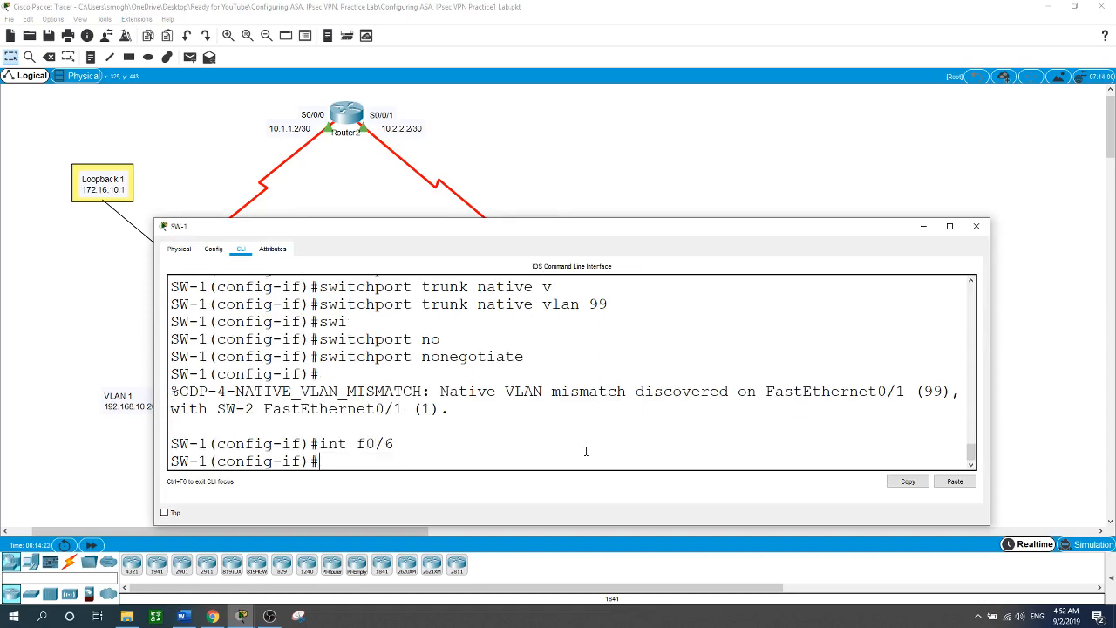
pyautogui.write('swi')
pyautogui.press('Tab')
pyautogui.write('mo')
pyautogui.press('Tab')
pyautogui.write('a')
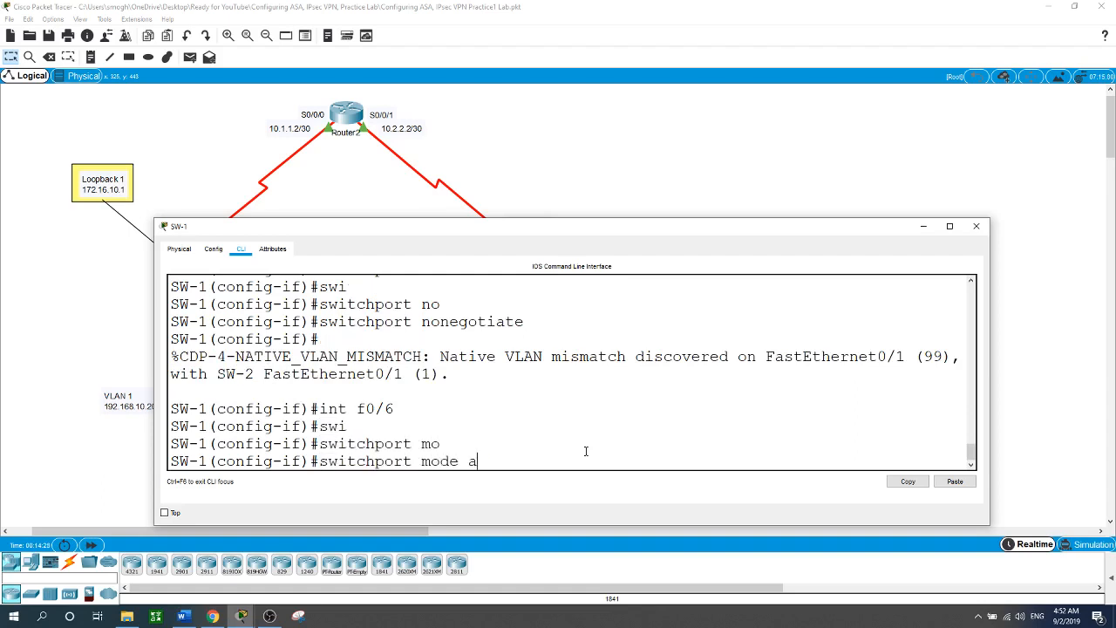
pyautogui.write('c')
pyautogui.press('Tab')
pyautogui.press('Return')
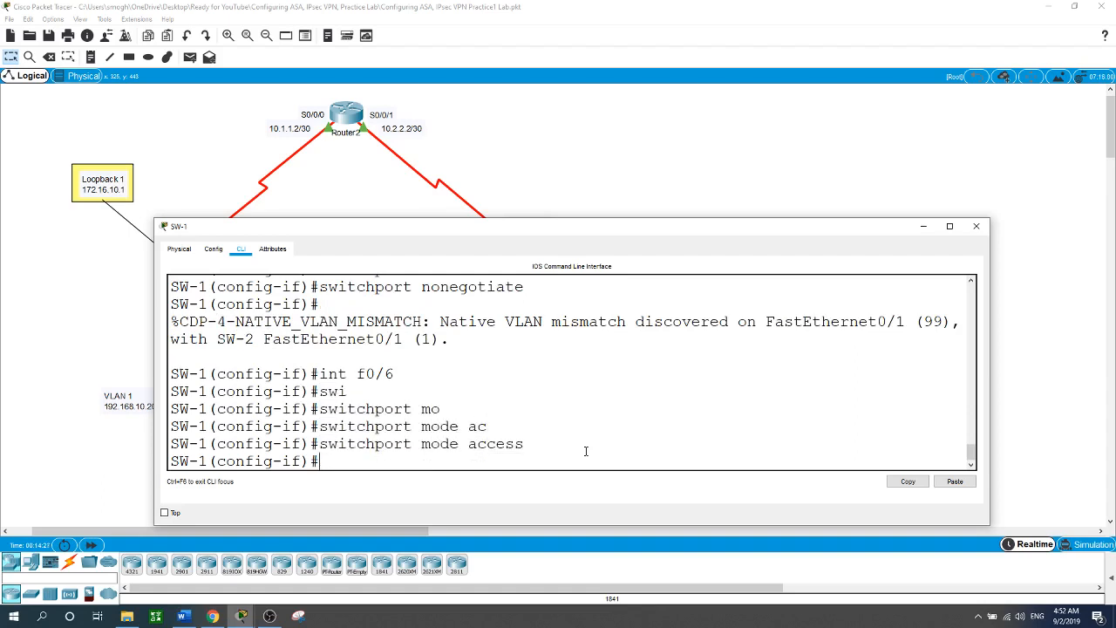
# Enable spanning-tree PortFast on FastEthernet0/6.
pyautogui.write('spann')
pyautogui.press('Tab')
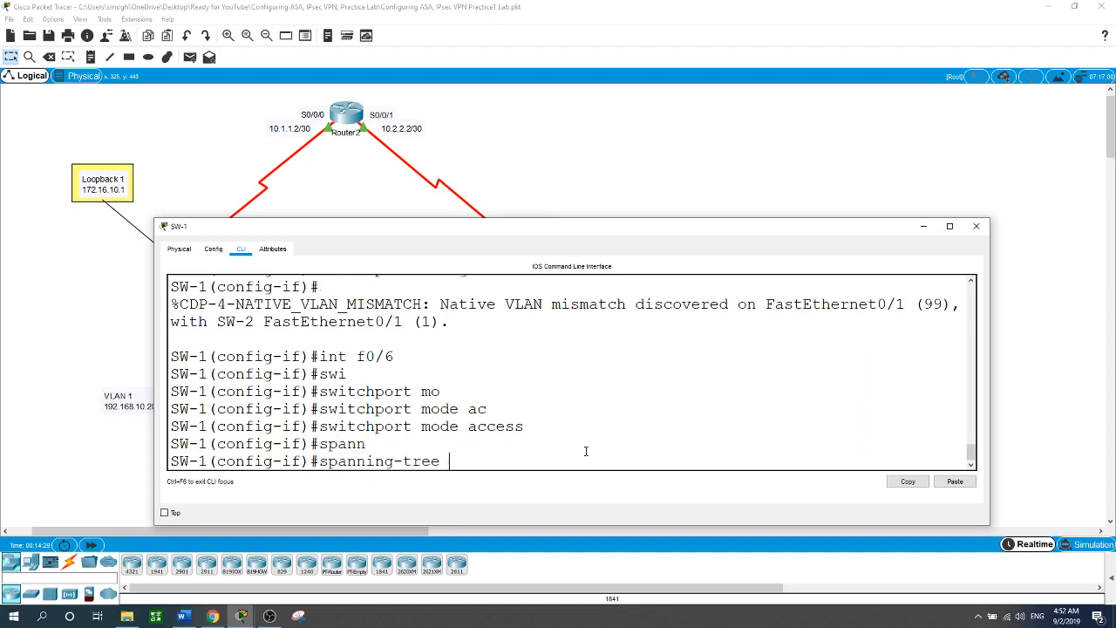
pyautogui.write('po')
pyautogui.press('Tab')
pyautogui.press('Return')
# Enable spanning-tree BPDU Guard on FastEthernet0/6.
pyautogui.write('spn')
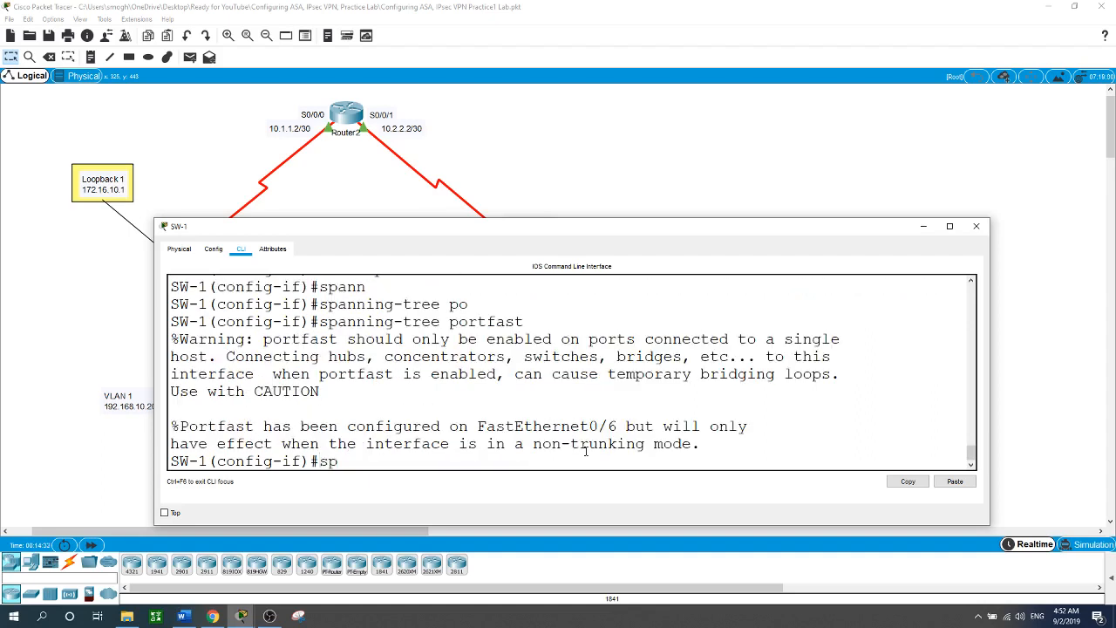
pyautogui.press('Tab')
pyautogui.press('BackSpace')
pyautogui.press('Tab')
pyautogui.write('an')
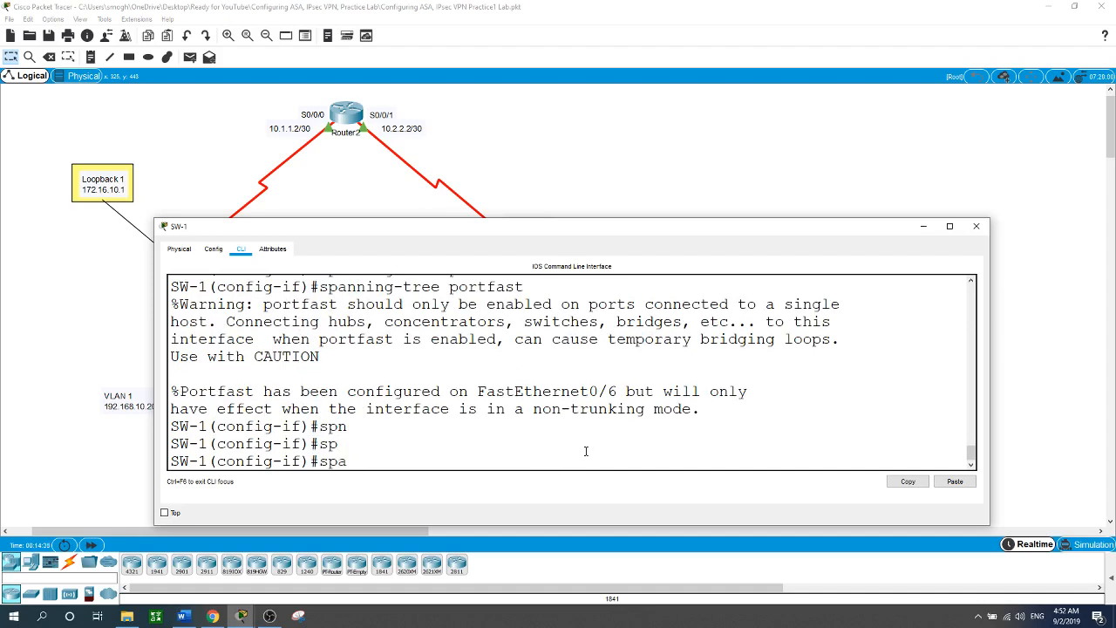
pyautogui.press('Tab')
pyautogui.write('bp')
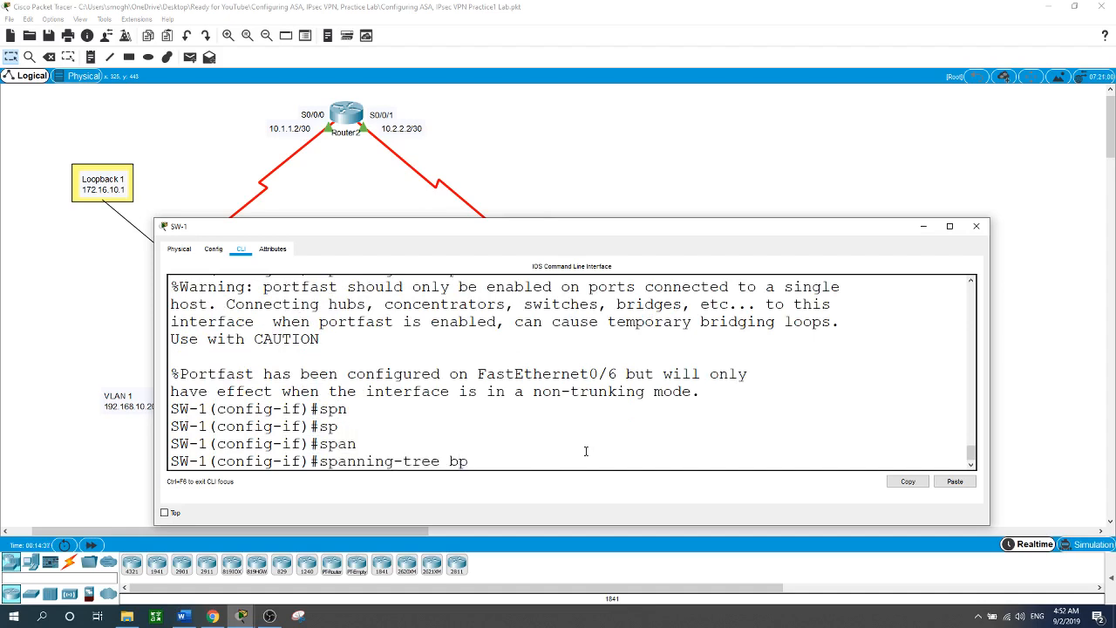
pyautogui.press('Tab')
pyautogui.write('en')
pyautogui.press('Tab')
pyautogui.press('Return')
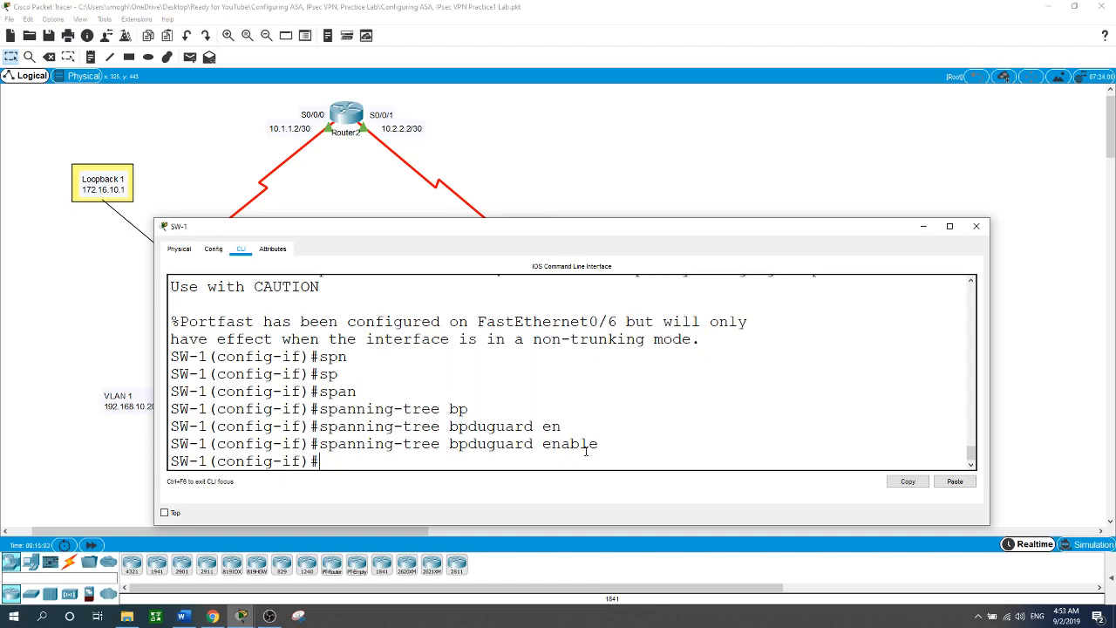
# Administratively shut down SW-1's FastEthernet0/6.
pyautogui.write('shu')
pyautogui.press('Tab')
pyautogui.press('Return')
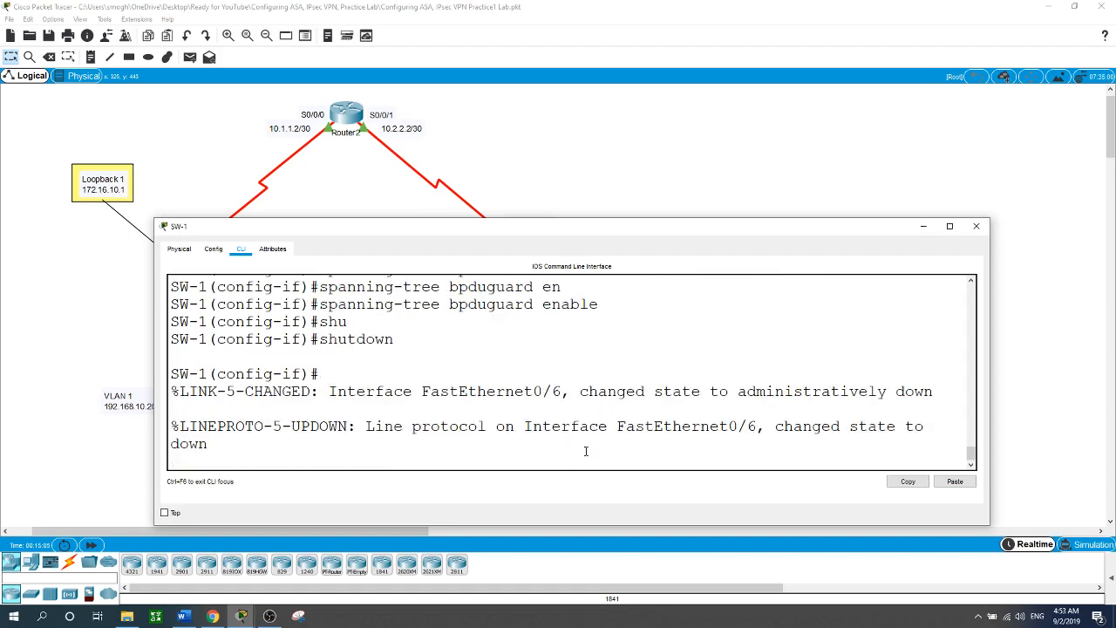
pyautogui.press('Return')
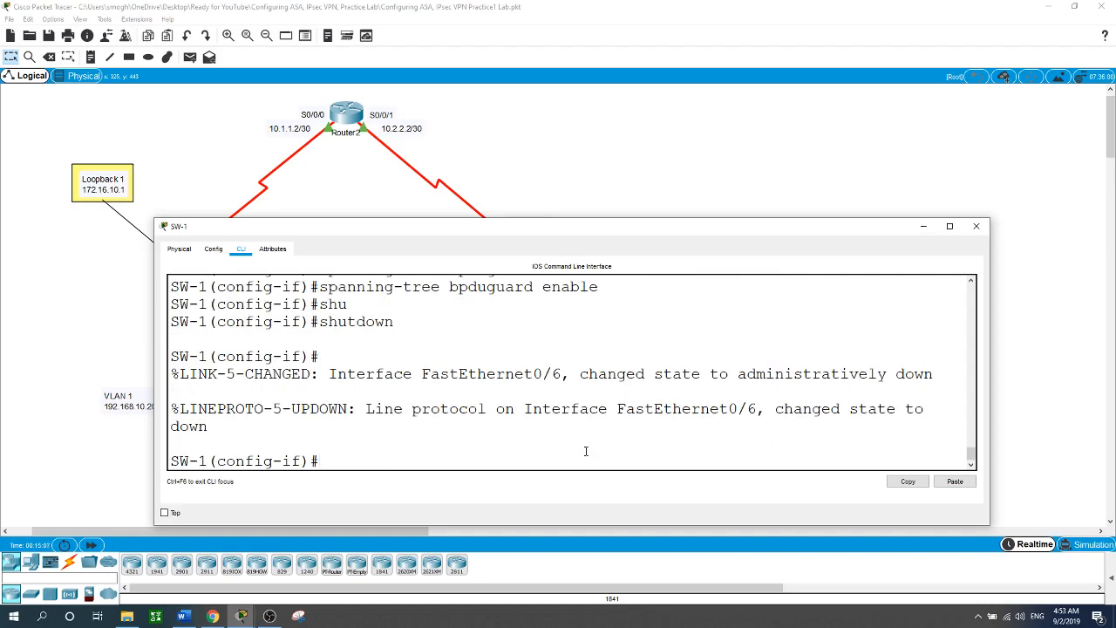
# Enable port security with sticky MAC address learning on FastEthernet0/6.
pyautogui.write('swi')
pyautogui.press('Tab')
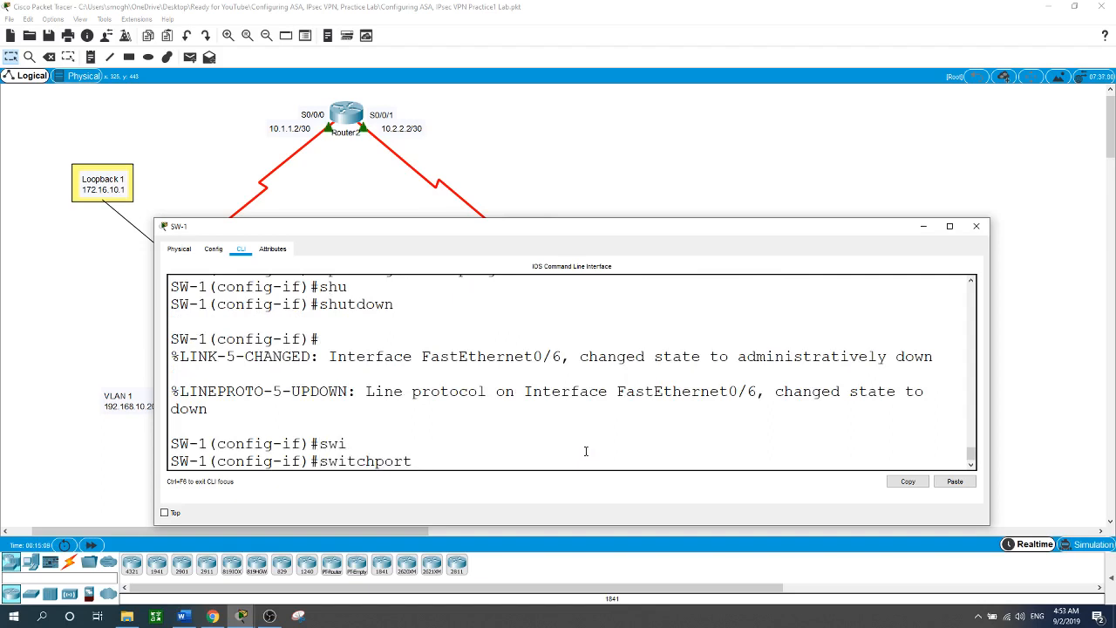
pyautogui.write('po')
pyautogui.press('Tab')
pyautogui.press('Return')
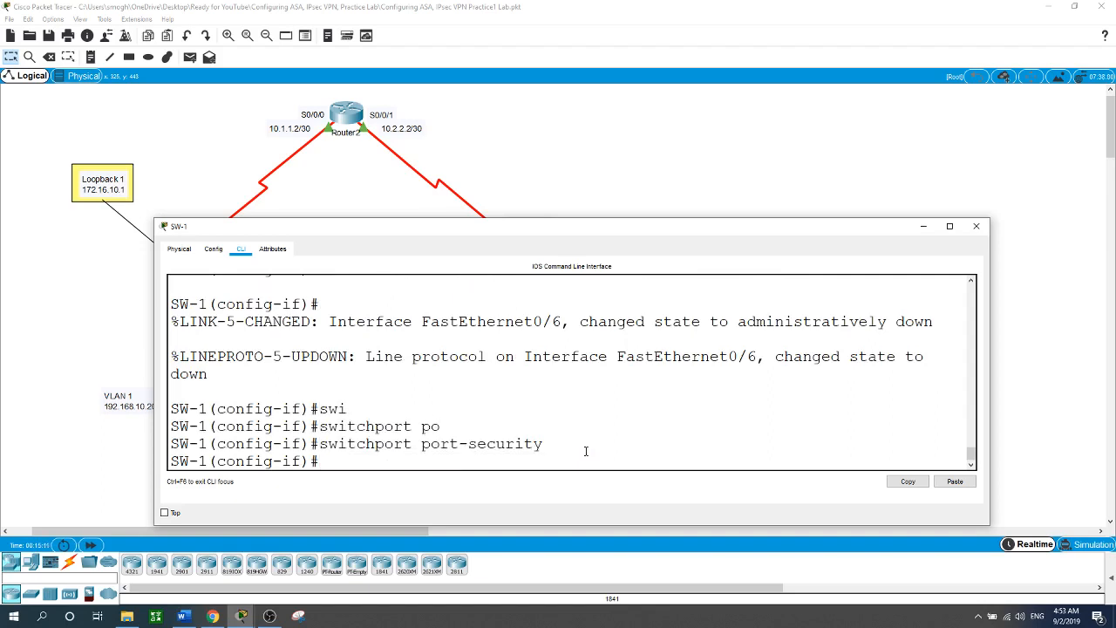
pyautogui.write('swi')
pyautogui.press('Tab')
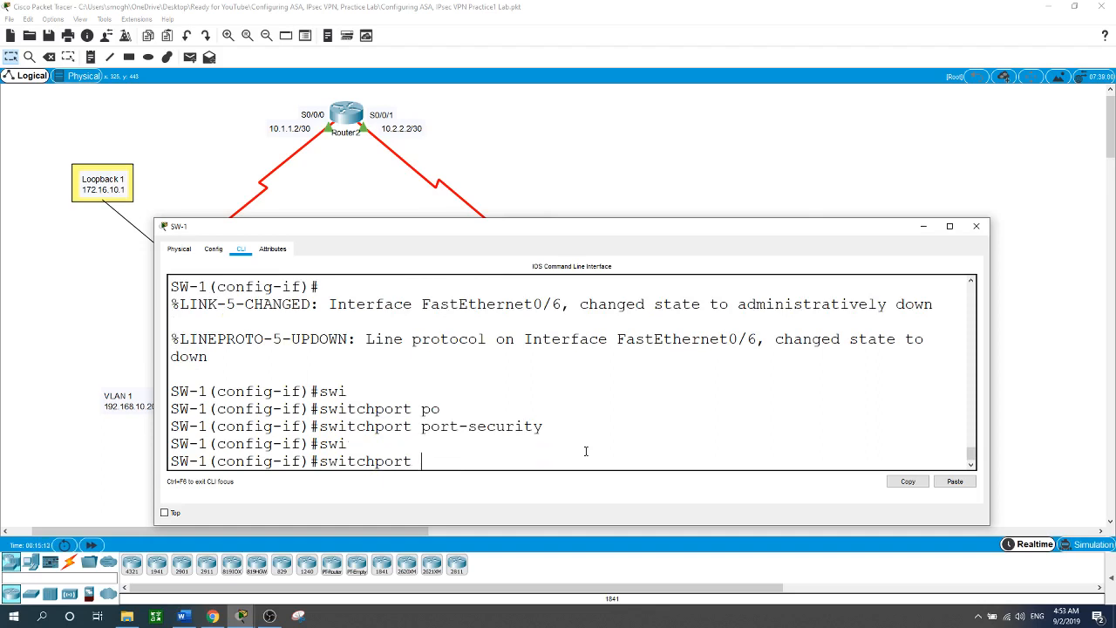
pyautogui.write('po')
pyautogui.press('Tab')
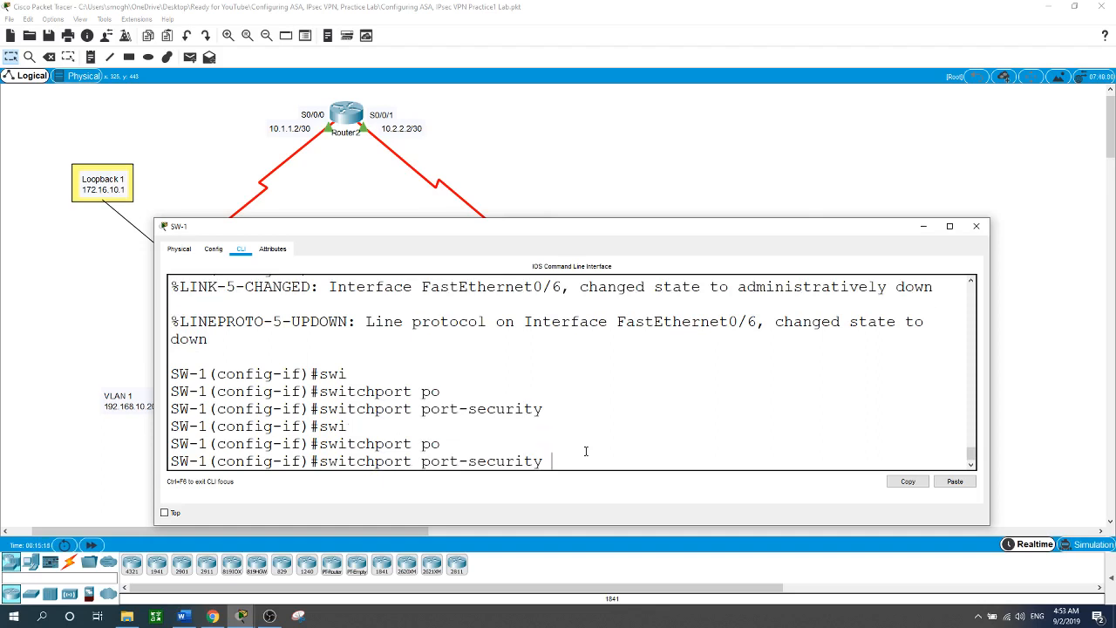
pyautogui.write('mac')
pyautogui.press('Tab')
pyautogui.write('st')
pyautogui.press('Tab')
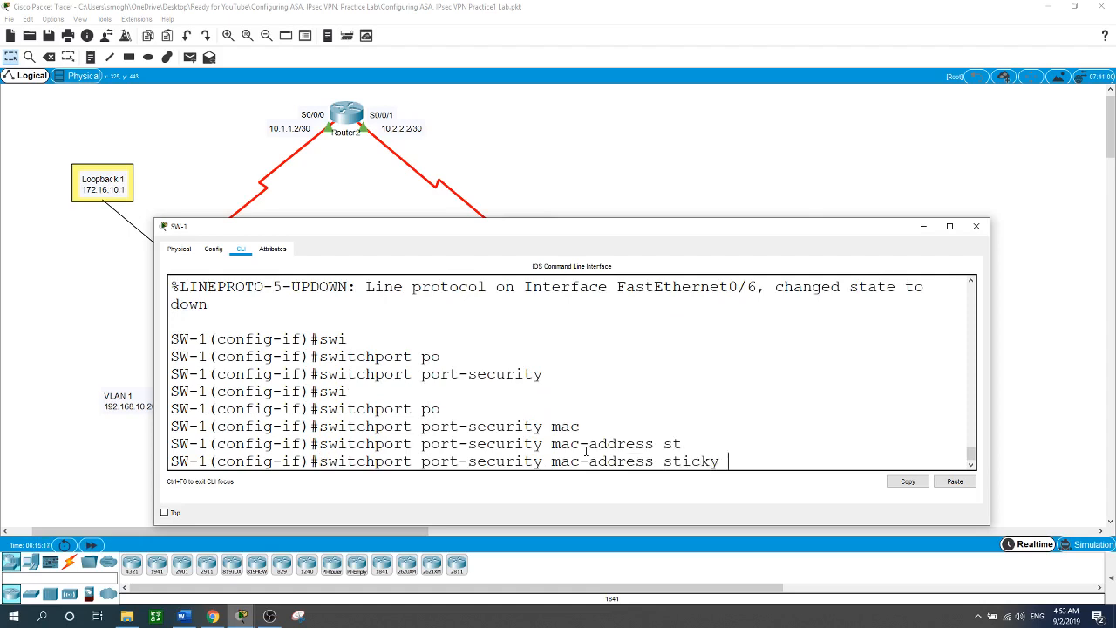
pyautogui.press('Return')
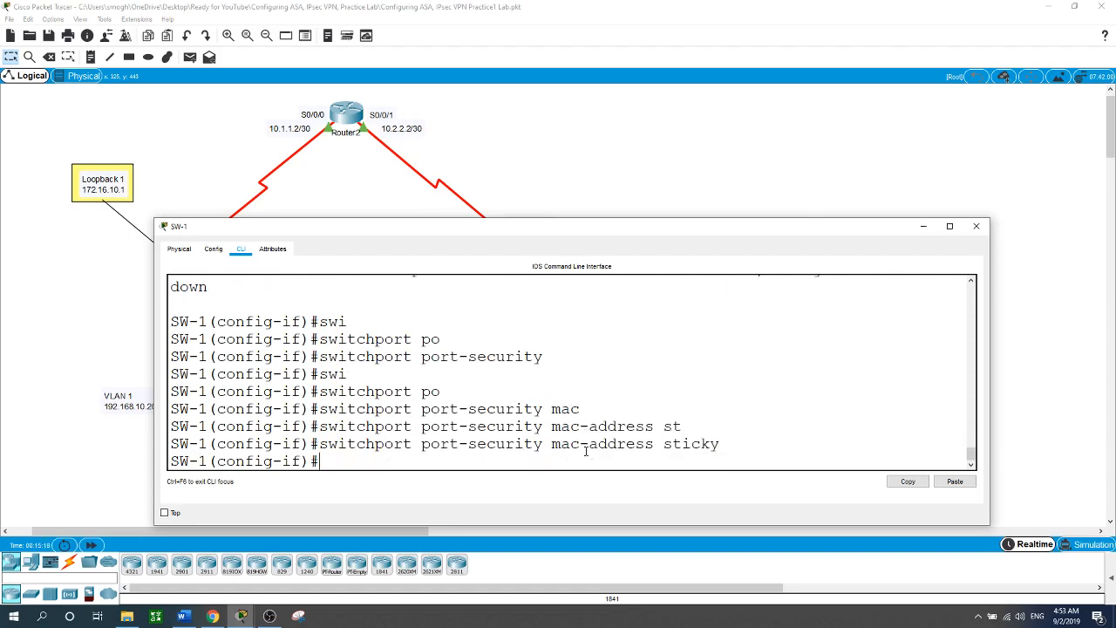
# Bring FastEthernet0/6 back up with no shutdown.
pyautogui.write('no shut')
pyautogui.press('Return')
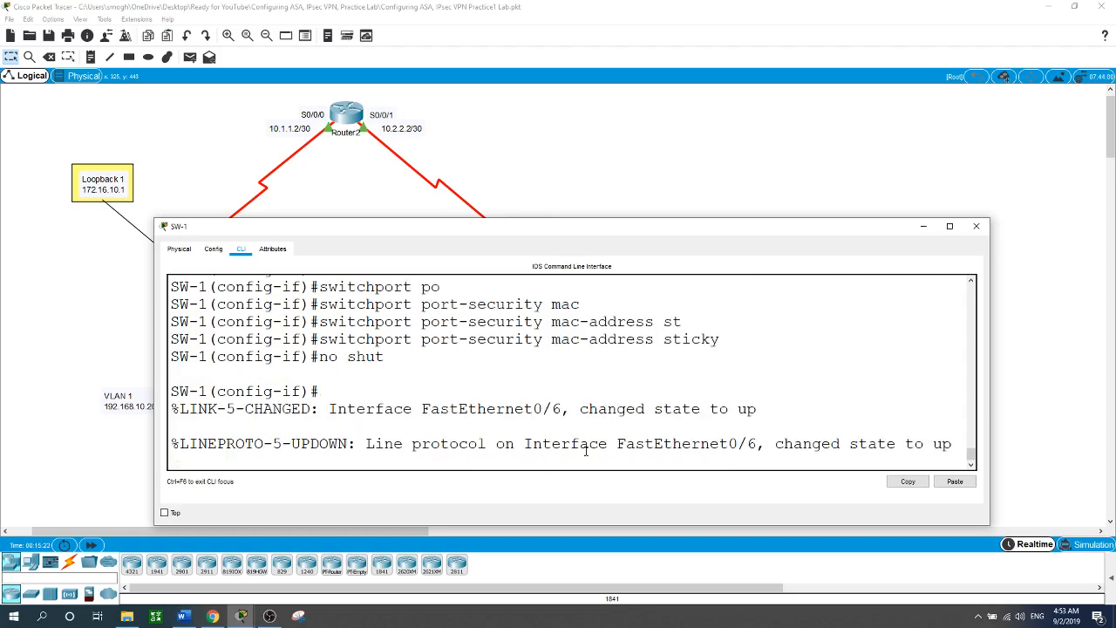
pyautogui.press('Return')
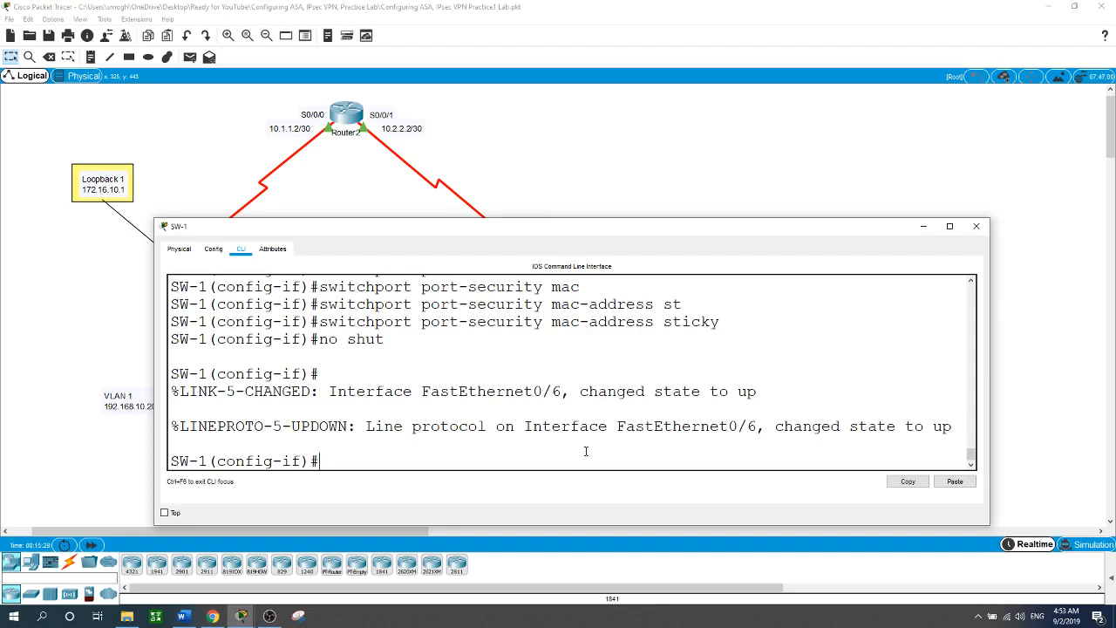
# Reopen SW-1's console and start typing 'int range f0/2-5, f0/7-24'.
pyautogui.click(615, 142)
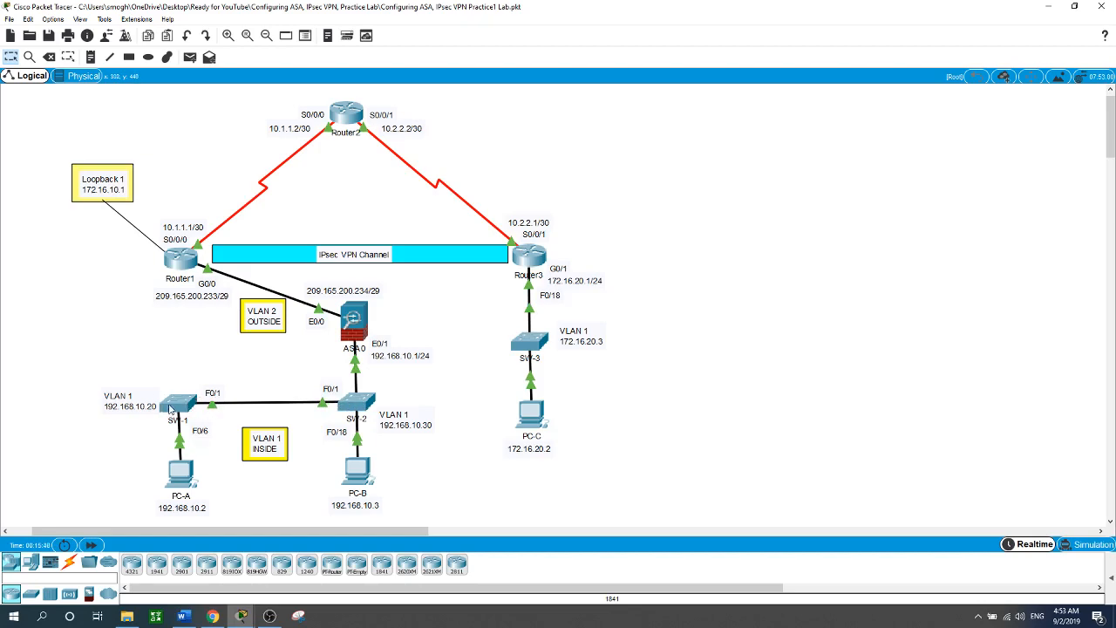
pyautogui.moveTo(172, 410)
pyautogui.click(178, 405)
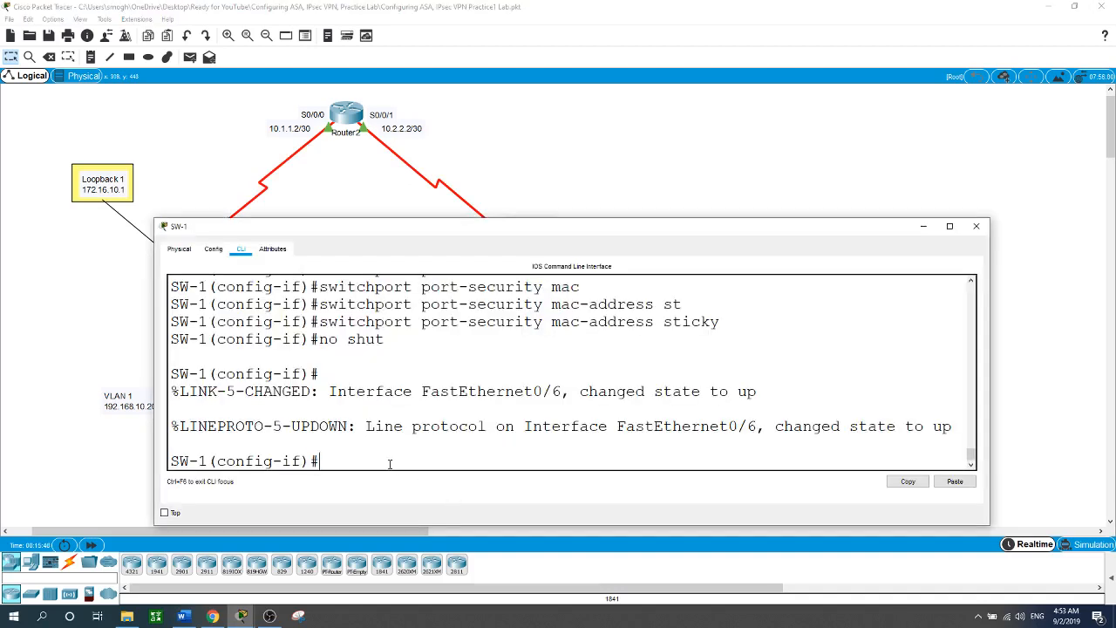
pyautogui.write('int range f0/2-5, f0/7-24')
# Add g0/1-2 to the range and shut down ports f0/2-5, f0/7-24 and g0/1-2.
pyautogui.write(', g')
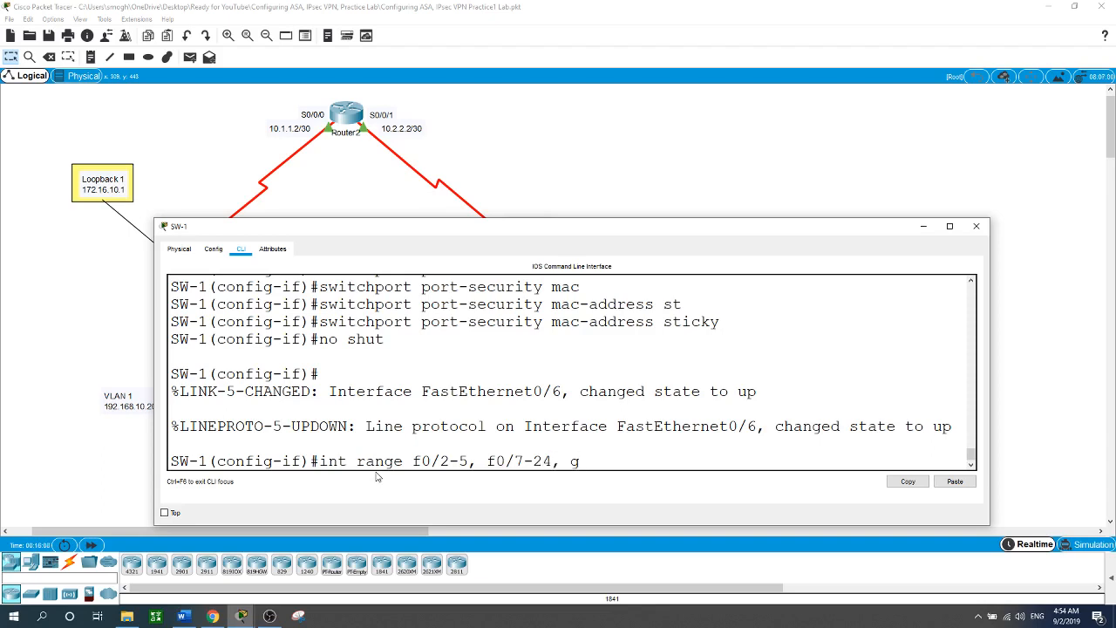
pyautogui.write('0/1-2')
pyautogui.press('Return')
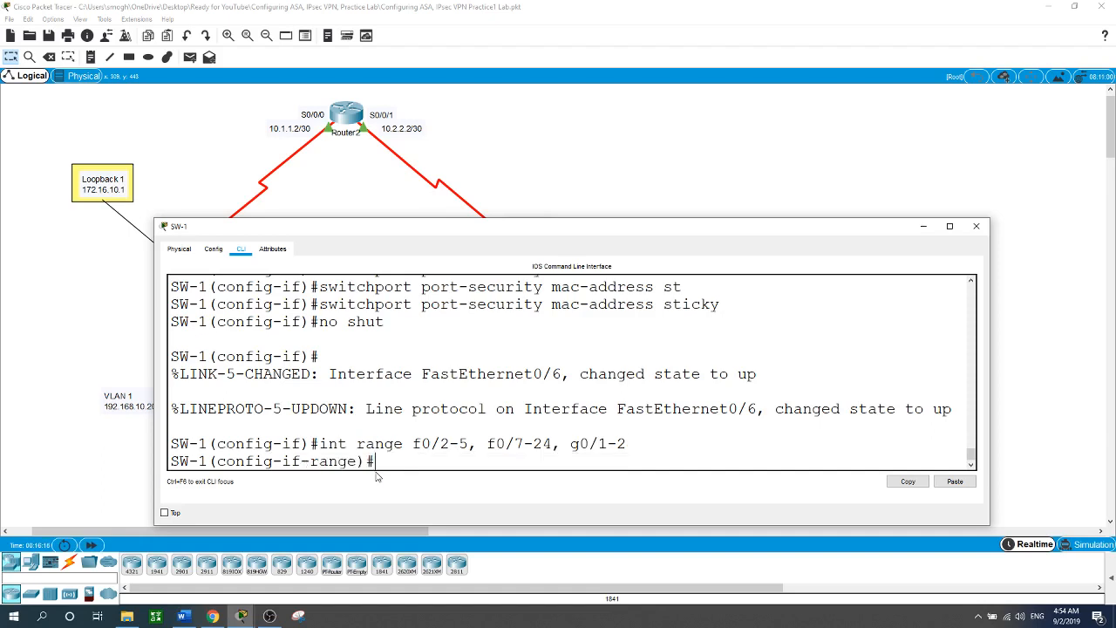
pyautogui.write('shut')
pyautogui.press('Return')
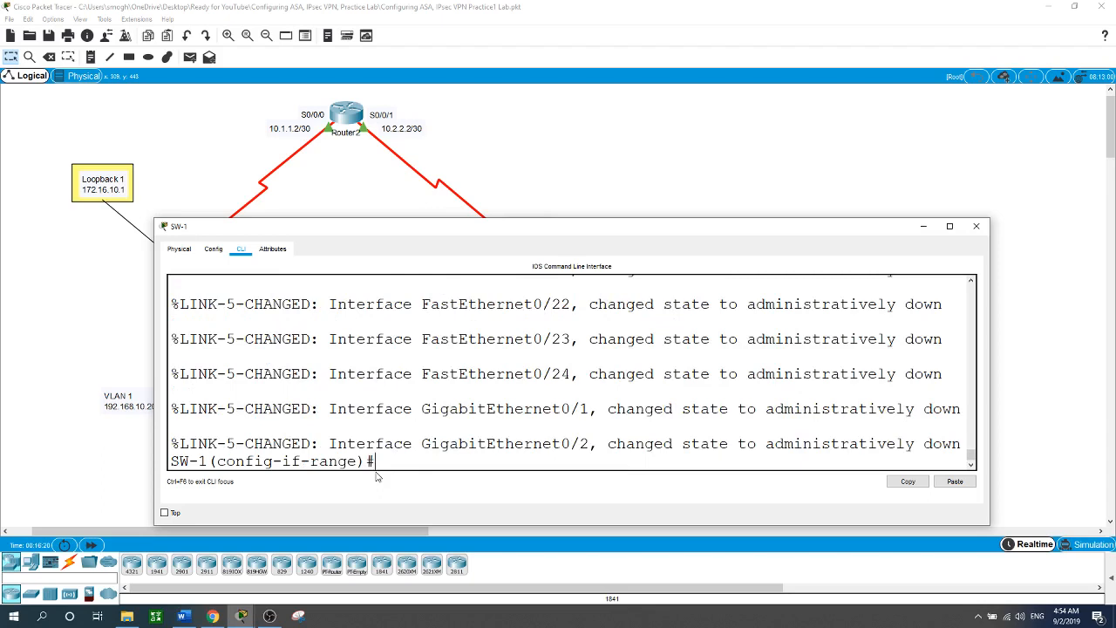
pyautogui.click(617, 166)
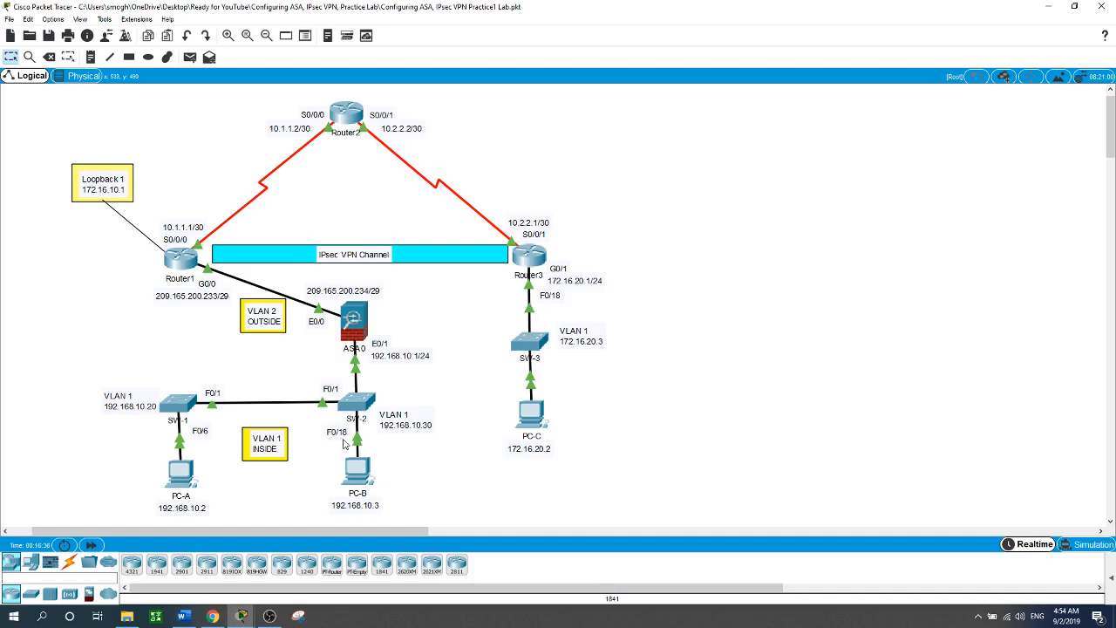
# On Router1, create local user Admin1 with privilege 15 and a secret password.
pyautogui.moveTo(359, 472)
pyautogui.click(185, 267)
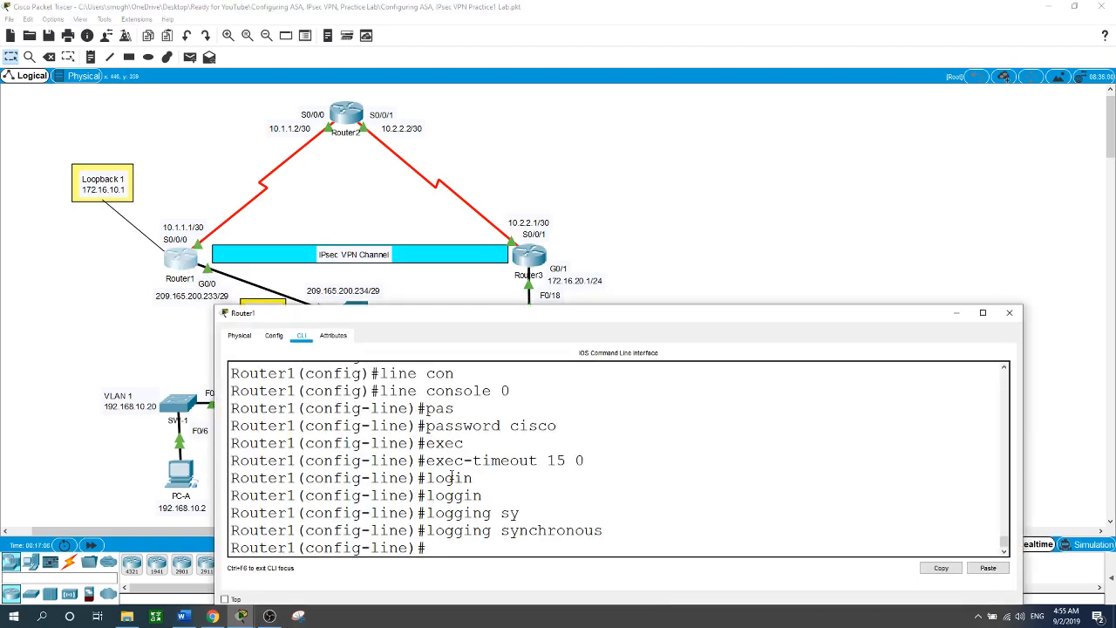
pyautogui.write('exit')
pyautogui.press('Return')
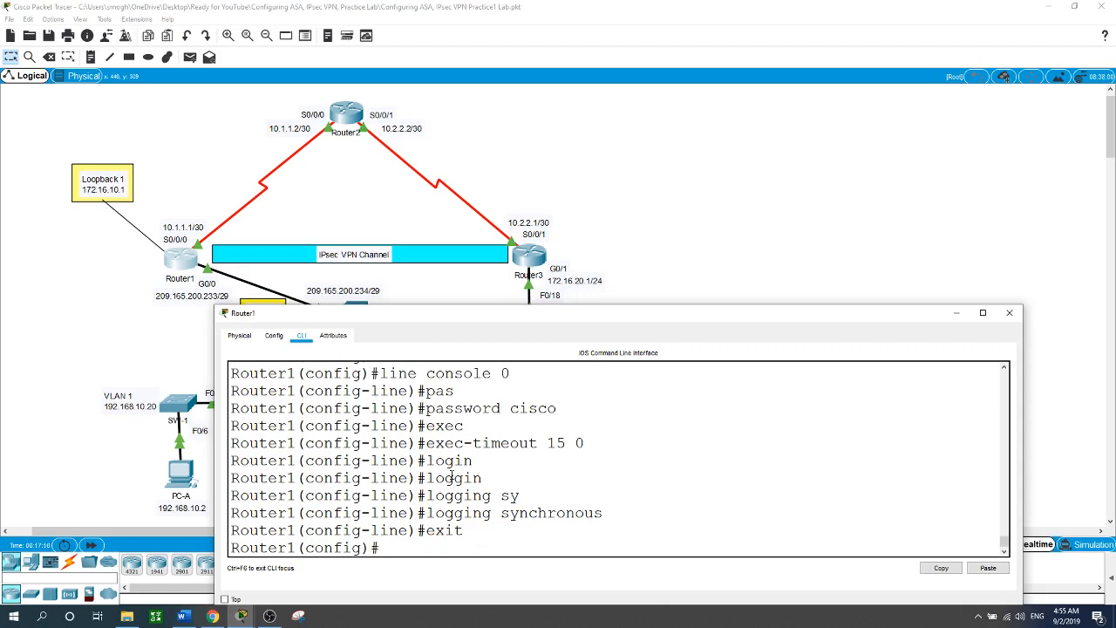
pyautogui.write('usern')
pyautogui.press('Tab')
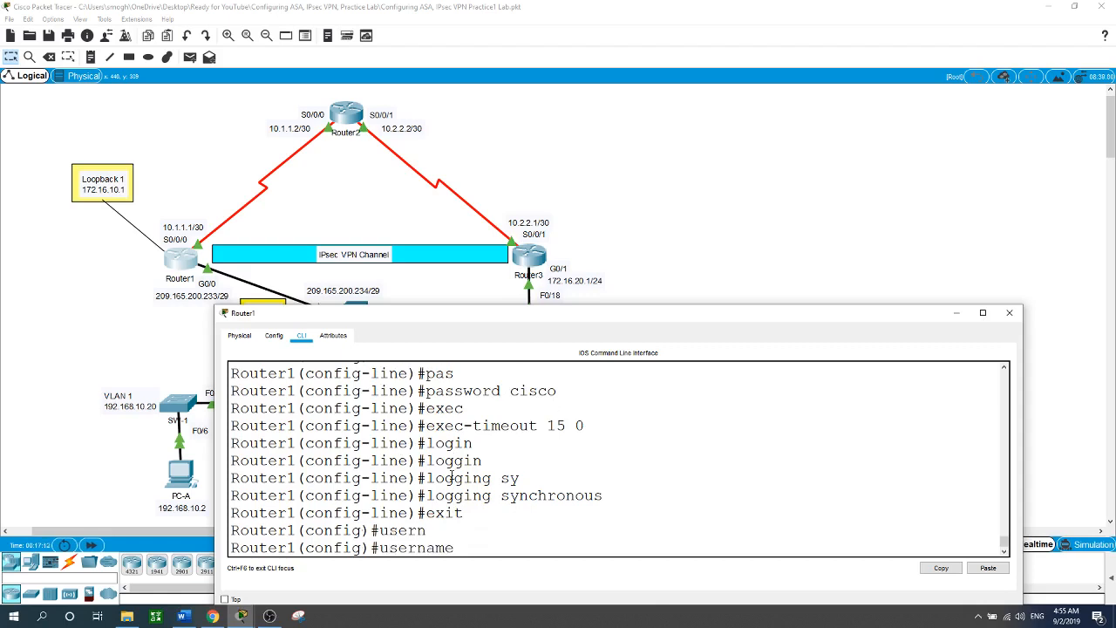
pyautogui.write('Admin1')
pyautogui.write('pr')
pyautogui.press('Tab')
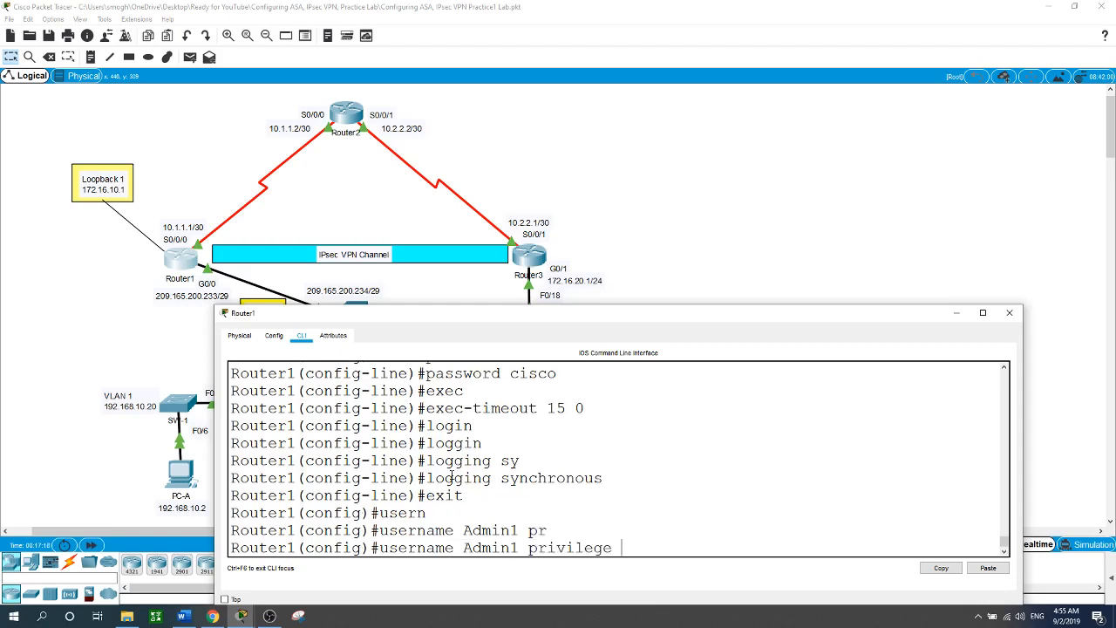
pyautogui.write('15 se')
pyautogui.press('Tab')
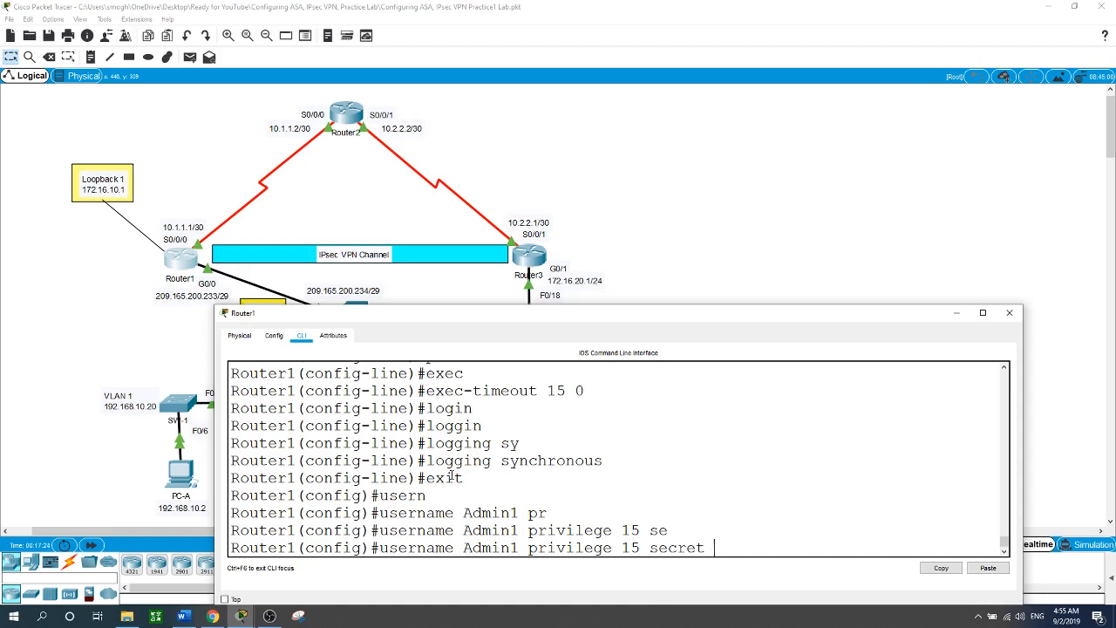
pyautogui.write('Admin1')
pyautogui.press('Return')
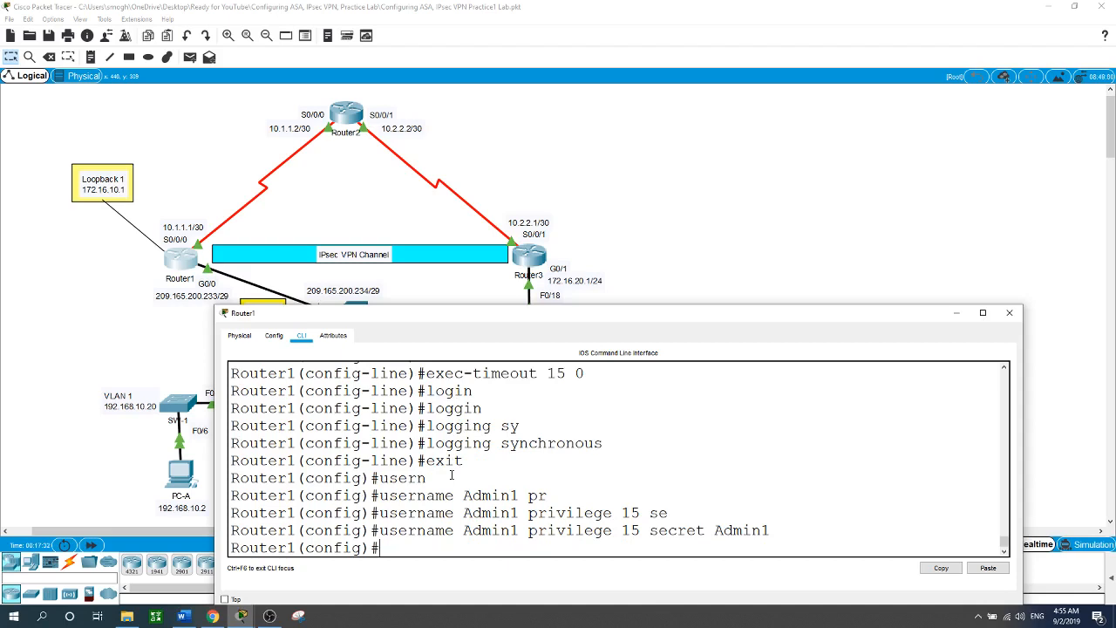
# Enable AAA new-model on Router1.
pyautogui.write('aaa ne')
pyautogui.press('Tab')
pyautogui.press('Return')
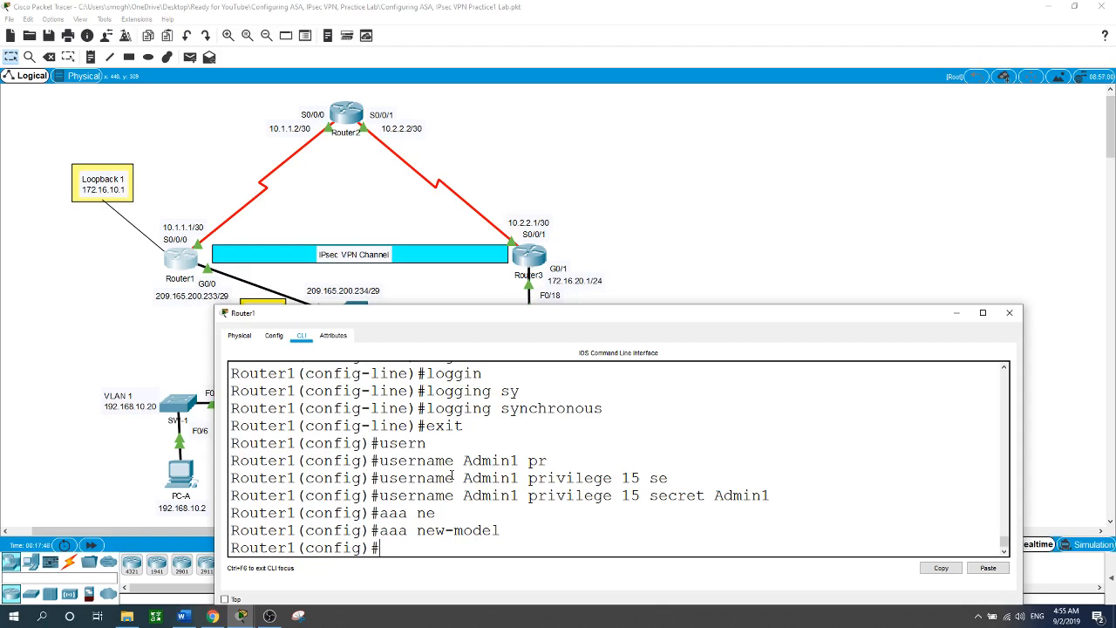
# Configure 'aaa authentication login default local enable' on Router1.
pyautogui.write('aaa authen')
pyautogui.press('Tab')
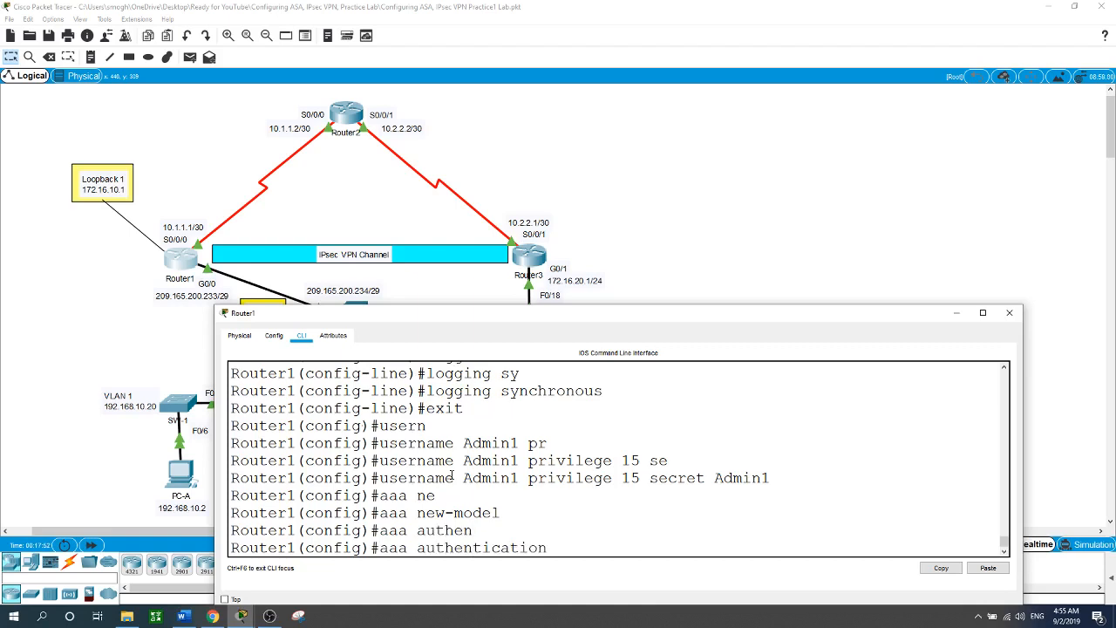
pyautogui.write('log')
pyautogui.press('Tab')
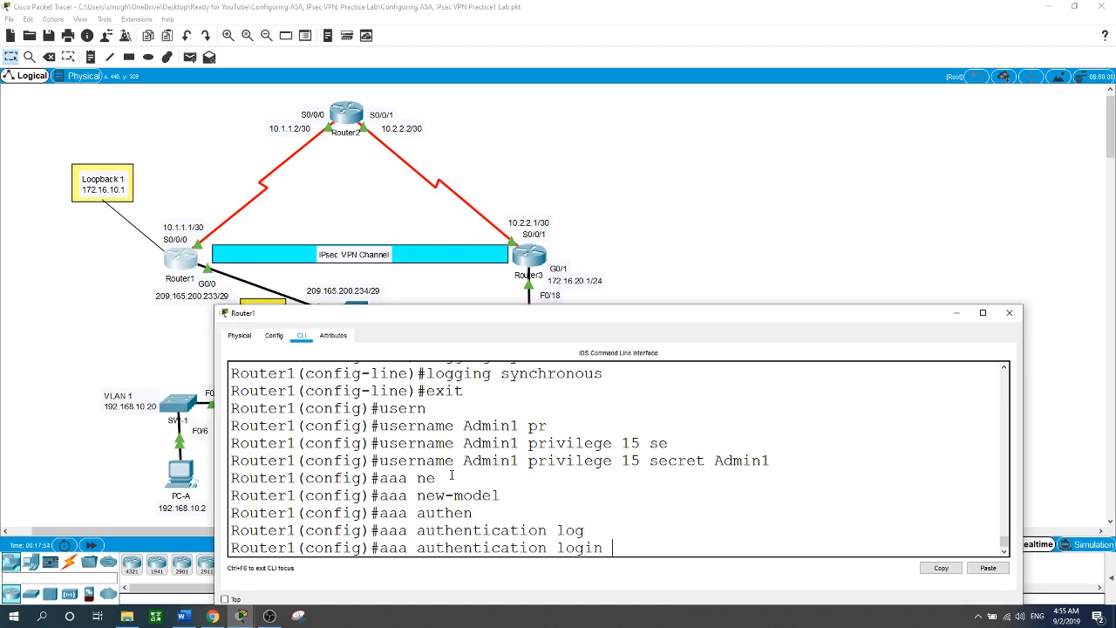
pyautogui.write('de')
pyautogui.press('Tab')
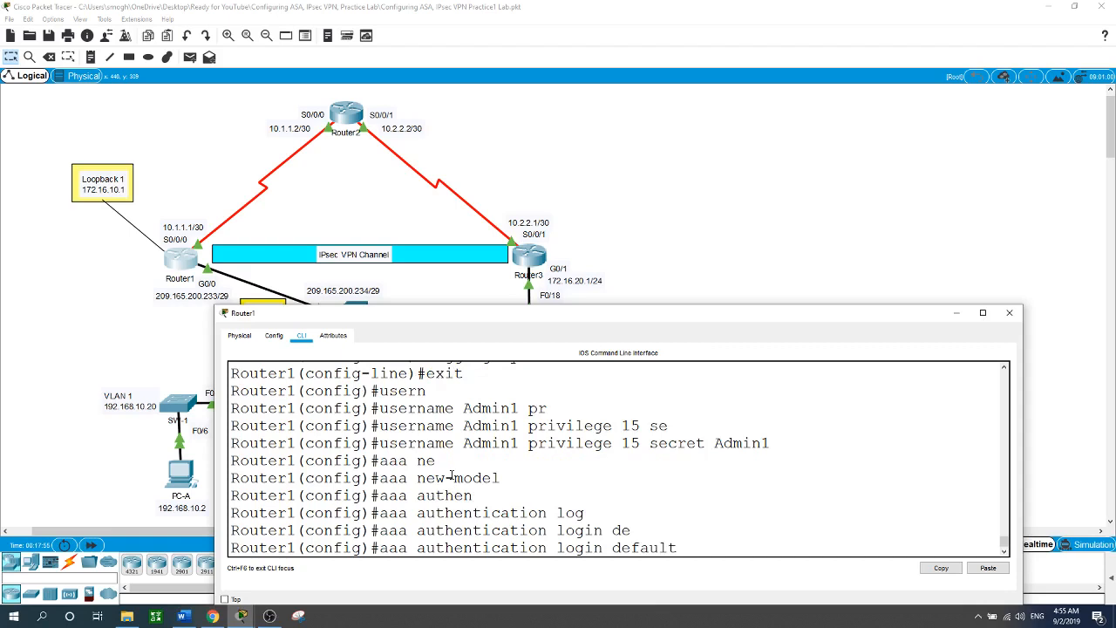
pyautogui.write('loc')
pyautogui.press('Tab')
pyautogui.write('al')
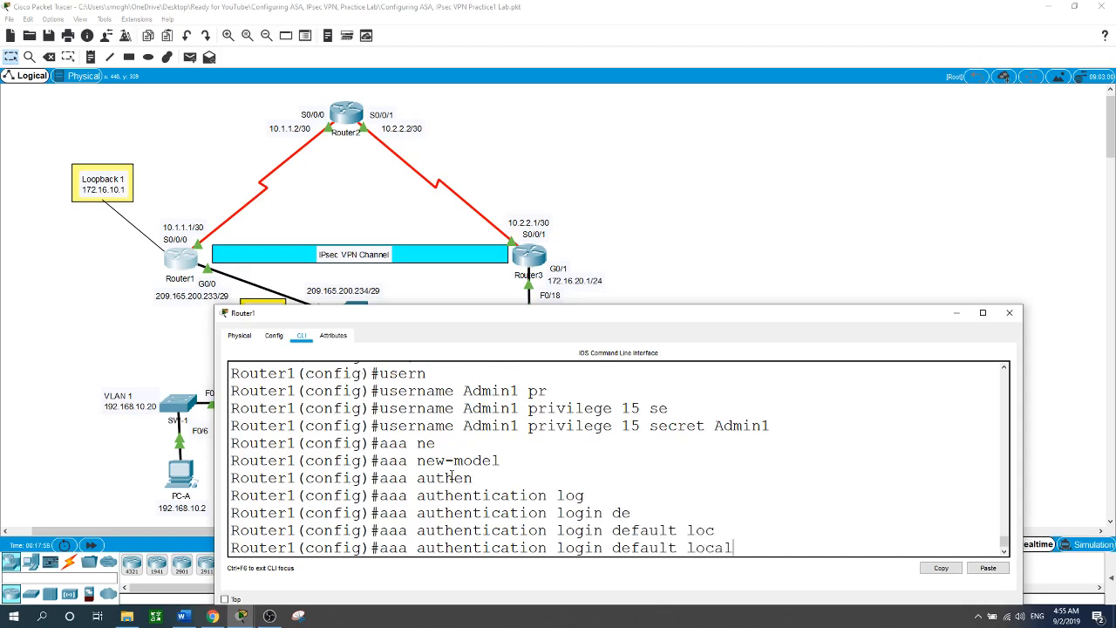
pyautogui.write(' en')
pyautogui.press('Tab')
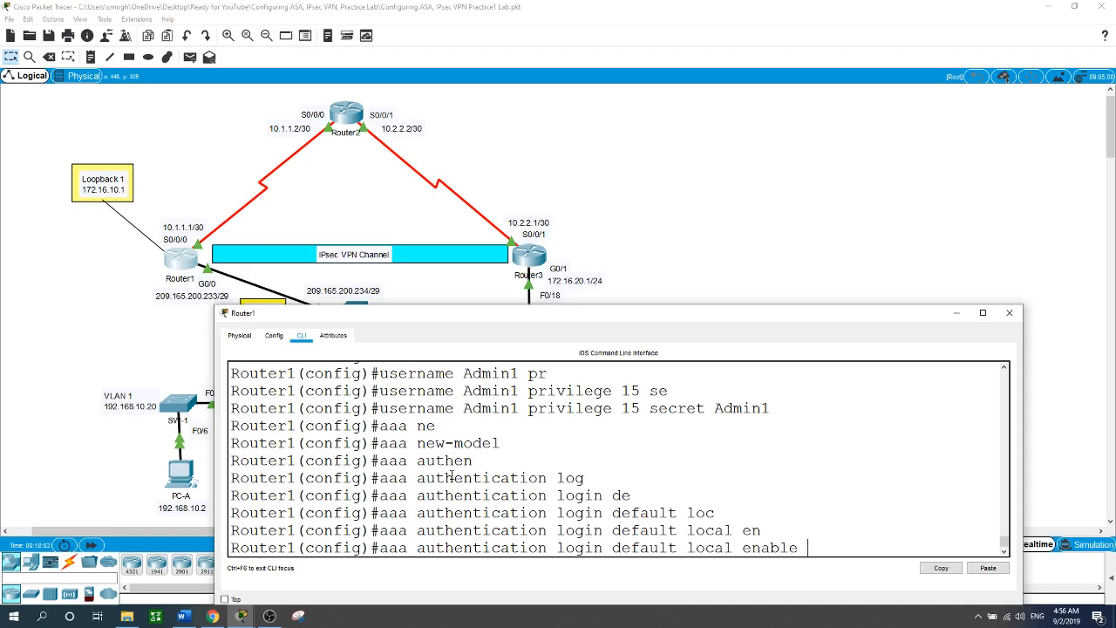
pyautogui.press('Return')
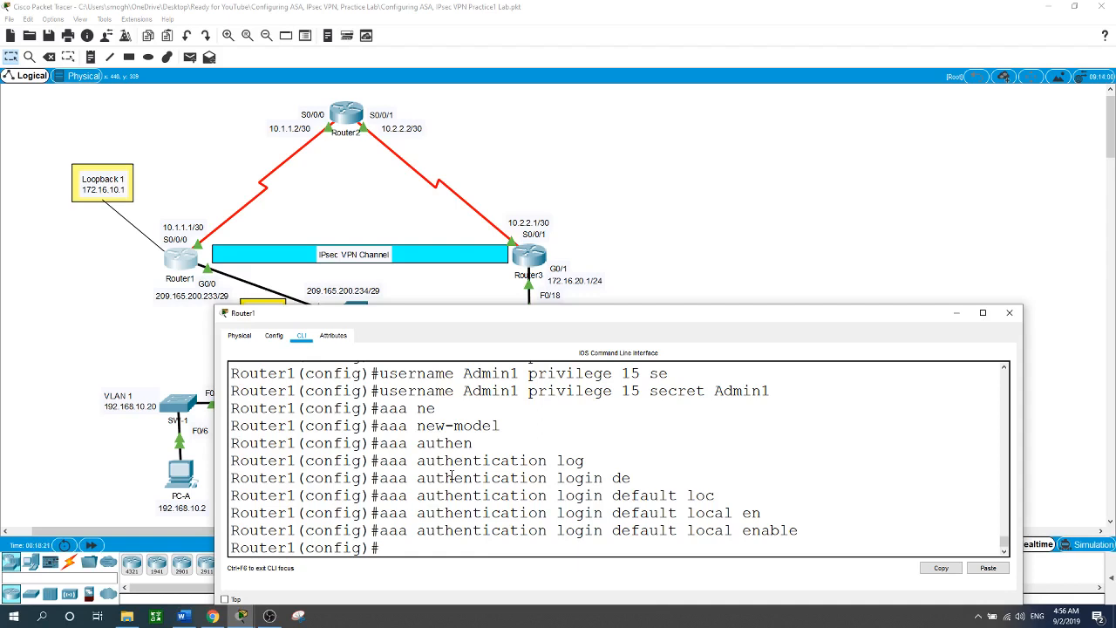
# Set Router1's IP domain name to ccnasecurity.com.
pyautogui.write('ip domain-n')
pyautogui.press('Tab')
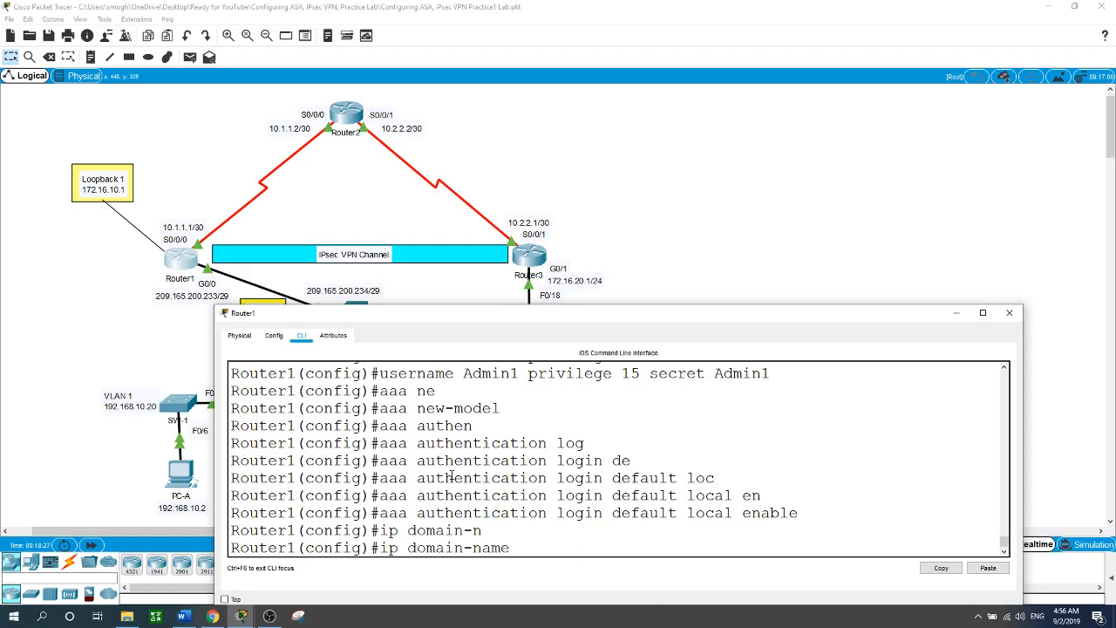
pyautogui.write('ccnasecurity.com')
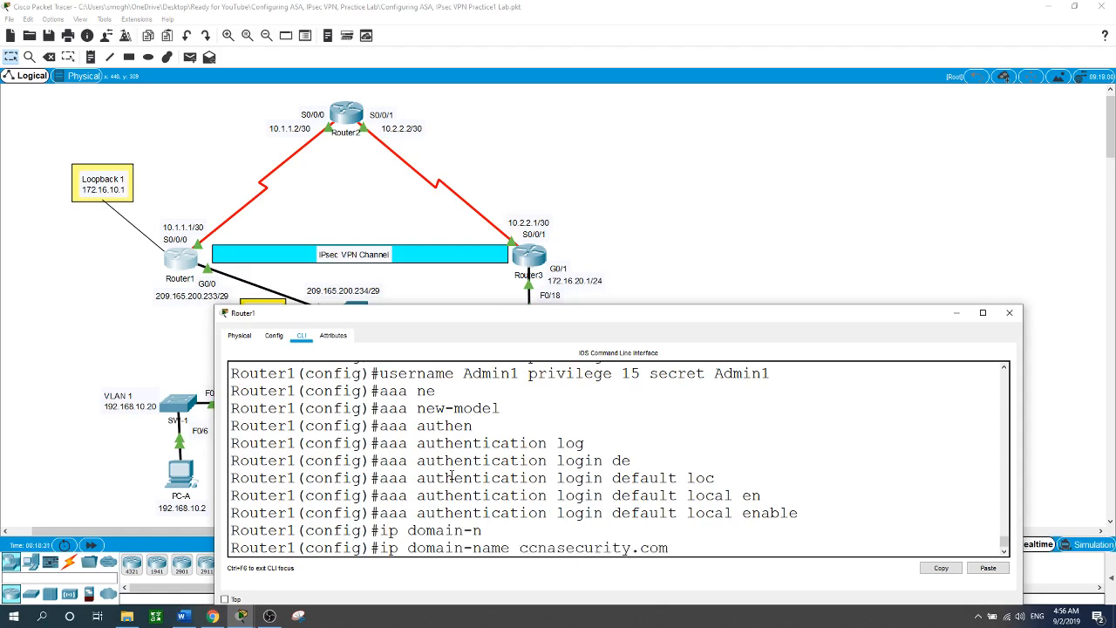
pyautogui.press('Return')
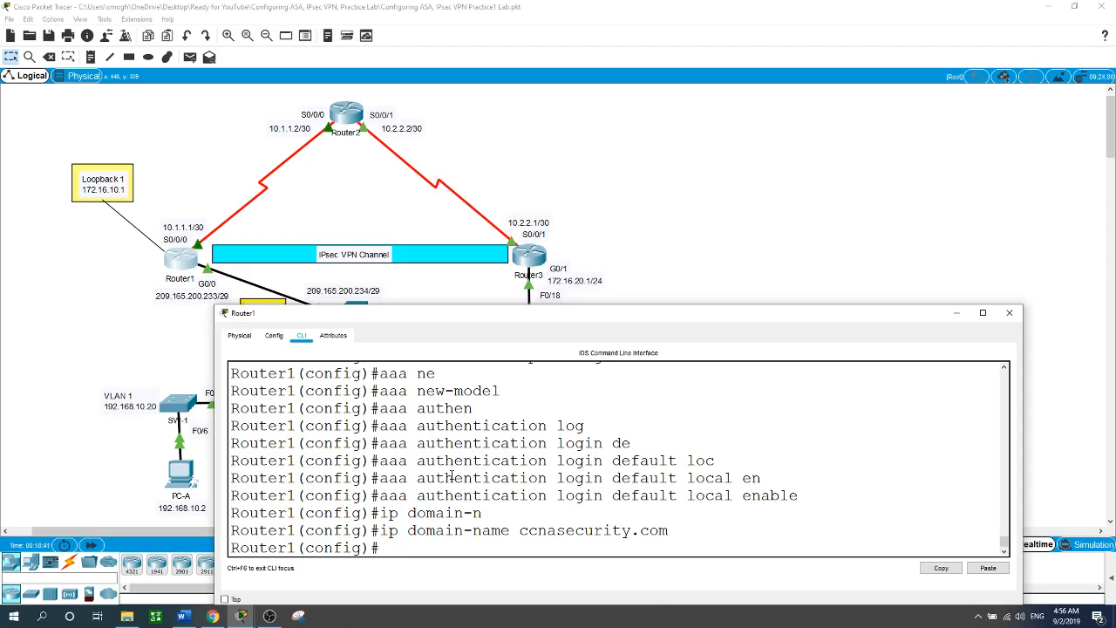
# Generate a 1024-bit RSA key pair with crypto key generate rsa.
pyautogui.write('cryp')
pyautogui.press('Tab')
pyautogui.write('ke')
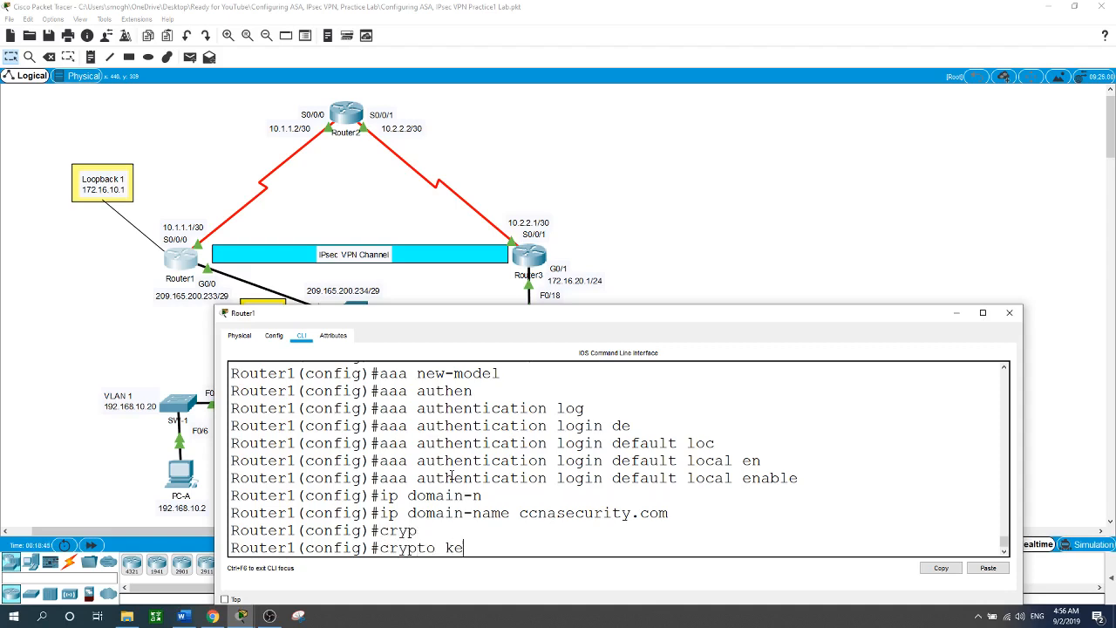
pyautogui.press('Tab')
pyautogui.write('ge')
pyautogui.press('Tab')
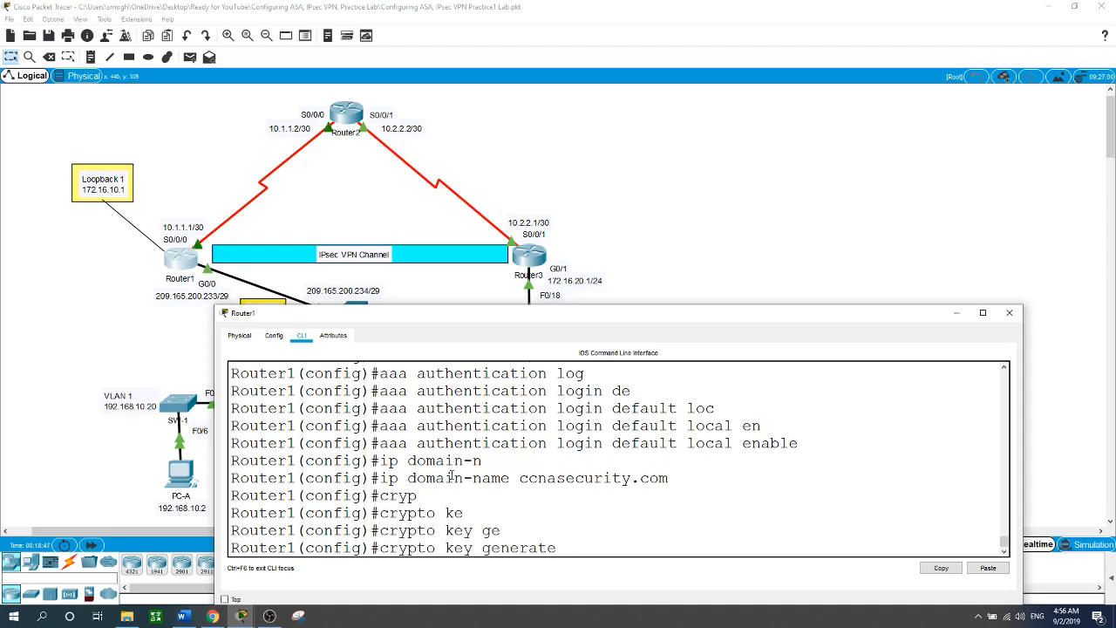
pyautogui.write('rsa')
pyautogui.press('Return')
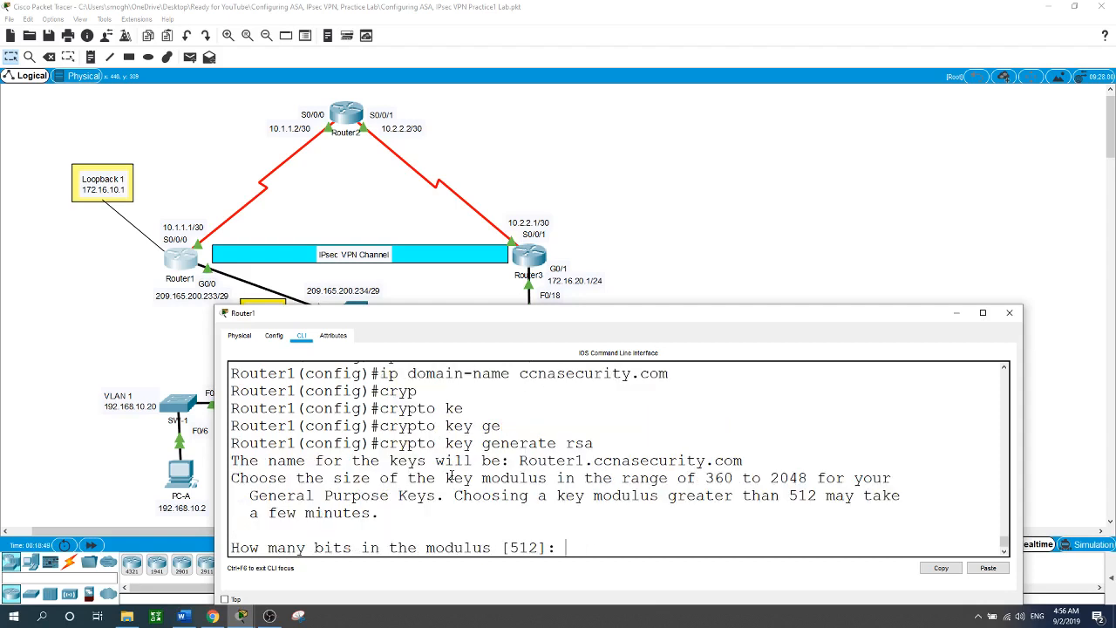
pyautogui.write('1024')
pyautogui.press('Return')
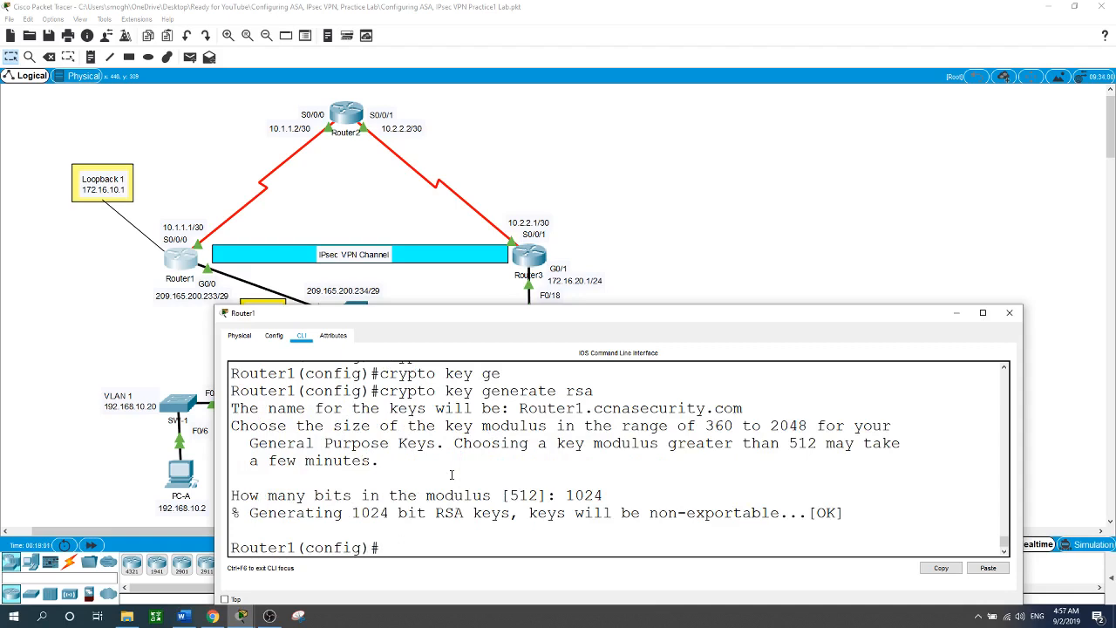
# Set Router1's SSH server to version 2.
pyautogui.write('ip')
pyautogui.write(' ssh')
pyautogui.write(' ?ve')
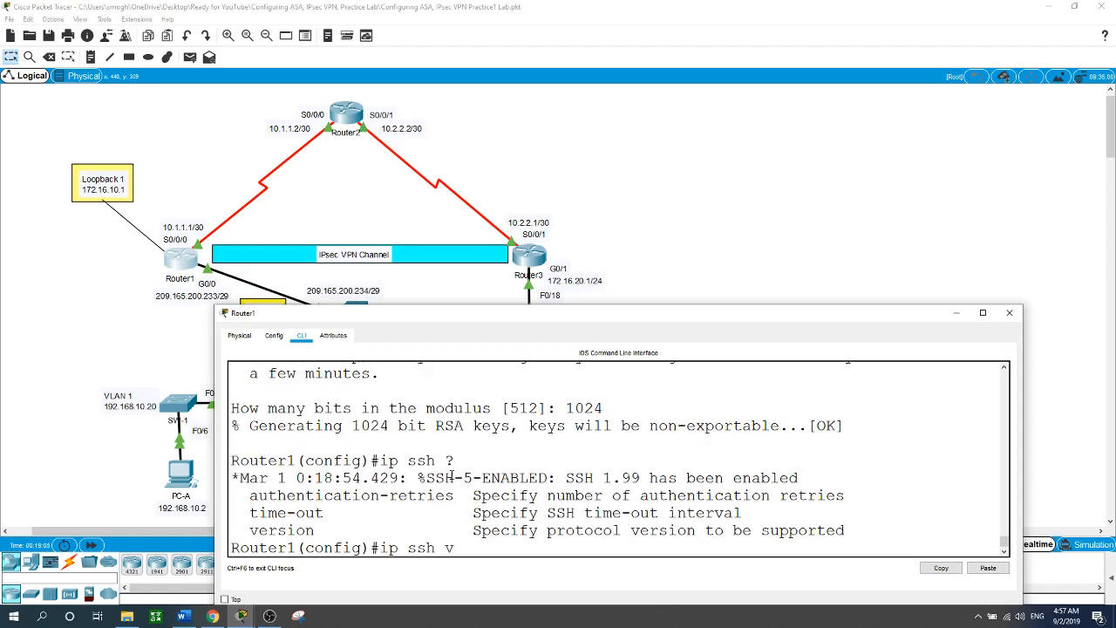
pyautogui.press('Tab')
pyautogui.write('2')
pyautogui.press('Return')
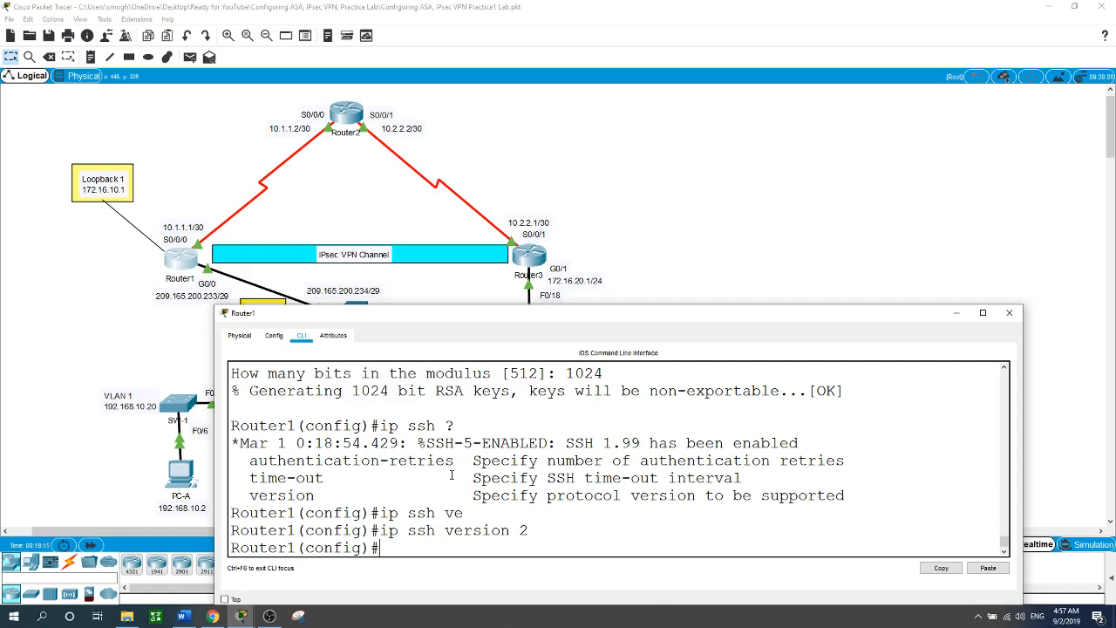
# Restrict VTY lines 0–15 to SSH-only input, then close Router1's window.
pyautogui.write('line vty 0 16')
pyautogui.press('BackSpace')
pyautogui.write('5')
pyautogui.press('Return')
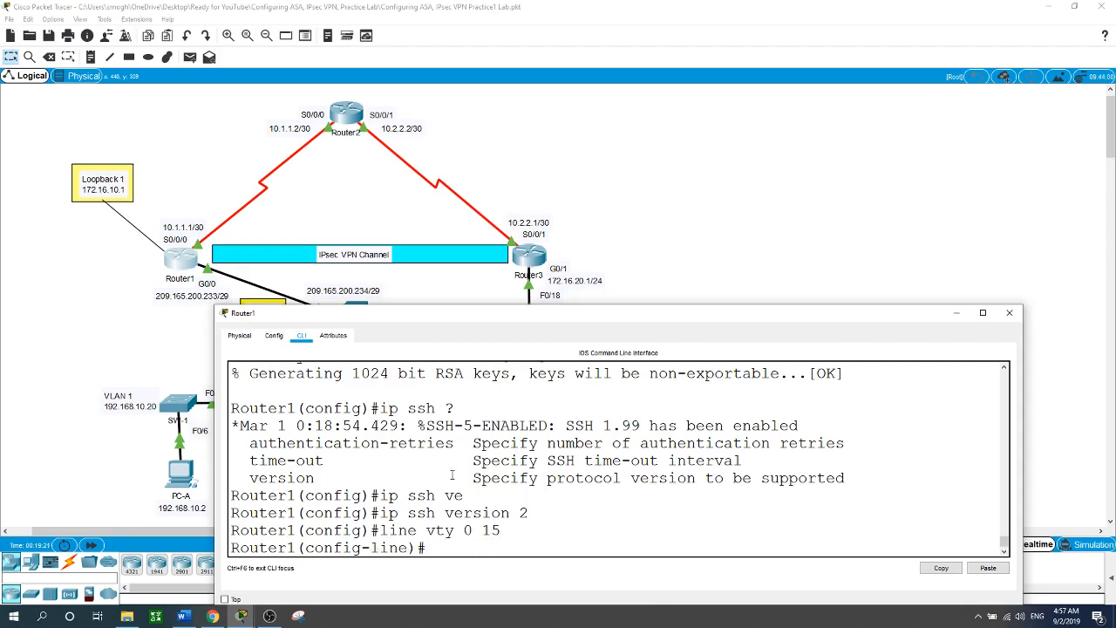
pyautogui.write('tr')
pyautogui.press('Tab')
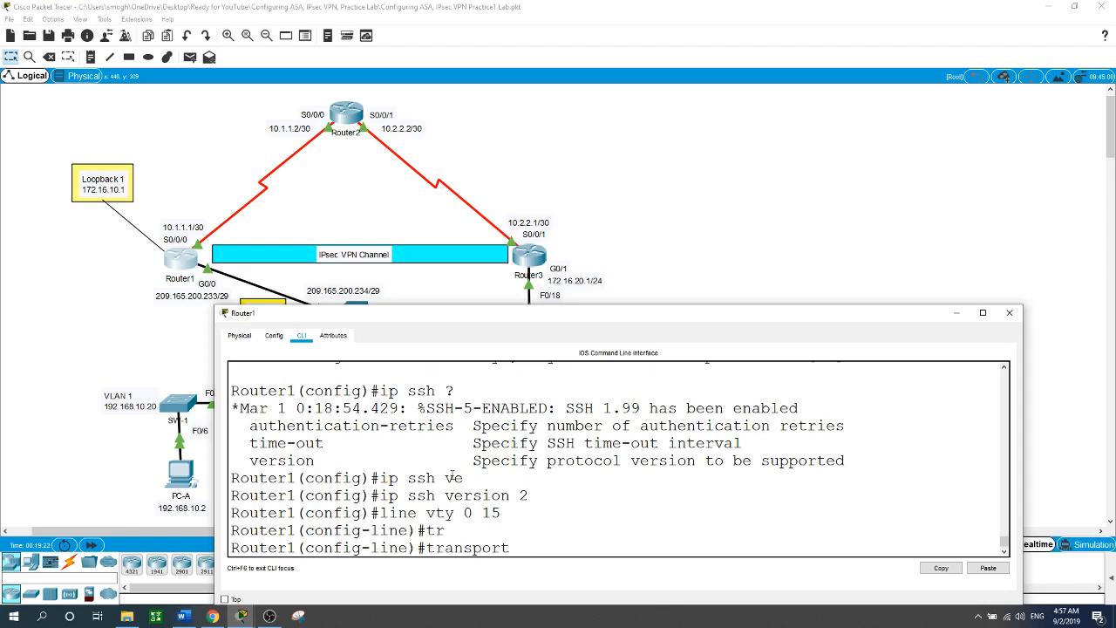
pyautogui.write('in')
pyautogui.press('Tab')
pyautogui.write('ssh')
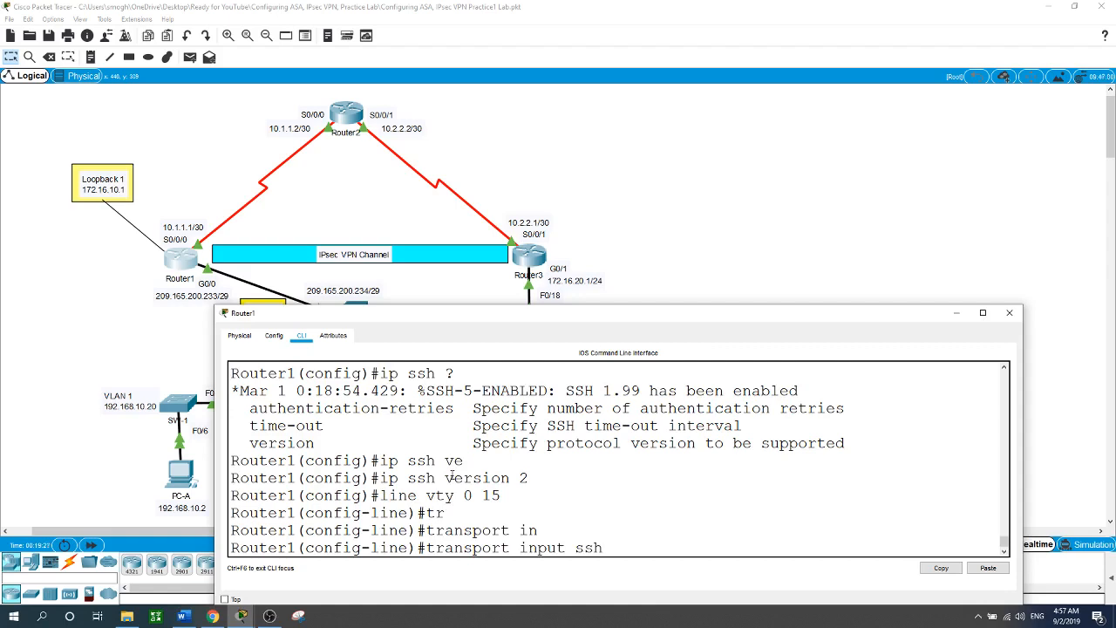
pyautogui.press('Return')
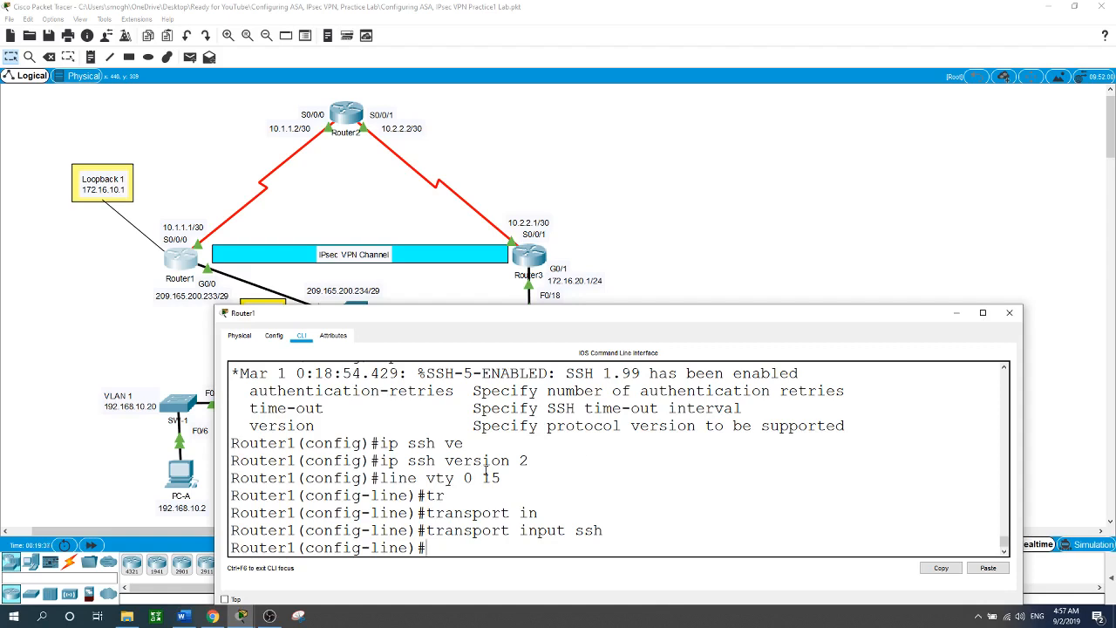
pyautogui.click(802, 191)
# From PC-C, SSH to 209.165.200.233 with the admin username, enter privileged mode, exit, and close the window.
pyautogui.click(528, 425)
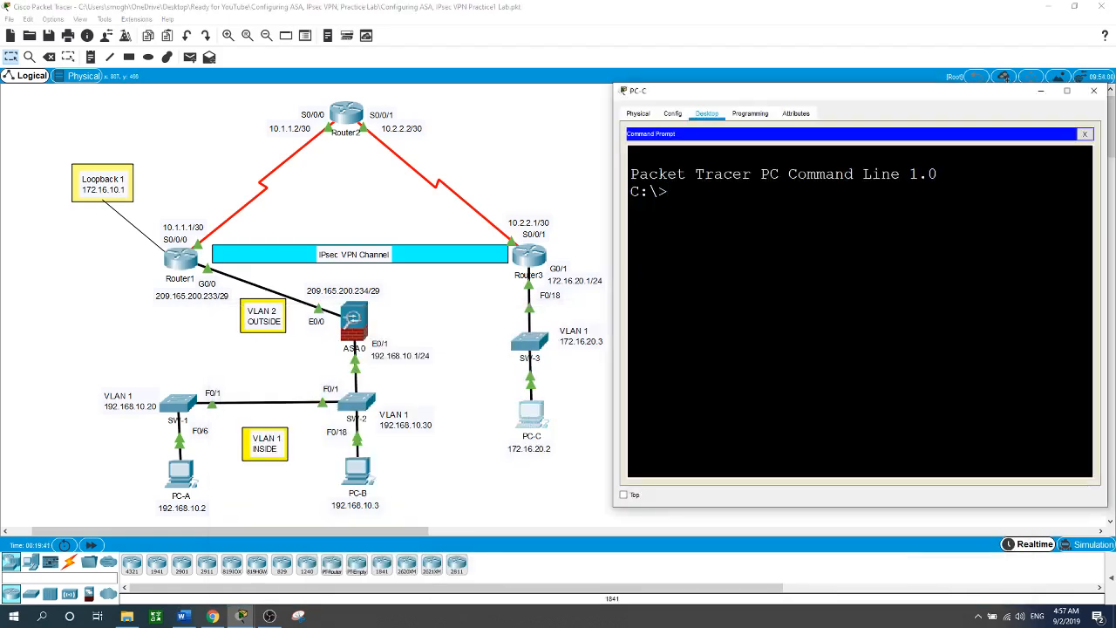
pyautogui.write('ssh -l Admin1 209.165')
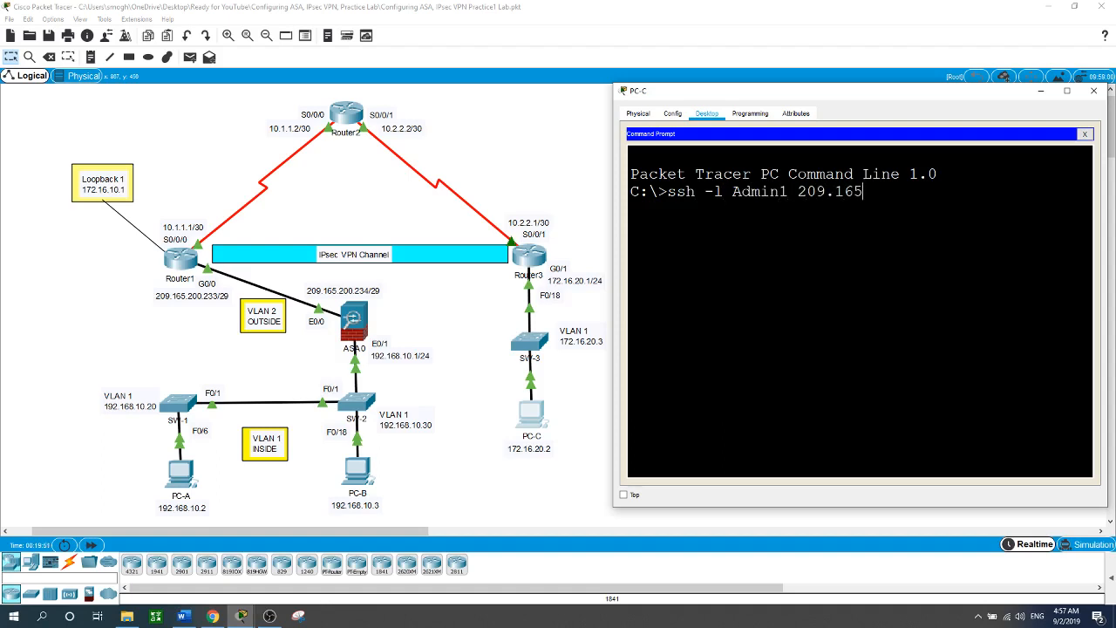
pyautogui.write('.200.233')
pyautogui.press('Return')
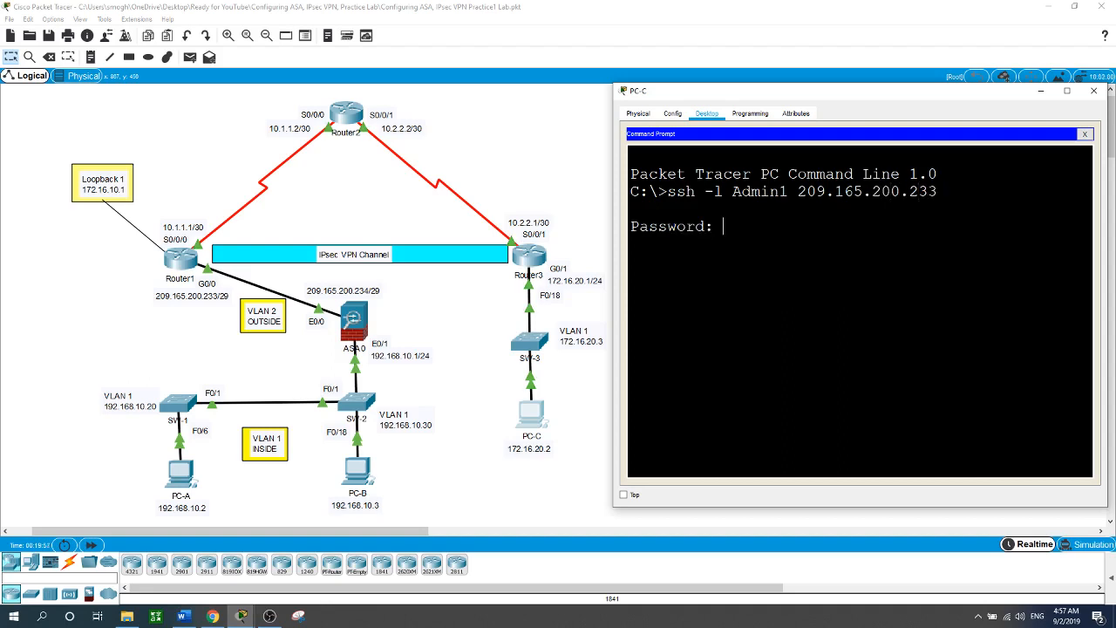
pyautogui.press('Return')
pyautogui.write('en')
pyautogui.press('Return')
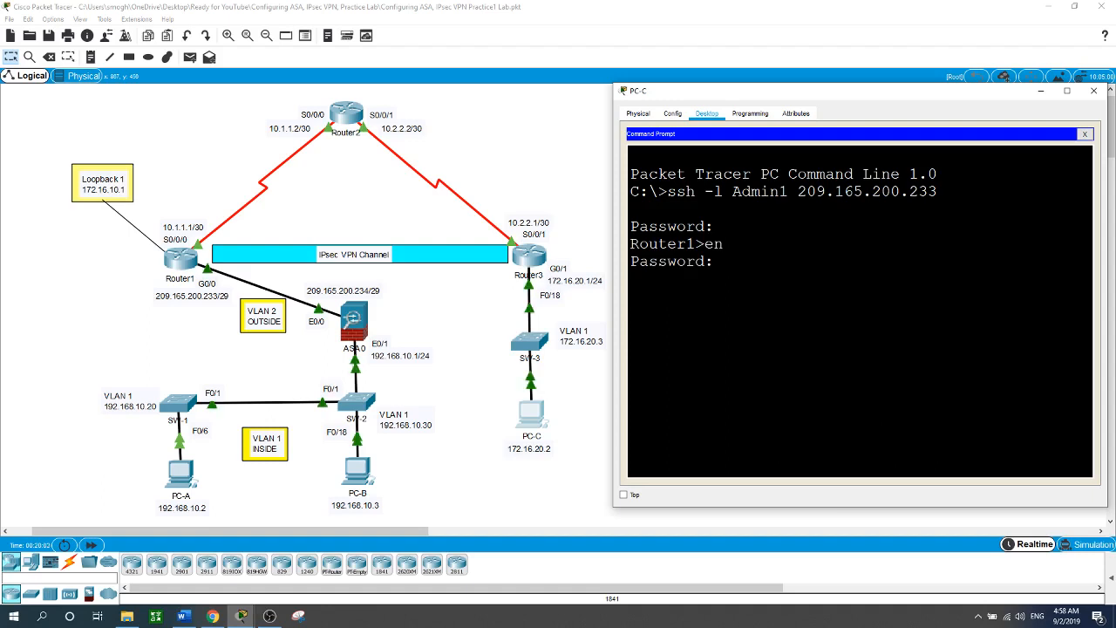
pyautogui.press('Return')
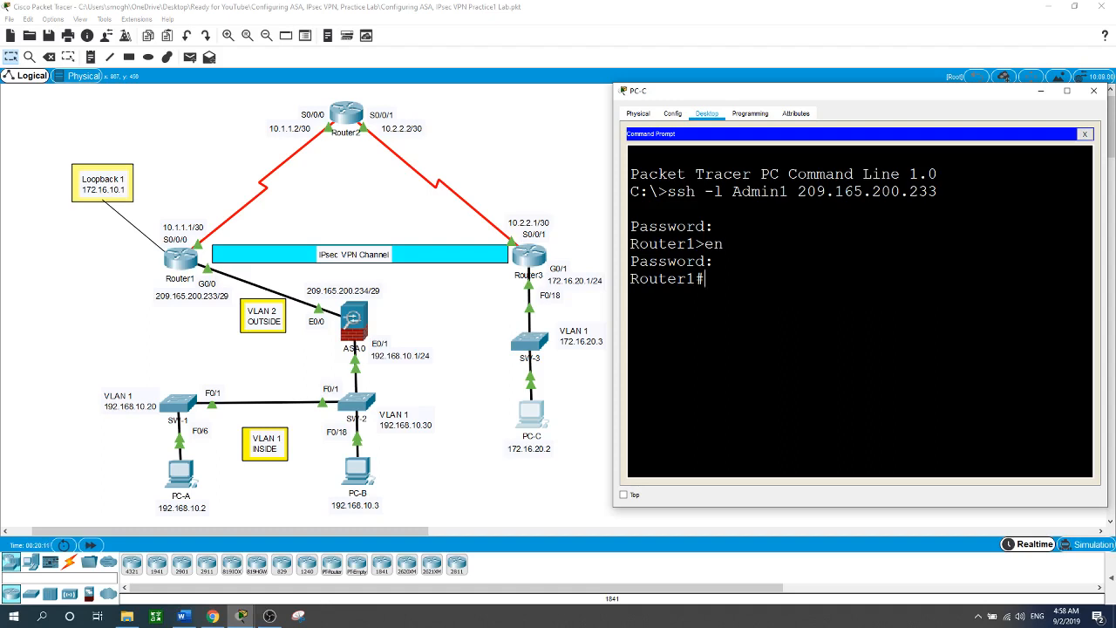
pyautogui.write('exit')
pyautogui.press('Return')
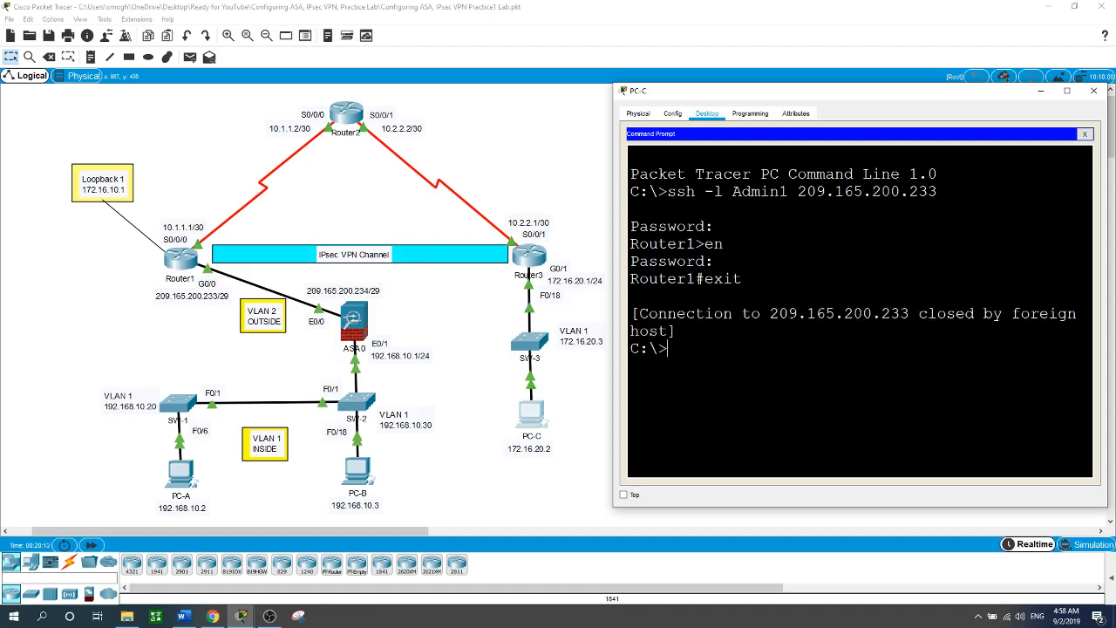
pyautogui.click(566, 471)
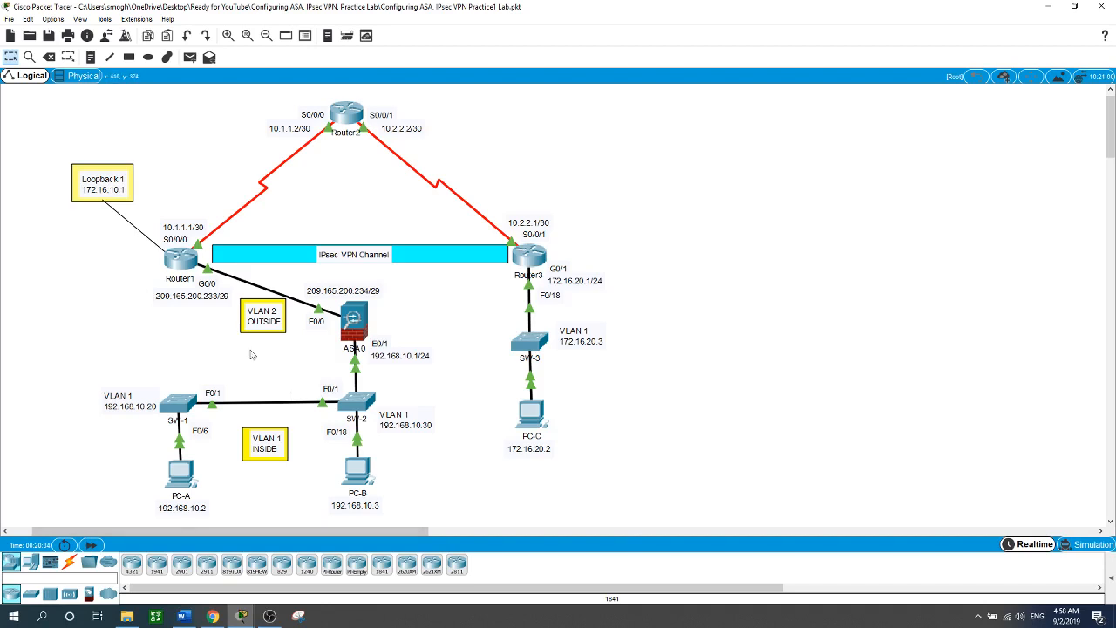
# On Router1, leave line mode and enter 'login block-for 60 attempts 2 within 30'.
pyautogui.click(187, 262)
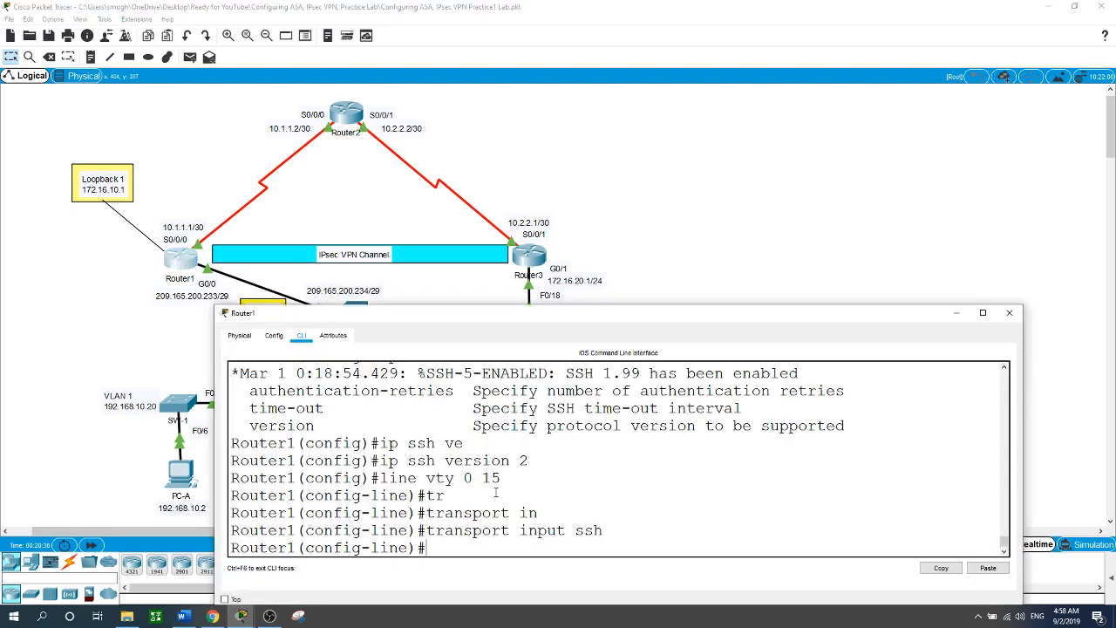
pyautogui.write('exit')
pyautogui.press('Return')
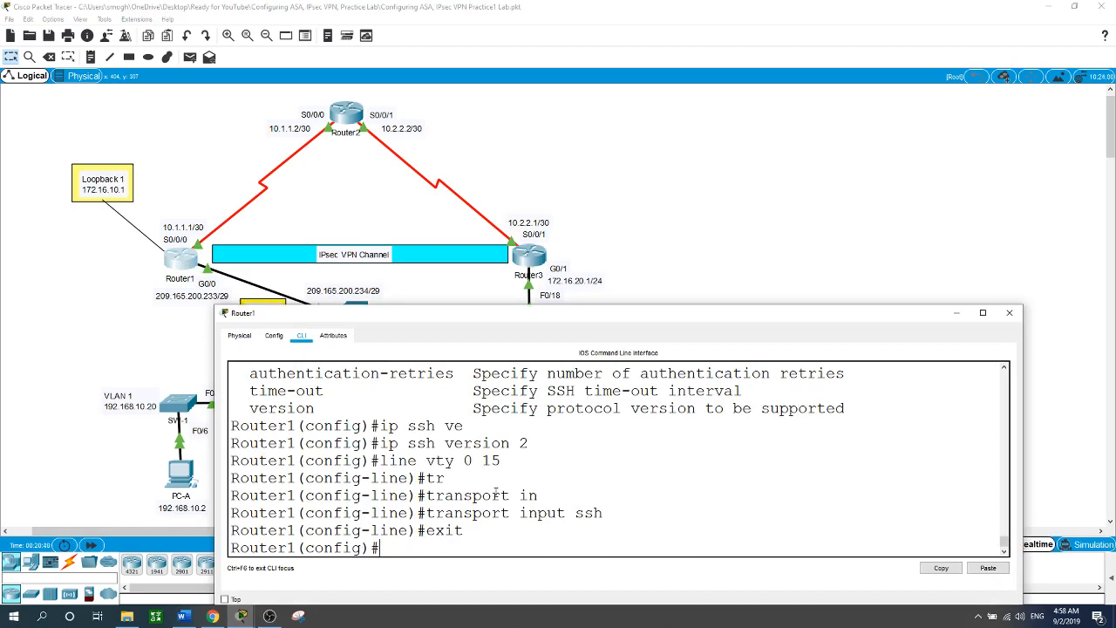
pyautogui.write('login block')
pyautogui.press('Tab')
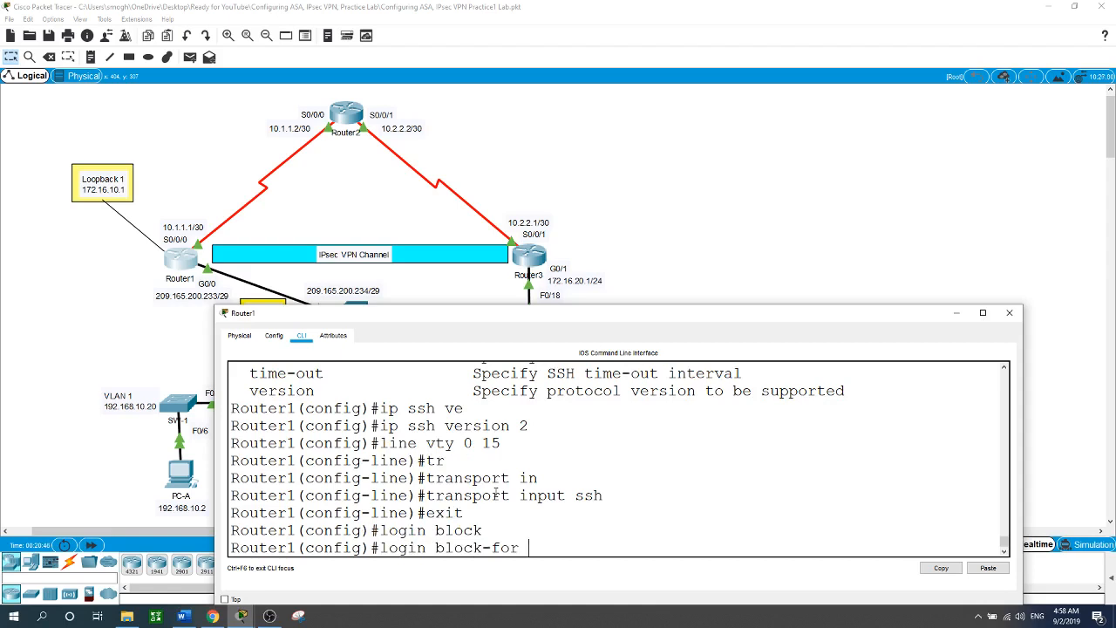
pyautogui.write('60 att')
pyautogui.press('Tab')
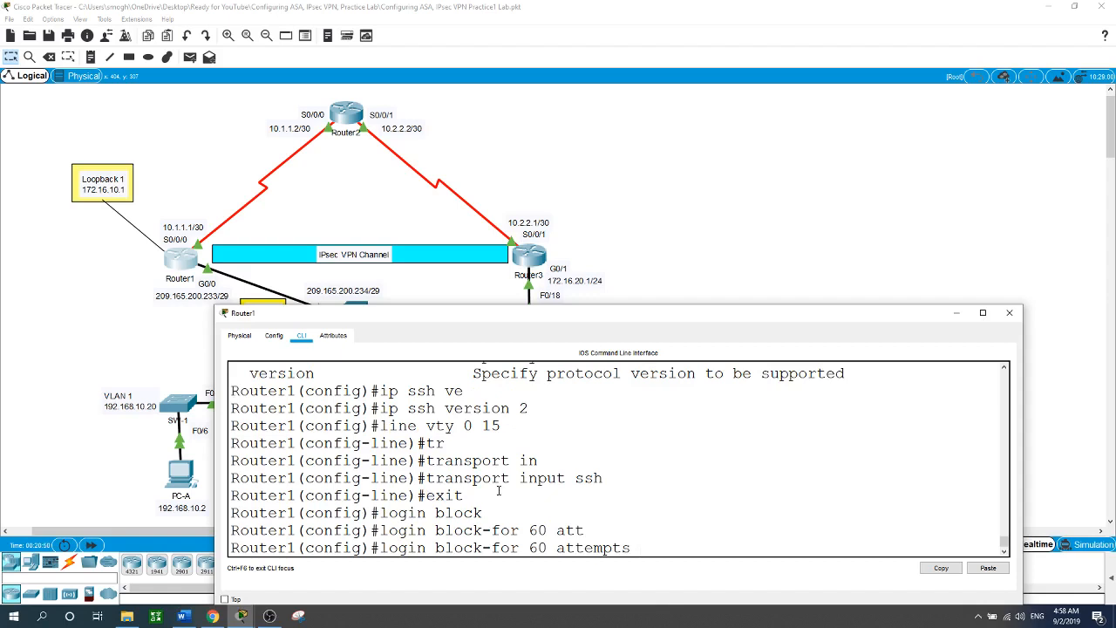
pyautogui.write('2 wi')
pyautogui.press('Tab')
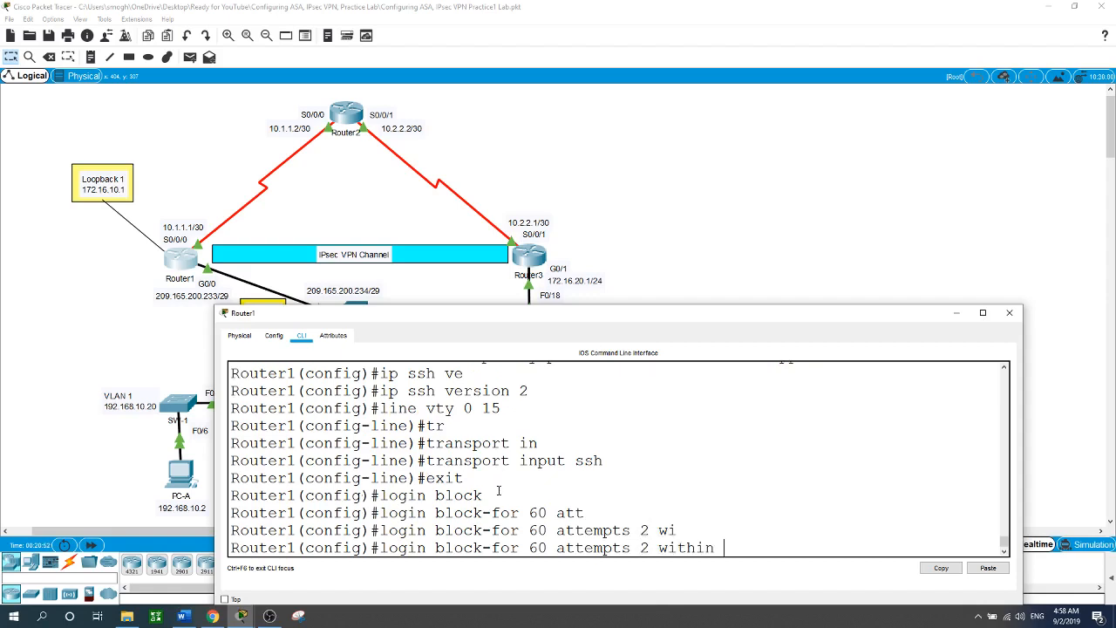
pyautogui.write('30')
pyautogui.press('Return')
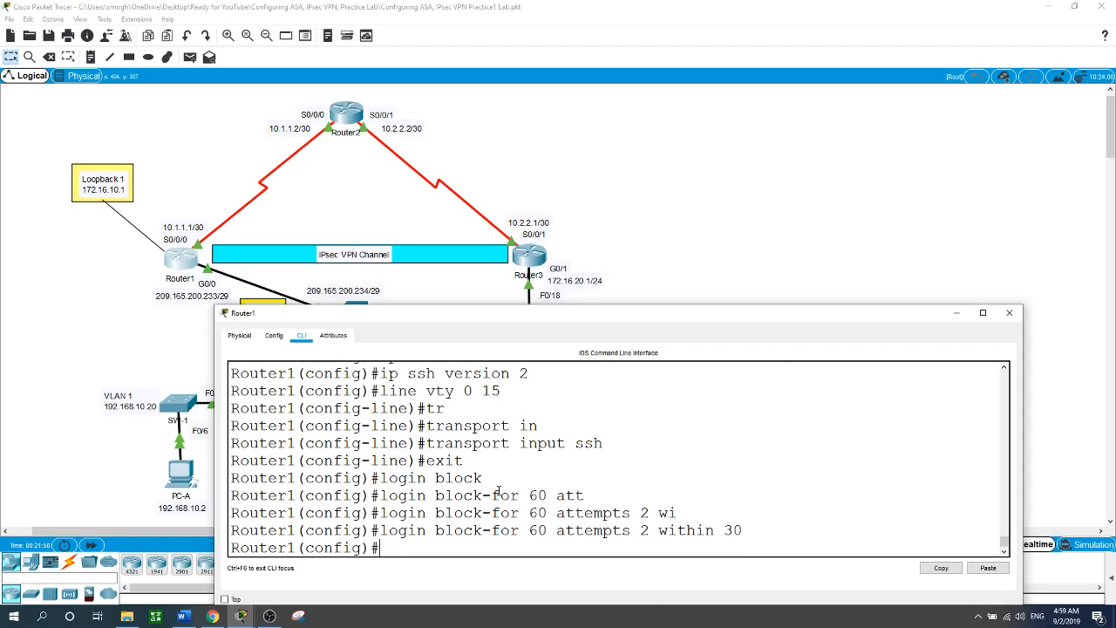
# Enable 'login on-failure log' on Router1 to record failed login attempts.
pyautogui.write('login on-f')
pyautogui.press('Tab')
pyautogui.write('log')
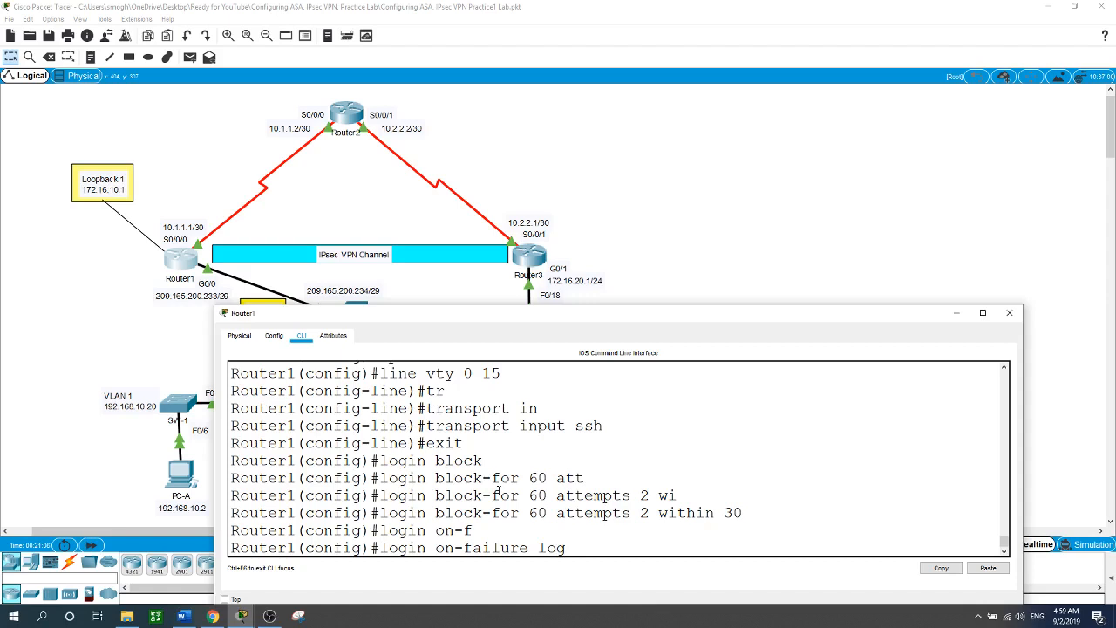
pyautogui.press('Return')
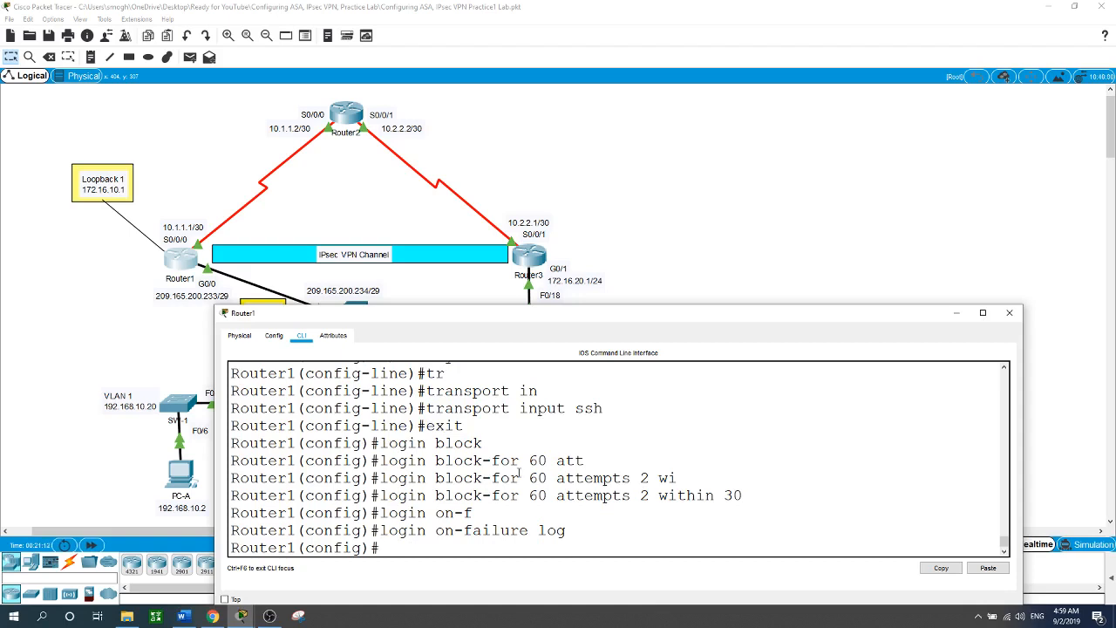
pyautogui.click(798, 196)
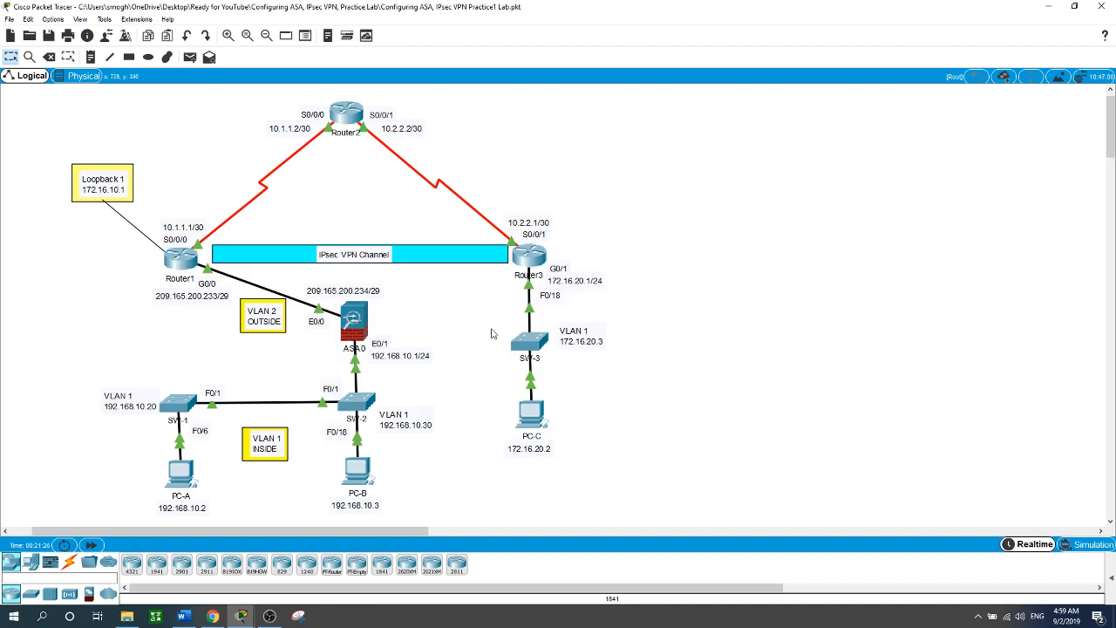
pyautogui.click(184, 263)
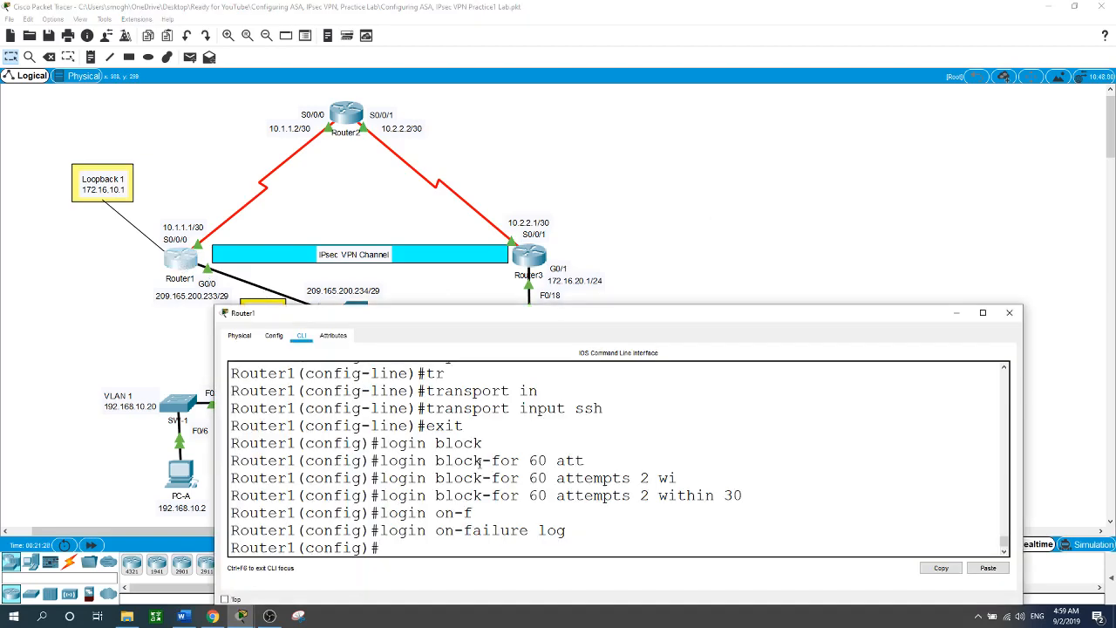
# Run show version on Router1 and highlight the securityk9 Evaluation license row.
pyautogui.write('exit')
pyautogui.press('Return')
pyautogui.write('show version')
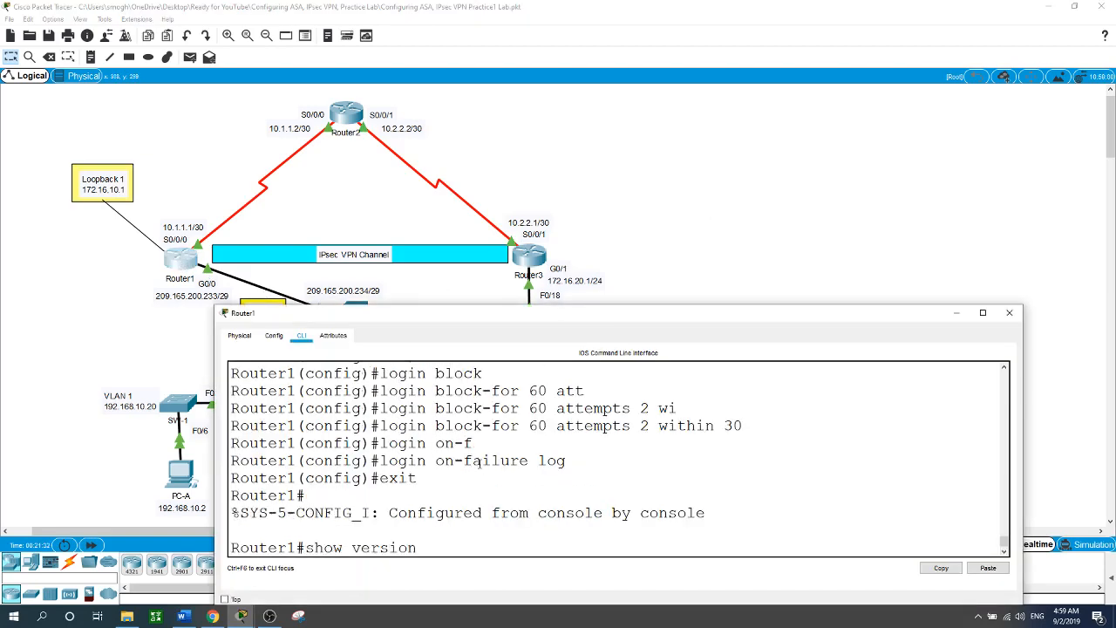
pyautogui.press('Return')
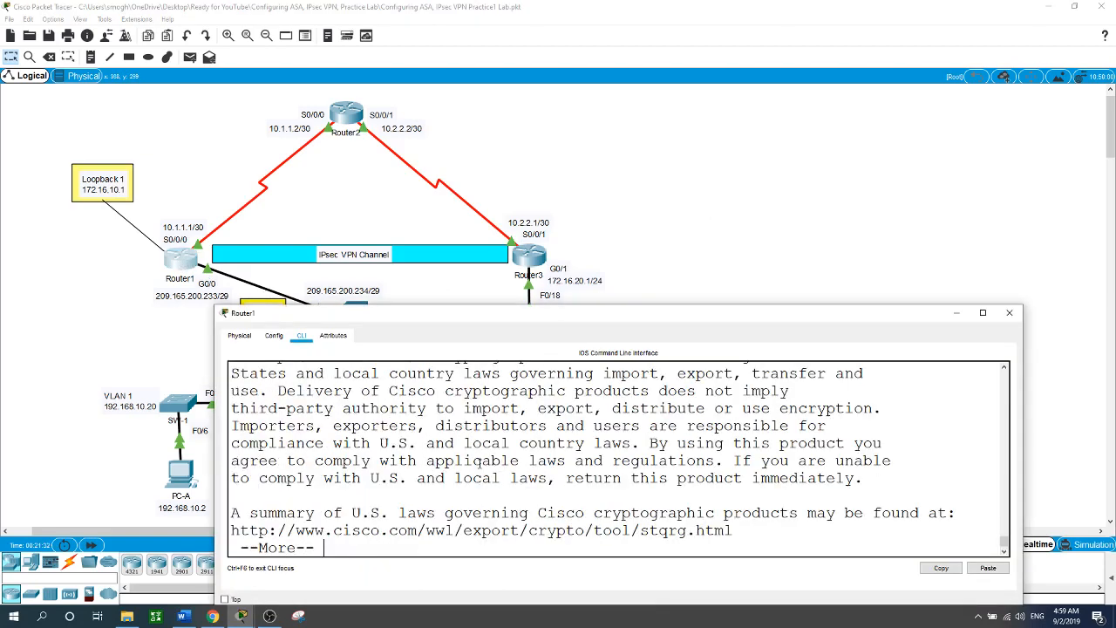
pyautogui.press('space')
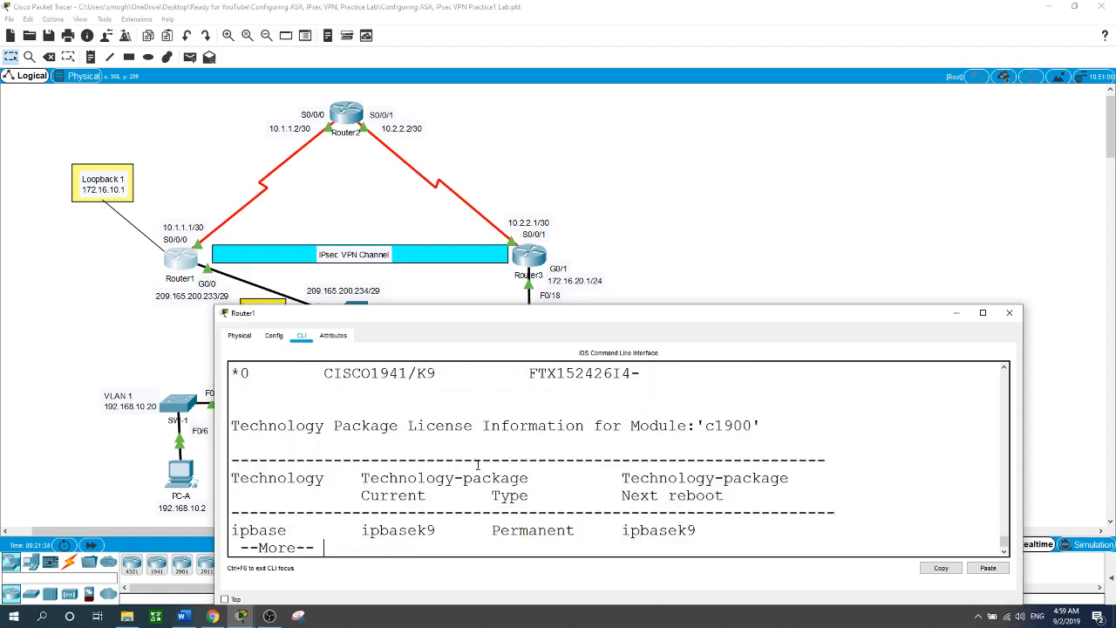
pyautogui.press('space')
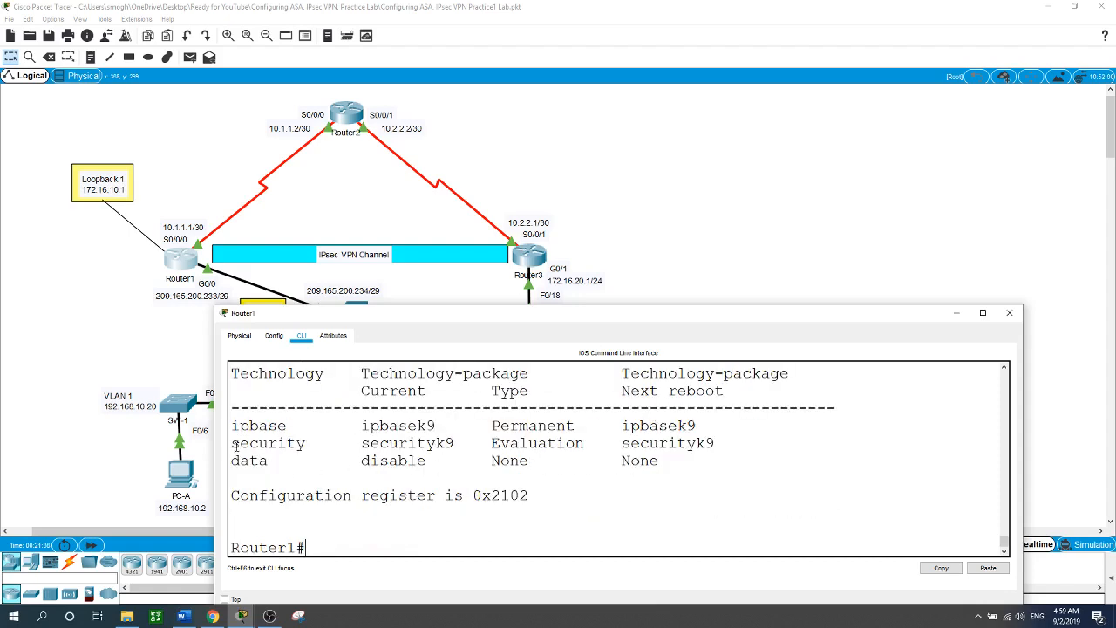
pyautogui.moveTo(231, 442); pyautogui.dragTo(725, 445)
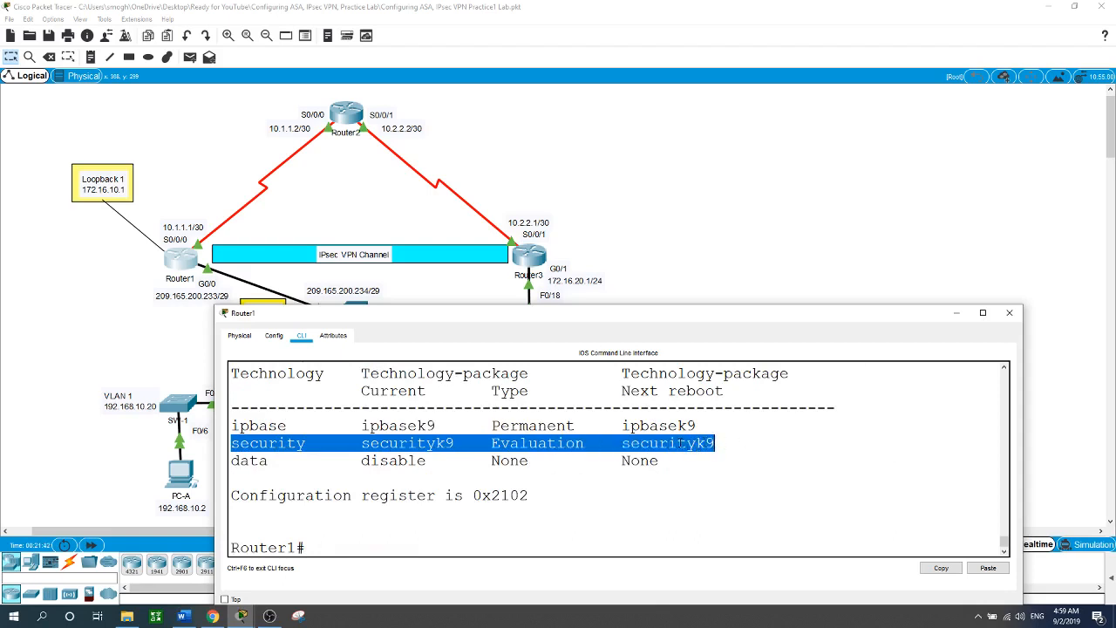
pyautogui.click(701, 270)
# Enter privileged mode on Router3, run show version, and highlight its securityk9 Evaluation license row.
pyautogui.click(547, 261)
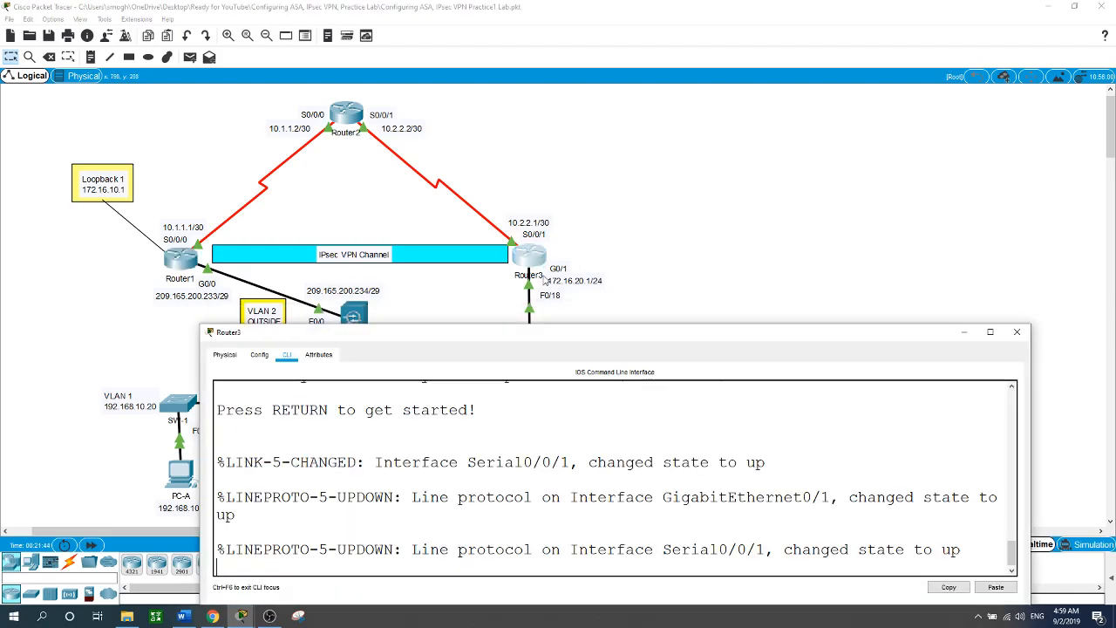
pyautogui.press('Return')
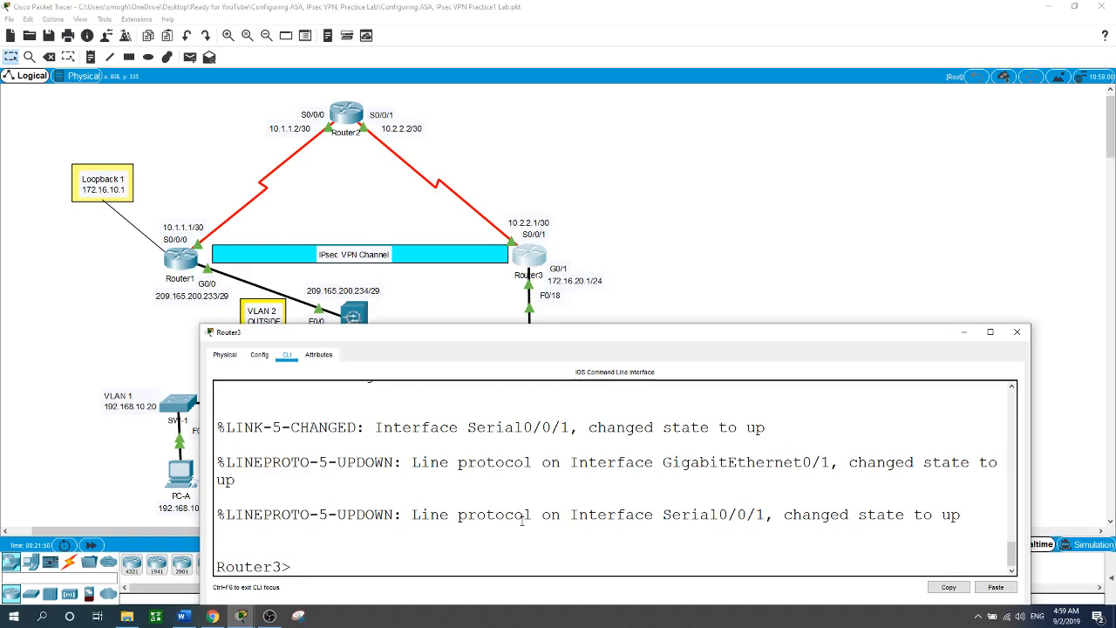
pyautogui.write('en')
pyautogui.press('Return')
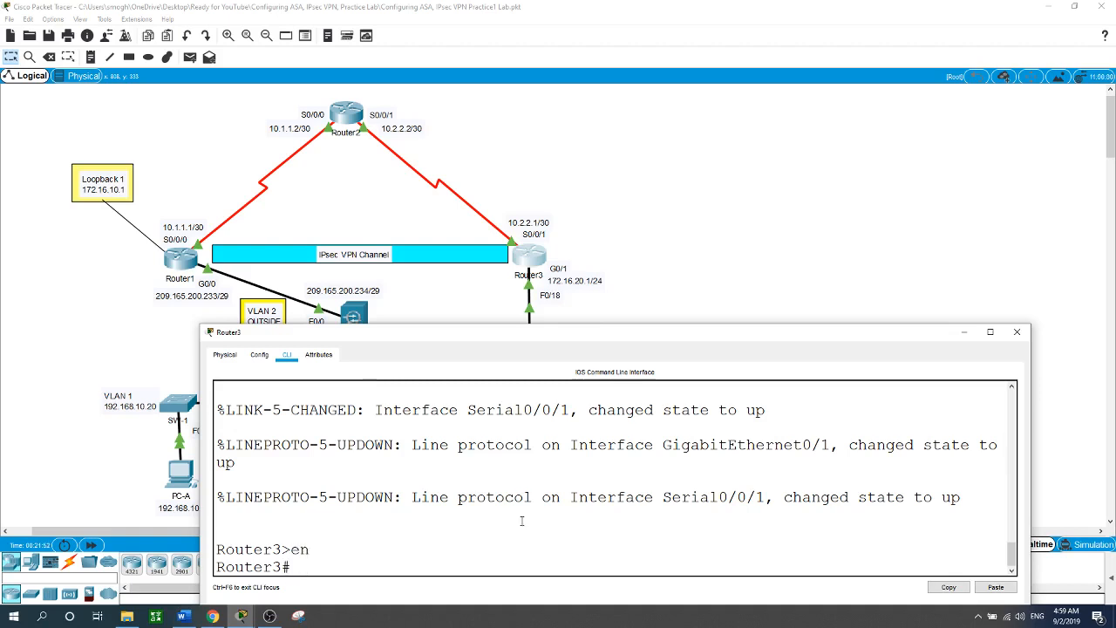
pyautogui.write('show version')
pyautogui.press('Return')
pyautogui.press('space')
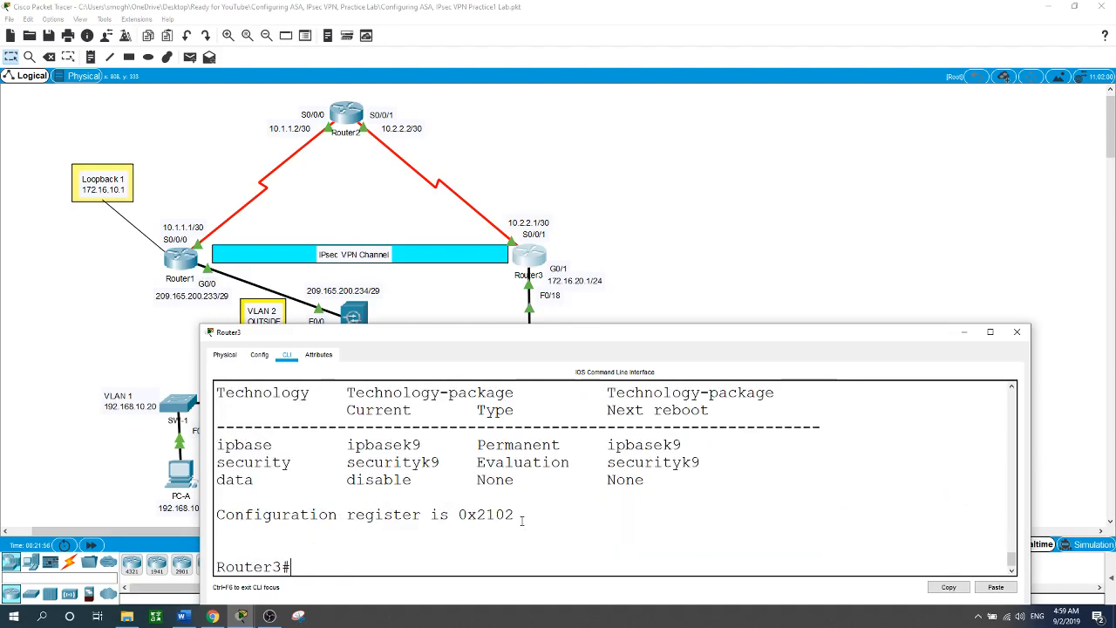
pyautogui.moveTo(218, 463); pyautogui.dragTo(702, 463)
pyautogui.click(703, 259)
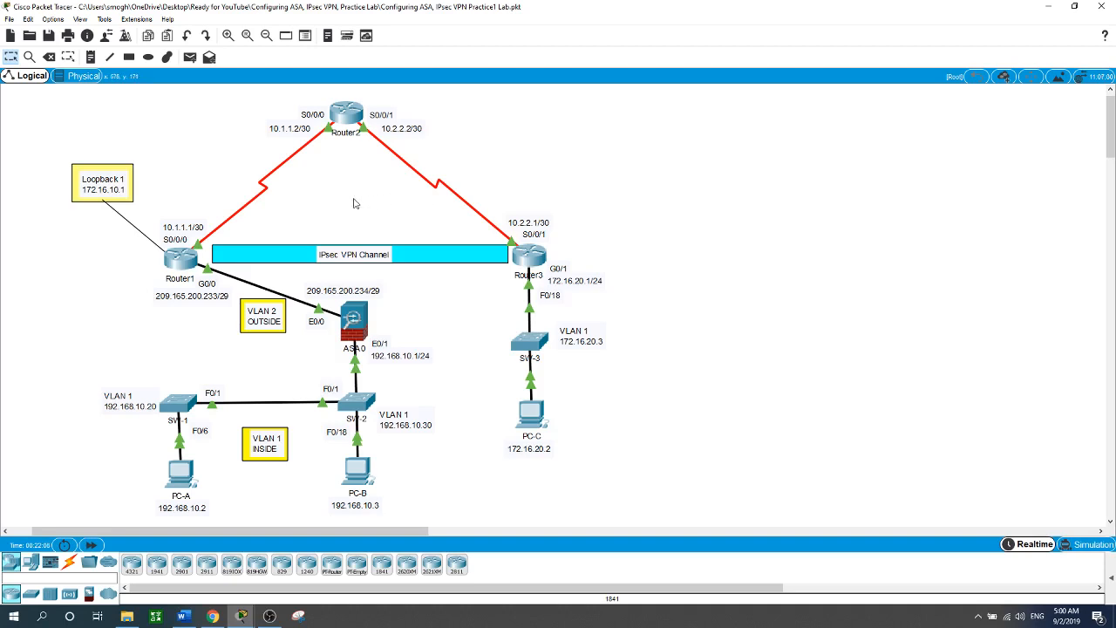
# Clear the highlight in Router1's output, return to the topology, and reopen Router1's CLI.
pyautogui.click(181, 258)
pyautogui.click(384, 529)
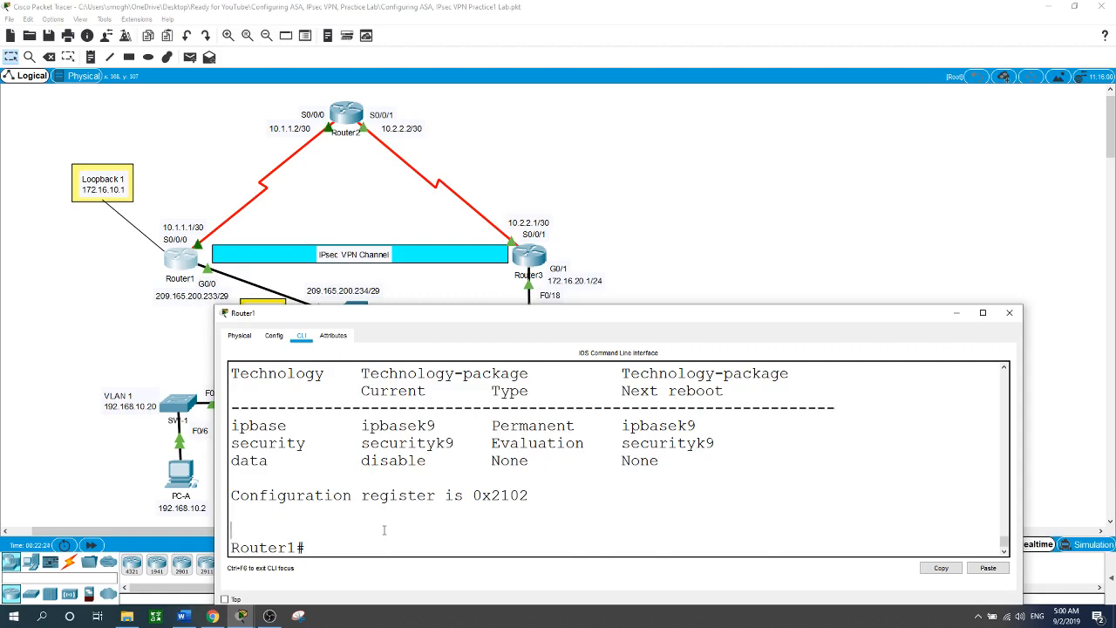
pyautogui.click(704, 228)
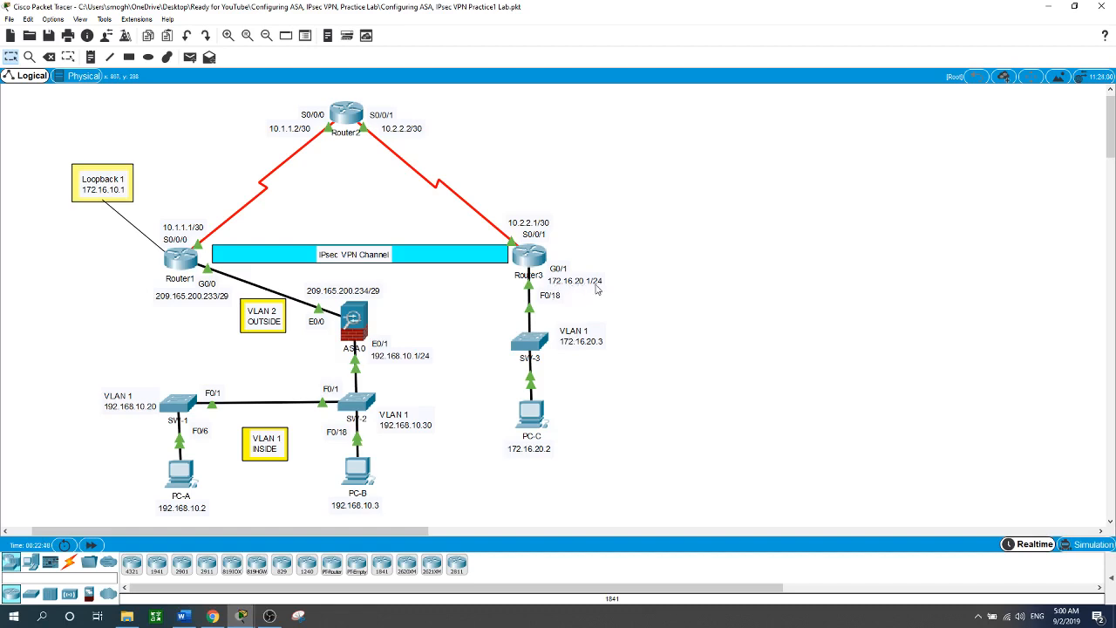
pyautogui.click(183, 262)
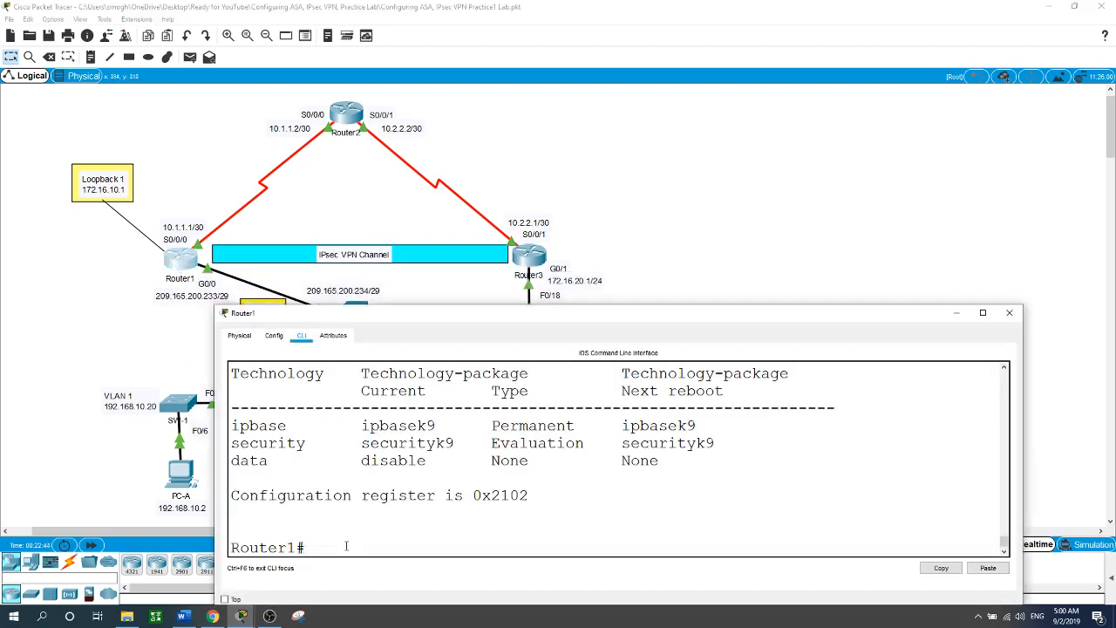
# In global config, enter 'access-list 101 permit ip 172.16.10.0 0.0.0.255 172.16.20.0 0.0.0.255'.
pyautogui.write('conf t')
pyautogui.press('Return')
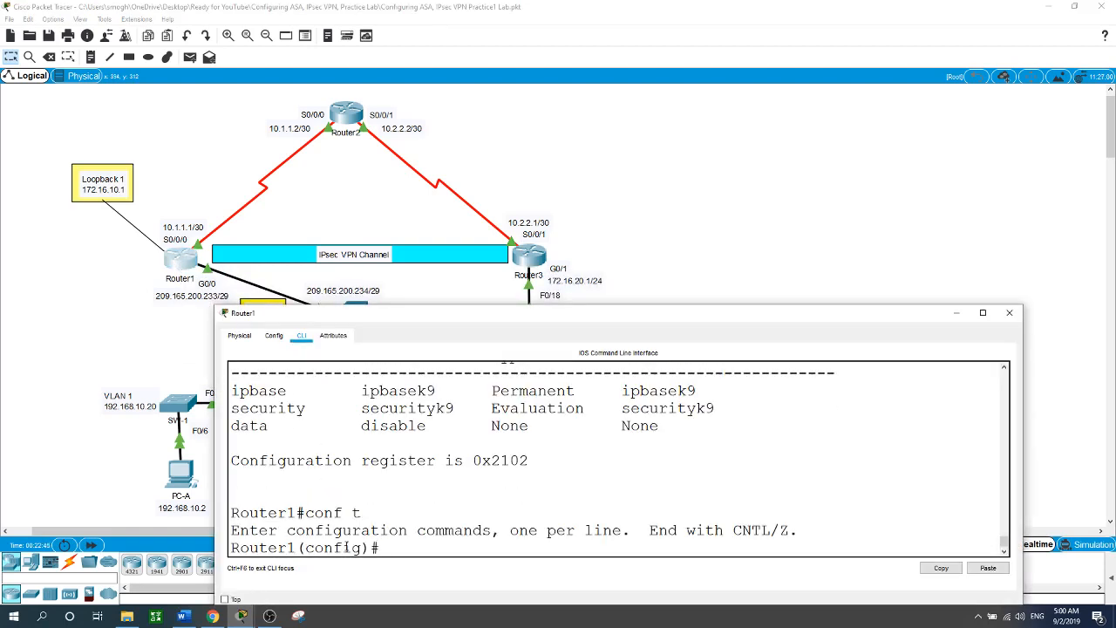
pyautogui.write('acc')
pyautogui.press('Tab')
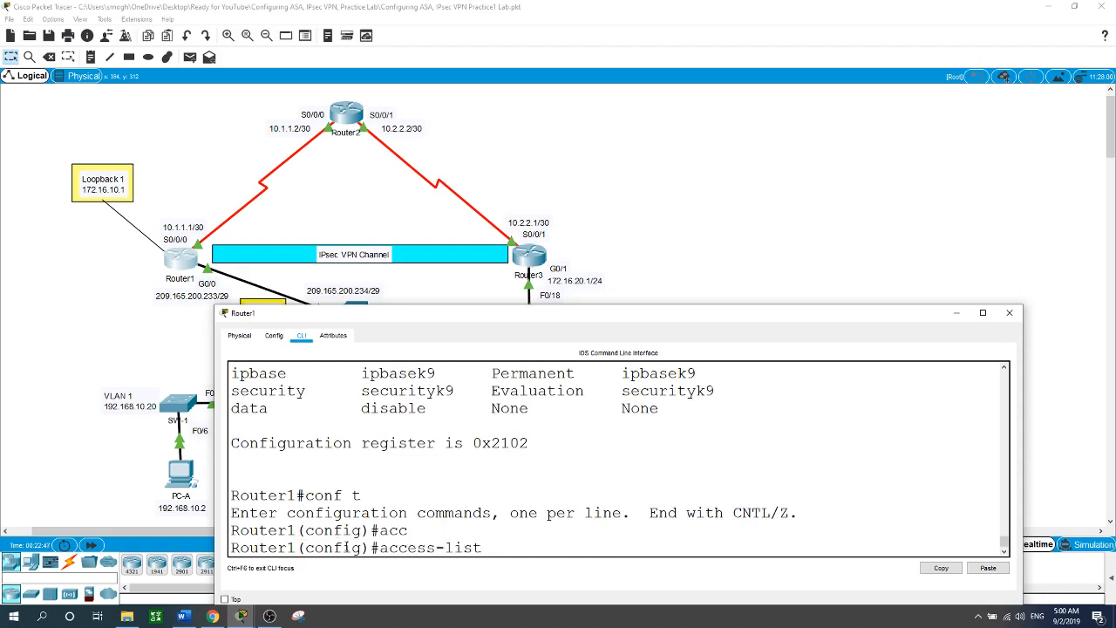
pyautogui.write('101 per')
pyautogui.press('Tab')
pyautogui.write('ip ')
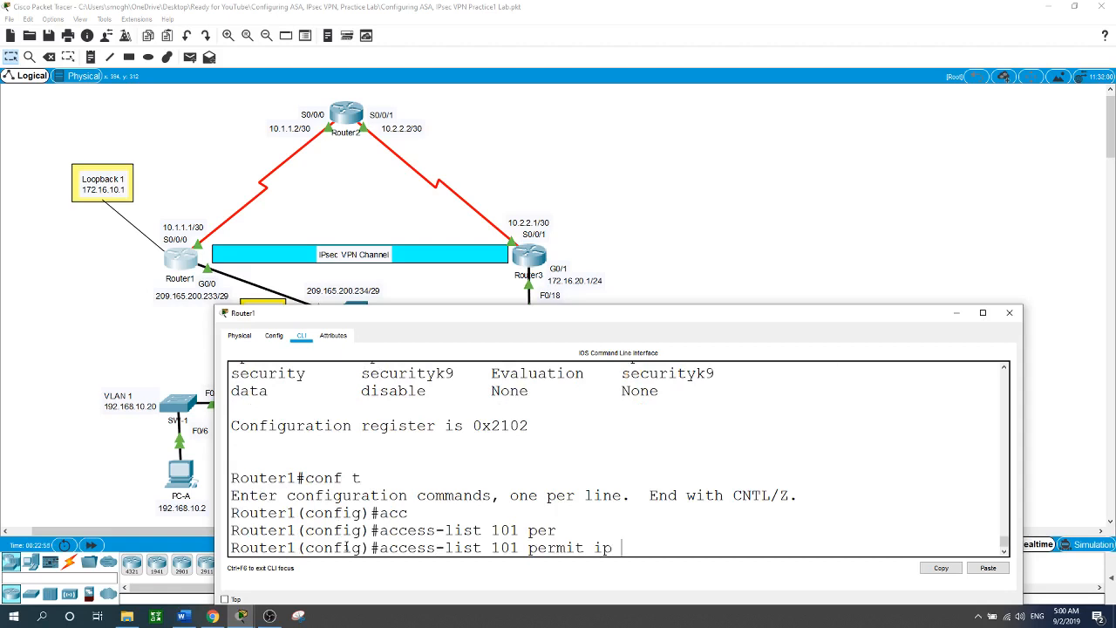
pyautogui.write('172.16.10.0 0.0.0.255 172.16.')
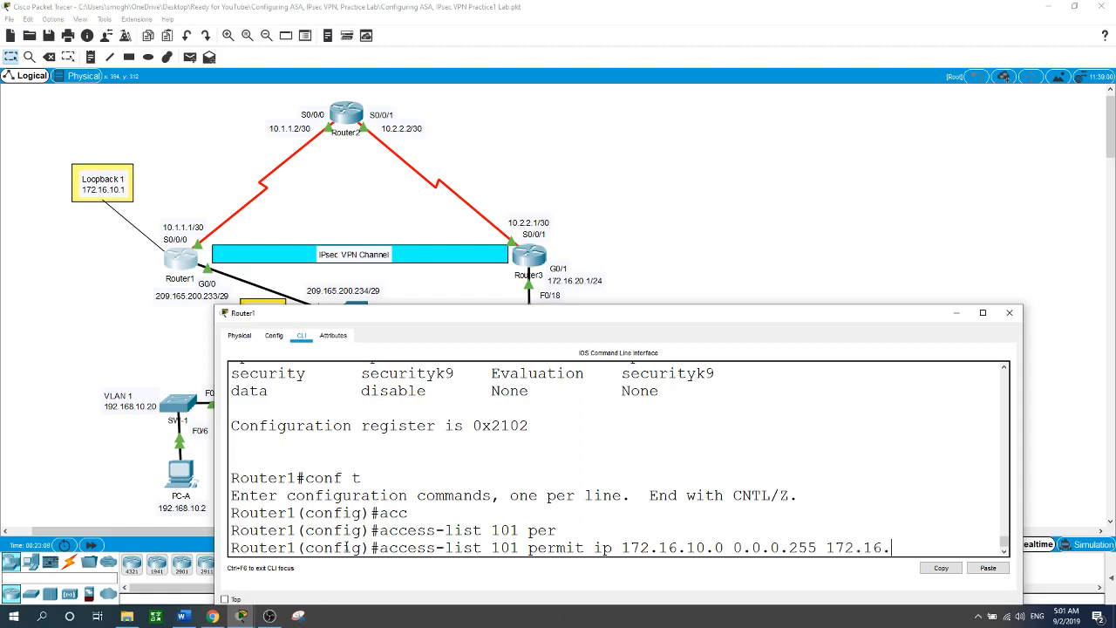
pyautogui.write('20.0 0.0.0.255')
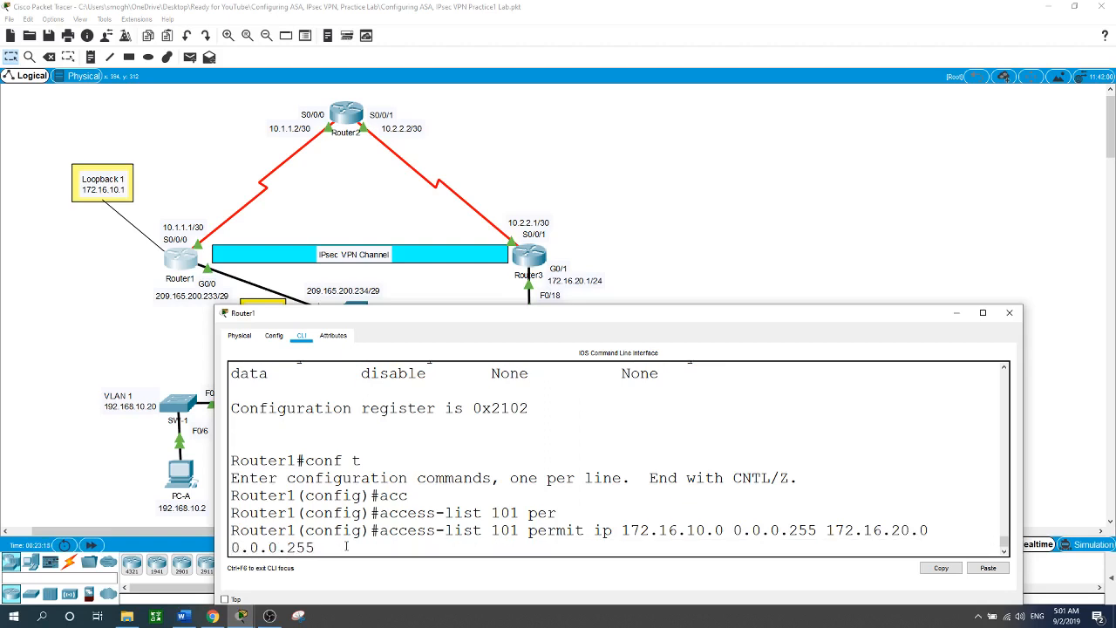
pyautogui.press('Return')
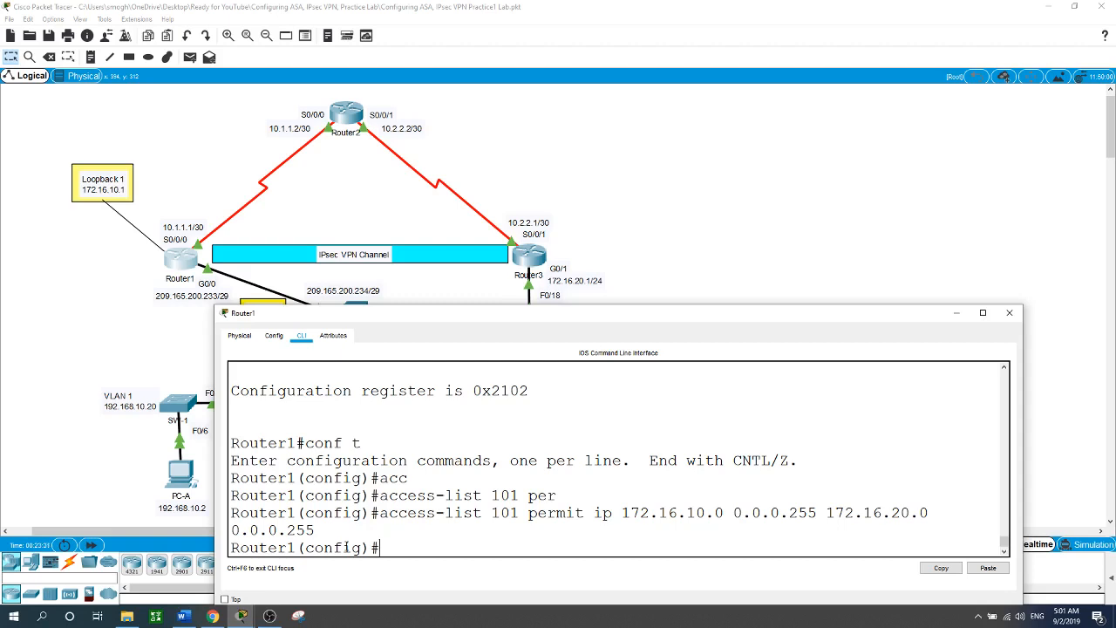
# Create ISAKMP policy 10 on Router1 with 'crypto isakmp policy 10'.
pyautogui.write('cry')
pyautogui.press('Tab')
pyautogui.write('i')
pyautogui.press('Tab')
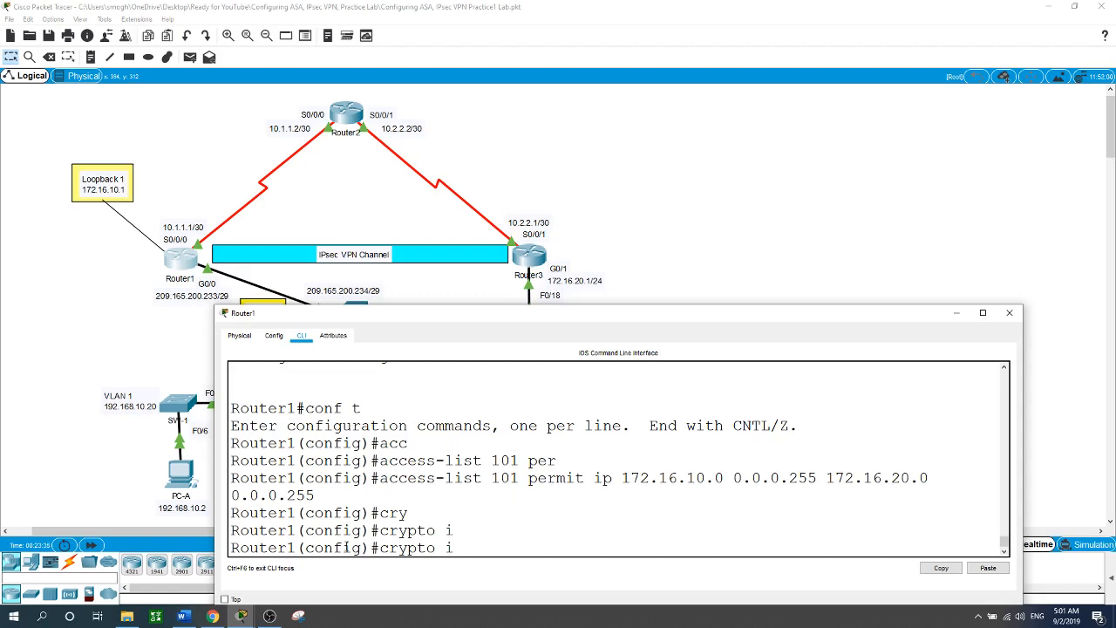
pyautogui.write('sk')
pyautogui.press('Tab')
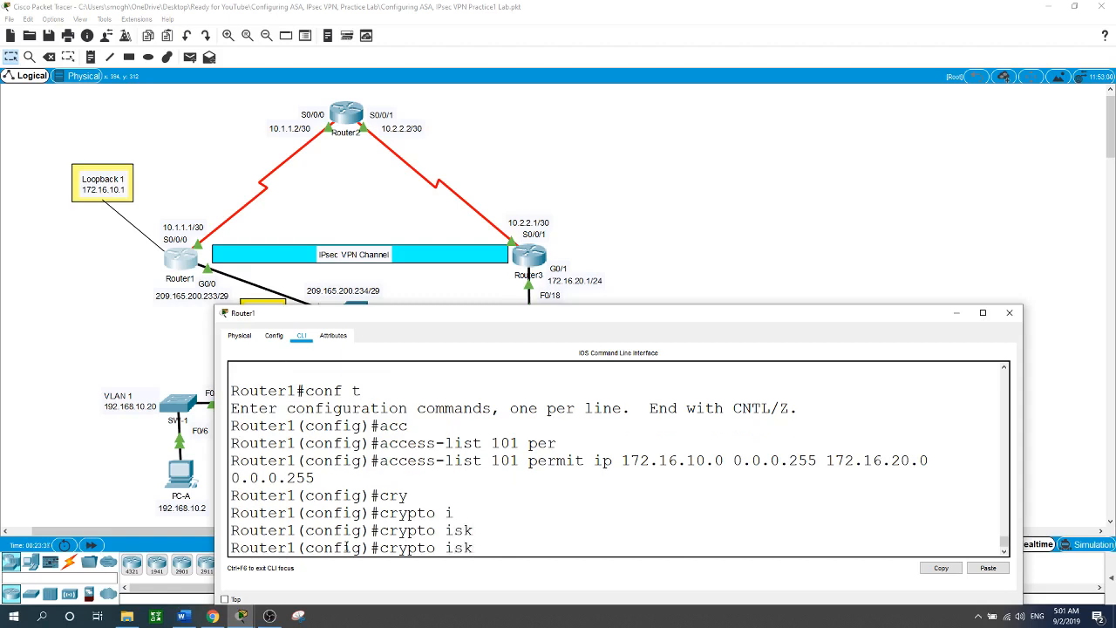
pyautogui.press('BackSpace')
pyautogui.write('a')
pyautogui.press('Tab')
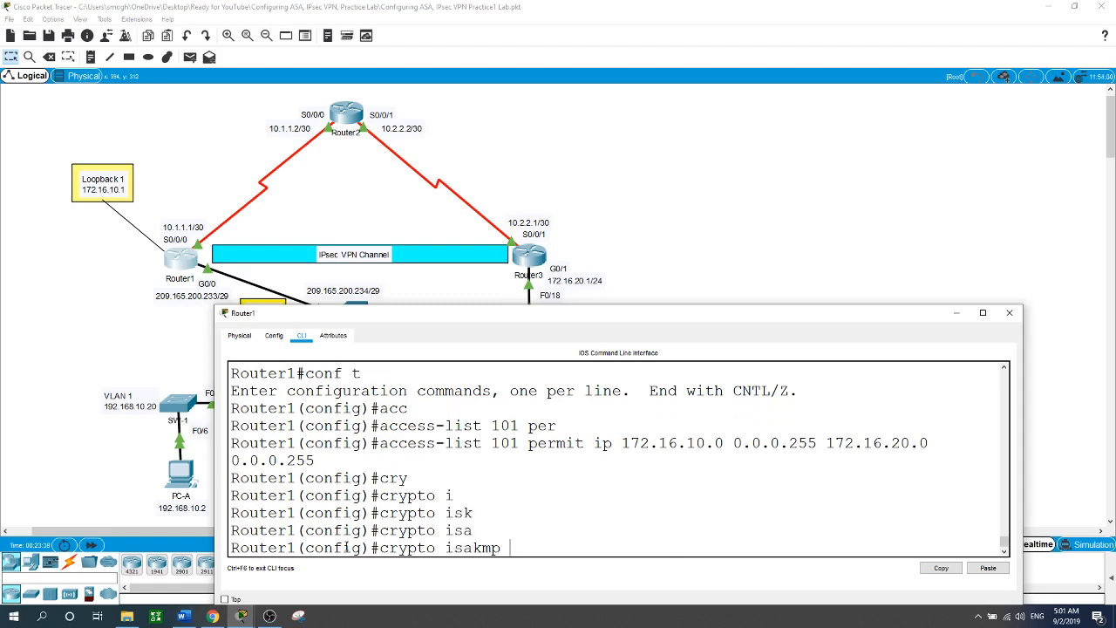
pyautogui.write('po')
pyautogui.press('Tab')
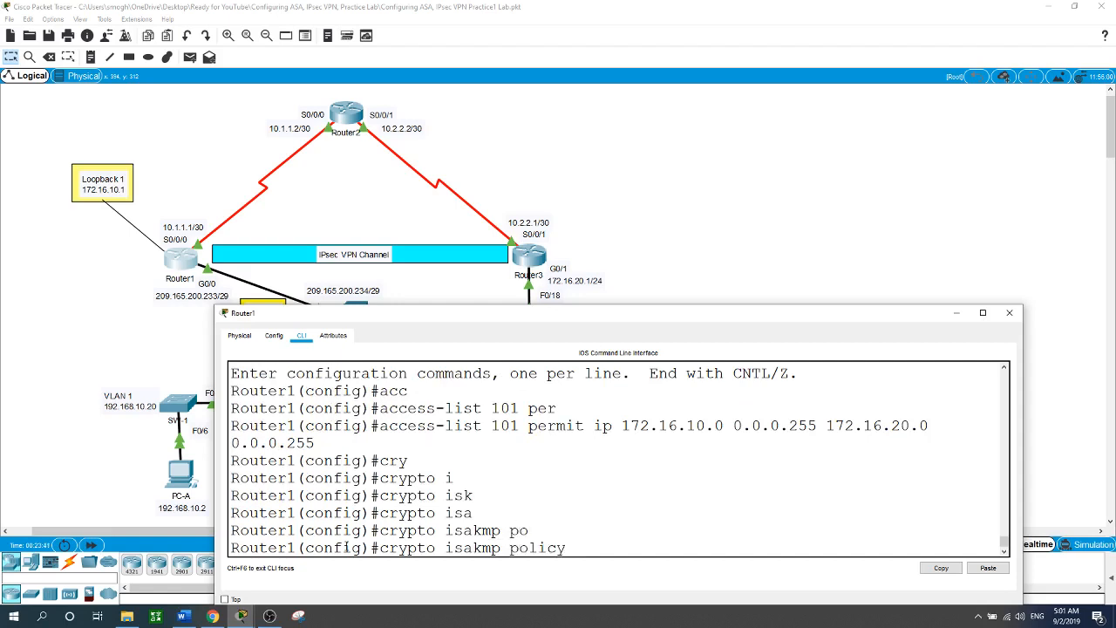
pyautogui.write('?')
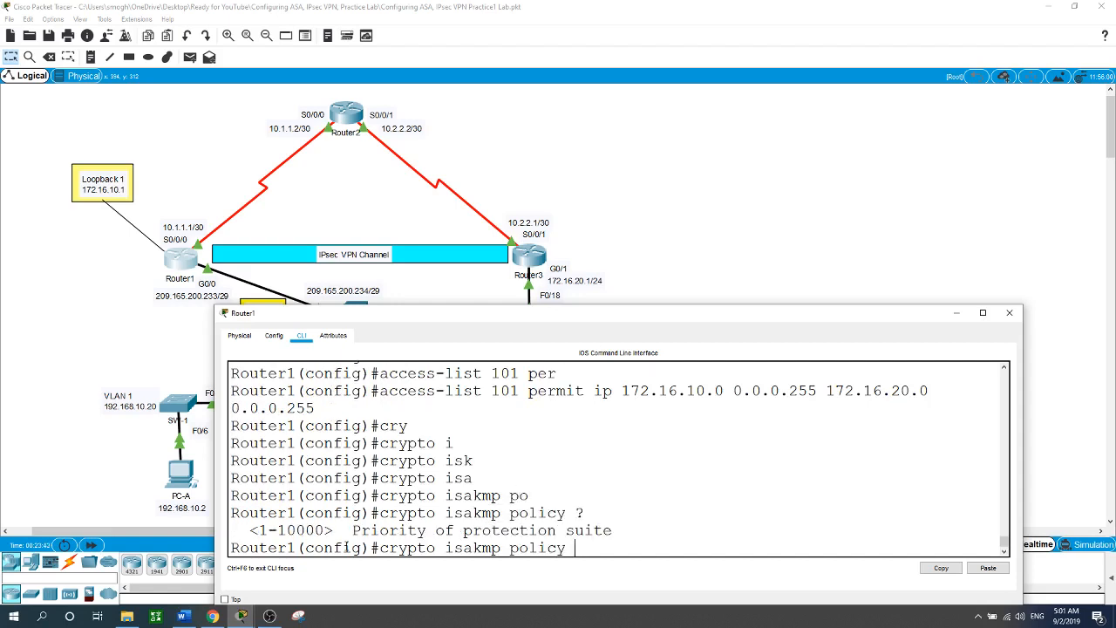
pyautogui.write('10')
pyautogui.press('Return')
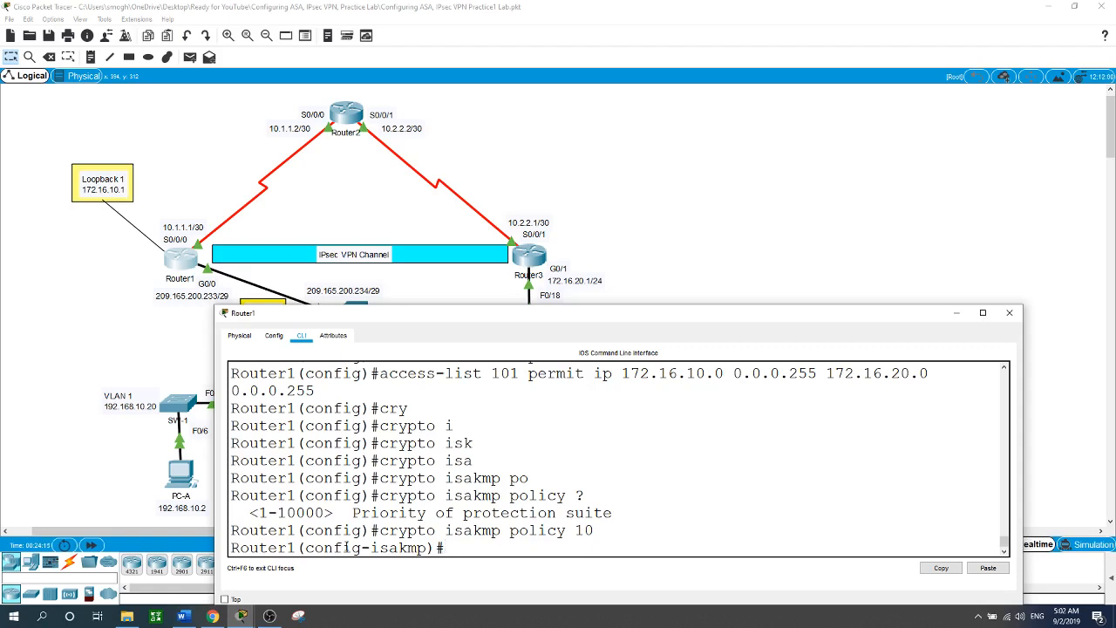
# Set the policy to AES 256 encryption, pre-share authentication and SHA hashing.
pyautogui.write('c')
pyautogui.press('BackSpace')
pyautogui.write('en')
pyautogui.press('Tab')
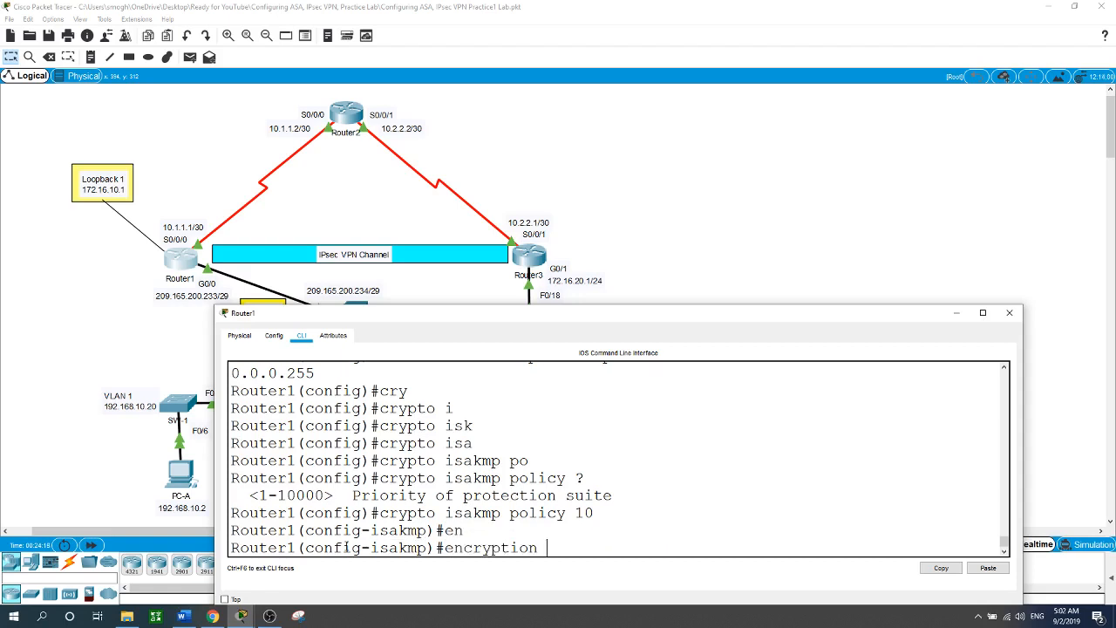
pyautogui.write('aes ?')
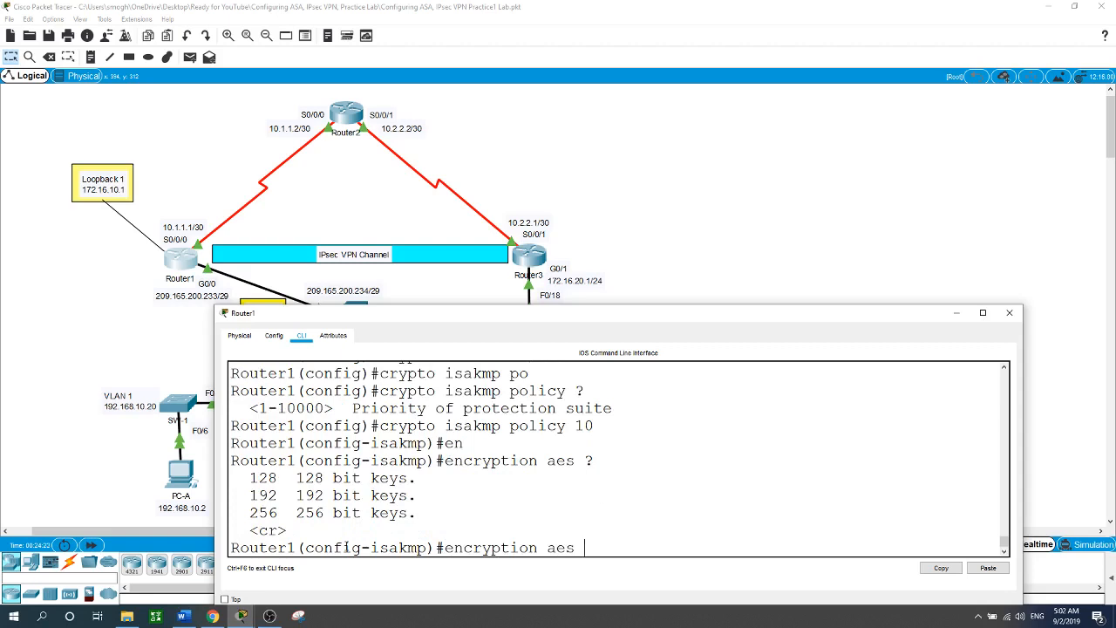
pyautogui.write('256')
pyautogui.press('Return')
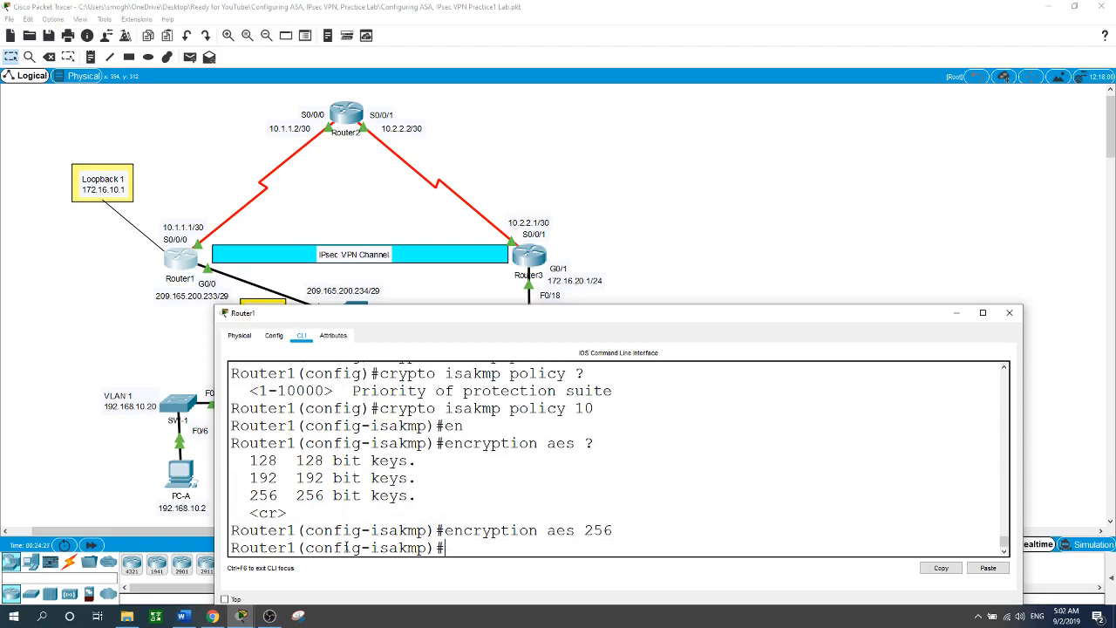
pyautogui.write('au')
pyautogui.press('Tab')
pyautogui.write('pr')
pyautogui.press('Tab')
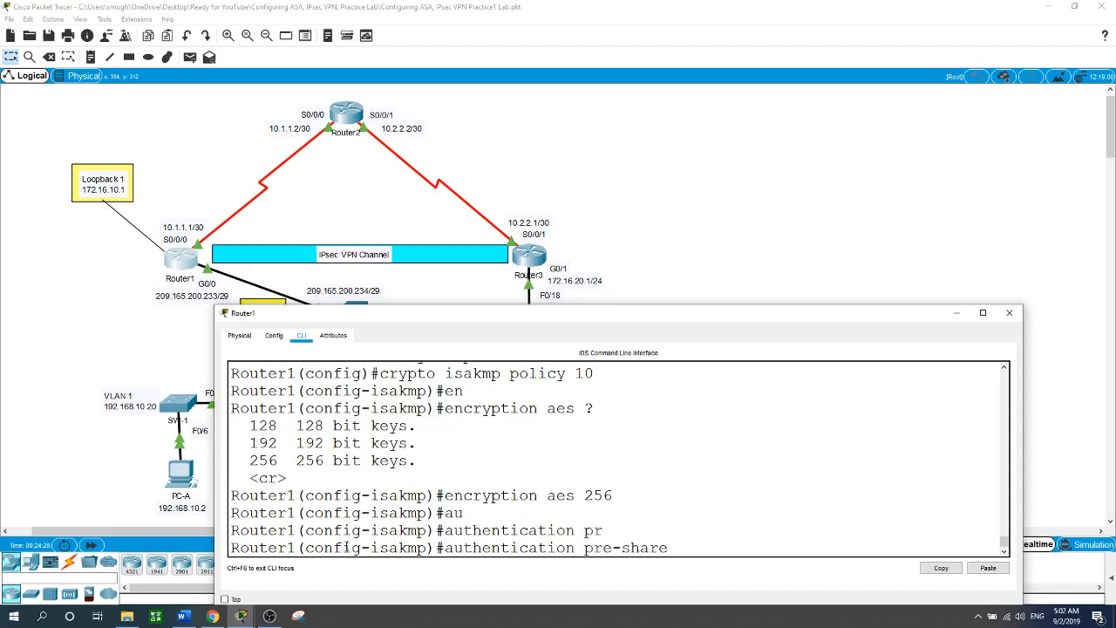
pyautogui.press('Return')
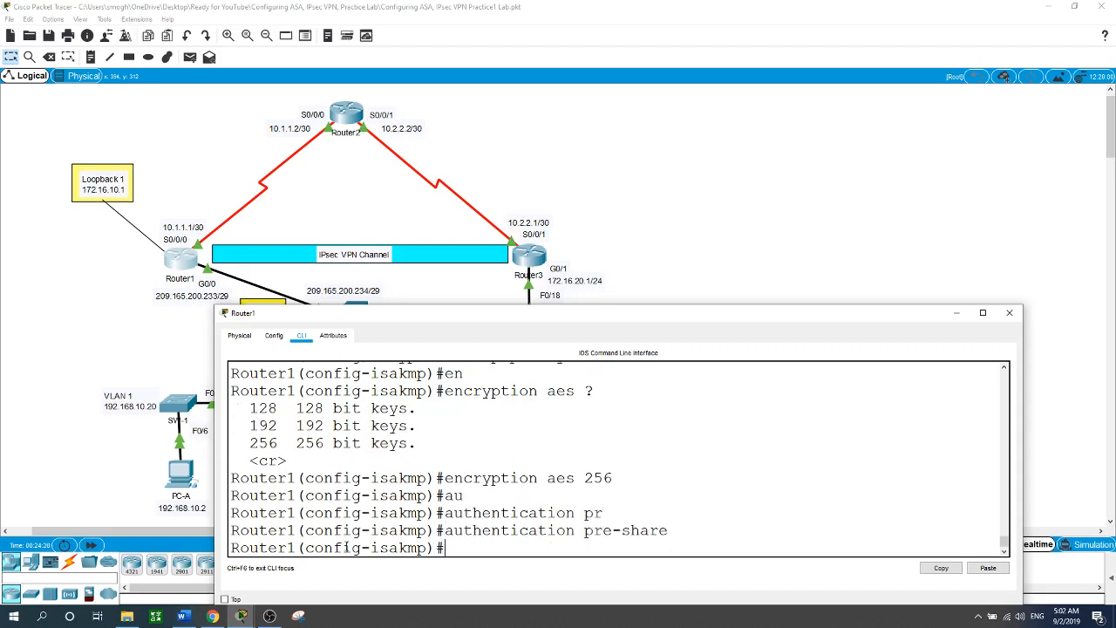
pyautogui.write('hash')
pyautogui.press('Tab')
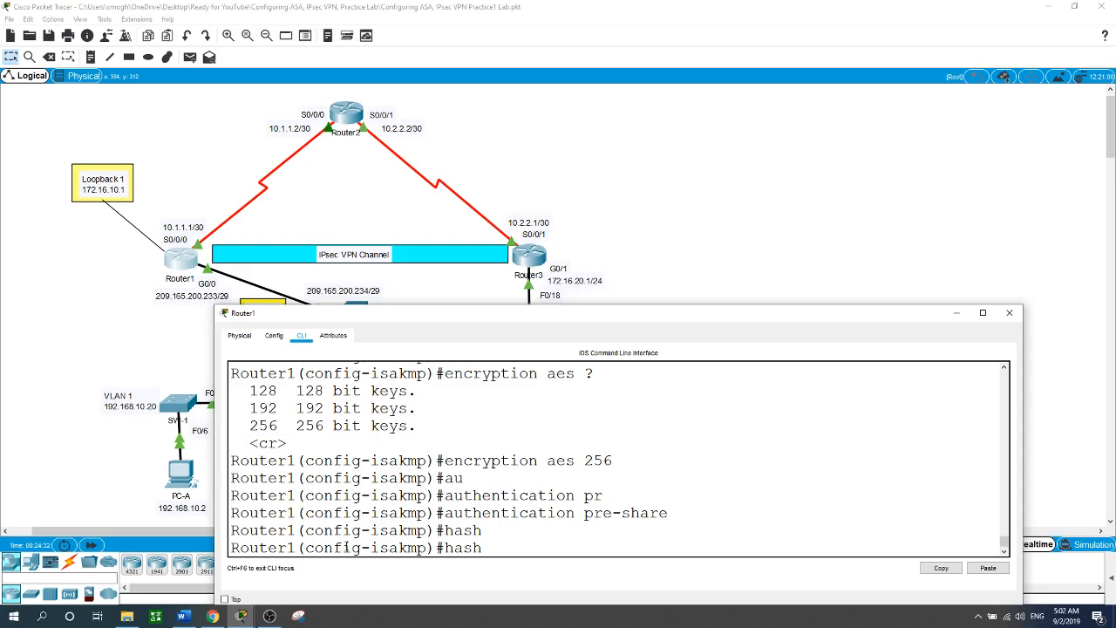
pyautogui.write('sh')
pyautogui.press('Tab')
pyautogui.press('Return')
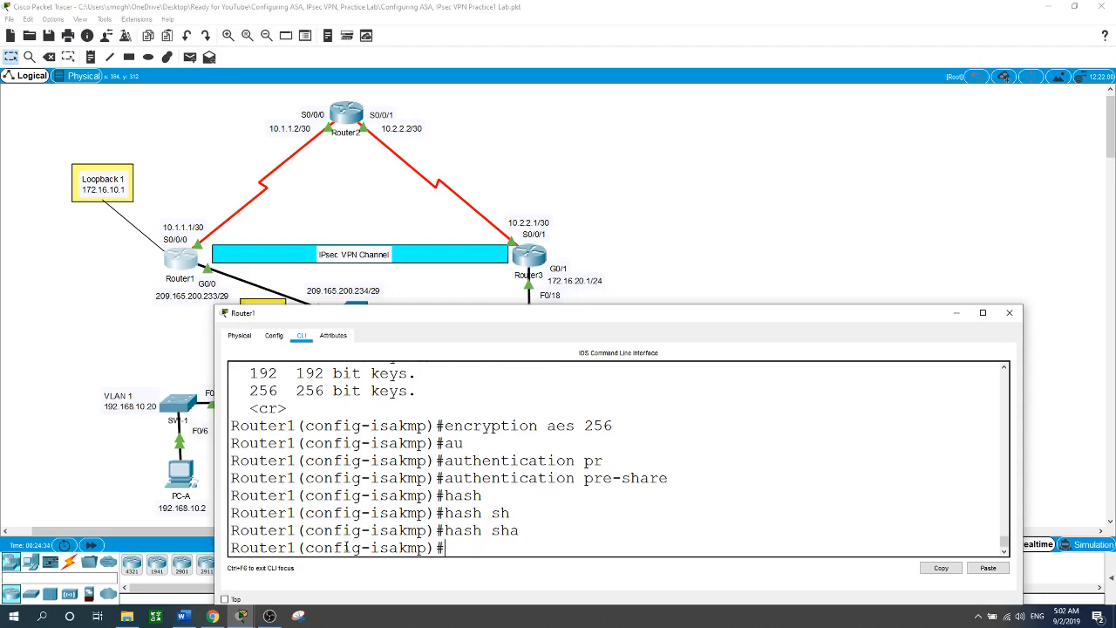
# Set Diffie-Hellman group 5 and lifetime 7000, then exit the policy.
pyautogui.write('gr')
pyautogui.press('Tab')
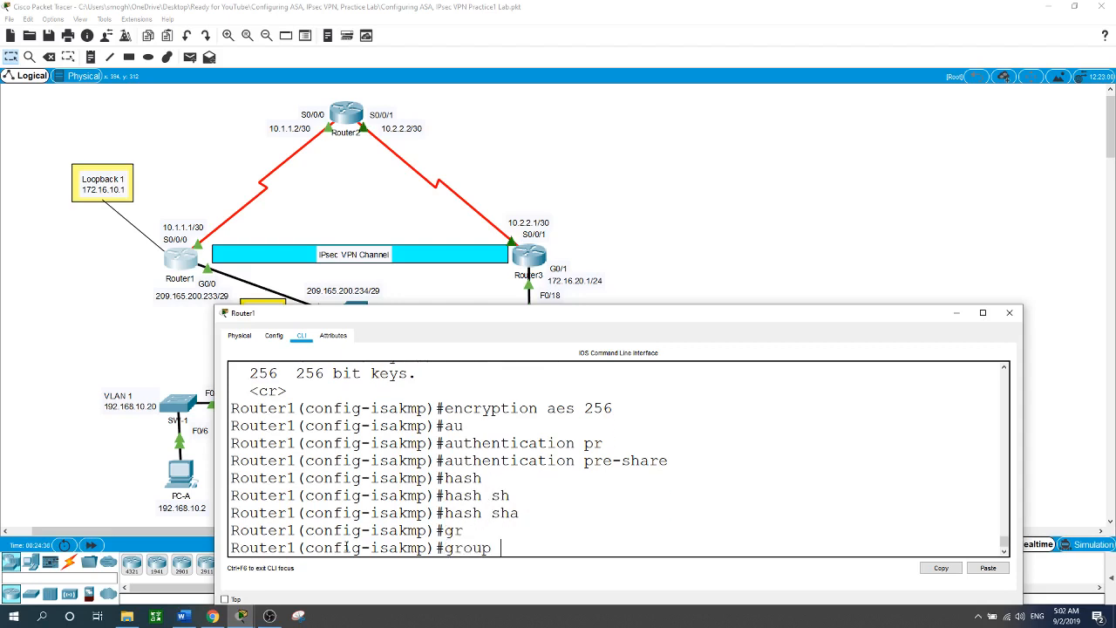
pyautogui.write('5')
pyautogui.press('Return')
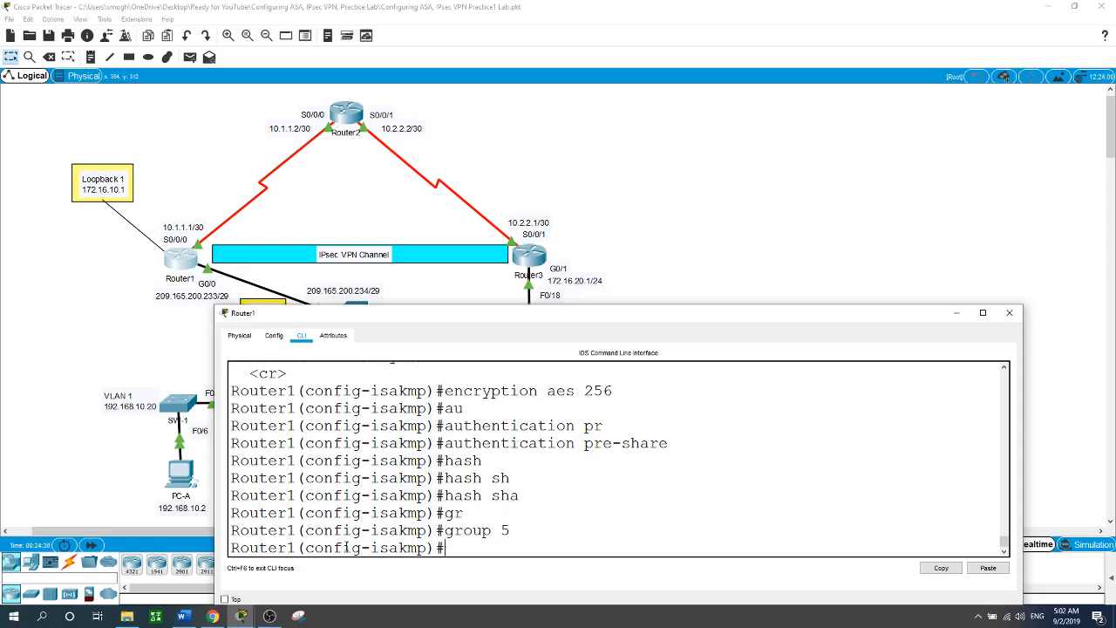
pyautogui.write('life')
pyautogui.press('Tab')
pyautogui.press('BackSpace')
pyautogui.write('f')
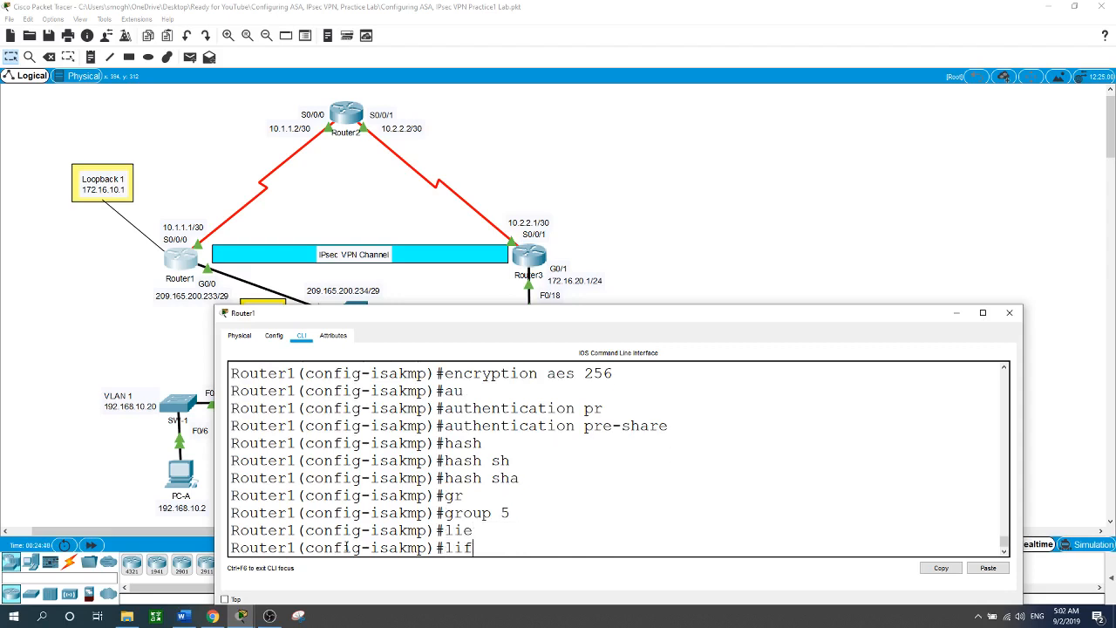
pyautogui.press('Tab')
pyautogui.write('7000')
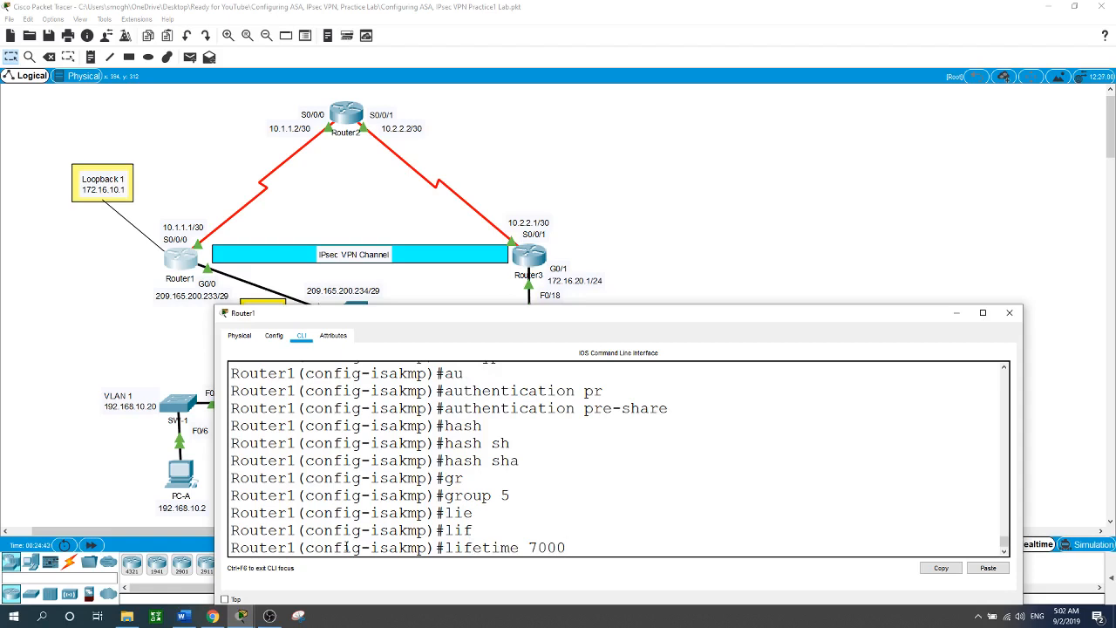
pyautogui.press('Return')
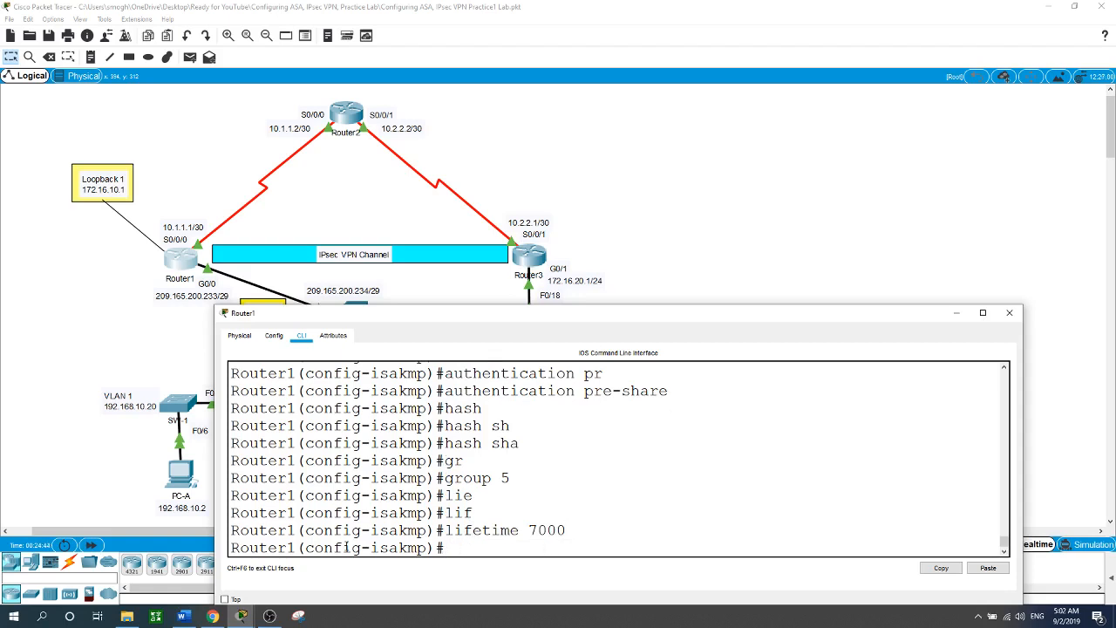
pyautogui.write('exit')
pyautogui.press('Return')
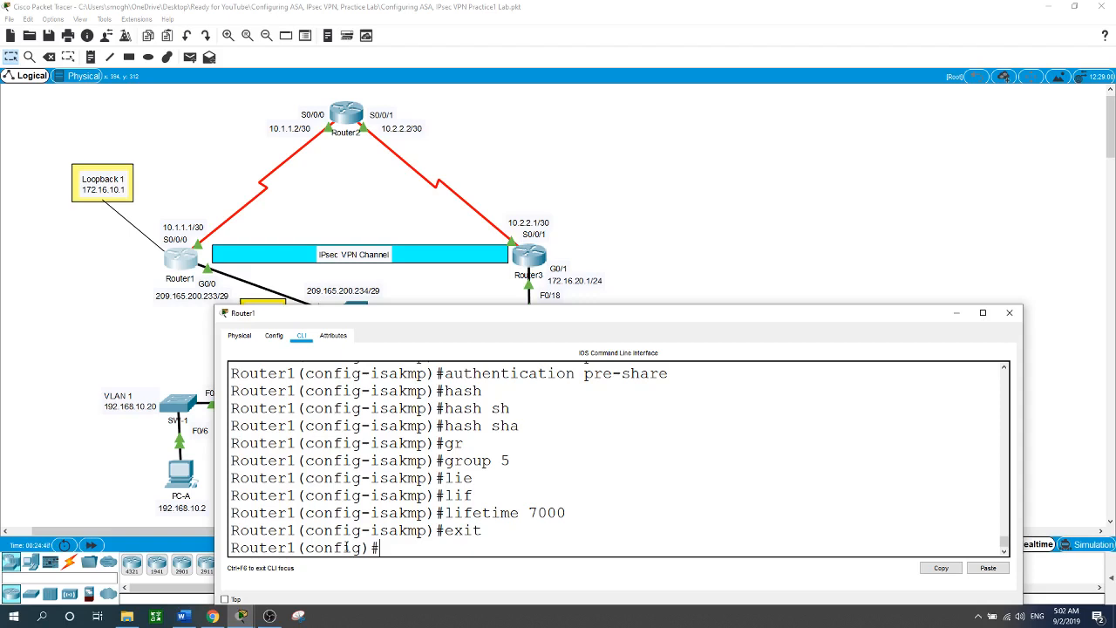
pyautogui.write('cr')
pyautogui.press('Tab')
# Enter 'crypto isakmp key' with the pre-shared key for peer address 10.2.2.1.
pyautogui.write('is')
pyautogui.press('Tab')
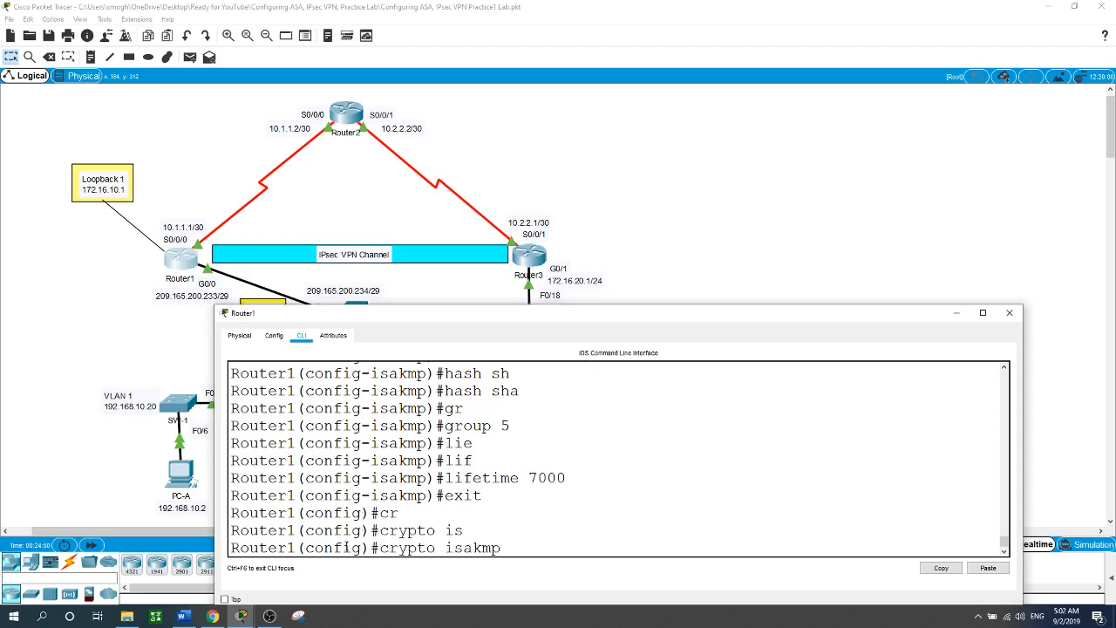
pyautogui.write('ke')
pyautogui.press('Tab')
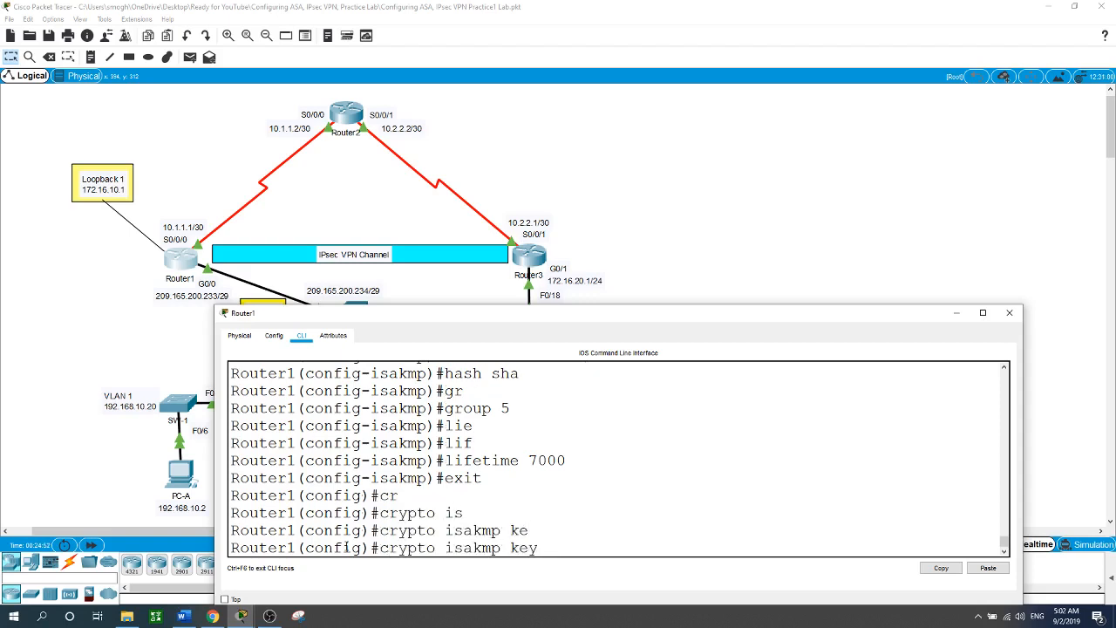
pyautogui.write('cisco ad')
pyautogui.press('Tab')
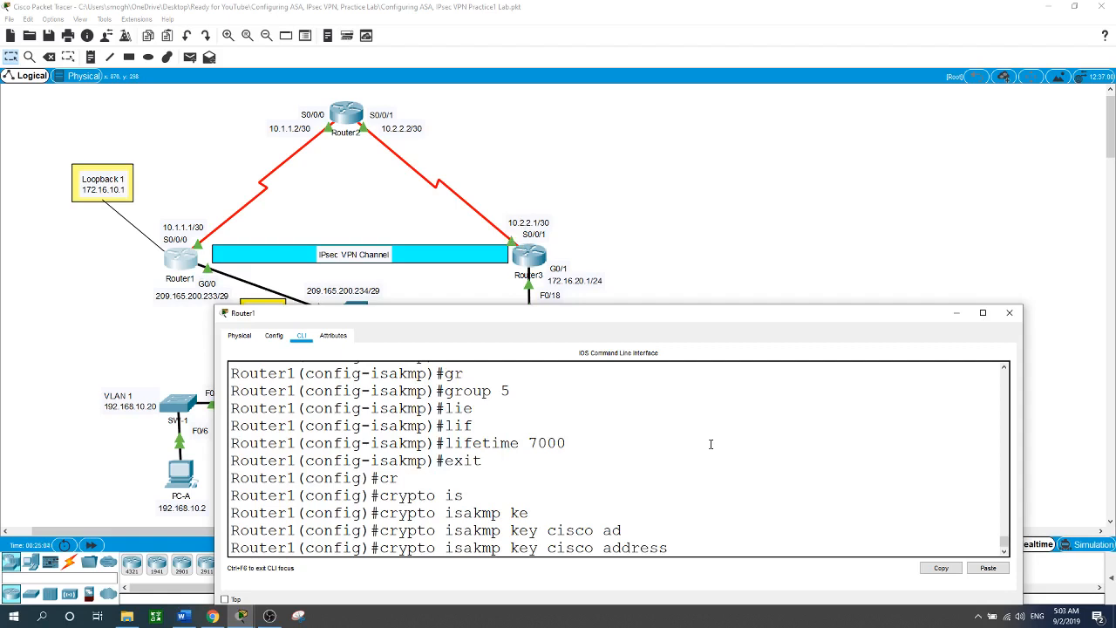
pyautogui.write('10.2.2.1')
pyautogui.press('Return')
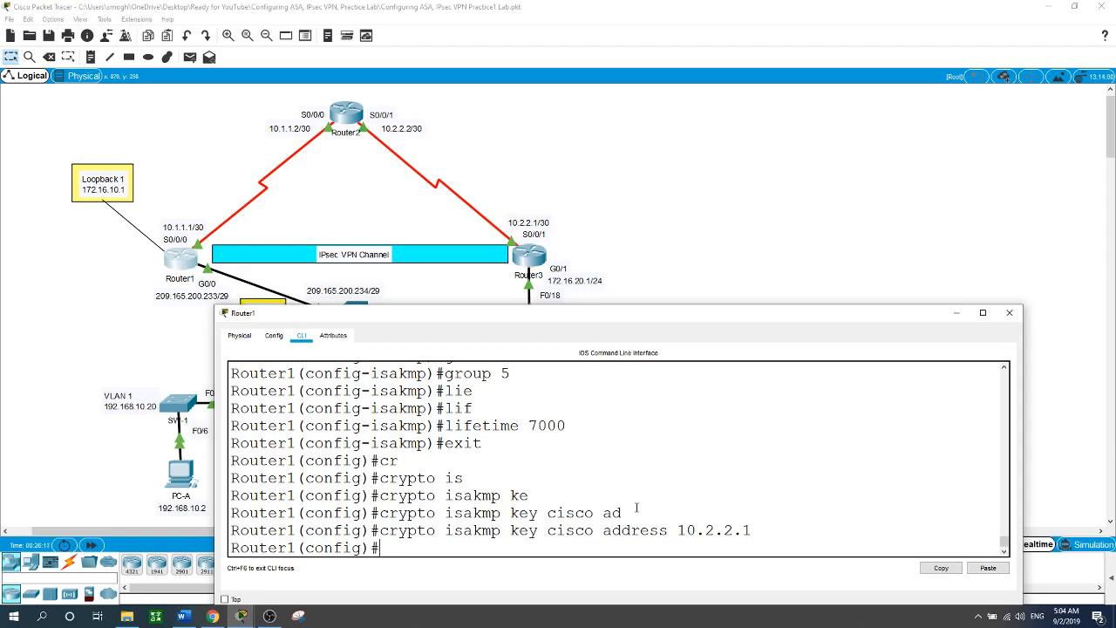
# Create IPsec transform set VPN-SET with esp-aes 256 and esp-sha-hmac on Router1.
pyautogui.write('cryp')
pyautogui.press('Tab')
pyautogui.write('ip')
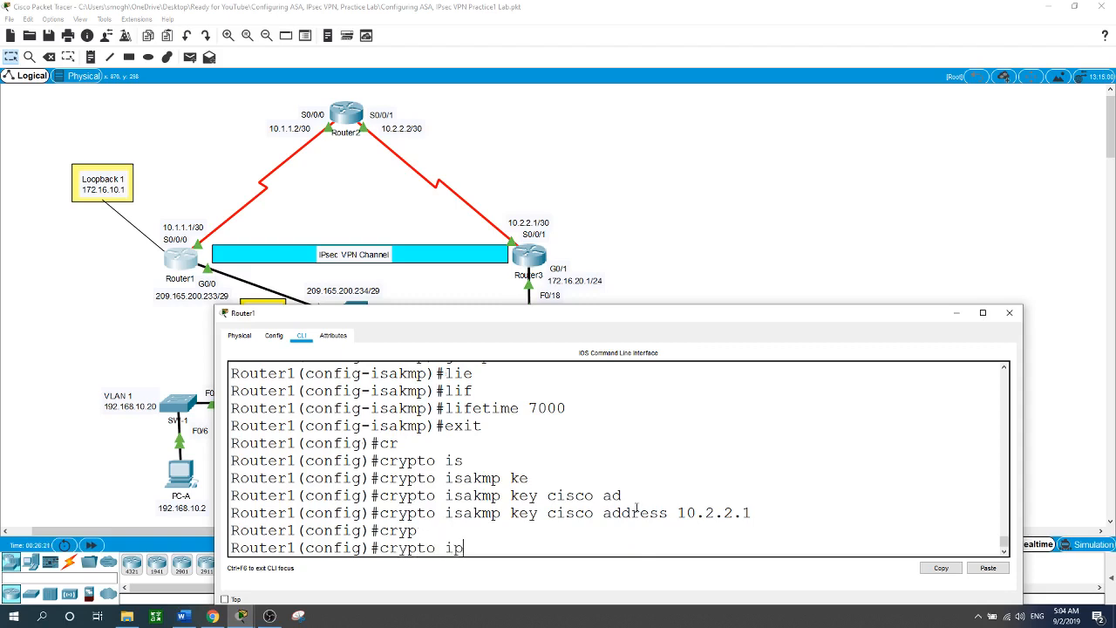
pyautogui.press('Tab')
pyautogui.write('tr')
pyautogui.press('Tab')
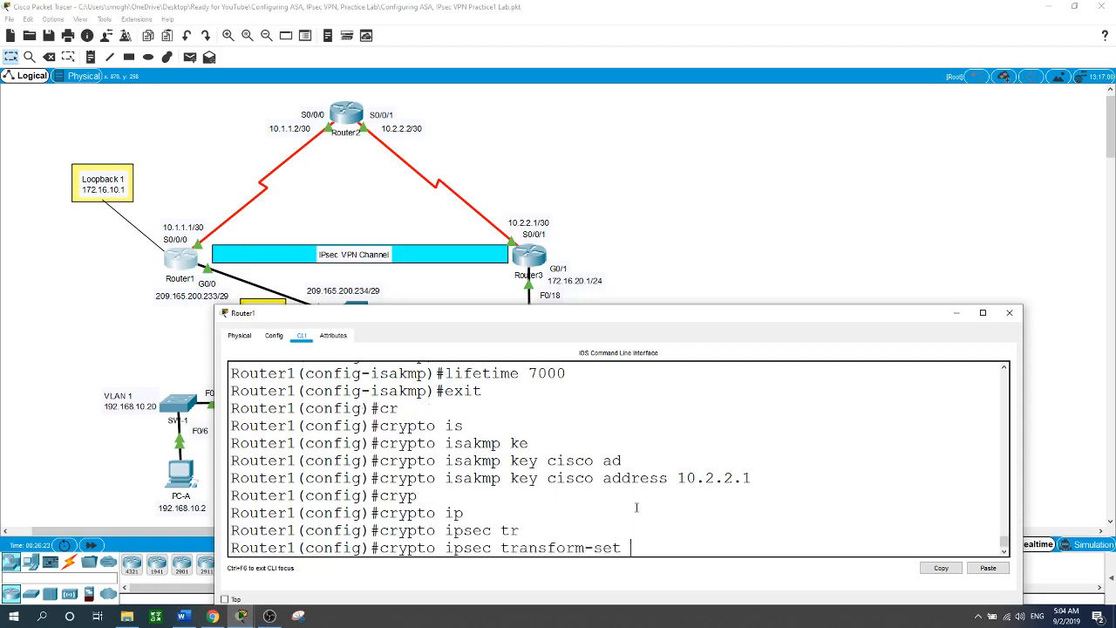
pyautogui.write('VPN-SET esp-aes')
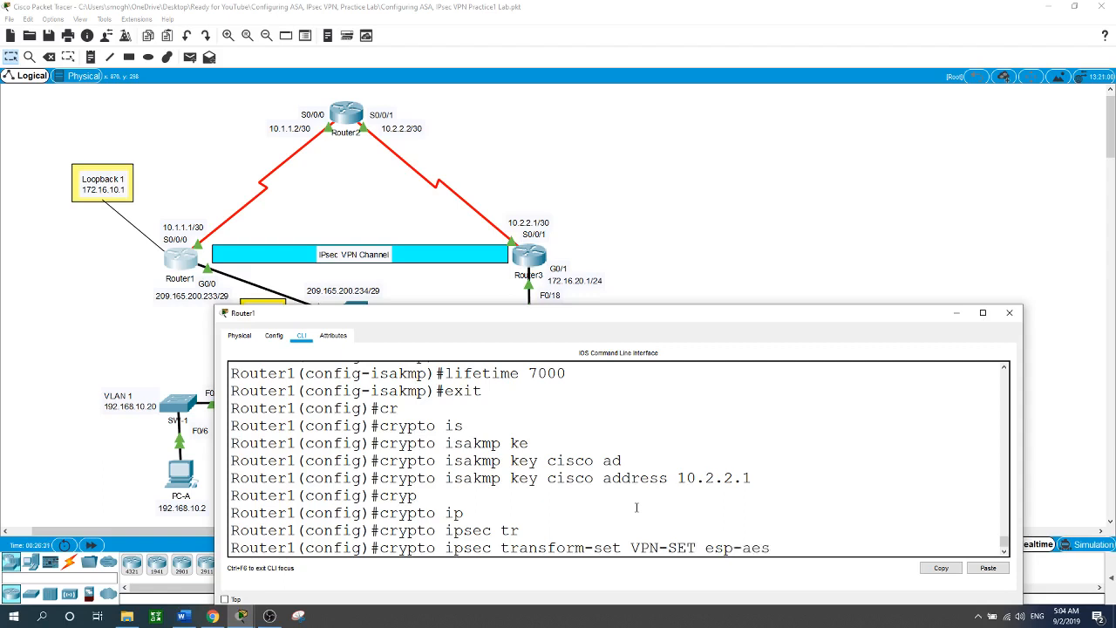
pyautogui.write(' 256 esp-sh')
pyautogui.press('Tab')
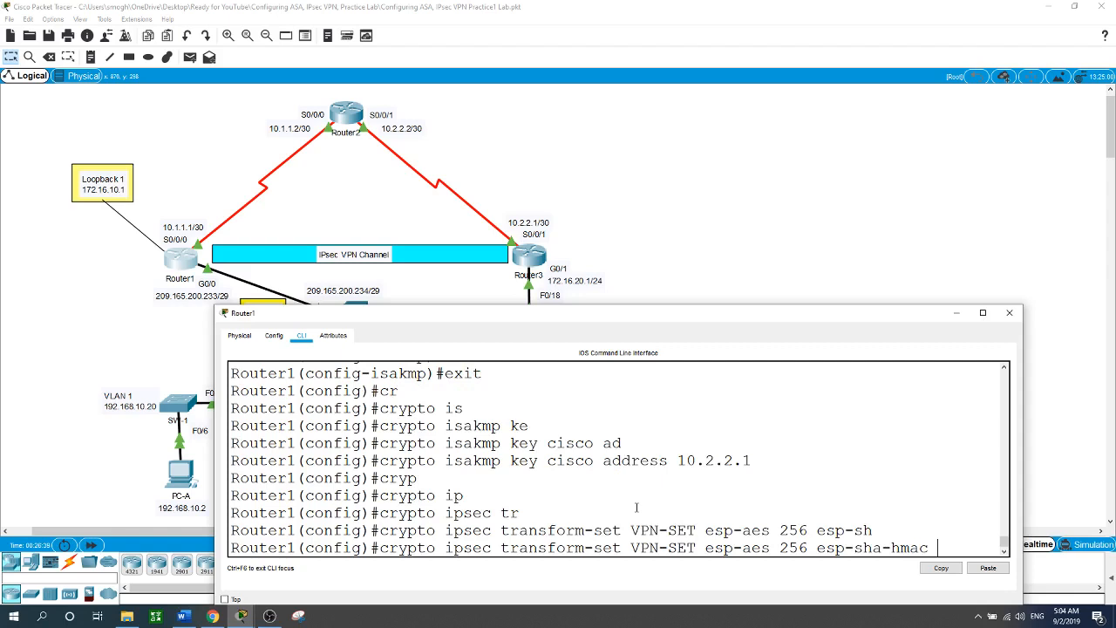
pyautogui.press('Return')
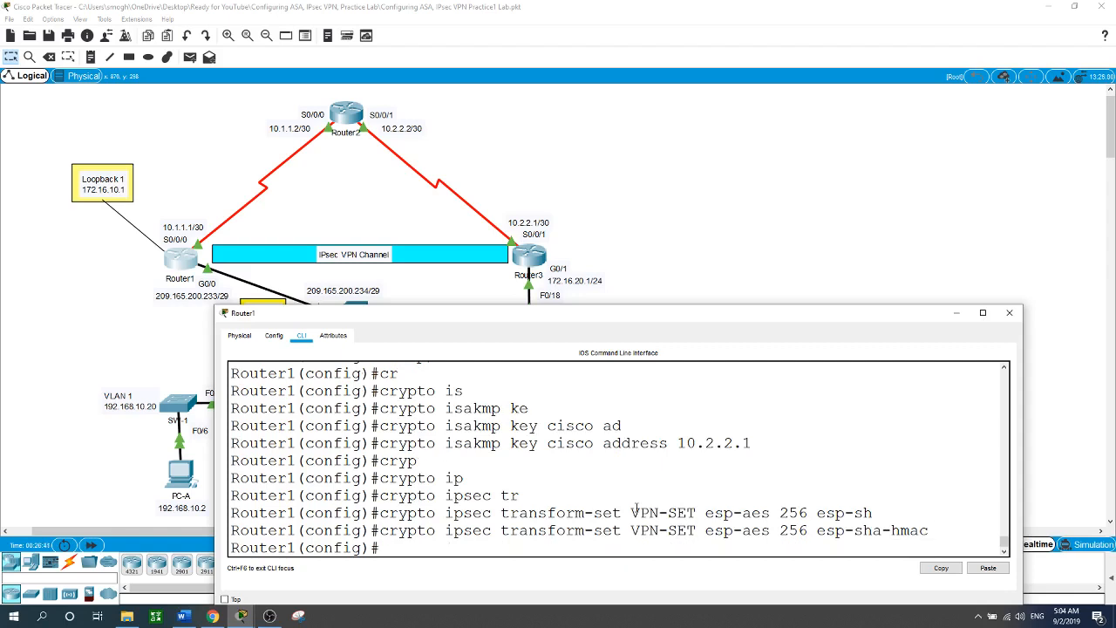
# Begin entering the crypto map command on Router1.
pyautogui.write('cryp')
pyautogui.press('Tab')
pyautogui.write('m')
pyautogui.press('Tab')
# Create crypto map CMAP 10 ipsec-isakmp and set its peer to 10.2.2.1.
pyautogui.write('C')
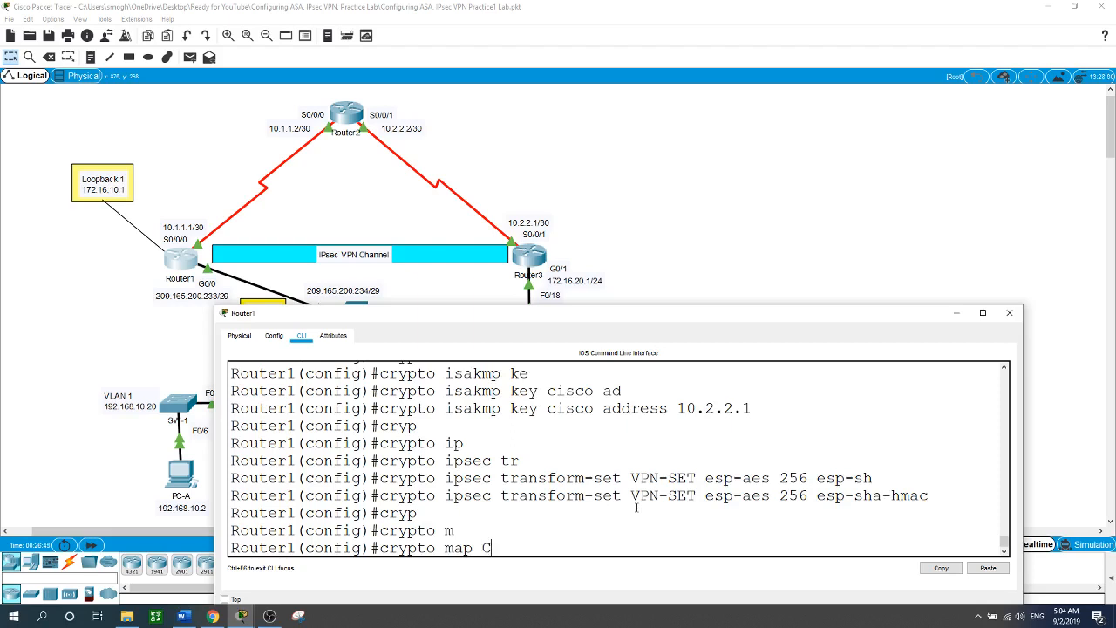
pyautogui.write('MAP 10 ip')
pyautogui.press('Tab')
pyautogui.press('Return')
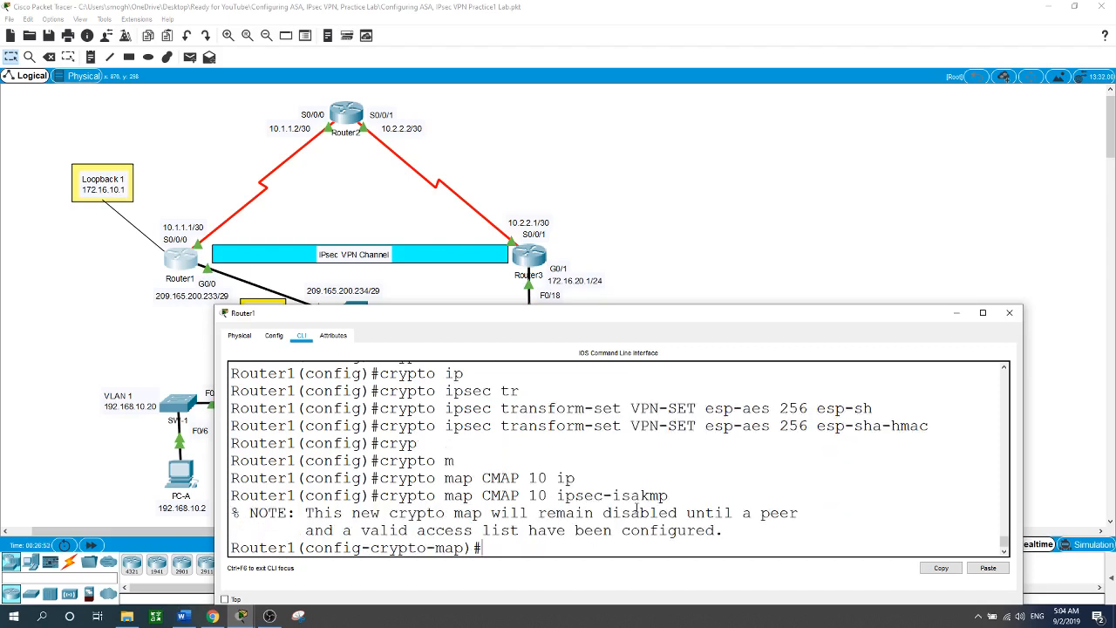
pyautogui.write('se')
pyautogui.press('Tab')
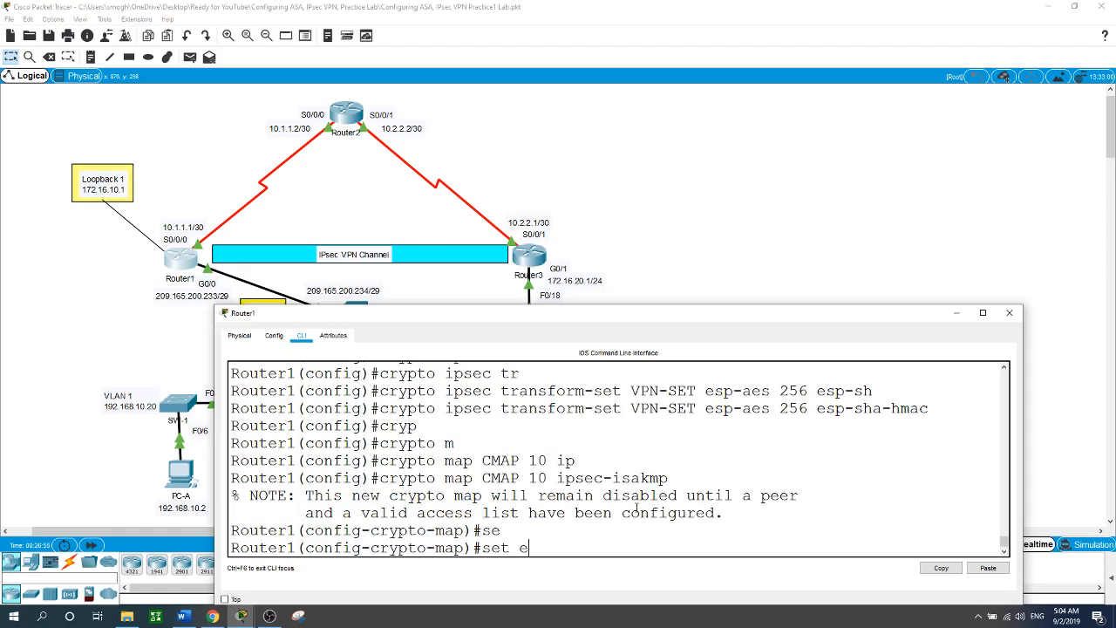
pyautogui.write('pe')
pyautogui.press('Tab')
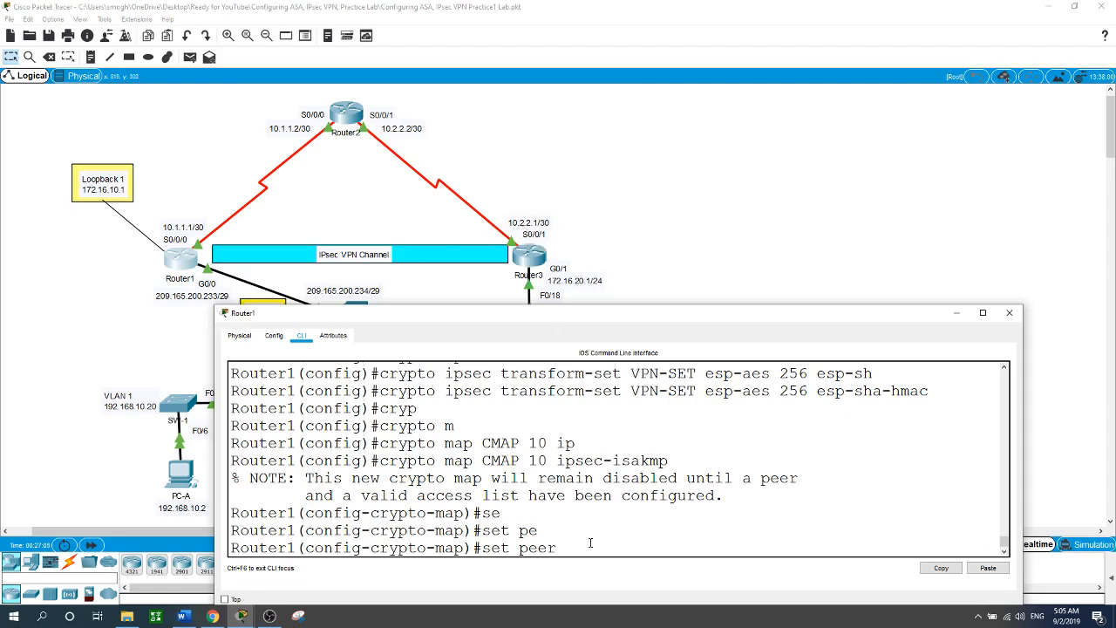
pyautogui.write('10.2.2.1')
# Set PFS group5 and transform set VPN-SET on the crypto map.
pyautogui.write('s')
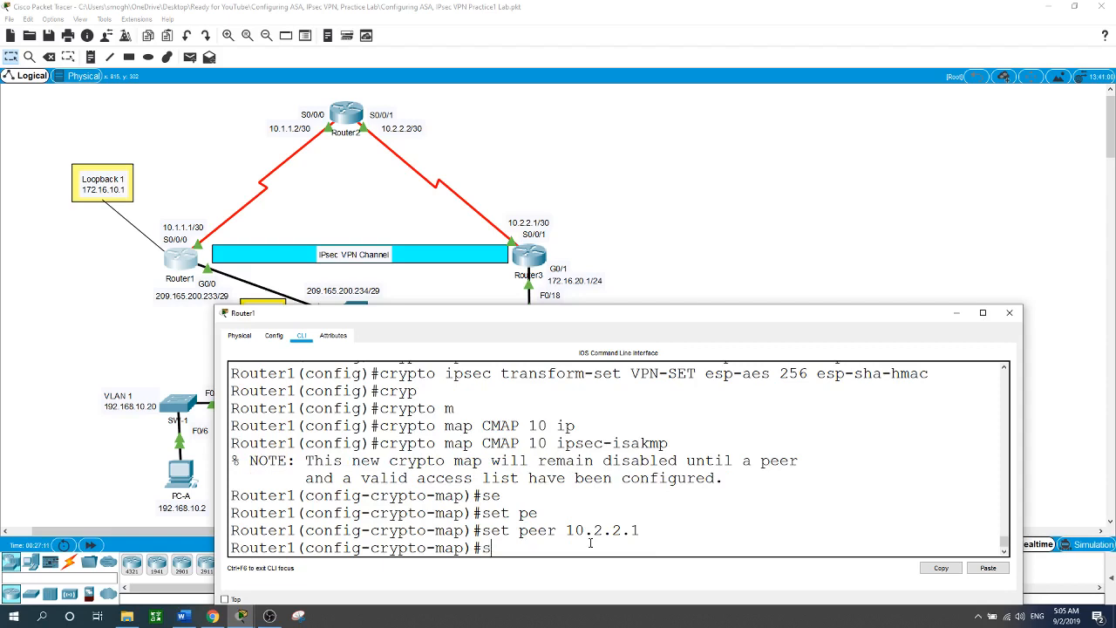
pyautogui.write('et pf')
pyautogui.press('Tab')
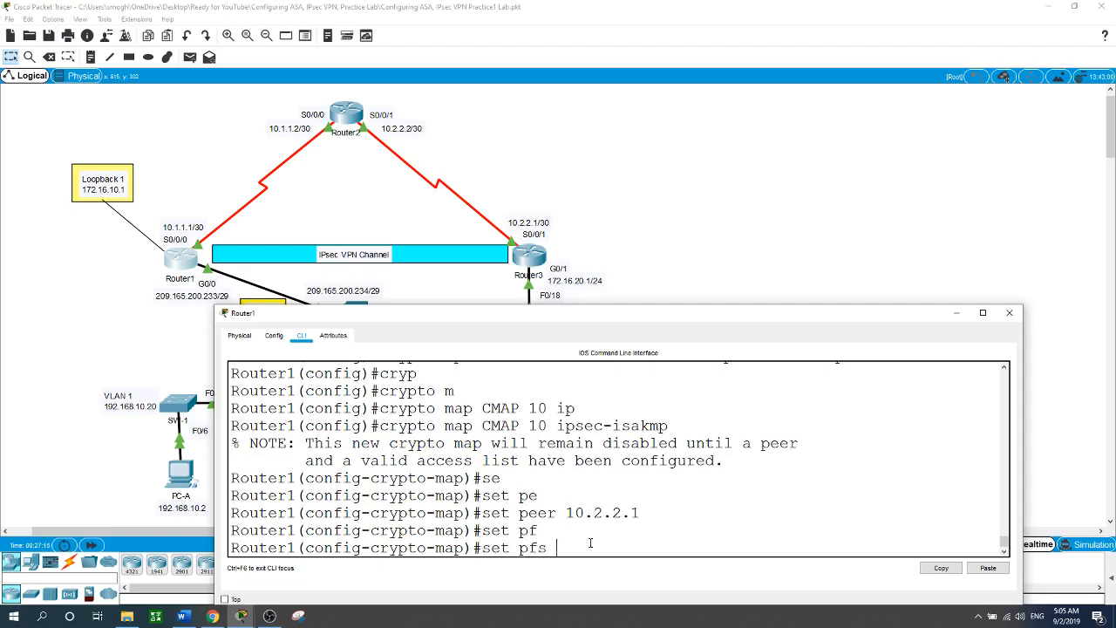
pyautogui.write('group5')
pyautogui.press('Return')
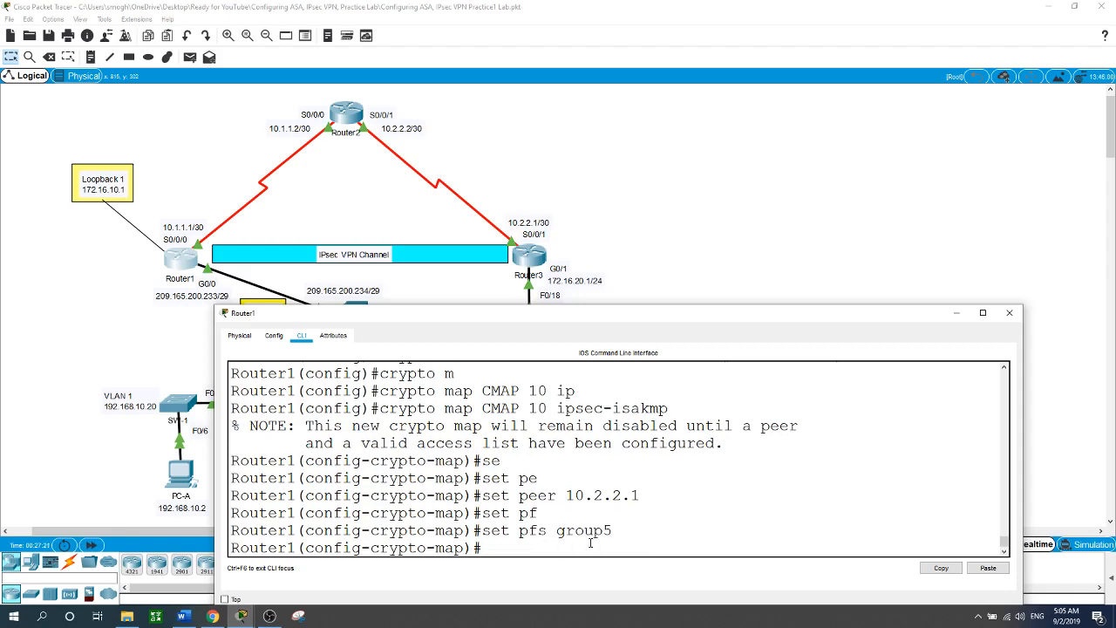
pyautogui.write('set tr')
pyautogui.press('Tab')
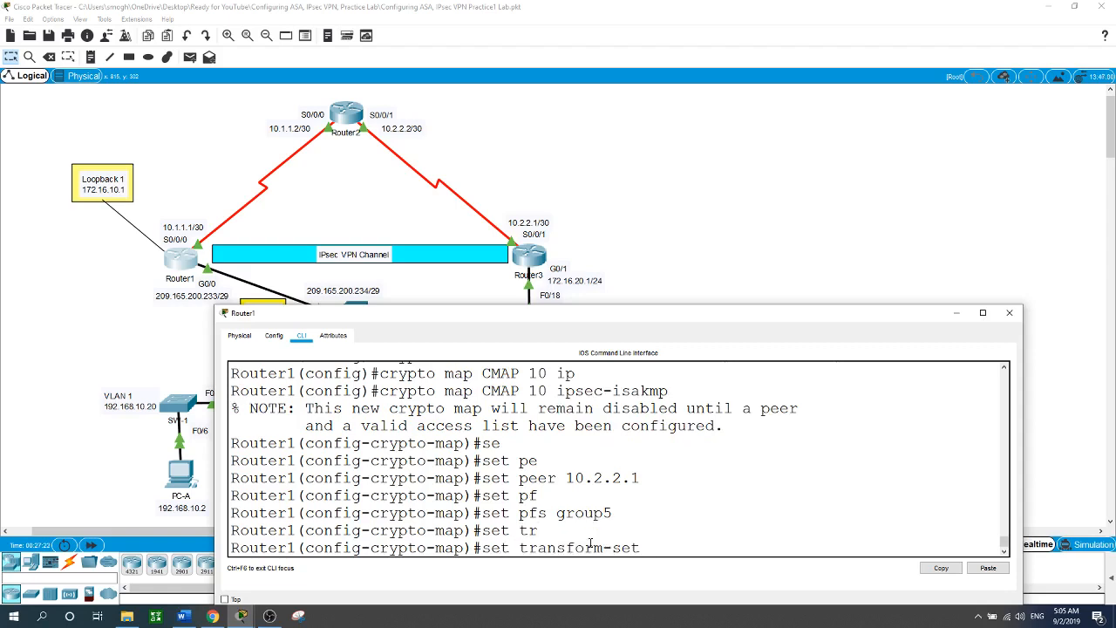
pyautogui.write('VPN-SET')
pyautogui.press('Return')
# Match the crypto map to access list 101 and exit crypto map mode.
pyautogui.write('map)#')
pyautogui.press('Tab')
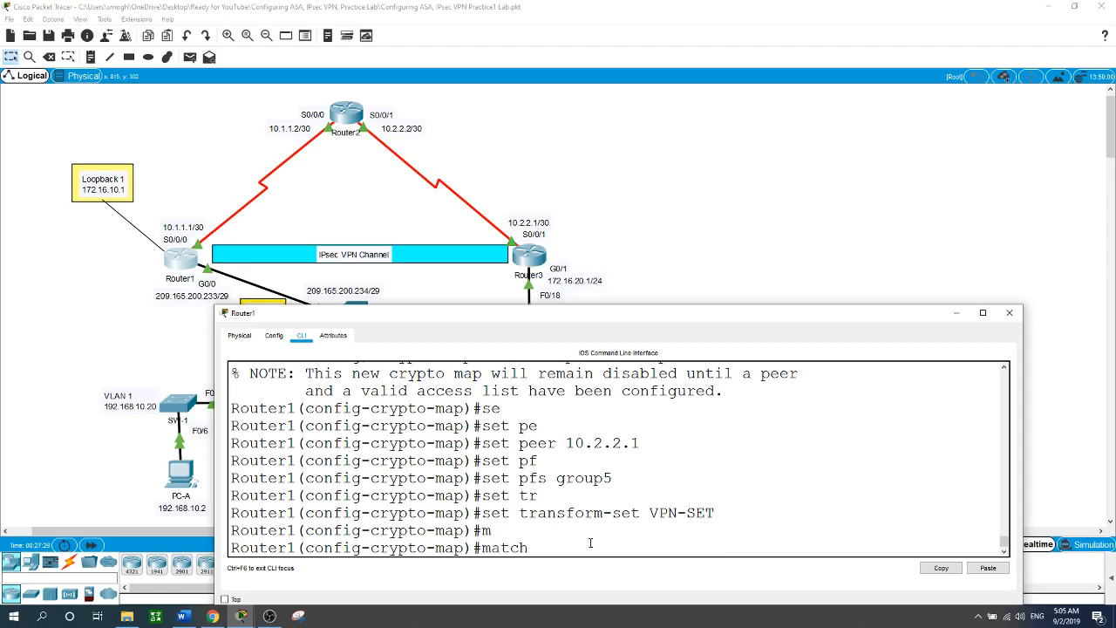
pyautogui.write('ad')
pyautogui.press('Tab')
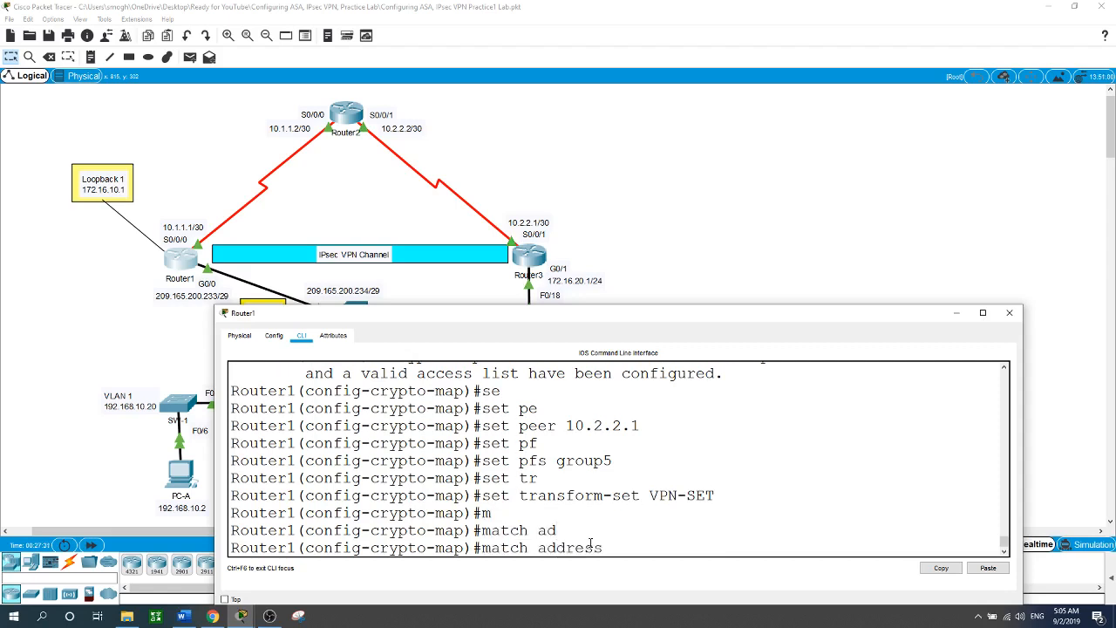
pyautogui.write('101')
pyautogui.press('Return')
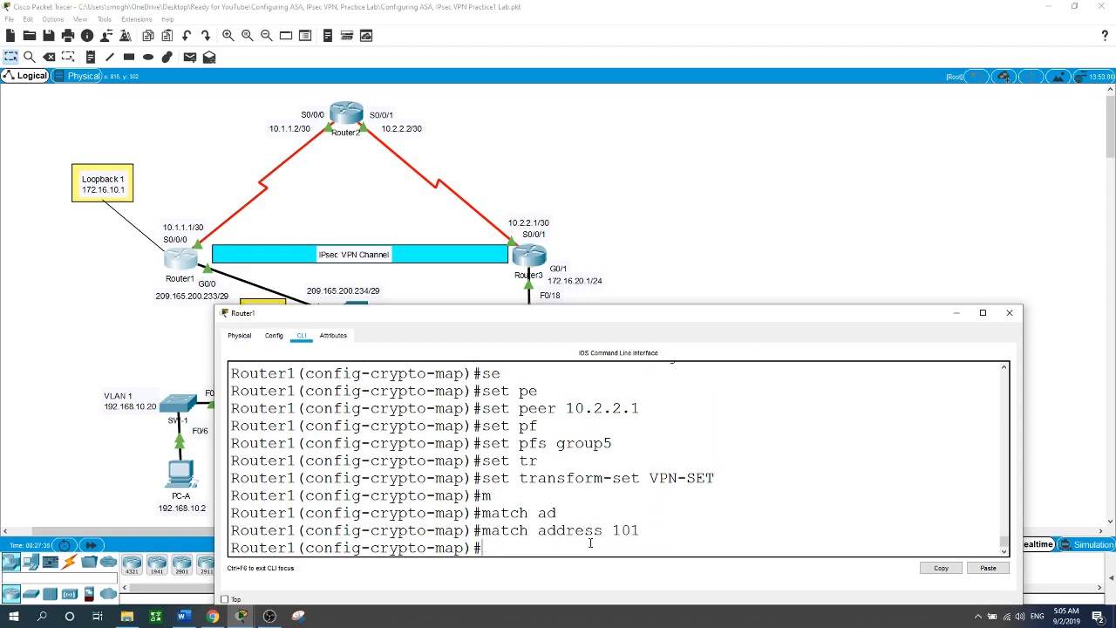
pyautogui.write('exit')
pyautogui.press('Return')
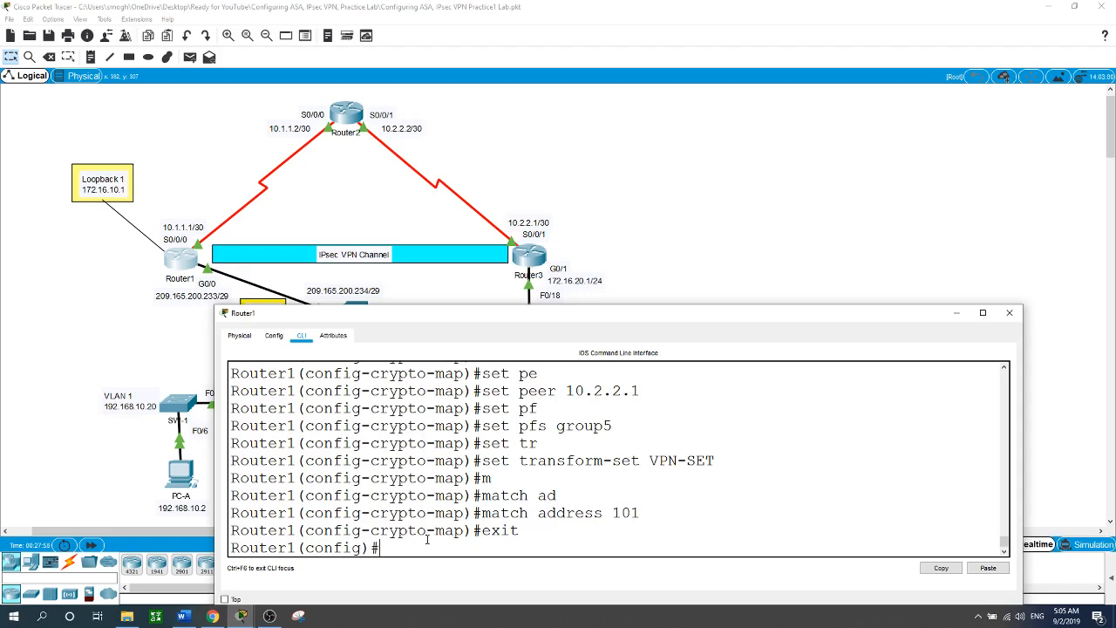
# Apply crypto map CMAP to Router1's serial 0/0/0 interface and return to the topology.
pyautogui.write('int s0/0/0')
pyautogui.press('Return')
pyautogui.write('cr')
pyautogui.press('Tab')
pyautogui.write('m')
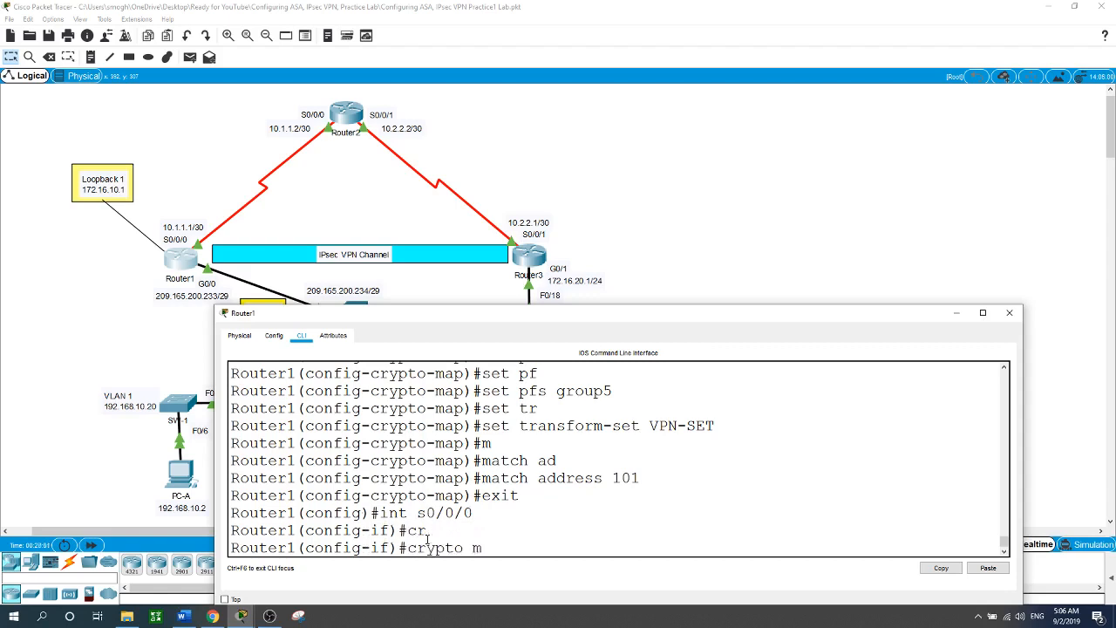
pyautogui.press('Tab')
pyautogui.write('CMA')
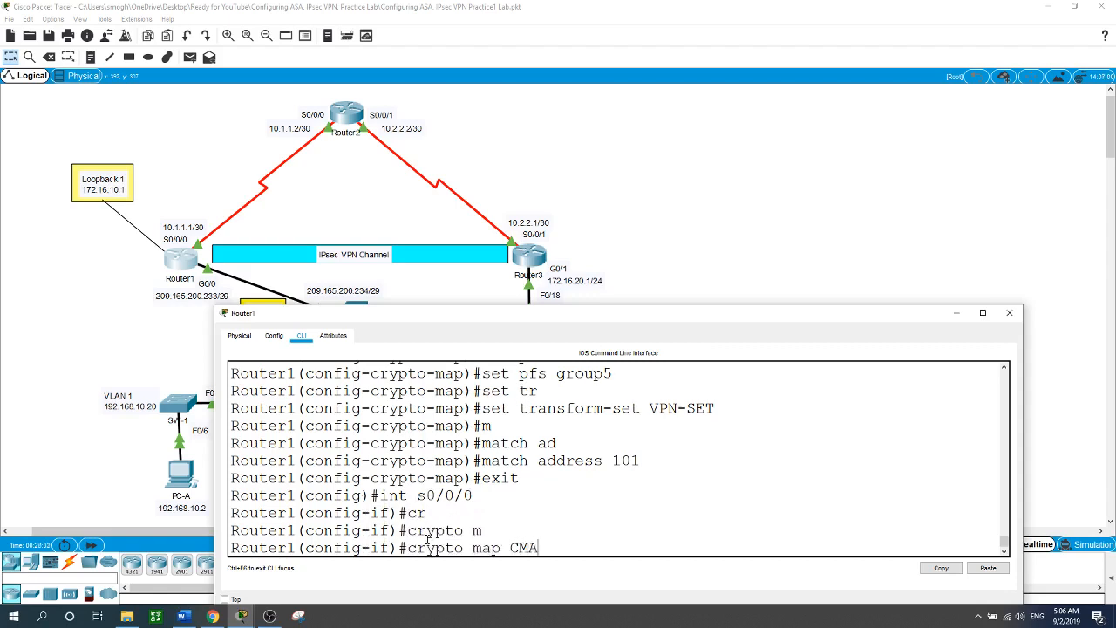
pyautogui.write('P')
pyautogui.press('Return')
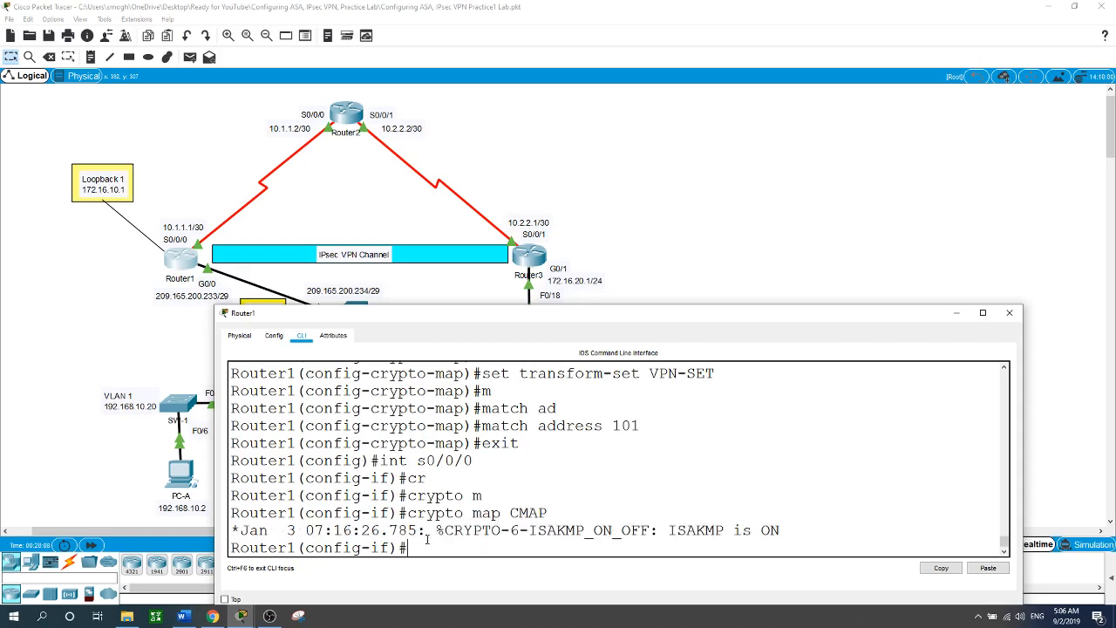
pyautogui.click(671, 262)
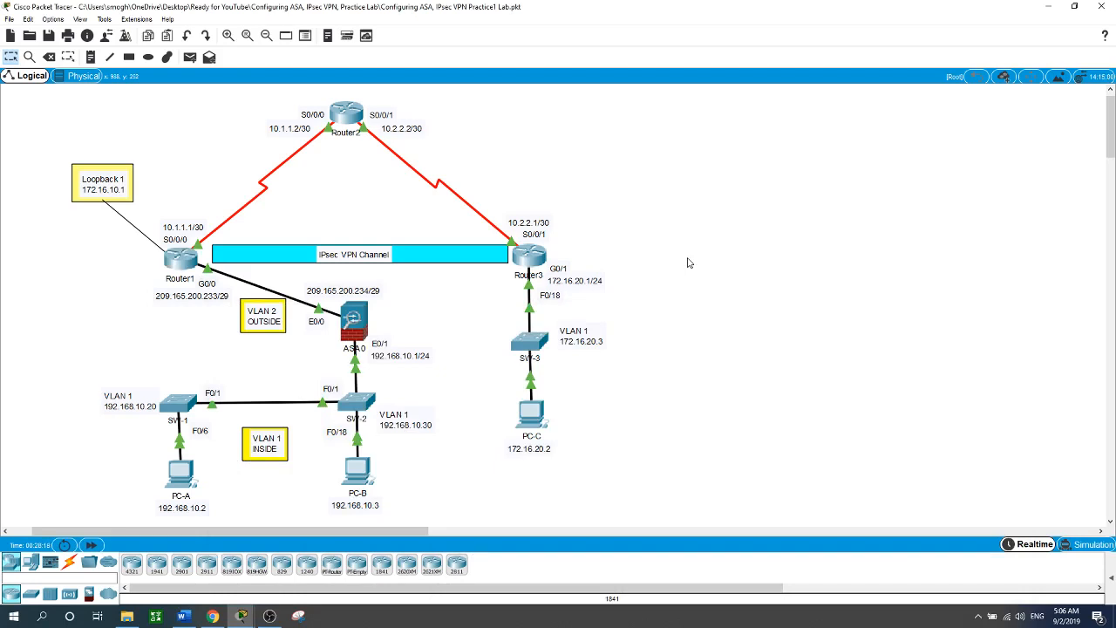
# Open Router3's CLI and enter global configuration mode with 'conf t'.
pyautogui.click(533, 256)
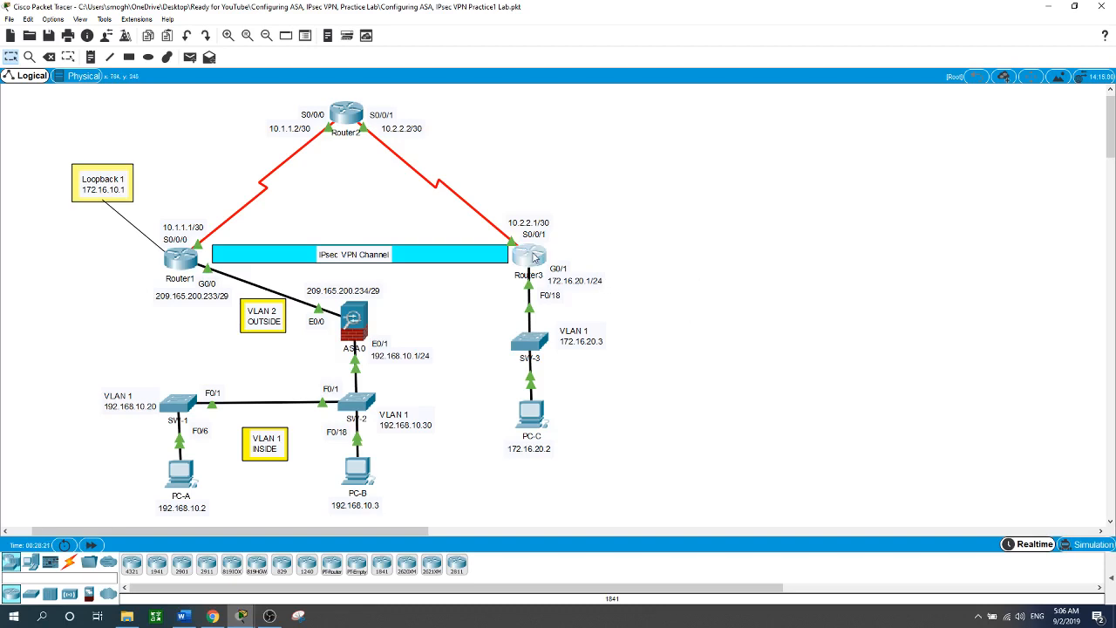
pyautogui.click(566, 545)
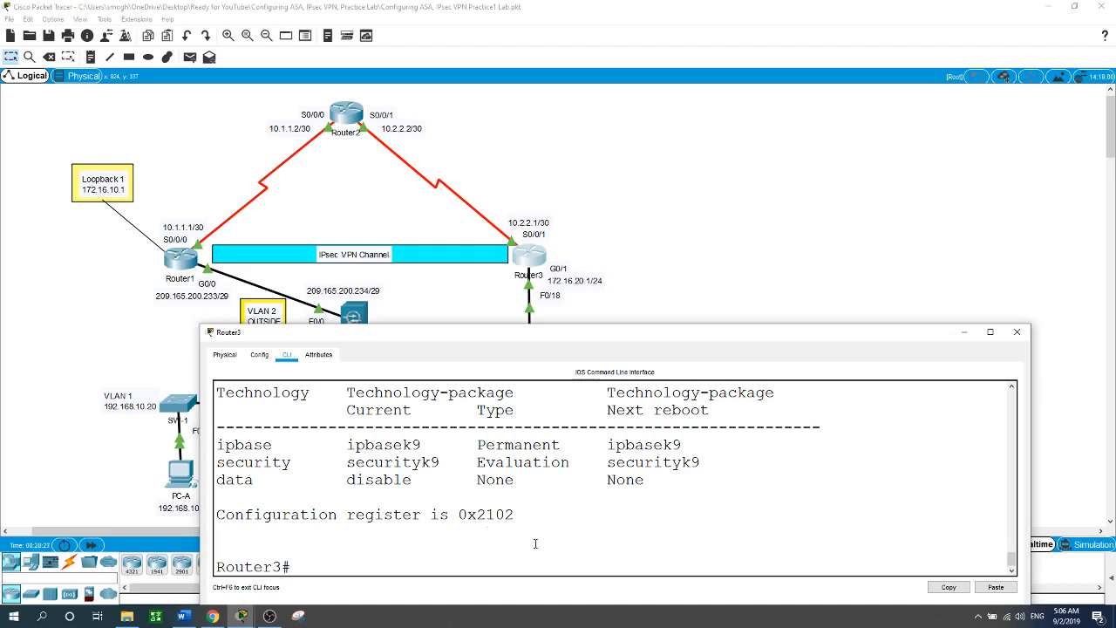
pyautogui.click(355, 567)
pyautogui.write('conf t')
pyautogui.press('Return')
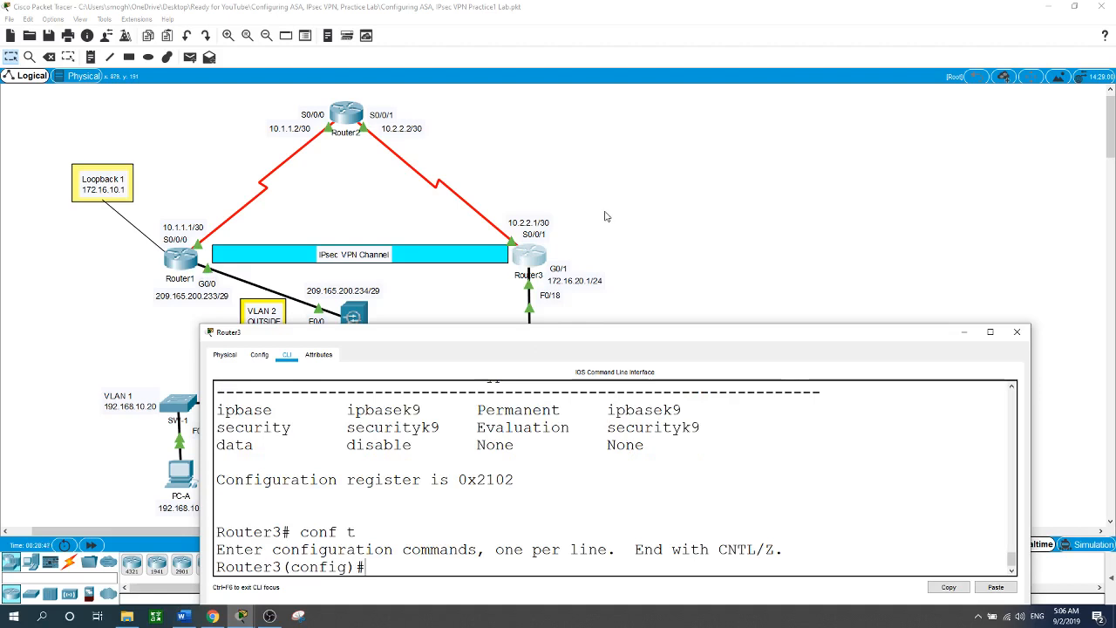
pyautogui.click(606, 216)
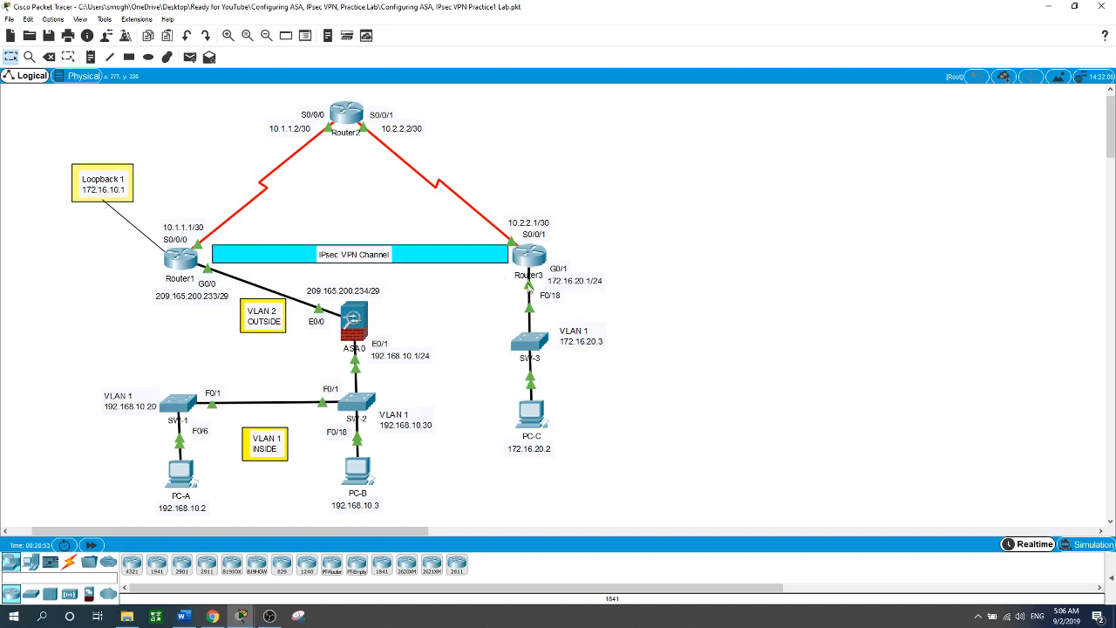
pyautogui.click(529, 255)
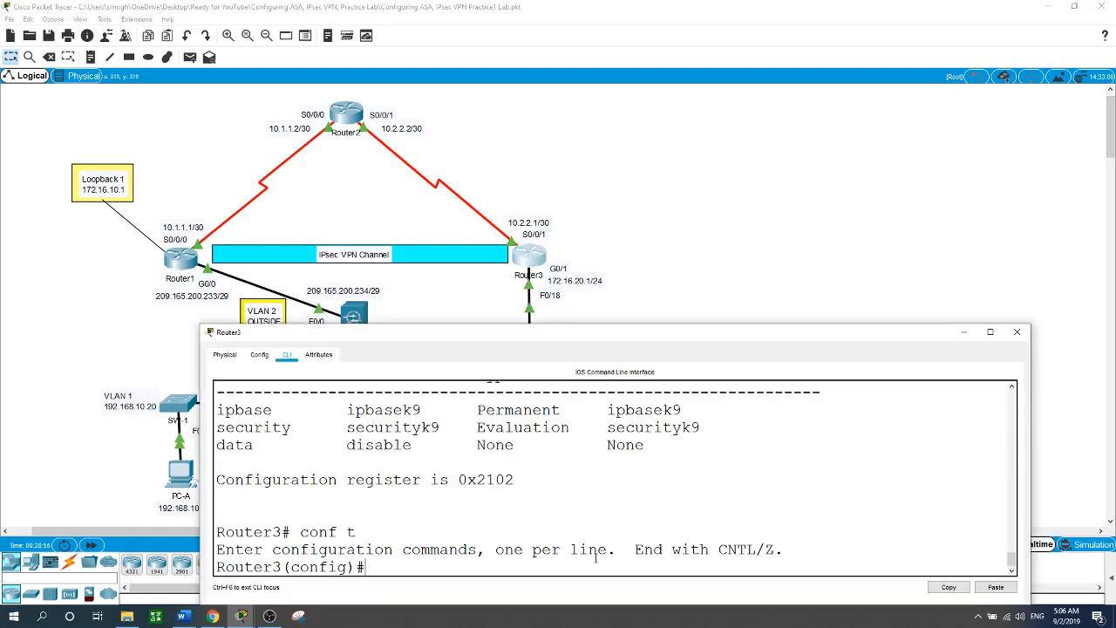
# Add access-list 101 permitting ip 172.16.20.0 0.0.0.255 to 172.16.10.0 0.0.0.255, correcting the wildcard typo.
pyautogui.write('ac')
pyautogui.press('Tab')
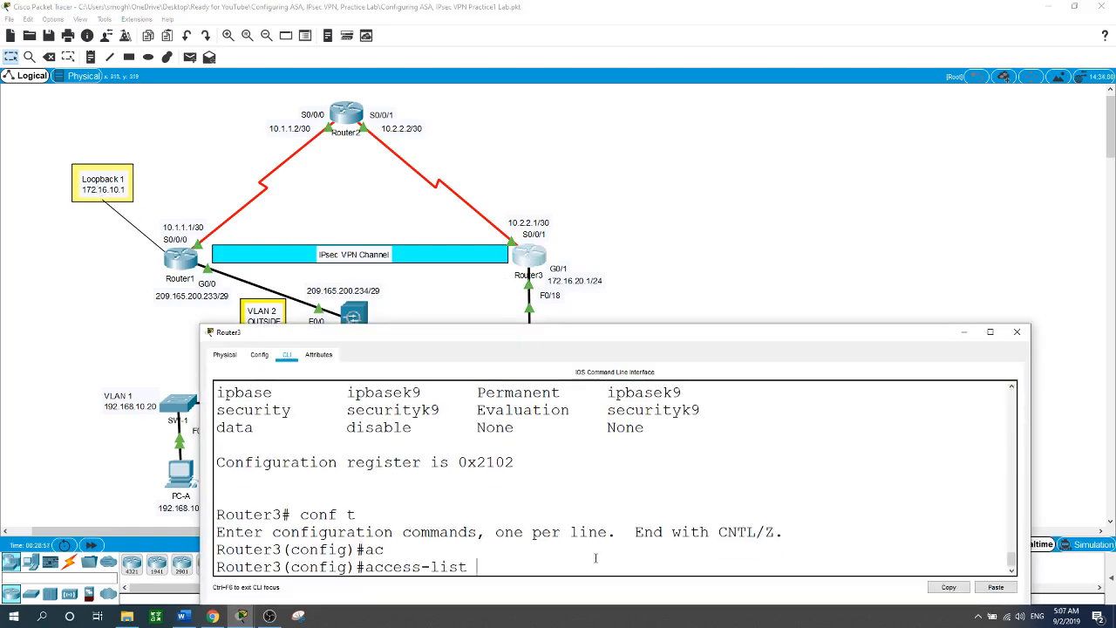
pyautogui.write('101')
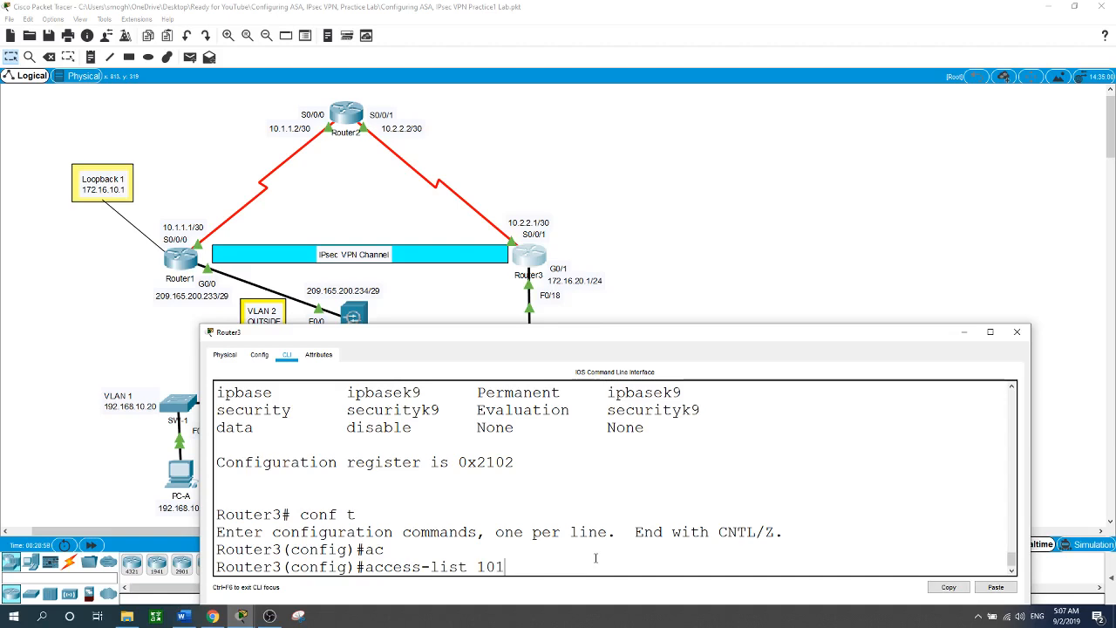
pyautogui.write(' per')
pyautogui.press('Tab')
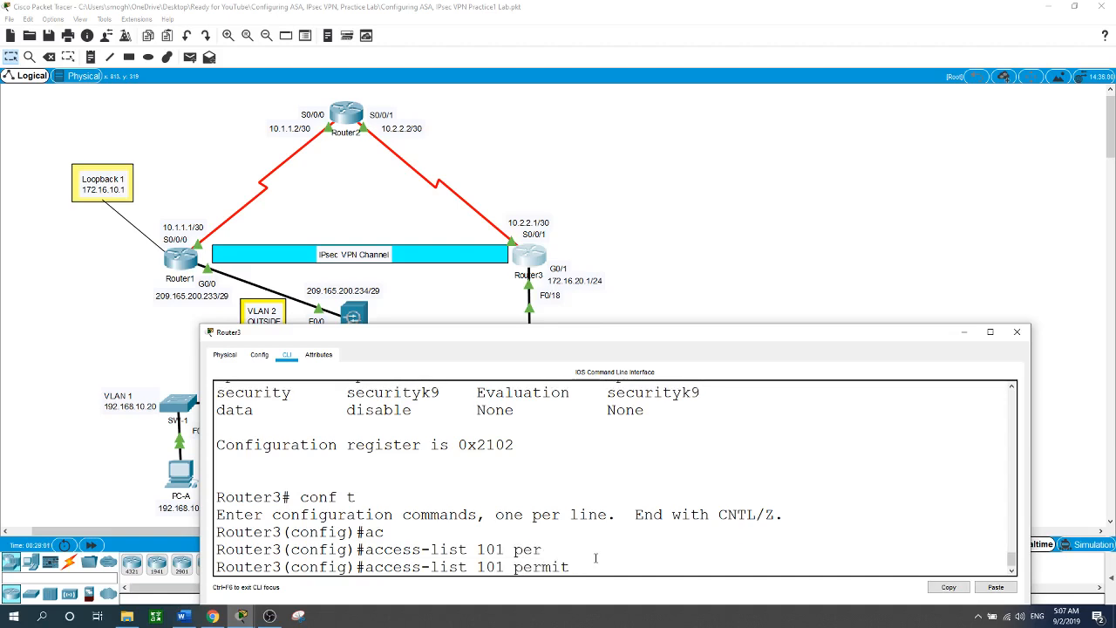
pyautogui.write('ip 172.16.')
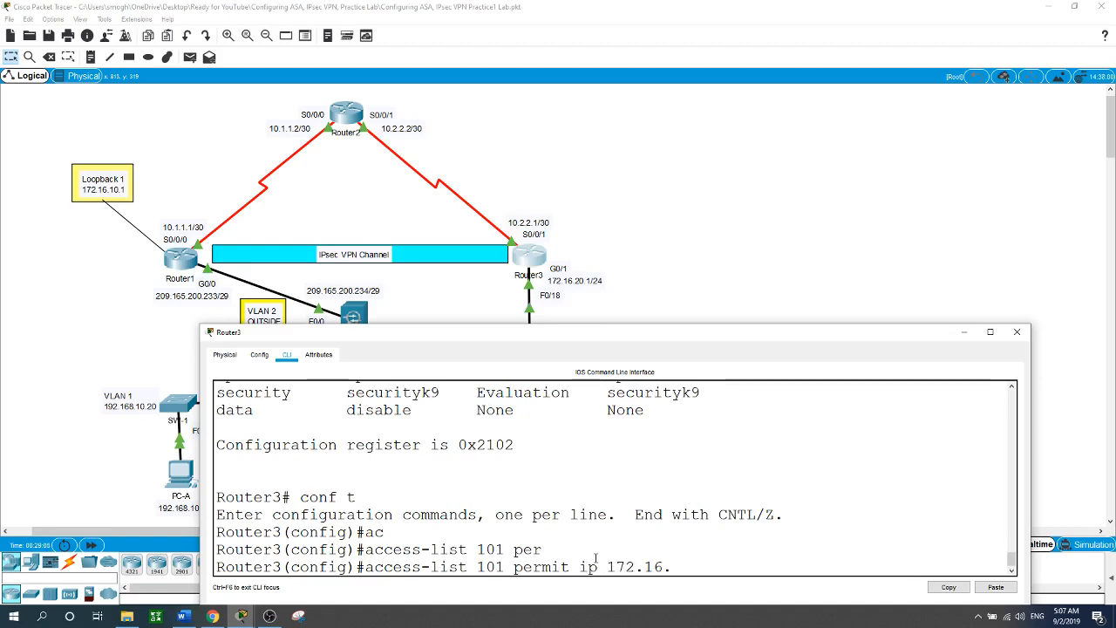
pyautogui.write('20.0 0.0.0.255 172.16.10.')
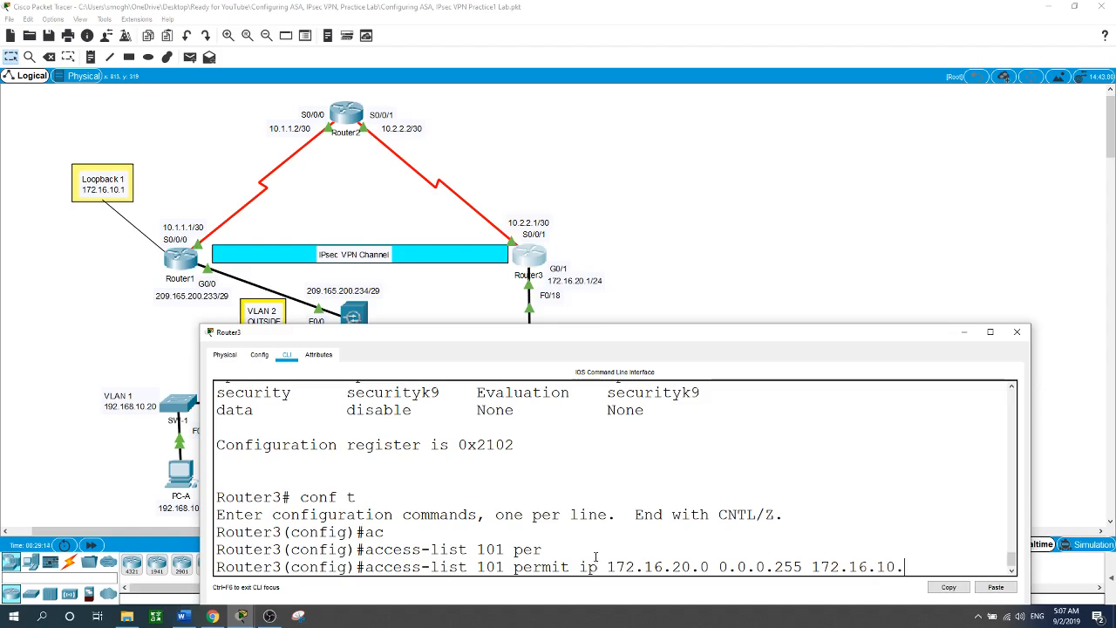
pyautogui.write('0.0.0.0.255')
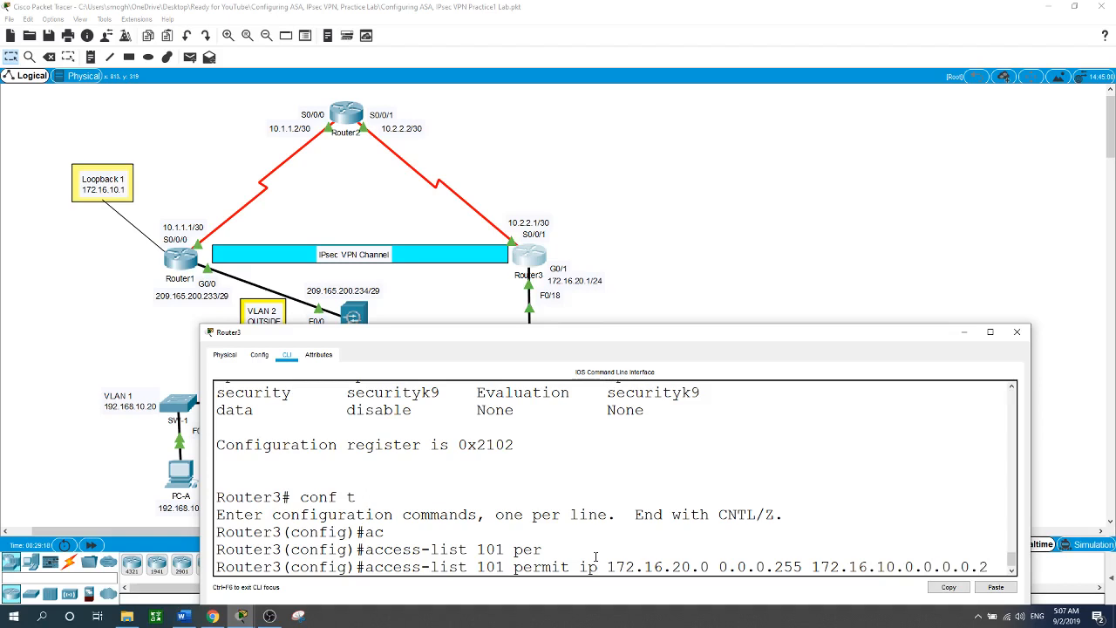
pyautogui.press('Return')
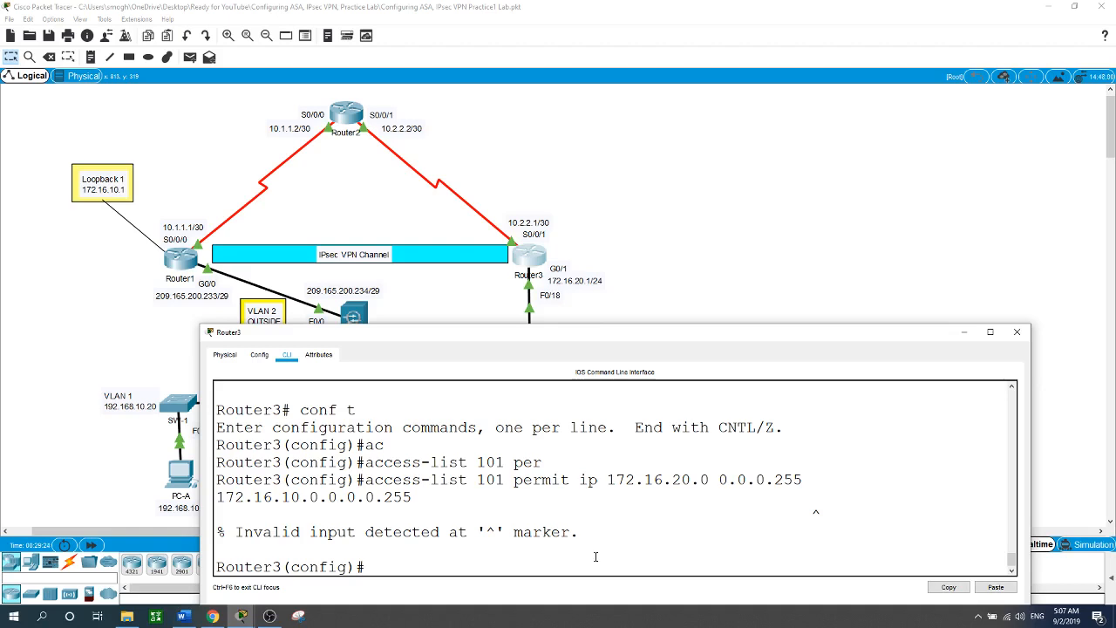
pyautogui.press('Up')
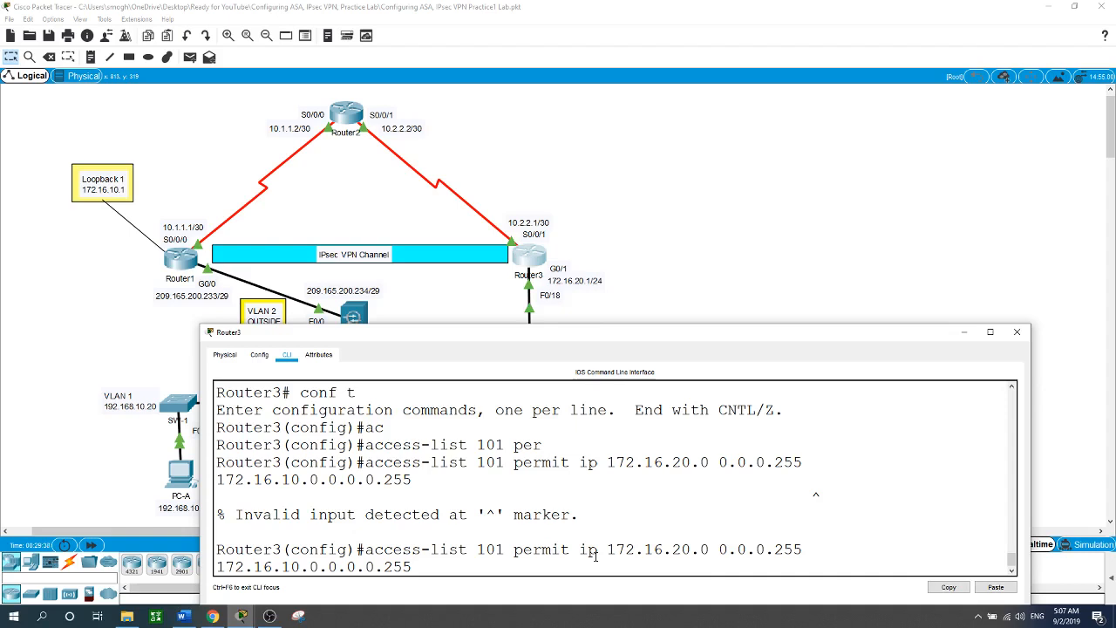
pyautogui.press('BackSpace')
pyautogui.press('BackSpace')
pyautogui.press('BackSpace')
pyautogui.press('BackSpace')
pyautogui.press('BackSpace')
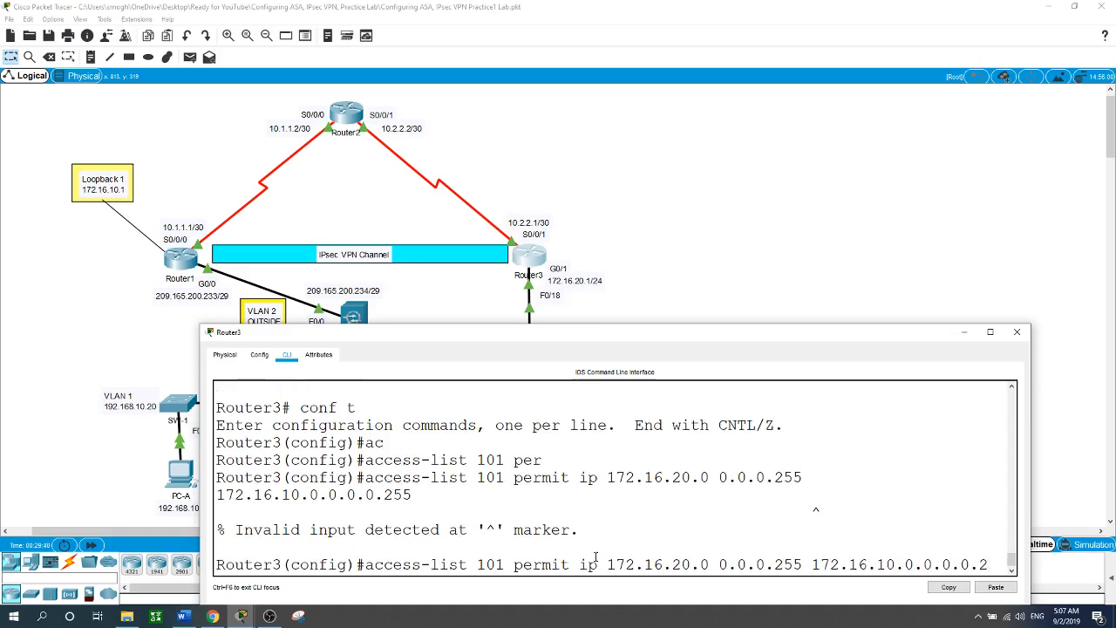
pyautogui.press('BackSpace')
pyautogui.press('BackSpace')
pyautogui.press('BackSpace')
pyautogui.press('BackSpace')
pyautogui.press('BackSpace')
pyautogui.write('0.0.0.255')
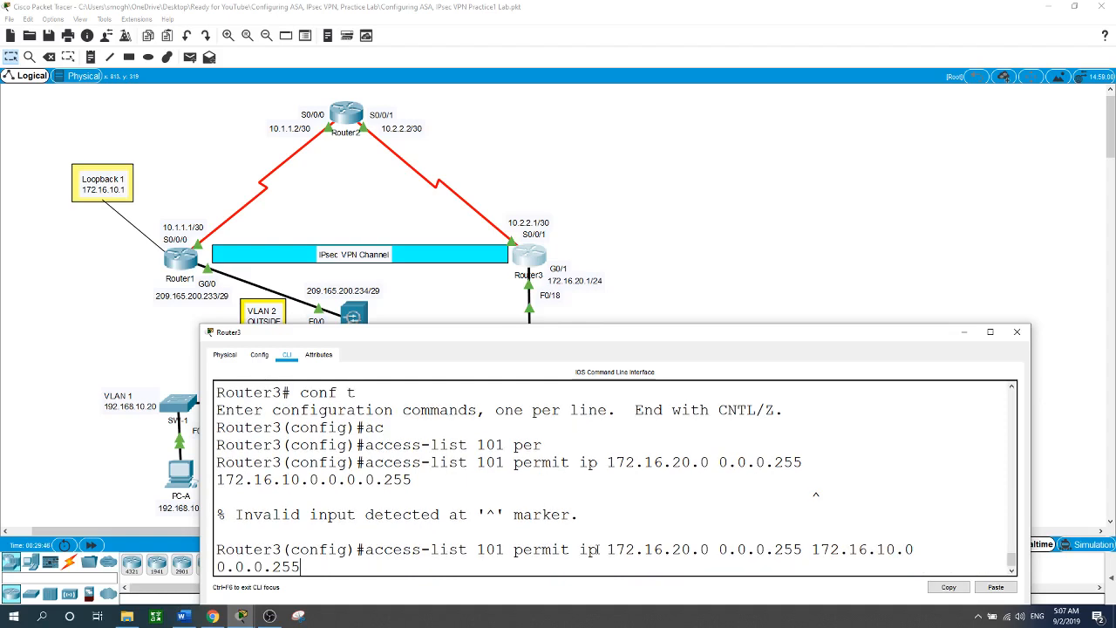
pyautogui.press('Return')
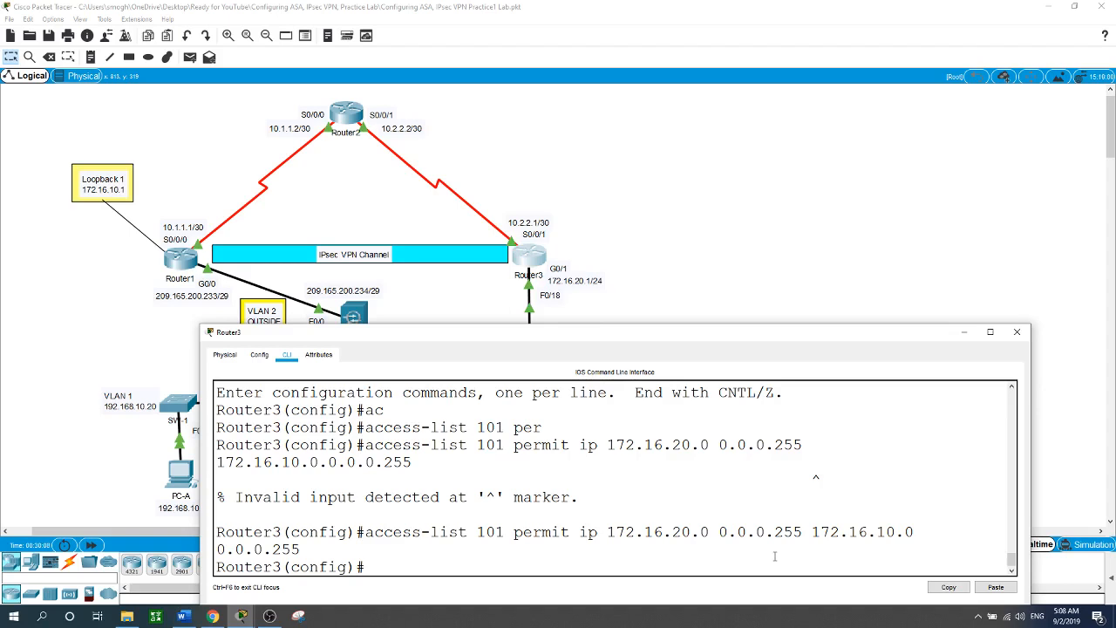
# Create ISAKMP policy 10 on Router3 with AES 256 encryption.
pyautogui.write('cr')
pyautogui.press('Tab')
pyautogui.write('i')
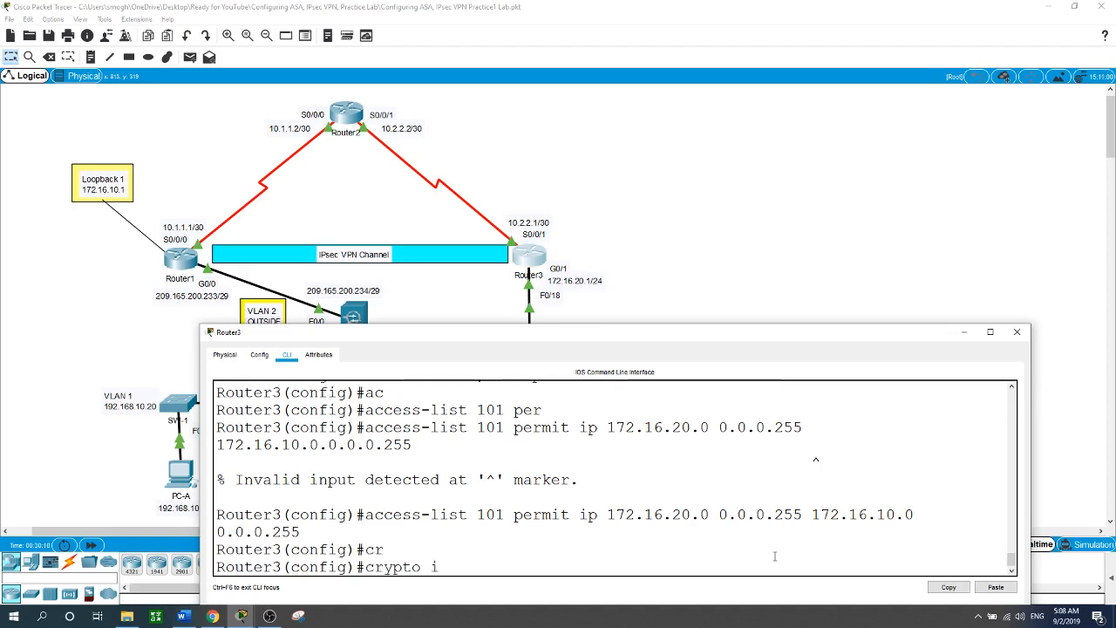
pyautogui.write('sak')
pyautogui.press('Tab')
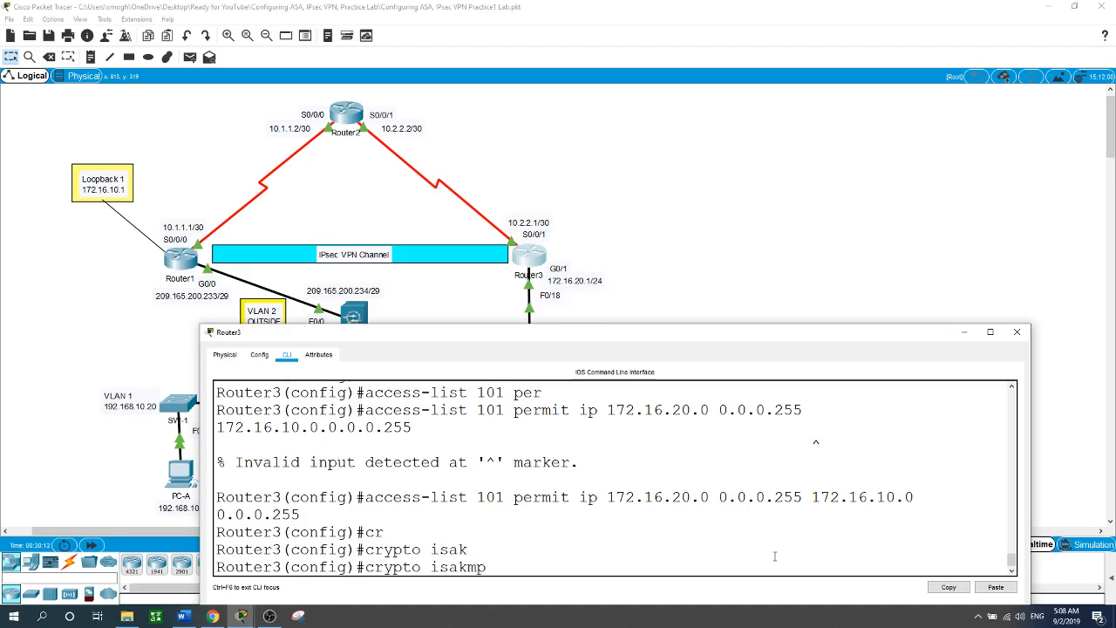
pyautogui.write('po')
pyautogui.press('Tab')
pyautogui.write('10')
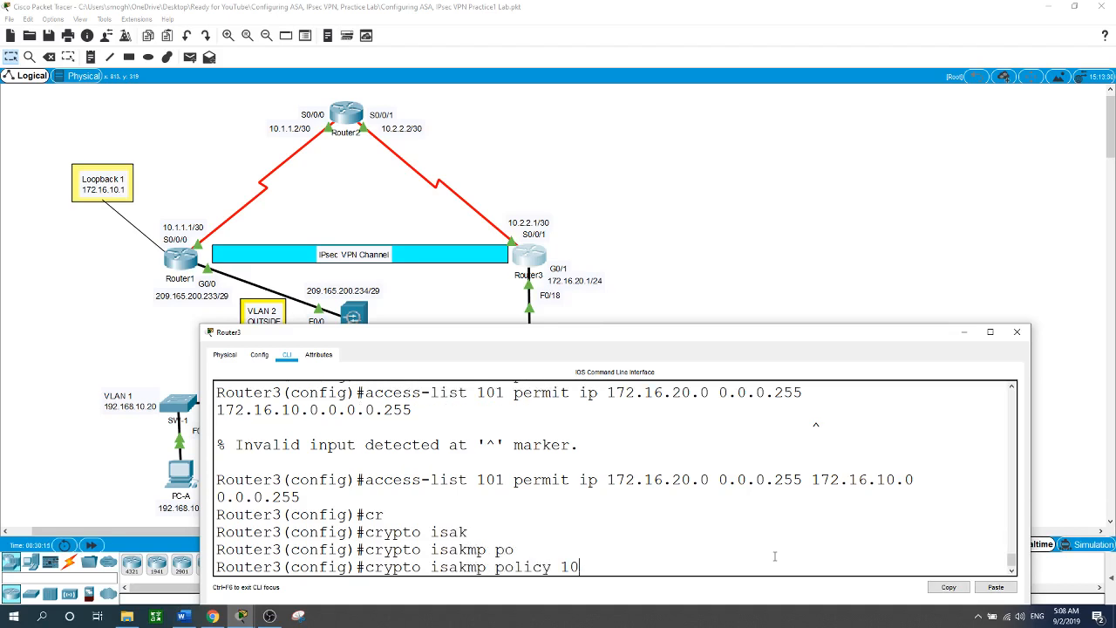
pyautogui.press('Return')
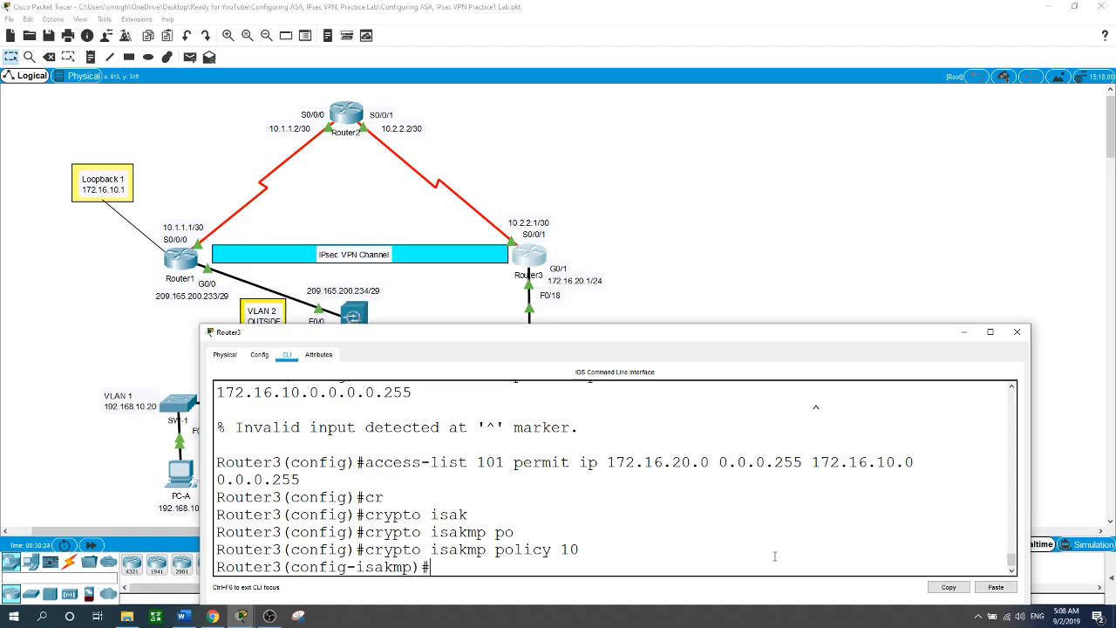
pyautogui.write('cr')
pyautogui.press('Tab')
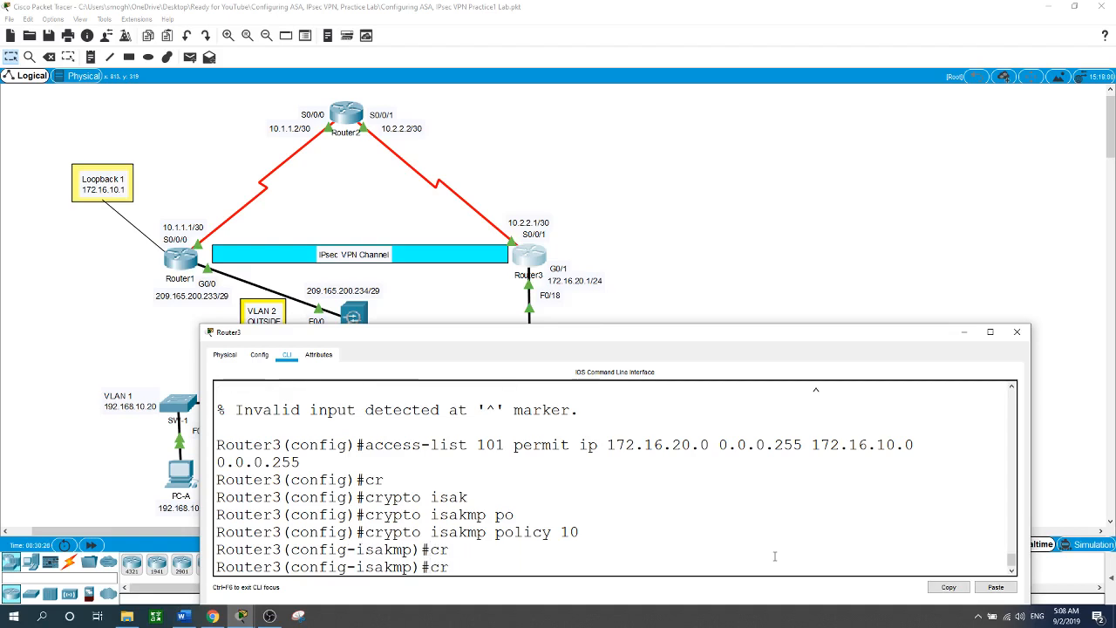
pyautogui.press('BackSpace')
pyautogui.press('BackSpace')
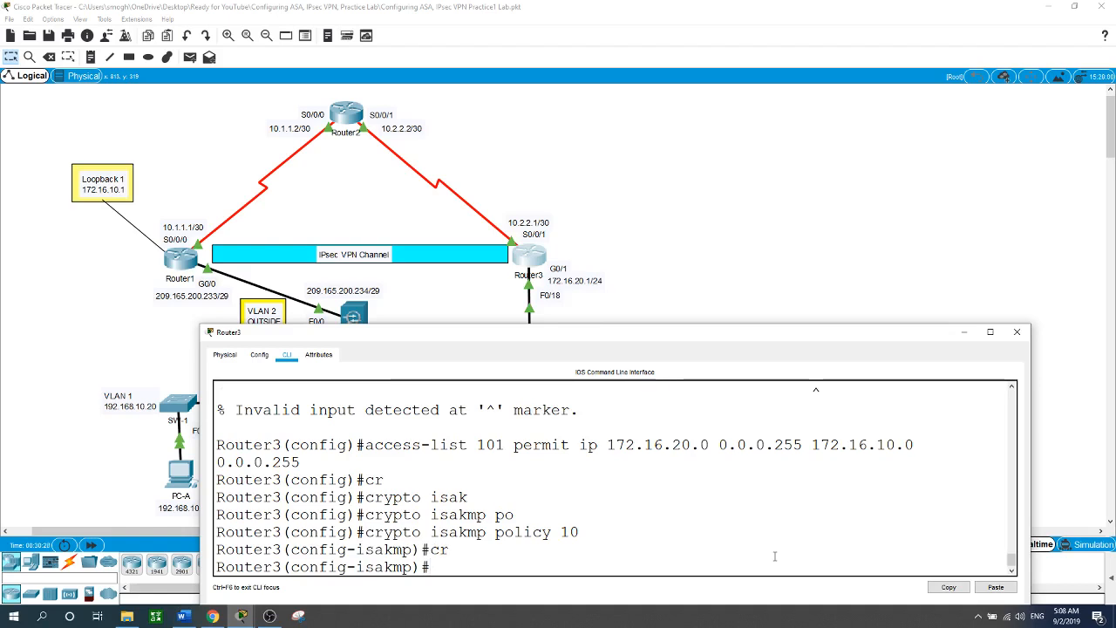
pyautogui.write('en')
pyautogui.press('Tab')
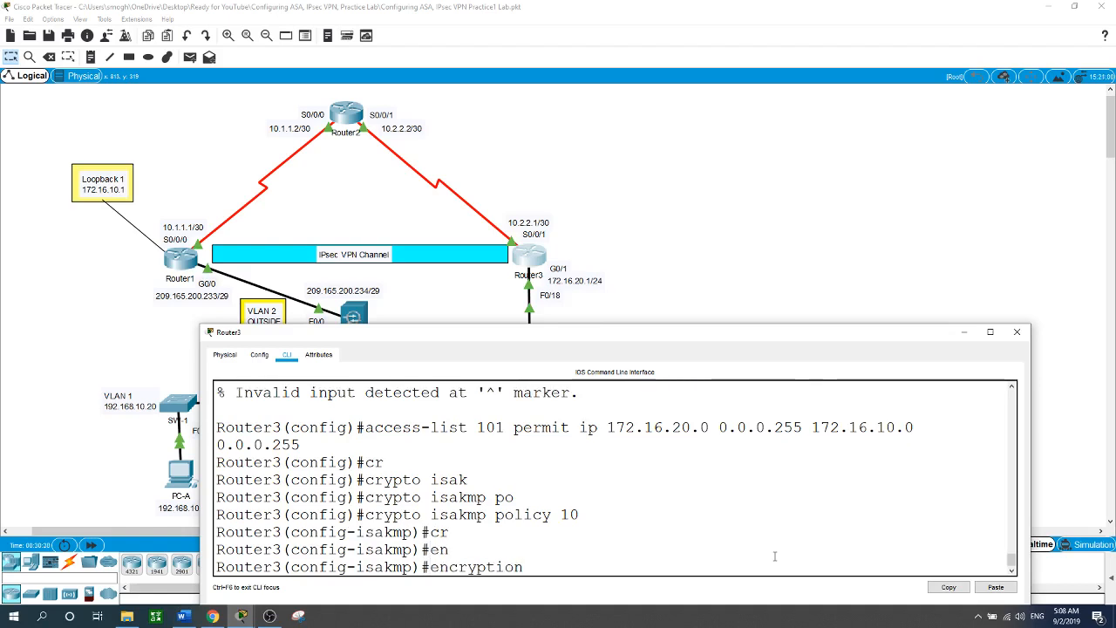
pyautogui.write('aes 256')
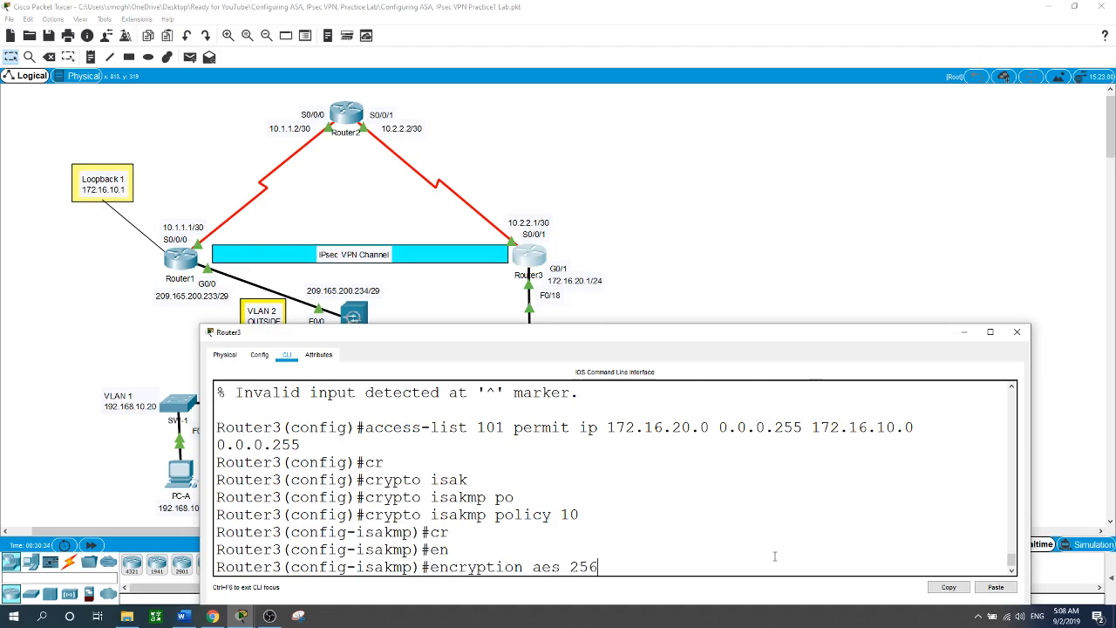
pyautogui.press('Return')
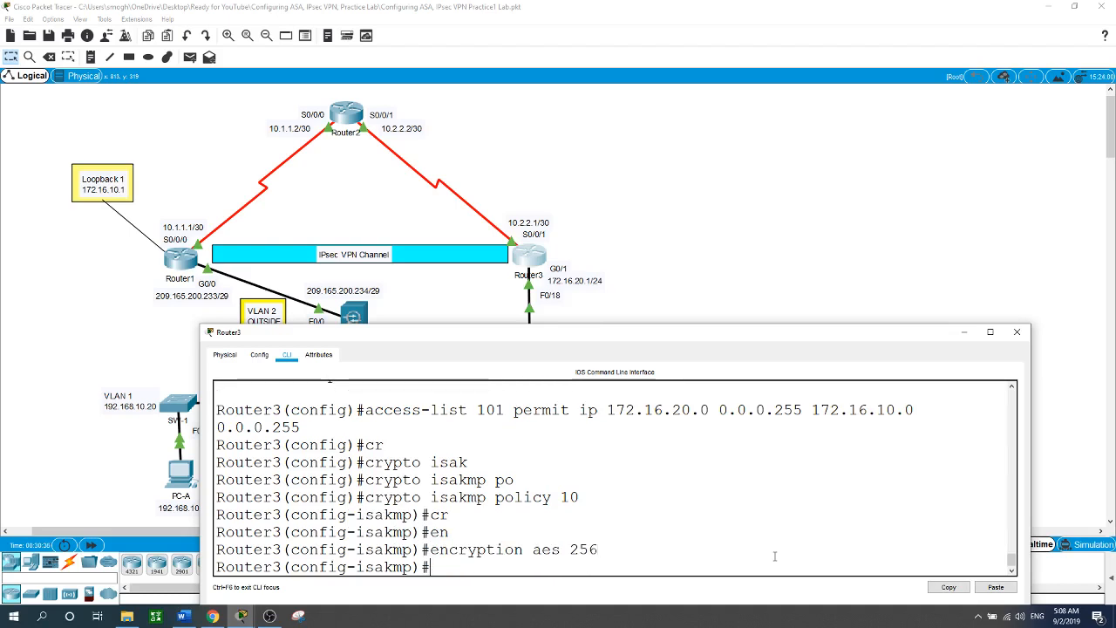
# Set the policy's authentication to pre-share and hash to SHA.
pyautogui.write('aut')
pyautogui.press('Tab')
pyautogui.write('pr')
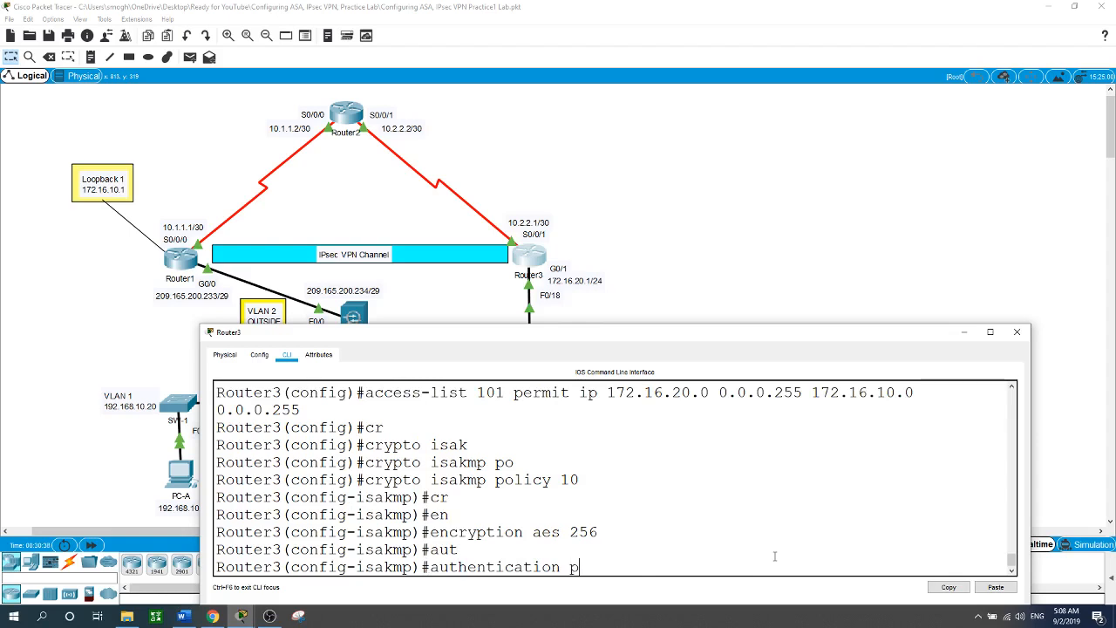
pyautogui.press('Tab')
pyautogui.press('Return')
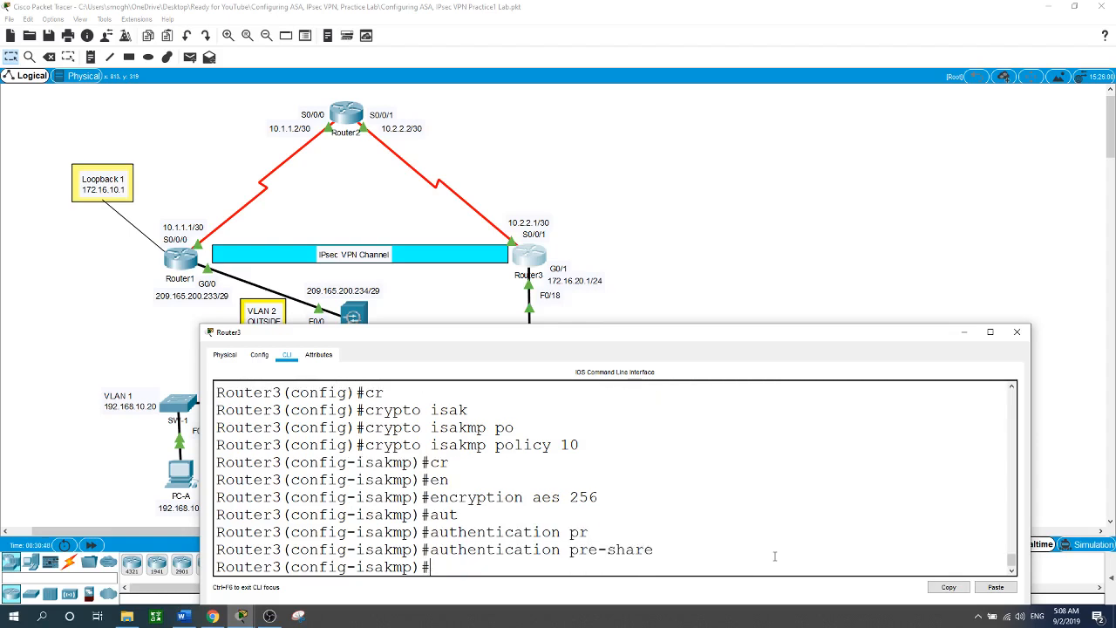
pyautogui.write('h')
pyautogui.press('Tab')
pyautogui.write('sh')
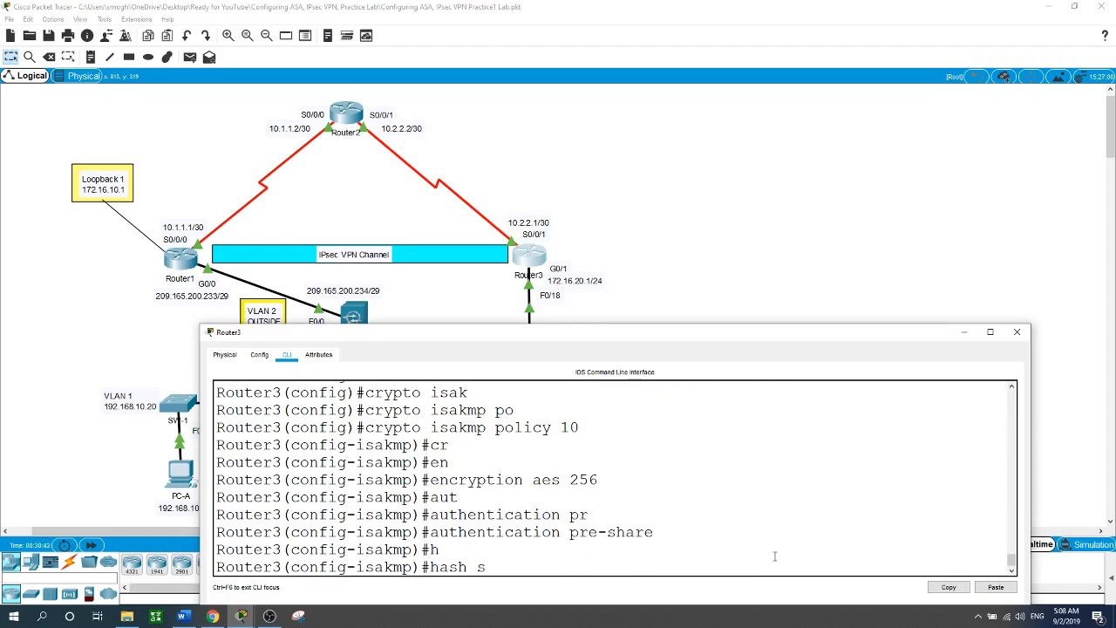
pyautogui.press('Tab')
pyautogui.press('Return')
# Set Diffie-Hellman group 5 and lifetime 7000, then exit the policy.
pyautogui.write('gre')
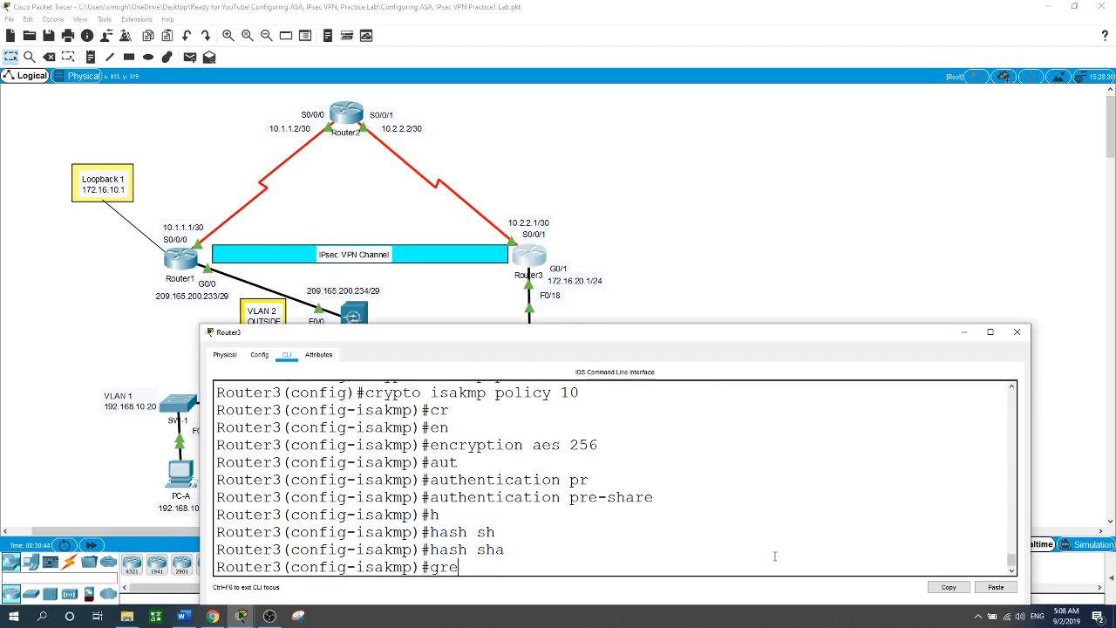
pyautogui.press('Tab')
pyautogui.press('BackSpace')
pyautogui.press('Tab')
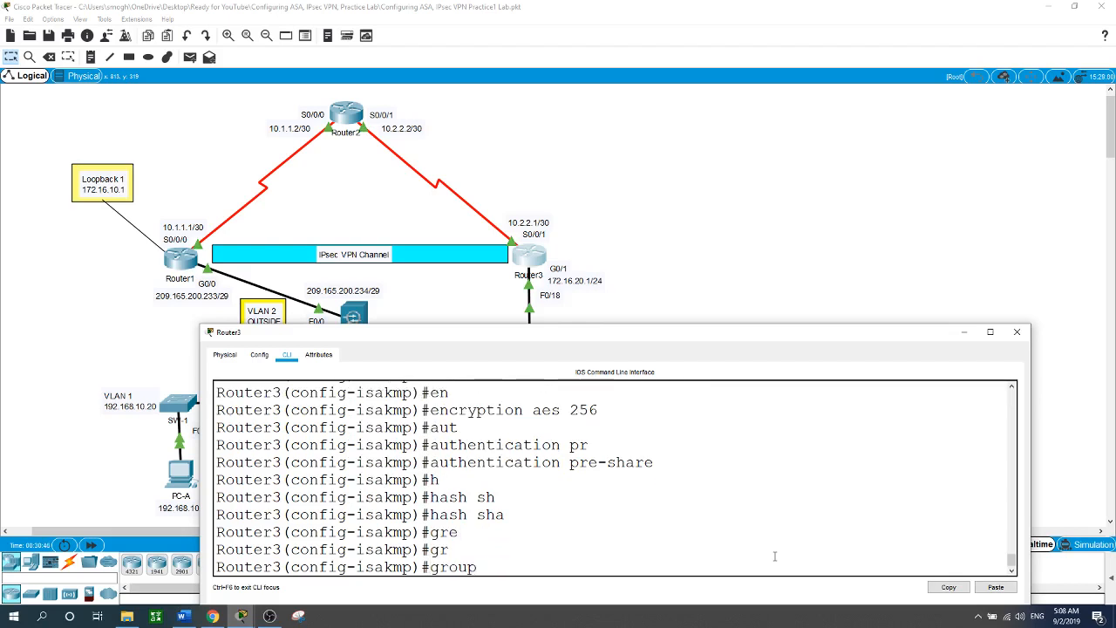
pyautogui.write('5')
pyautogui.press('Return')
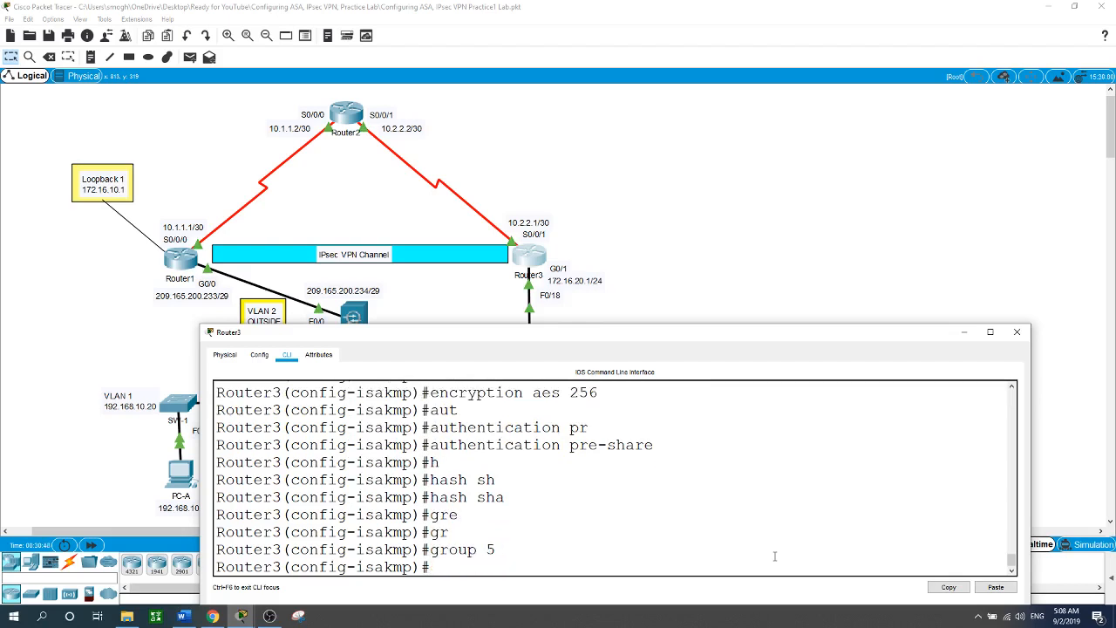
pyautogui.write('lif')
pyautogui.press('Tab')
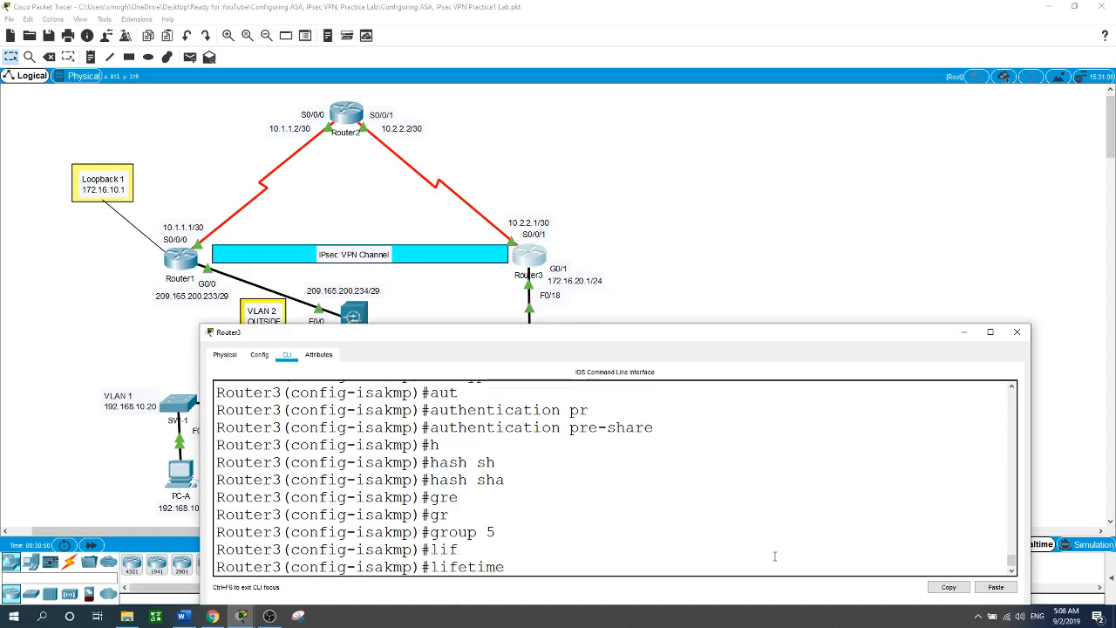
pyautogui.write('7000')
pyautogui.press('Return')
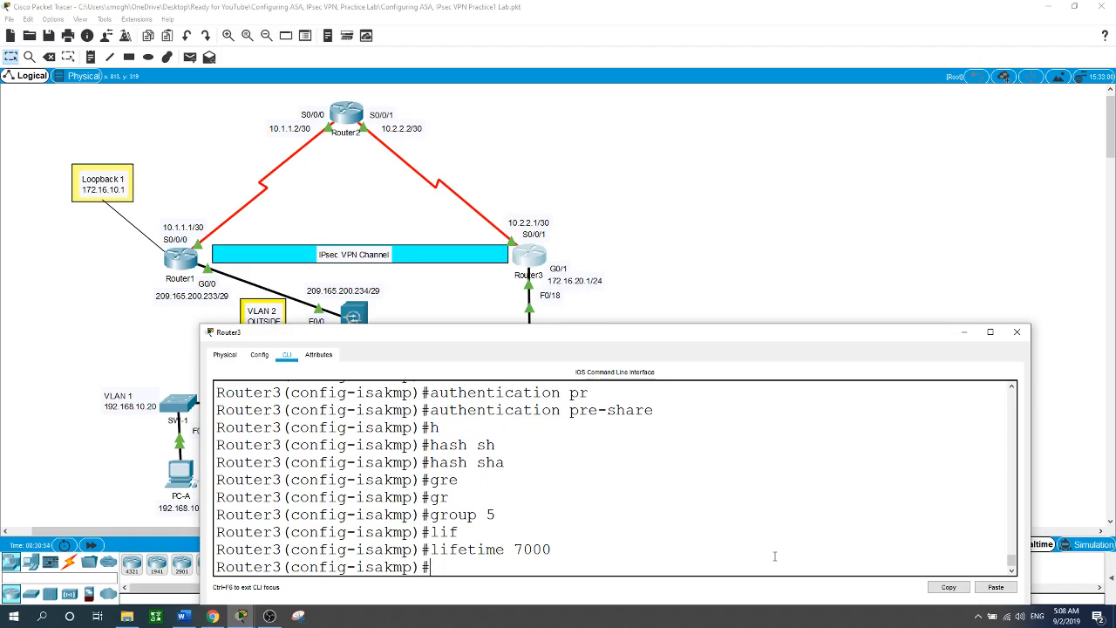
pyautogui.write('exit')
pyautogui.press('Return')
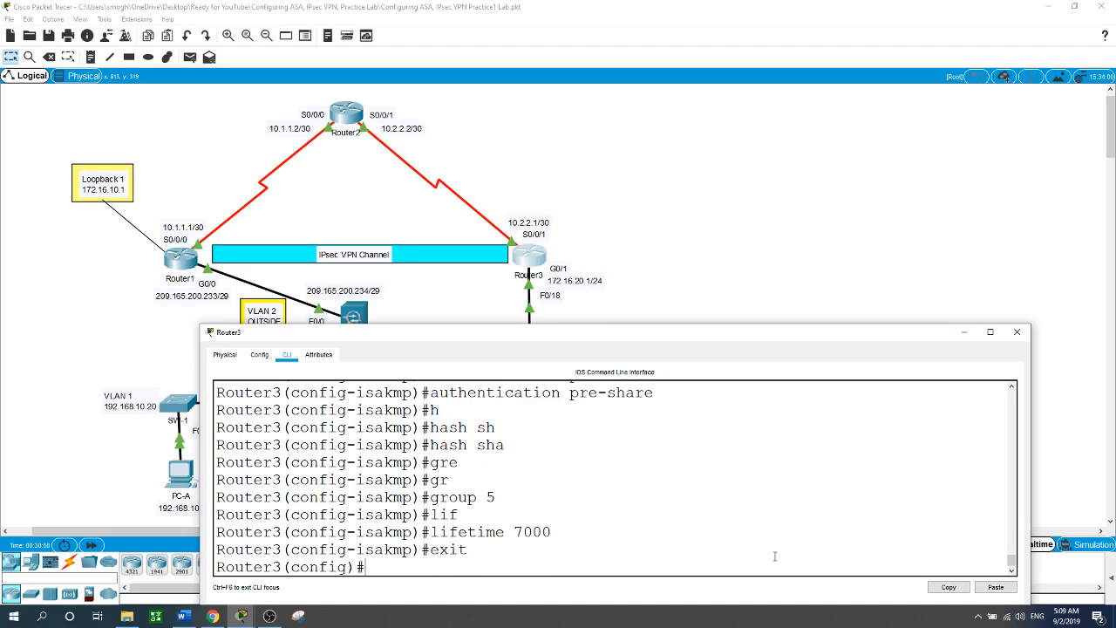
# Enter 'crypto isakmp key' with the pre-shared key for peer address 10.1.1.1 on Router3.
pyautogui.write('cr')
pyautogui.press('Tab')
pyautogui.write('i')
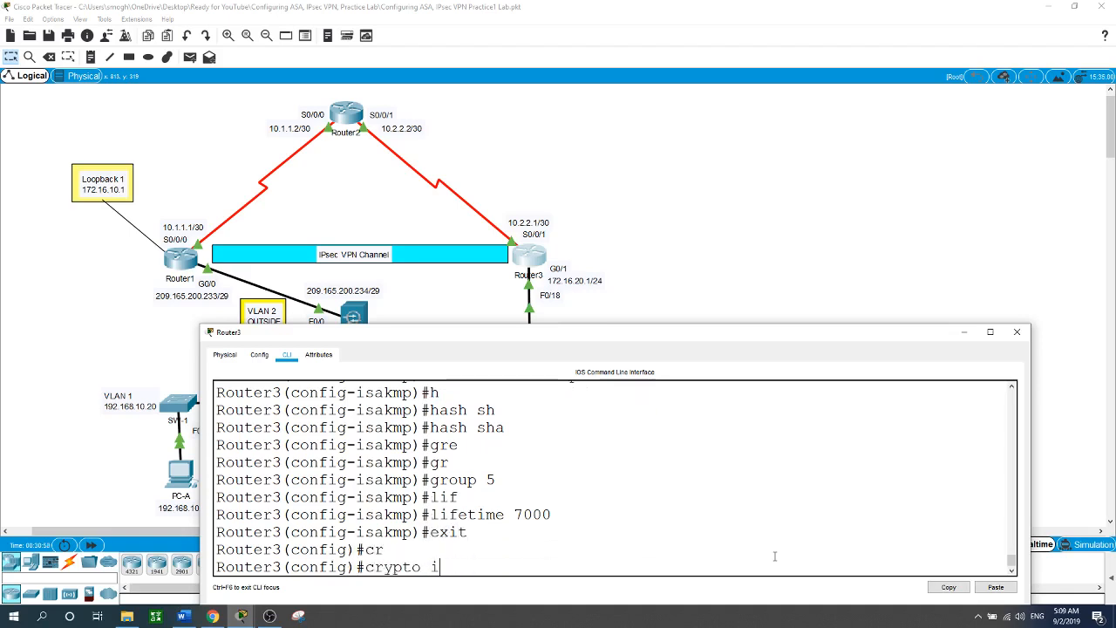
pyautogui.write('s')
pyautogui.press('Tab')
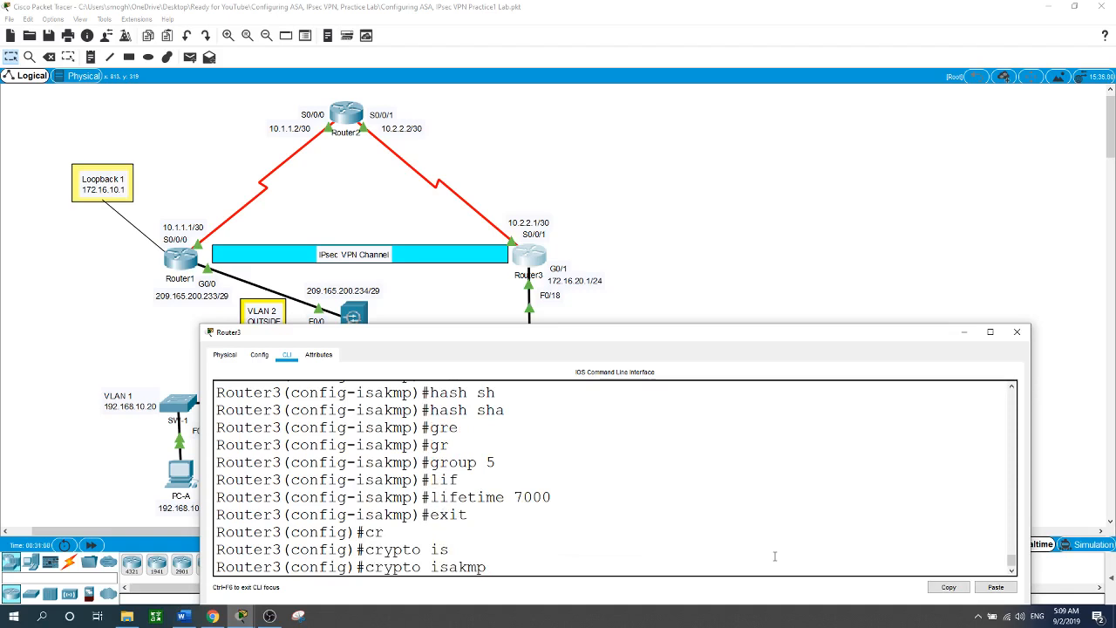
pyautogui.write('k')
pyautogui.press('Tab')
pyautogui.write('cis')
pyautogui.press('Tab')
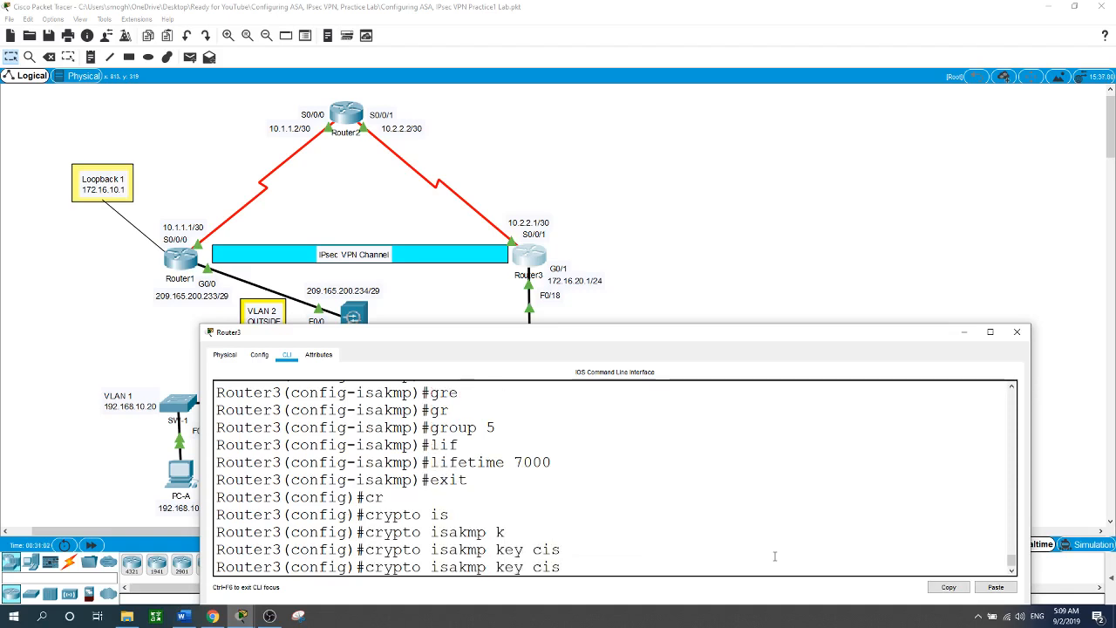
pyautogui.write('co ad')
pyautogui.press('Tab')
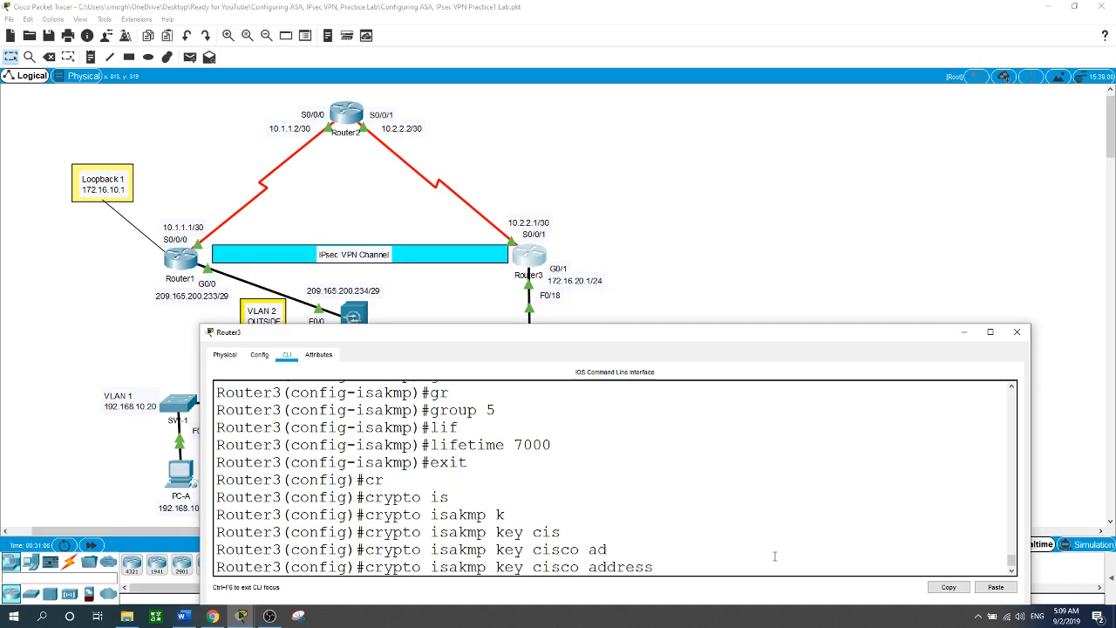
pyautogui.write('10.1.1.1')
pyautogui.press('Return')
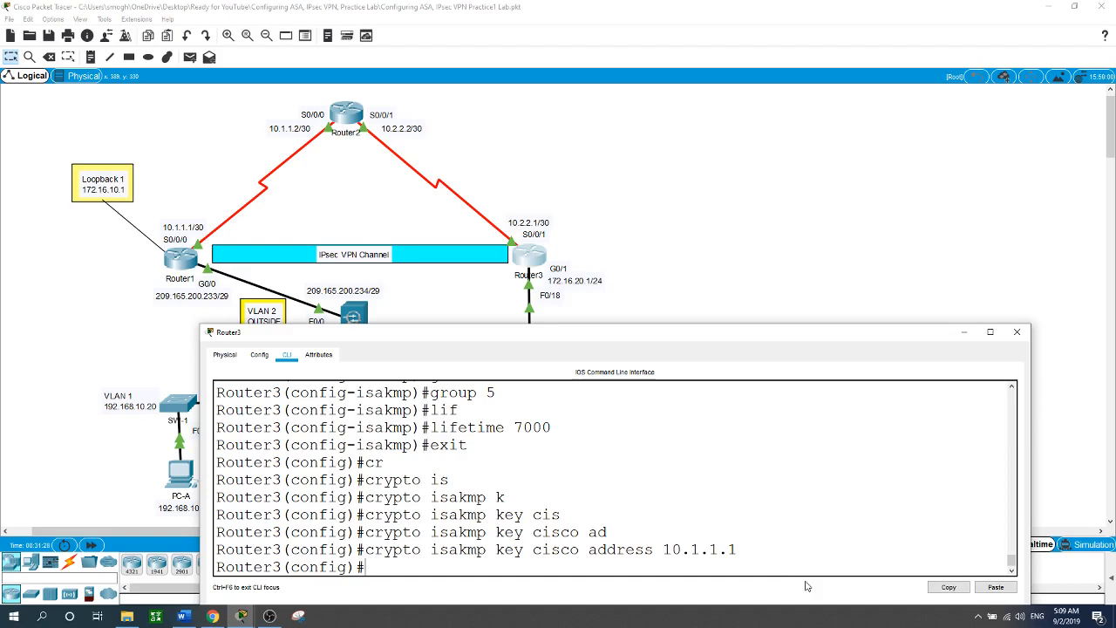
pyautogui.click(807, 285)
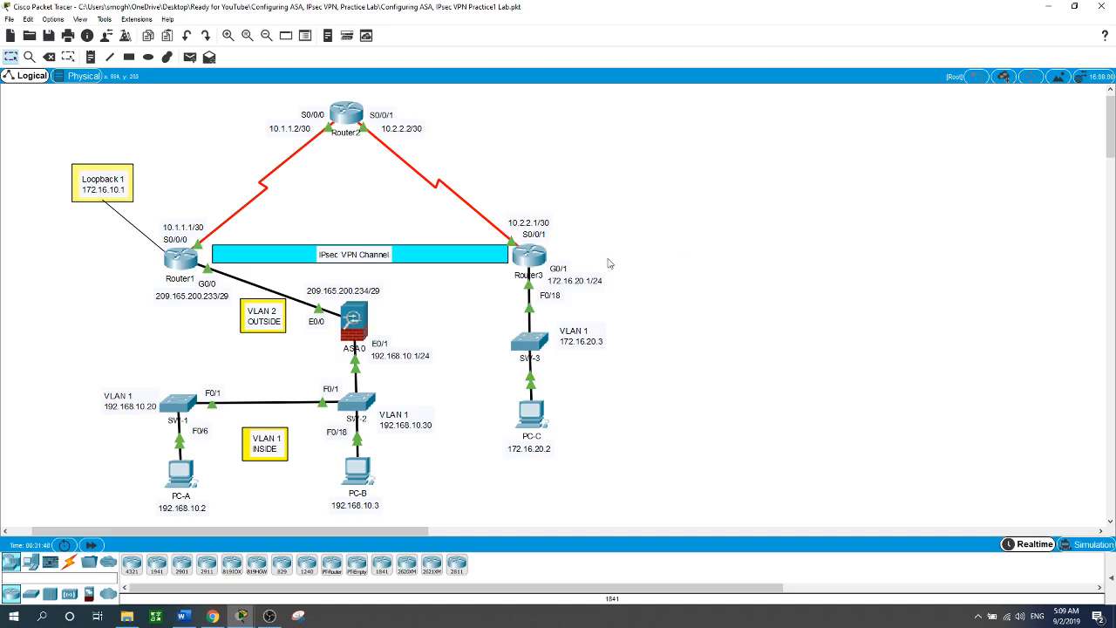
# On Router3, create IPsec transform set VPN-SET with esp-aes 256 and esp-sha-hmac.
pyautogui.click(532, 260)
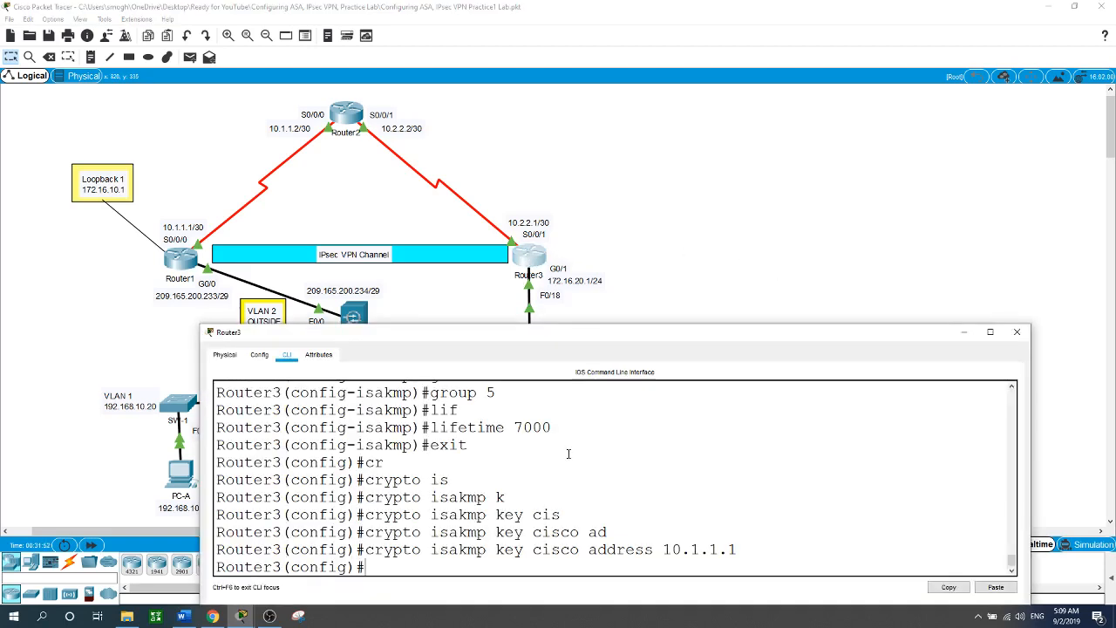
pyautogui.write('cr')
pyautogui.press('Tab')
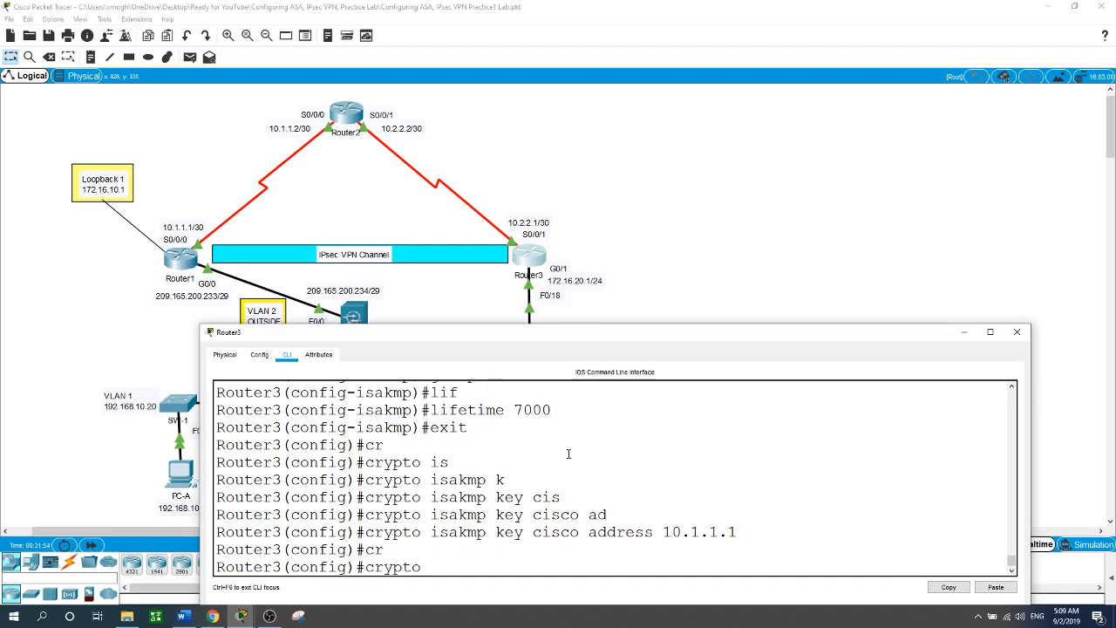
pyautogui.write('ip')
pyautogui.press('Tab')
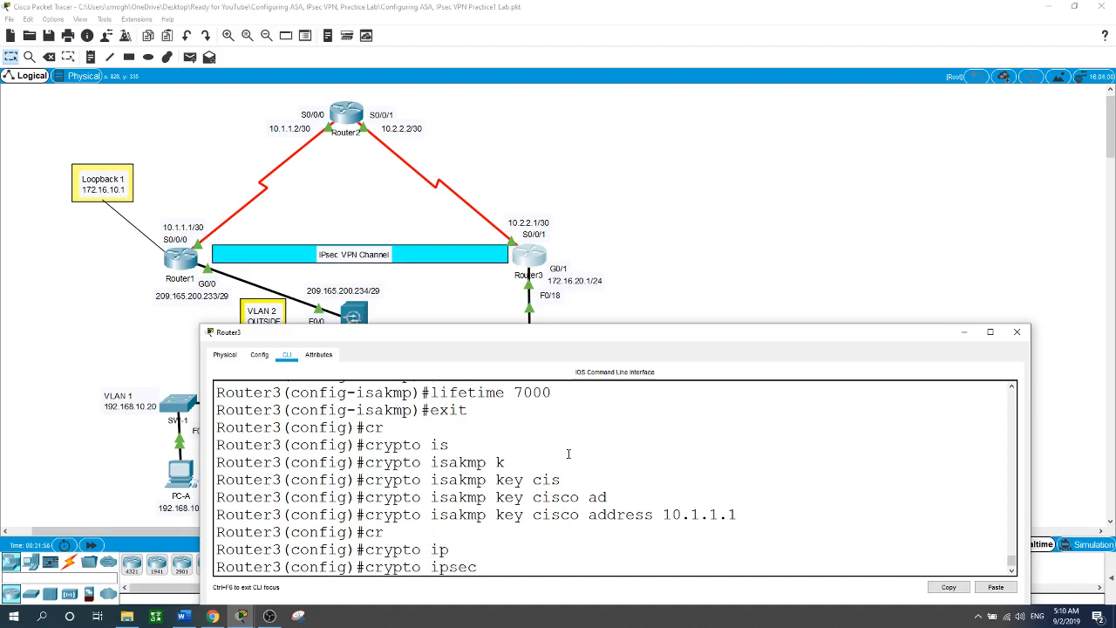
pyautogui.write('tr')
pyautogui.press('Tab')
pyautogui.write('V')
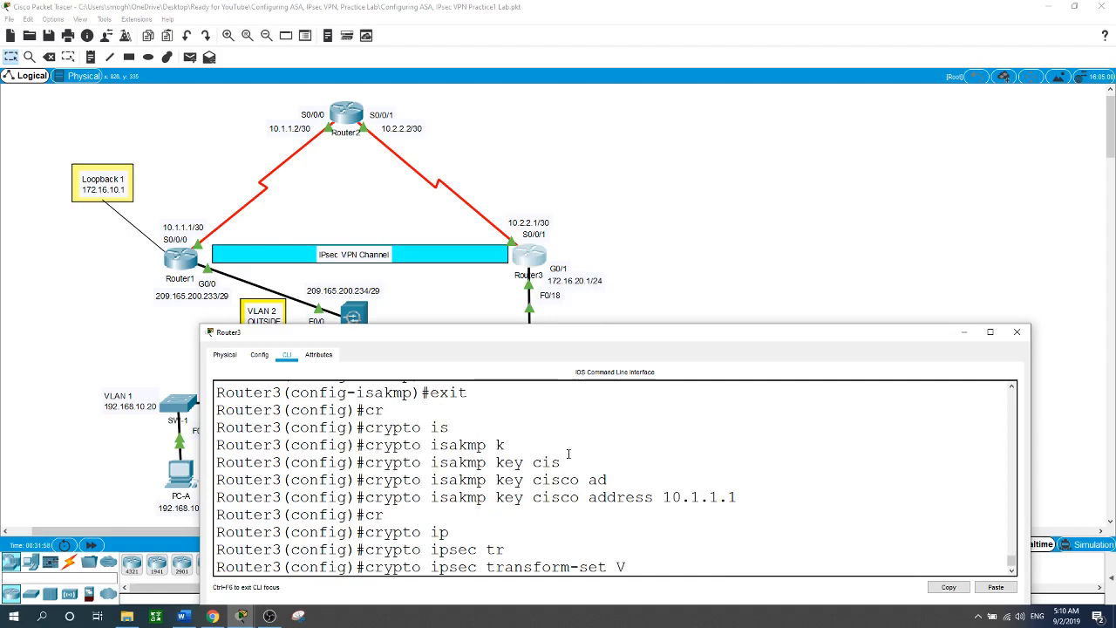
pyautogui.write('PN-SET esp-aes 2')
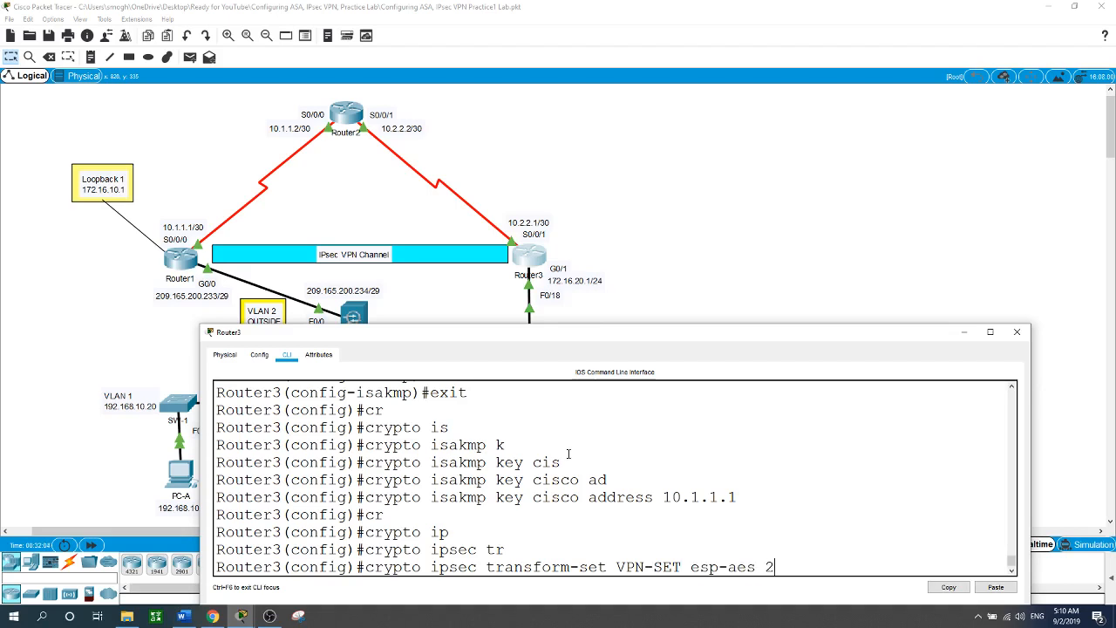
pyautogui.write('56 esp-sh')
pyautogui.press('Tab')
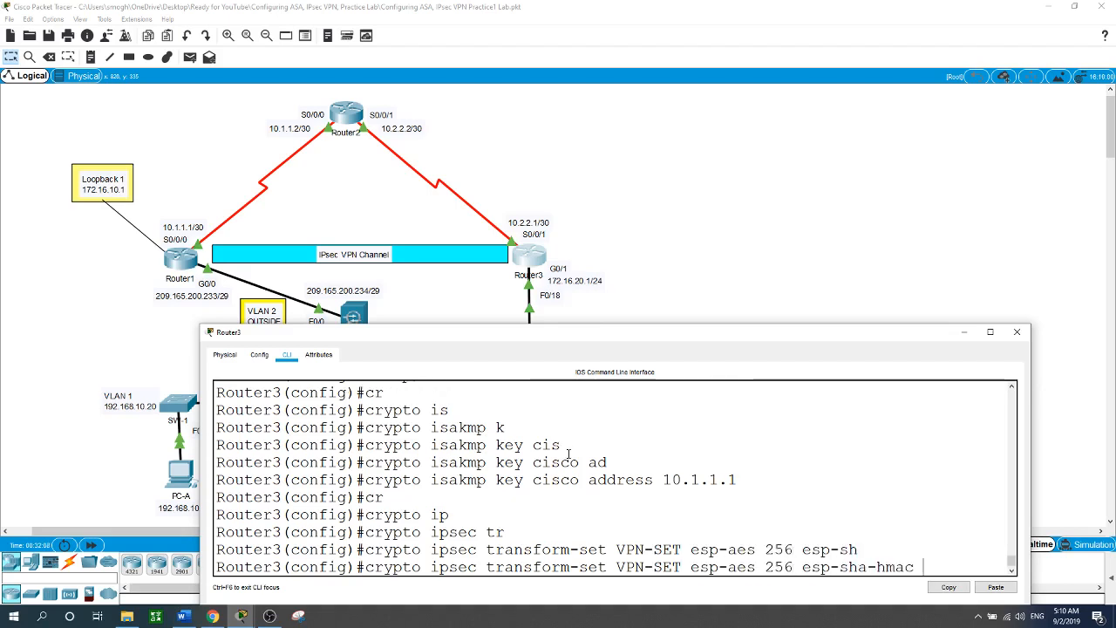
pyautogui.press('Return')
pyautogui.write('cr')
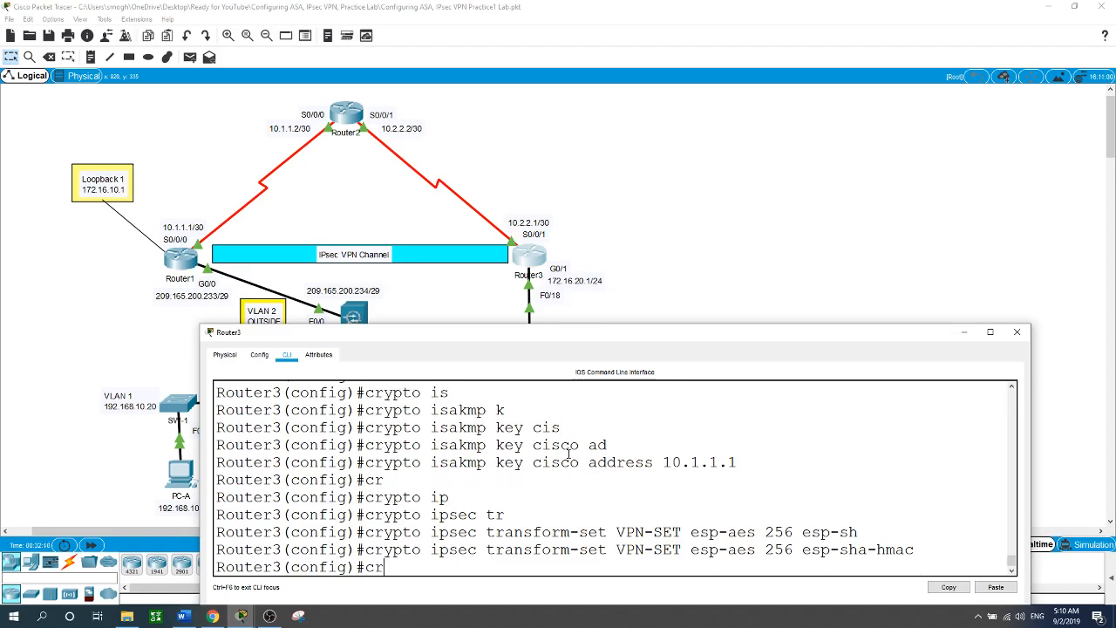
pyautogui.press('Tab')
# Create crypto map CMAP entry 10 ipsec-isakmp with peer 10.1.1.1.
pyautogui.write('m')
pyautogui.press('Tab')
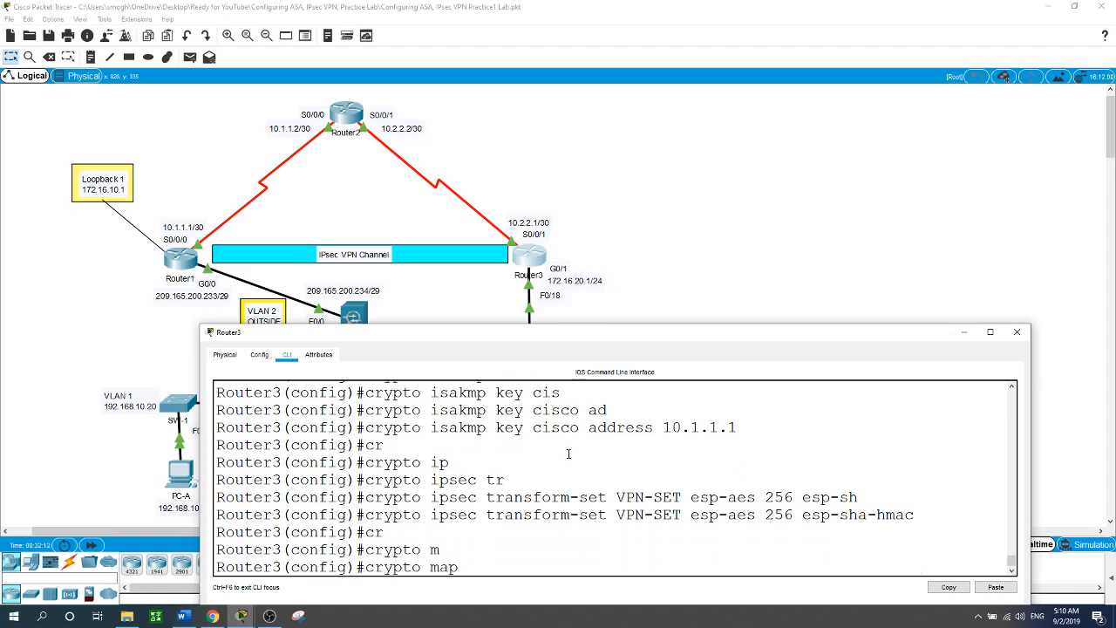
pyautogui.write('CMAP 10 ip')
pyautogui.press('Tab')
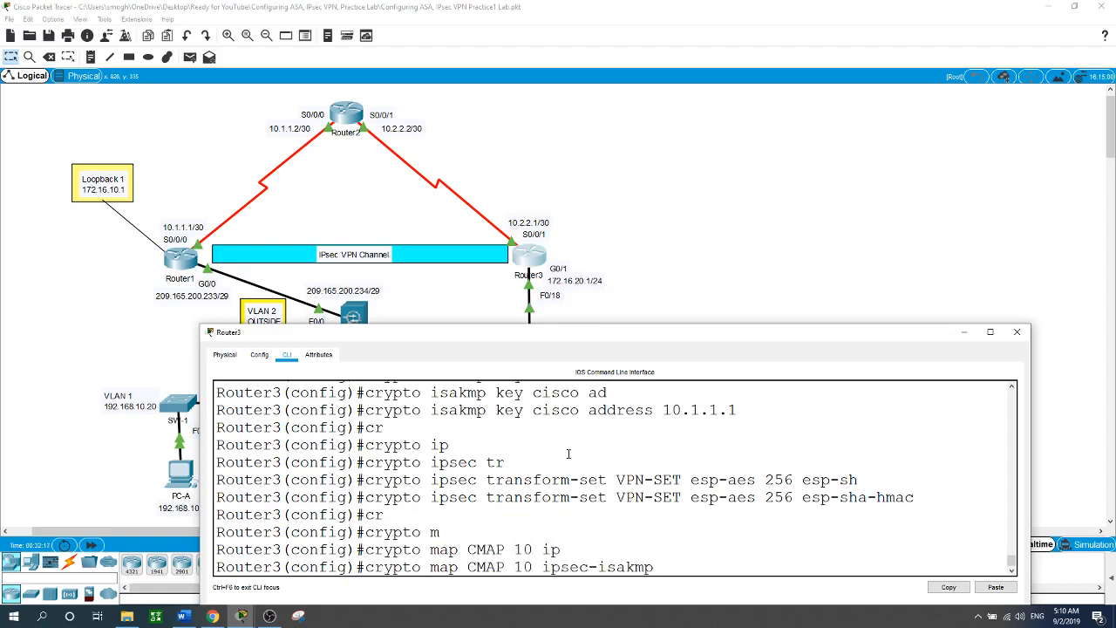
pyautogui.press('Return')
pyautogui.write('se')
pyautogui.press('Tab')
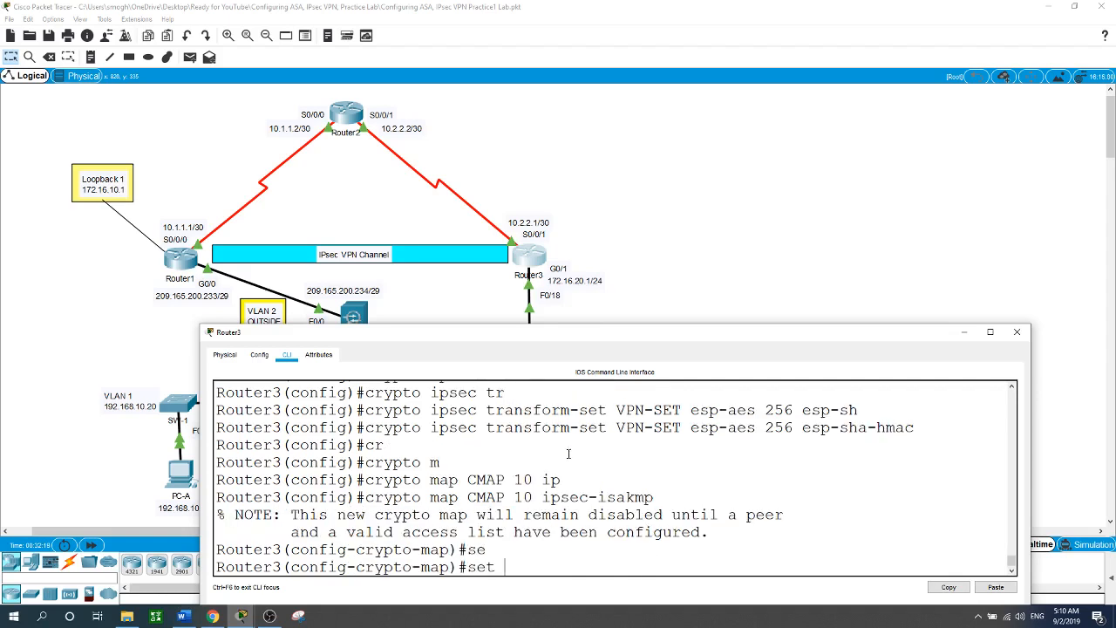
pyautogui.write('pe')
pyautogui.press('Tab')
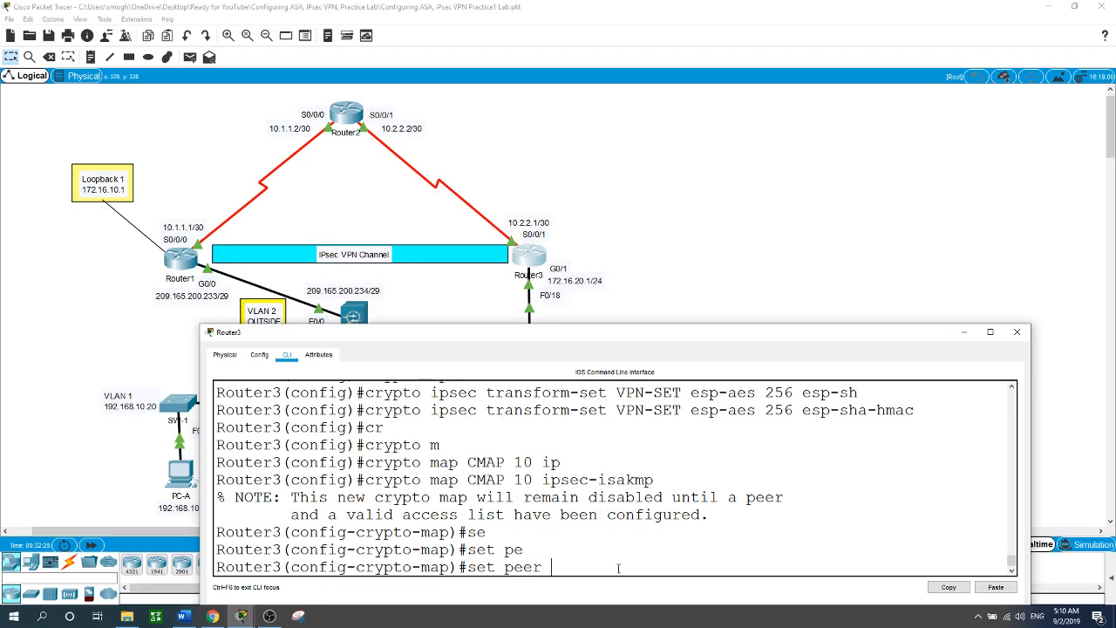
pyautogui.write('10.1.1.1')
pyautogui.press('Return')
# Give CMAP PFS group5, transform set VPN-SET and match address 101, then exit.
pyautogui.write('set')
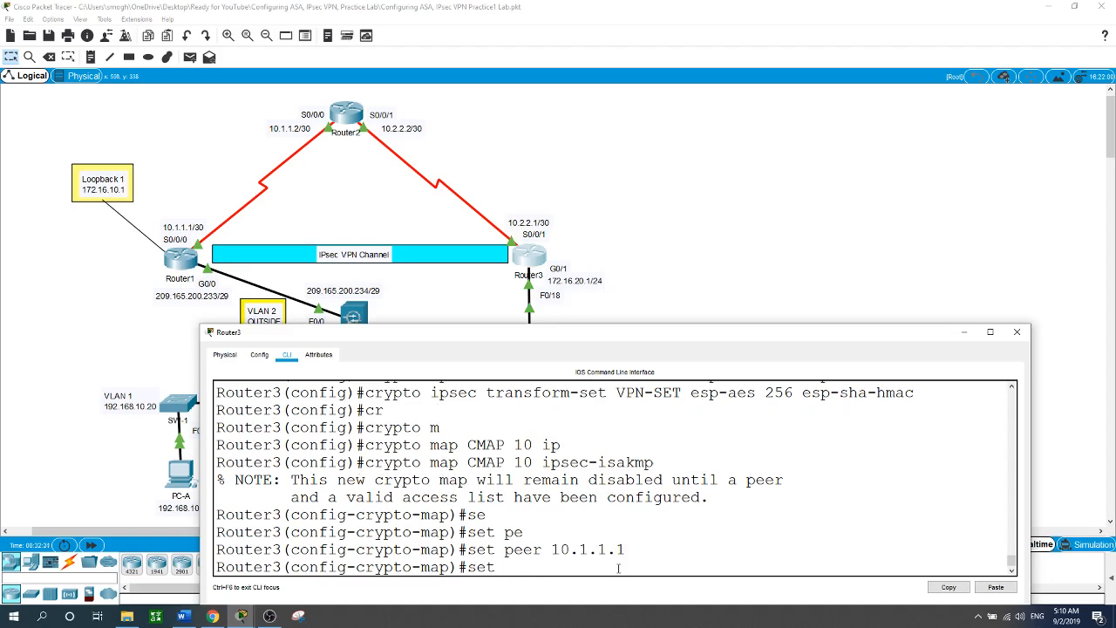
pyautogui.write(' pfs group5')
pyautogui.press('Return')
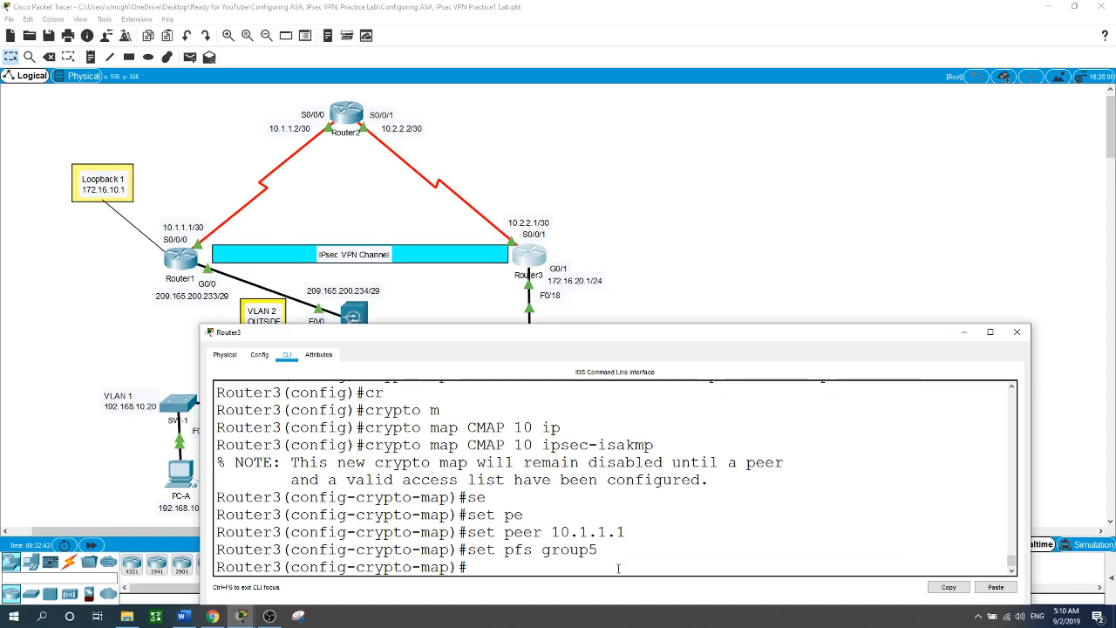
pyautogui.write('set tr')
pyautogui.press('Tab')
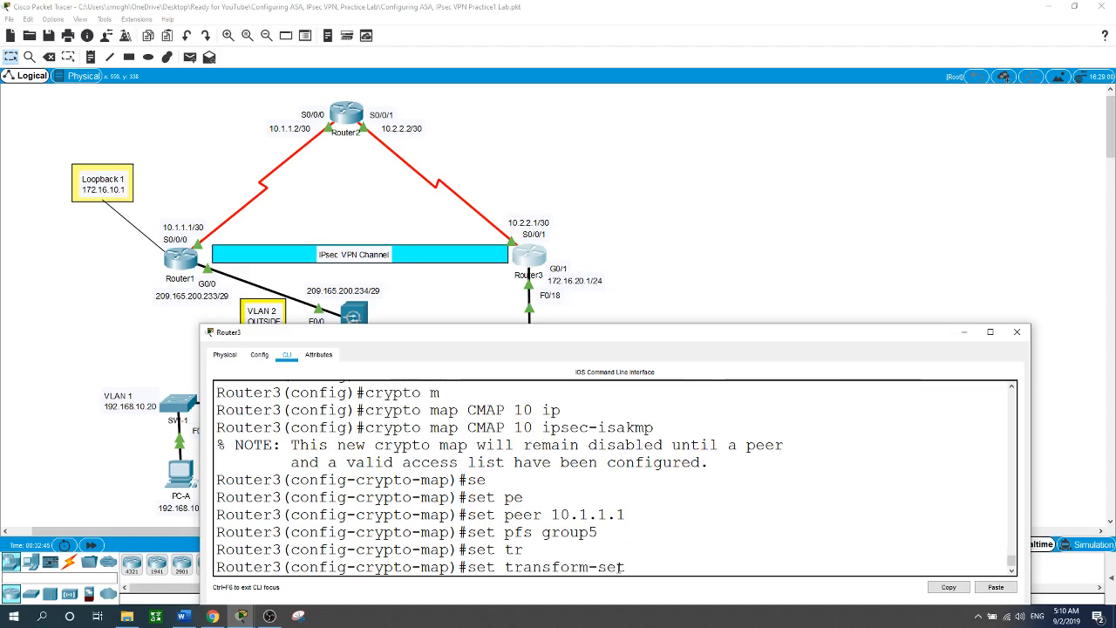
pyautogui.write('VPN-SET')
pyautogui.press('Return')
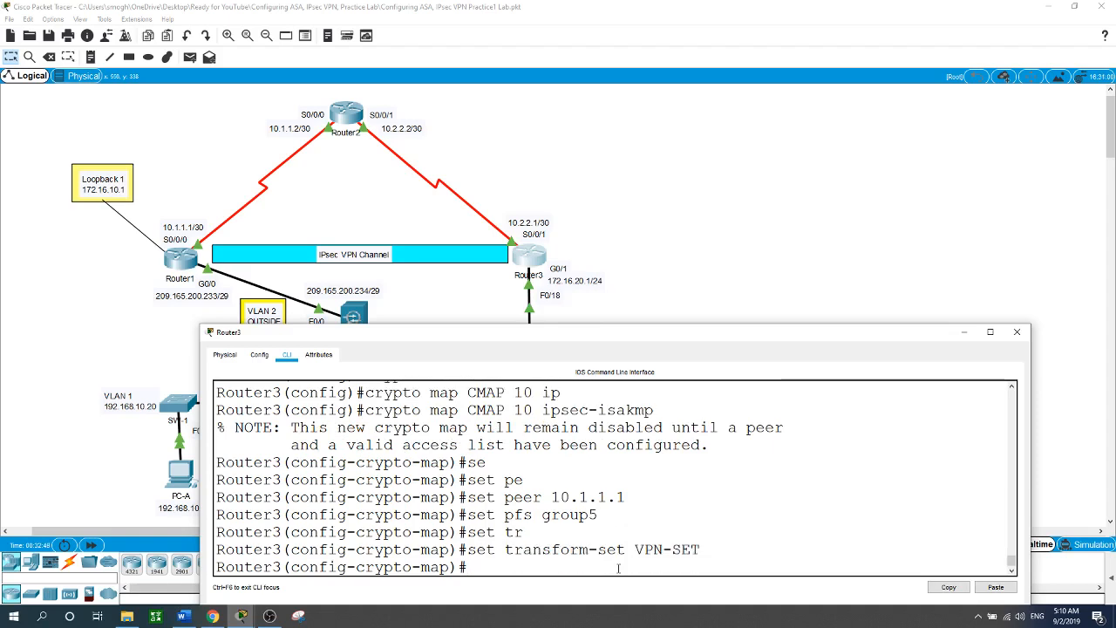
pyautogui.write('m')
pyautogui.press('Tab')
pyautogui.write('ad')
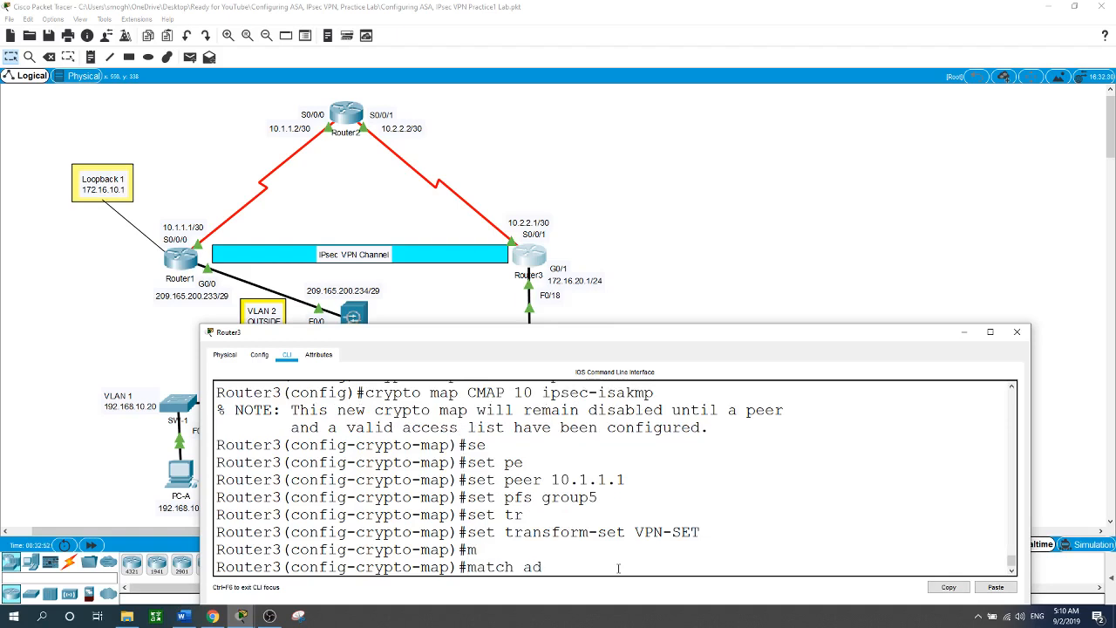
pyautogui.press('Tab')
pyautogui.write('1')
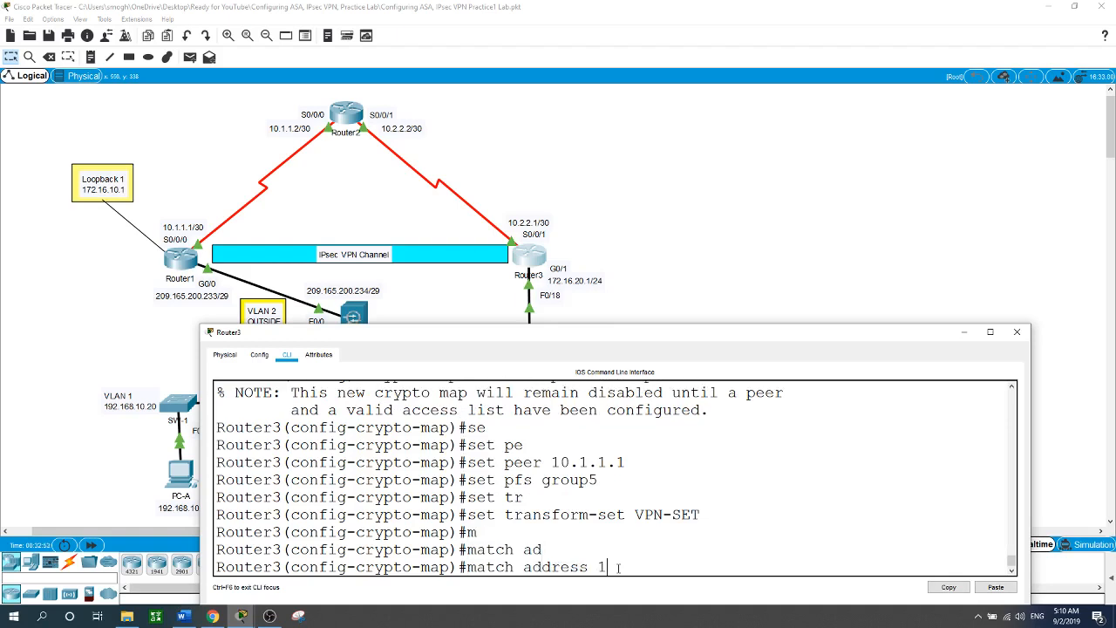
pyautogui.write('01')
pyautogui.press('Return')
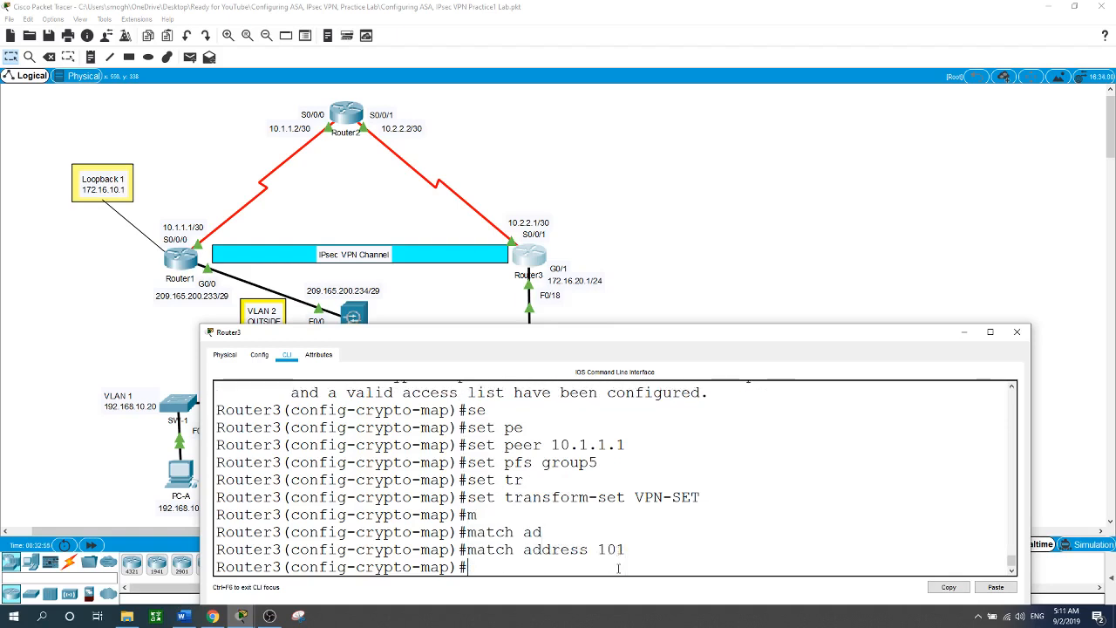
pyautogui.write('exit')
pyautogui.press('Return')
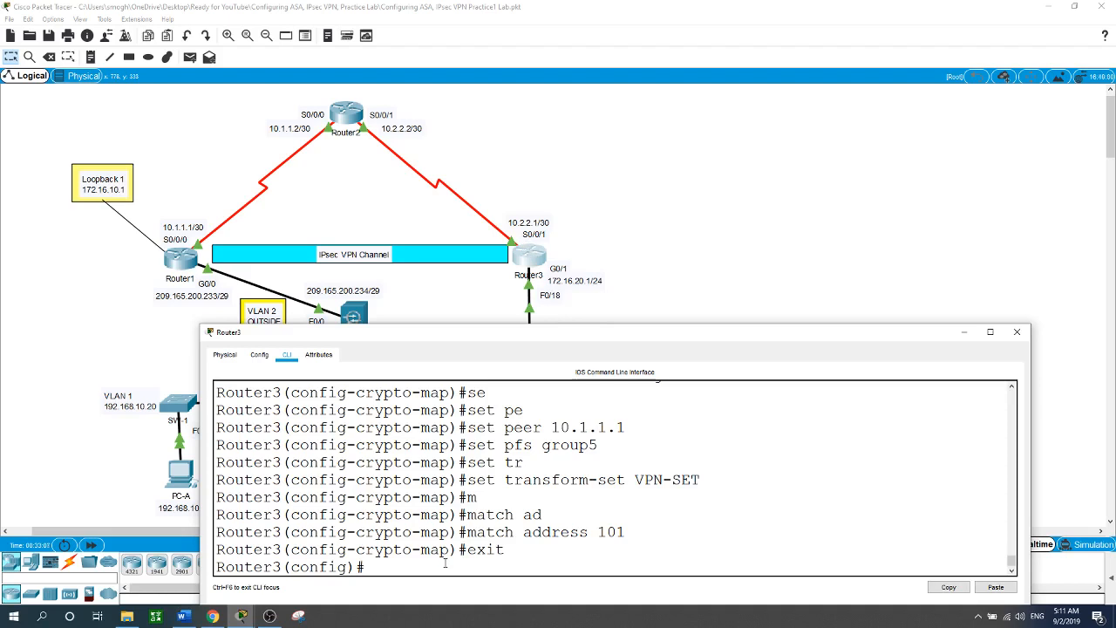
# Apply crypto map CMAP to interface s0/0/1 and hide Router3's CLI window.
pyautogui.write('int s0/0/1')
pyautogui.press('Return')
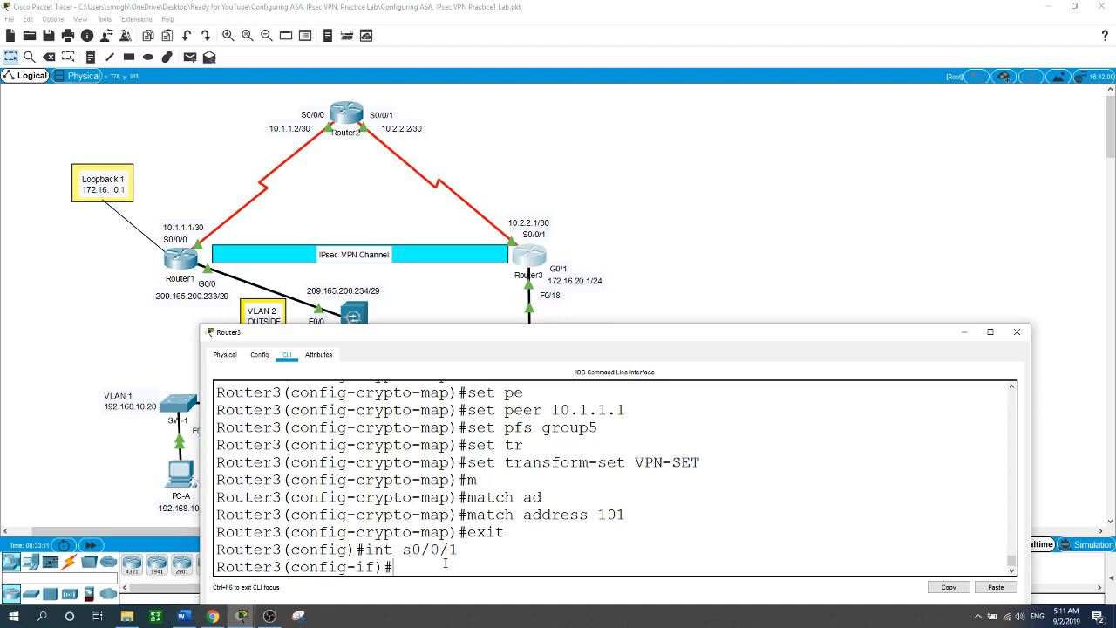
pyautogui.write('cr')
pyautogui.press('Tab')
pyautogui.write('m')
pyautogui.press('Tab')
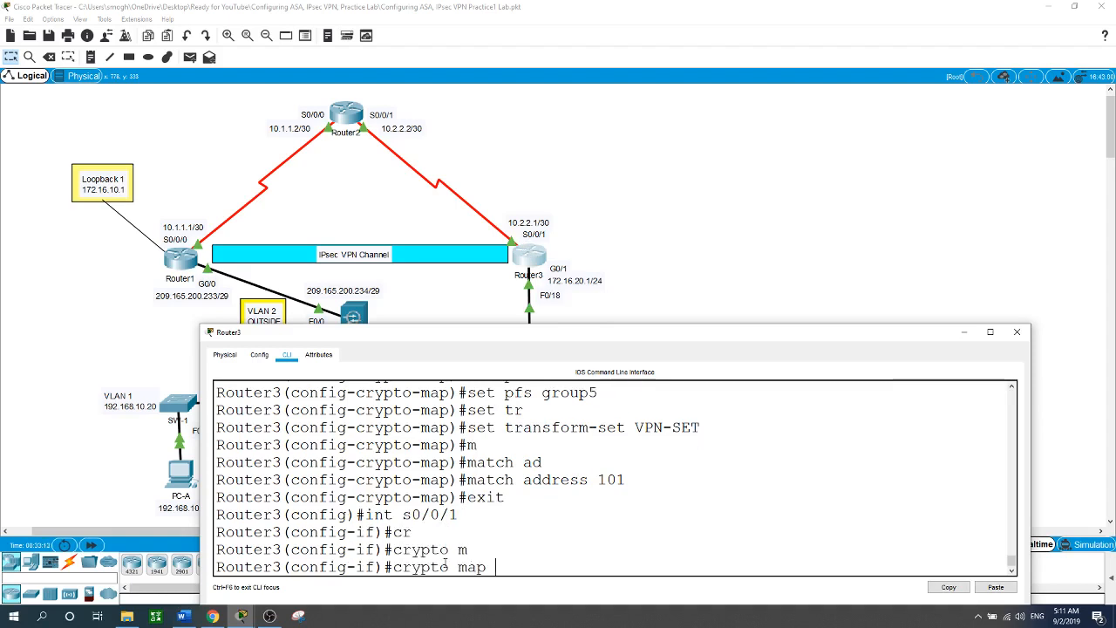
pyautogui.write('CMAP')
pyautogui.press('Return')
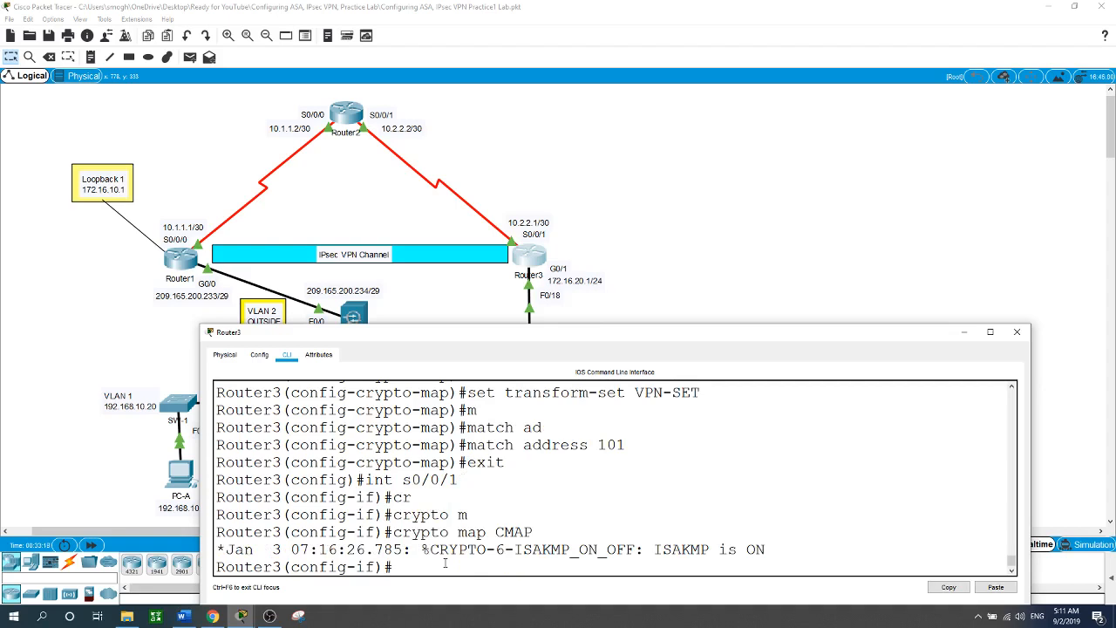
pyautogui.click(841, 280)
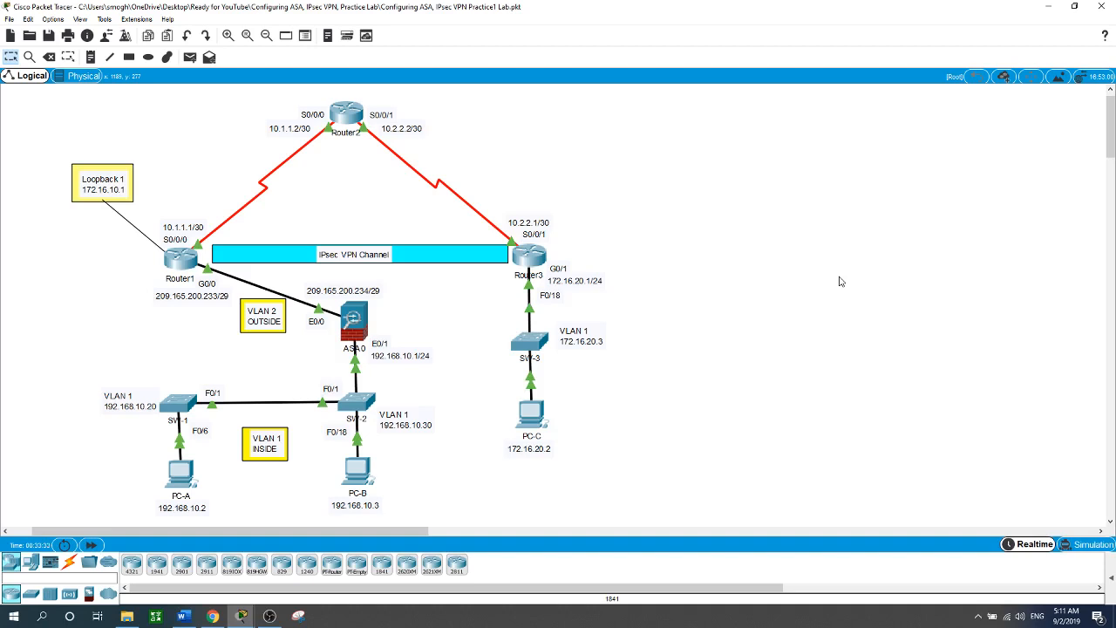
# Ping 172.16.10.1 from PC-C's command prompt, getting 3 of 4 replies.
pyautogui.click(534, 417)
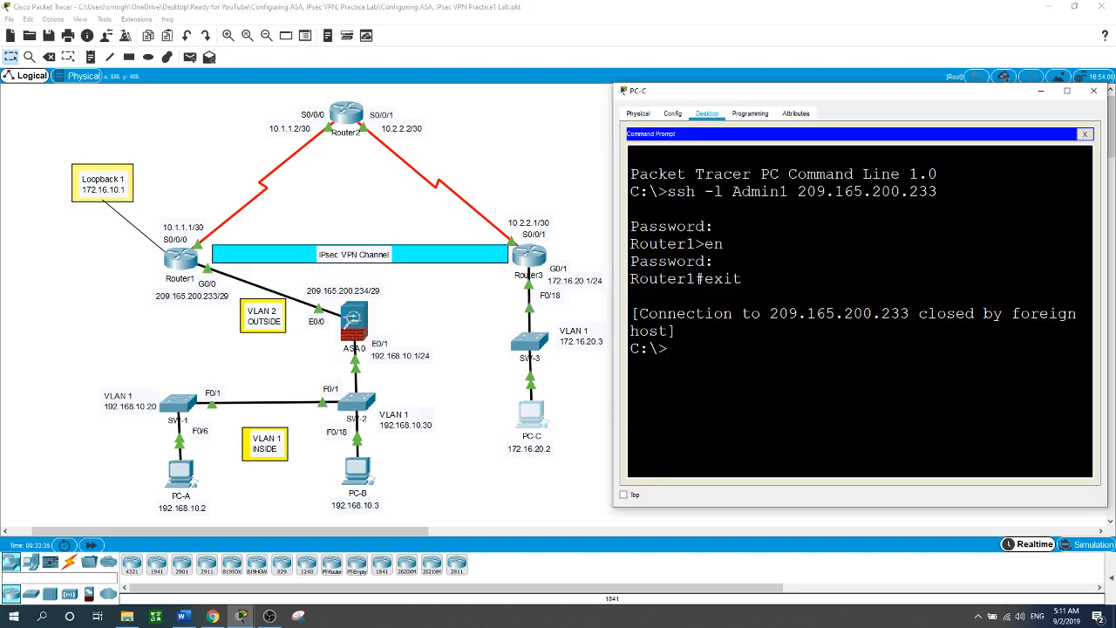
pyautogui.write('ping 172.16.10.1')
pyautogui.press('Return')
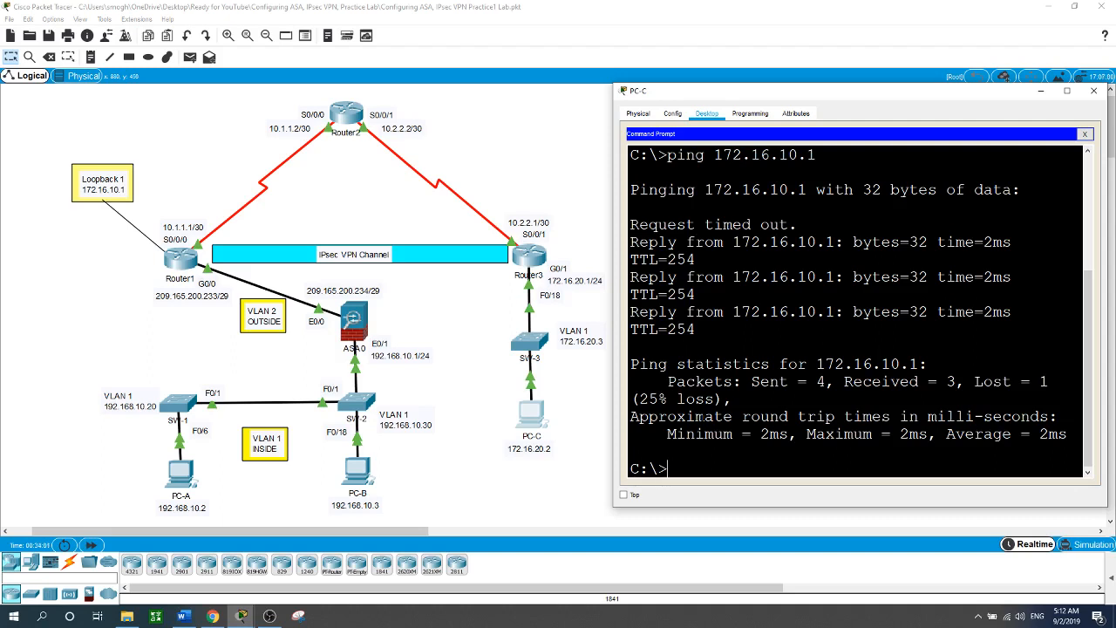
pyautogui.click(525, 489)
# Exit configuration mode on Router3 and run show crypto ipsec sa.
pyautogui.click(524, 254)
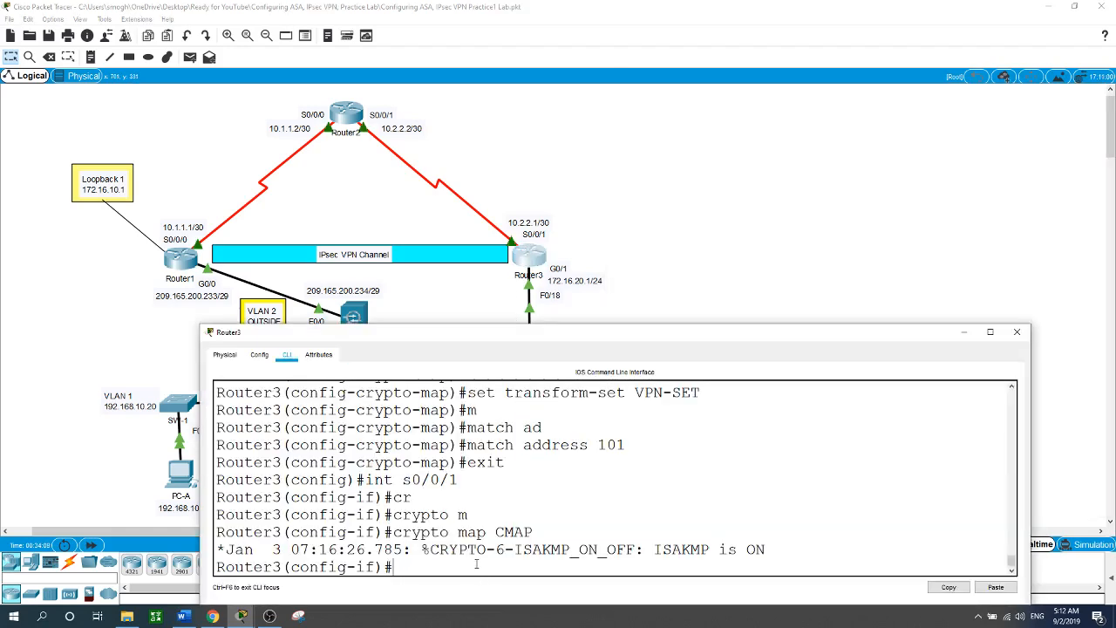
pyautogui.write('e')
pyautogui.write('nd')
pyautogui.press('Return')
pyautogui.write('sh')
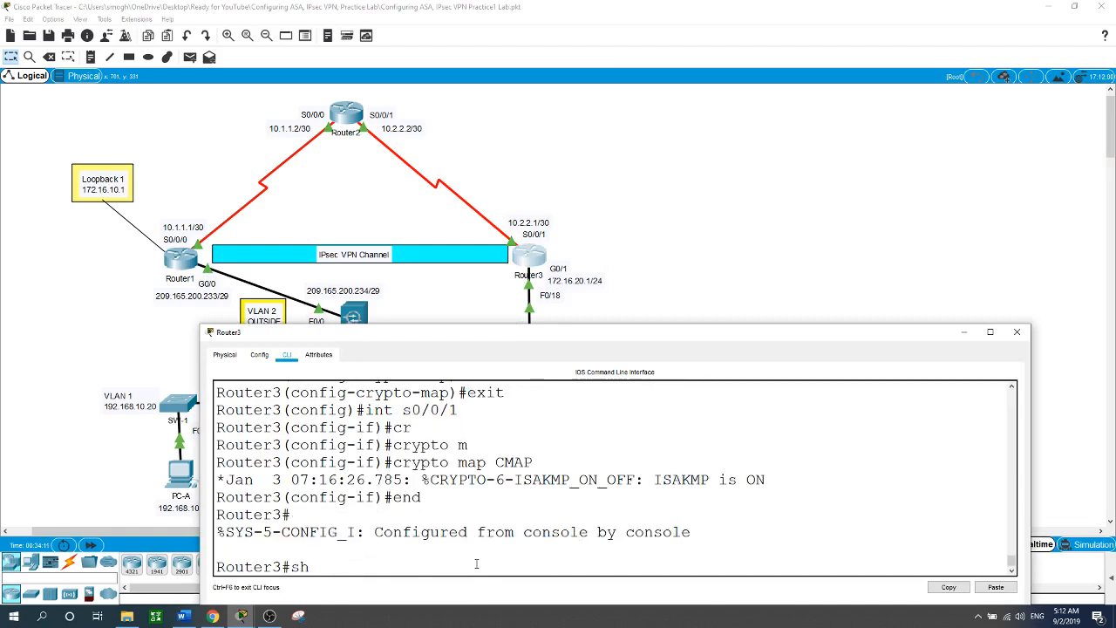
pyautogui.write('ow cr')
pyautogui.press('BackSpace')
pyautogui.press('BackSpace')
pyautogui.write('cry')
pyautogui.press('Tab')
pyautogui.write('ip')
pyautogui.press('Tab')
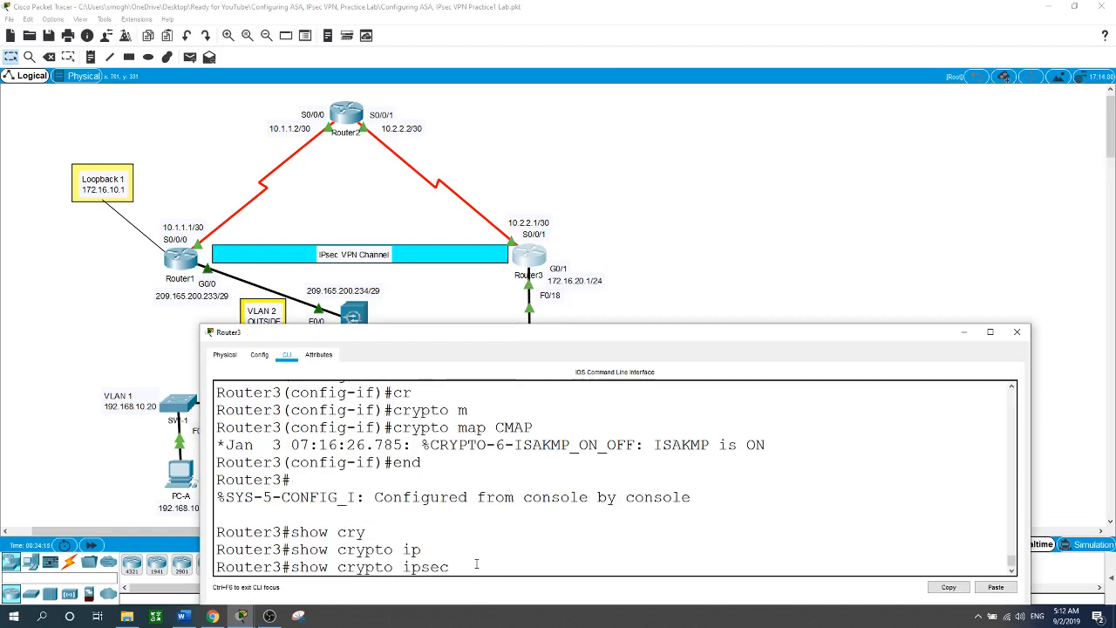
pyautogui.write('sa')
pyautogui.press('Return')
pyautogui.press('space')
pyautogui.press('space')
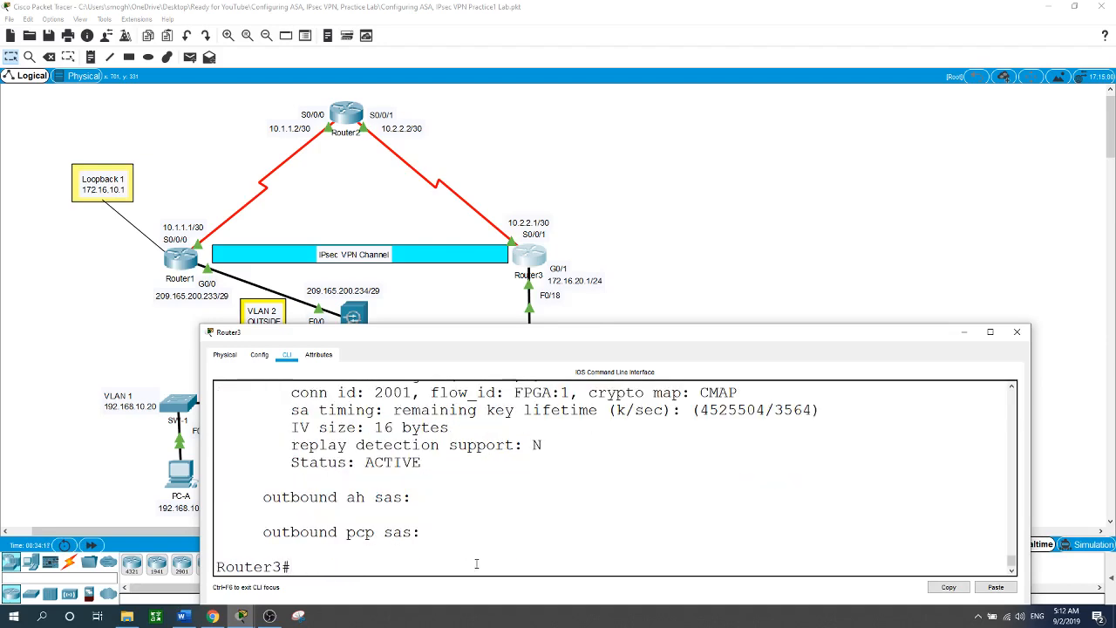
# Highlight the #pkts encrypt counter showing 3 packets, then return to Router3's CLI.
pyautogui.scroll(9, 521, 545)
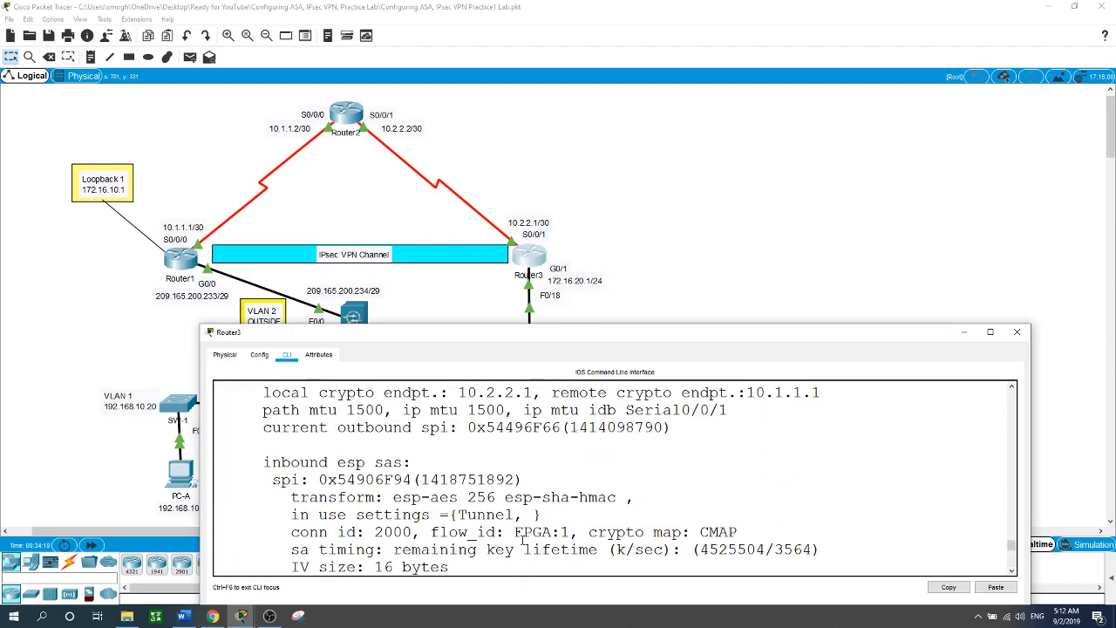
pyautogui.scroll(5, 521, 545)
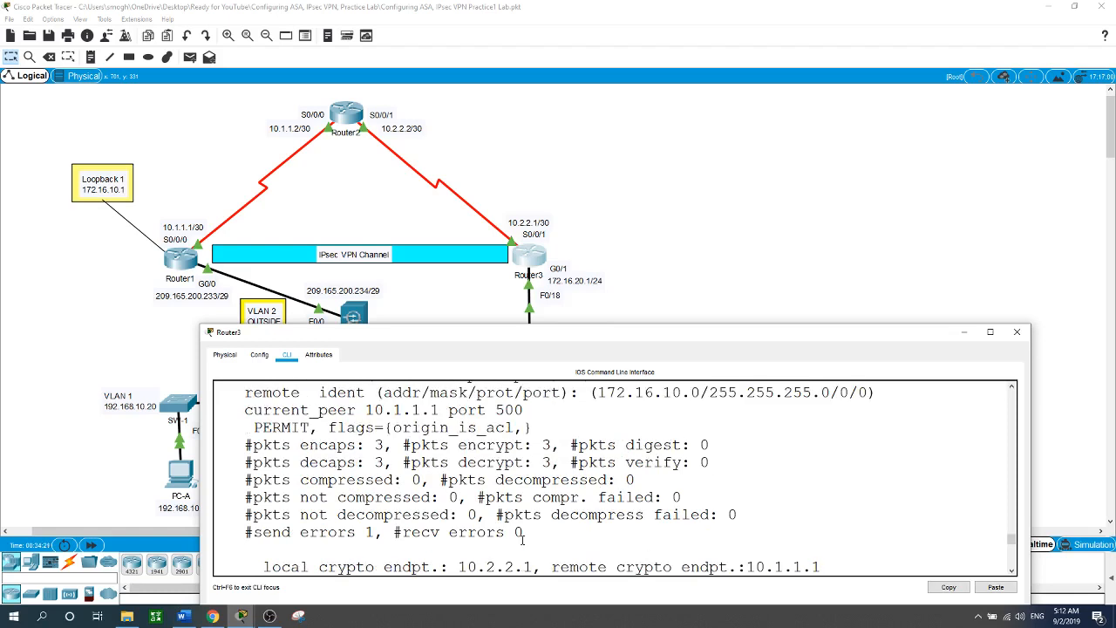
pyautogui.moveTo(246, 445); pyautogui.dragTo(531, 445)
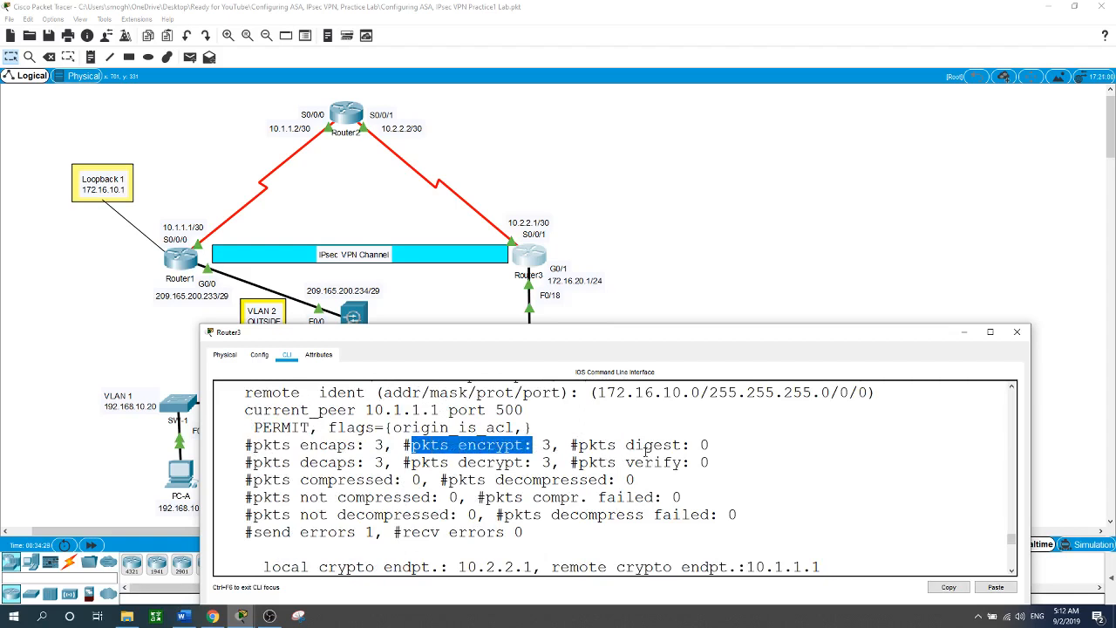
pyautogui.click(672, 255)
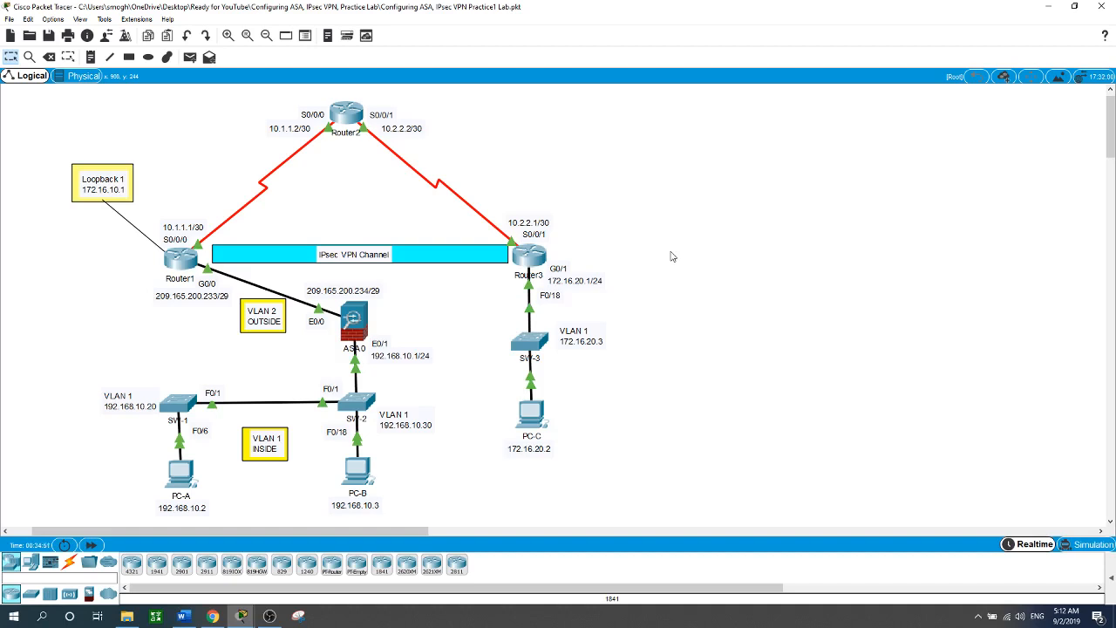
pyautogui.click(531, 254)
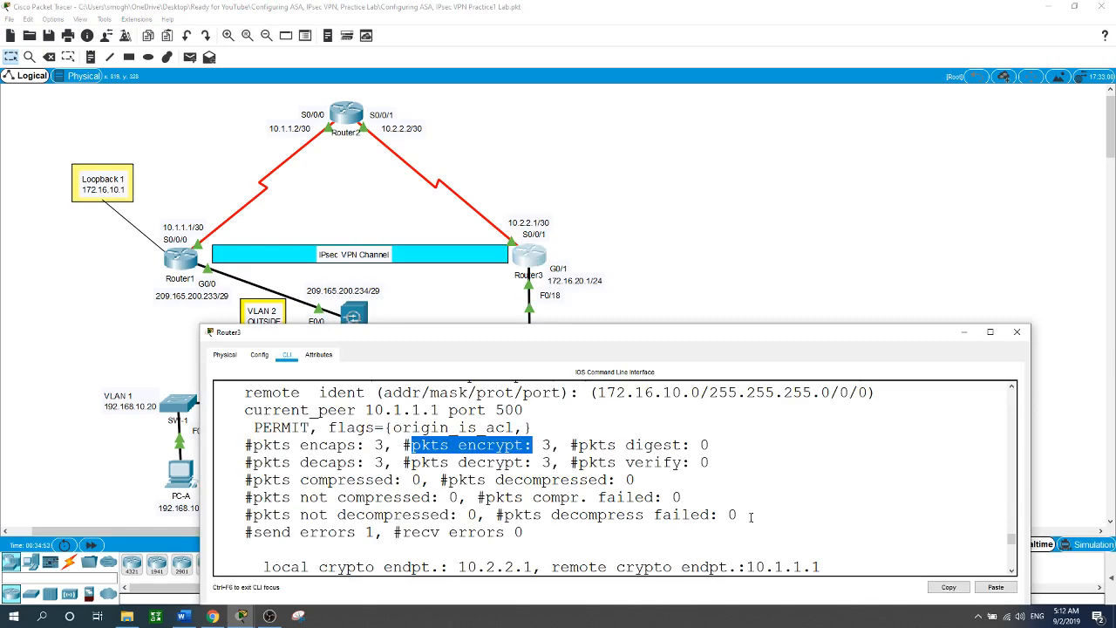
pyautogui.scroll(-10, 751, 516)
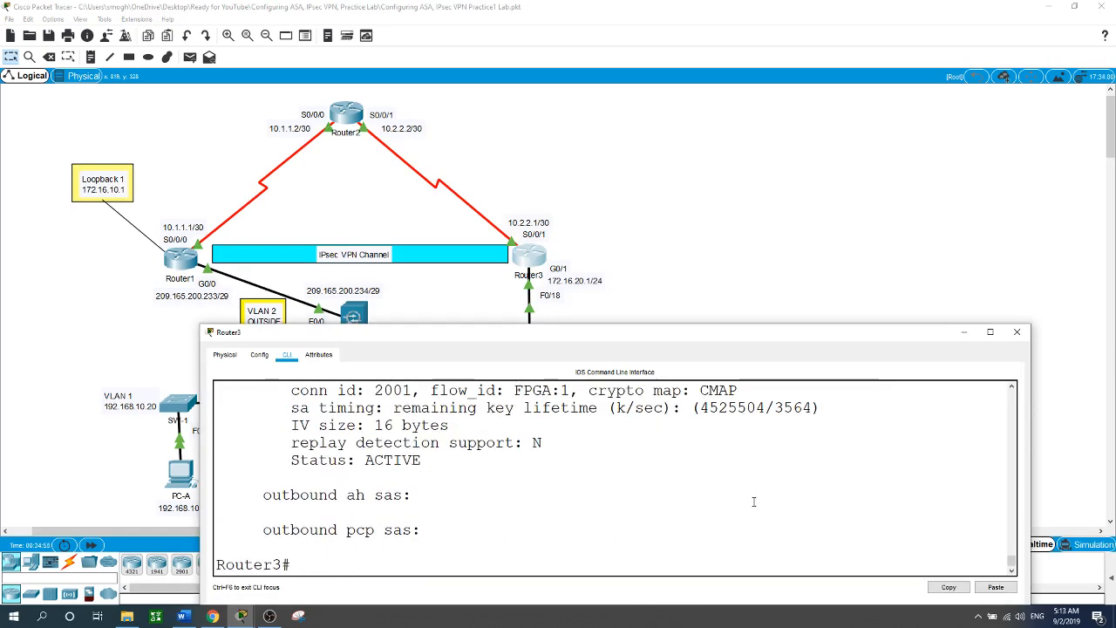
# Enter global configuration and create security zone IN-ZONE.
pyautogui.write('conf t')
pyautogui.press('Return')
pyautogui.write('zo')
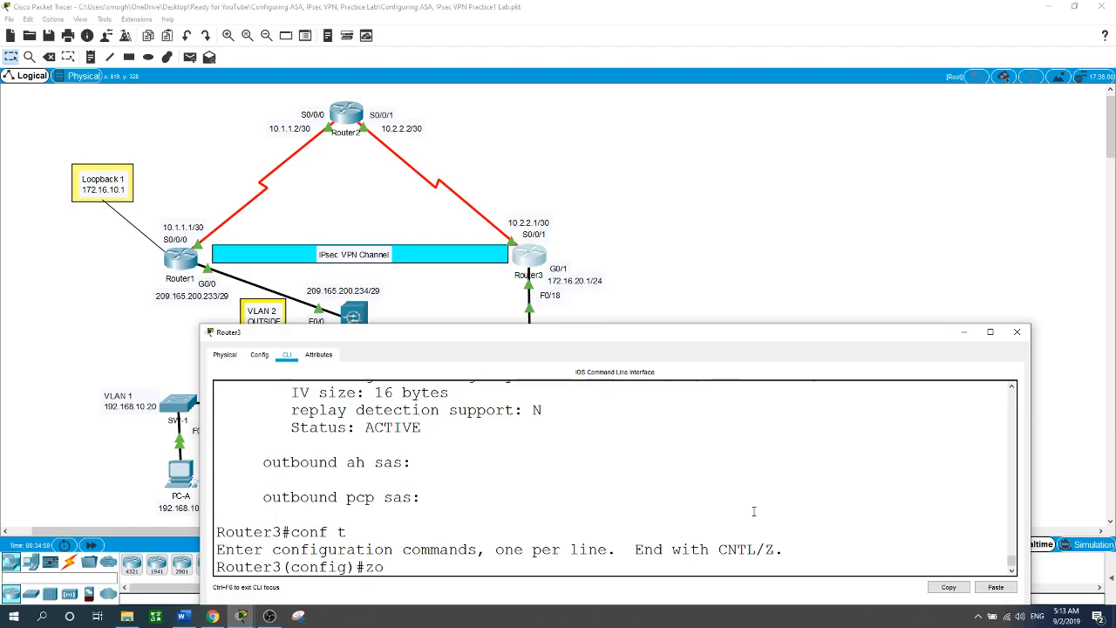
pyautogui.write('ne sec')
pyautogui.press('Tab')
pyautogui.write('IN')
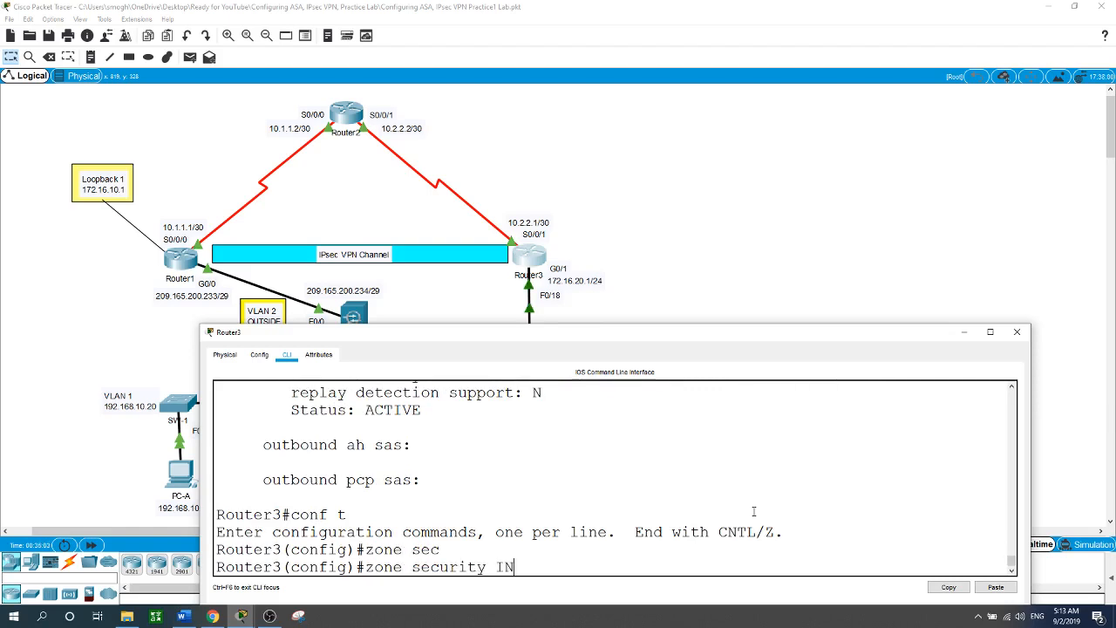
pyautogui.write('-ZONE')
pyautogui.press('Return')
pyautogui.write('exit')
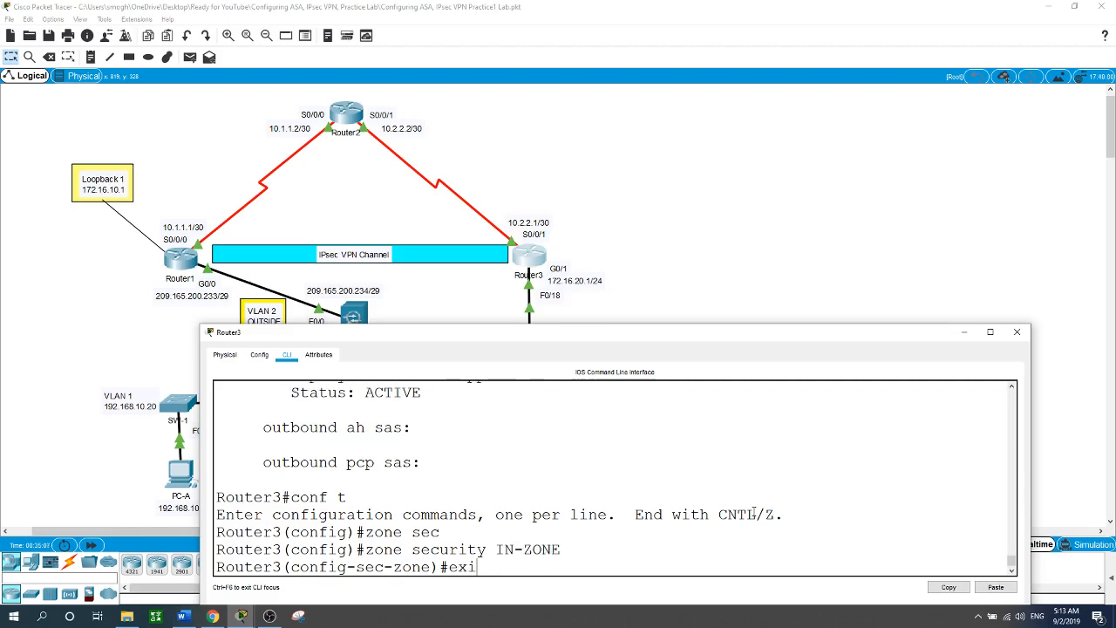
pyautogui.press('Return')
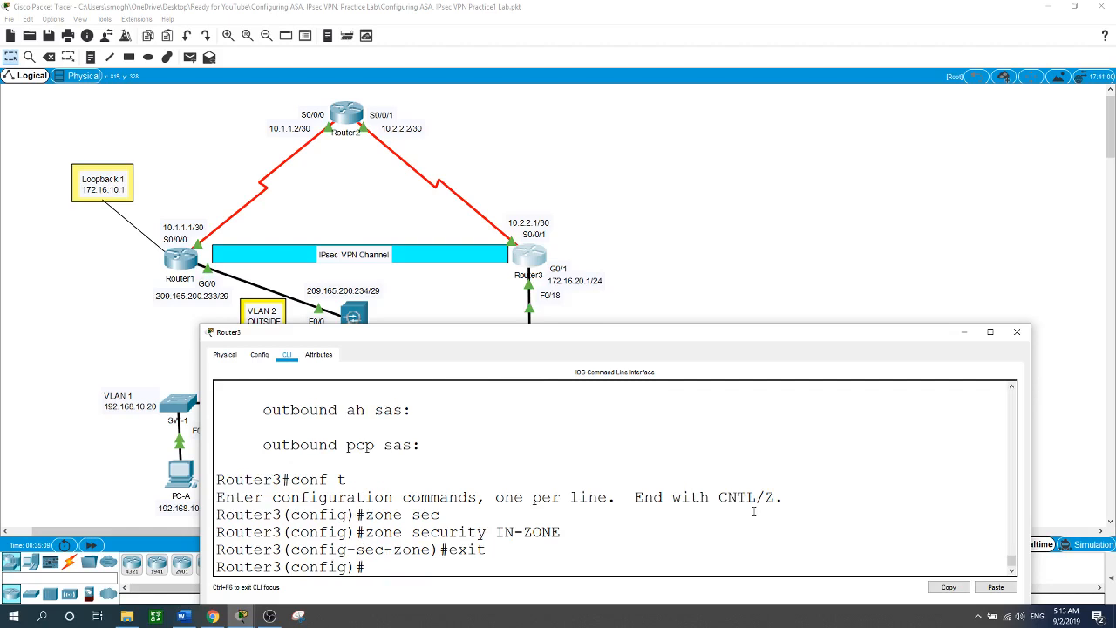
# Create security zone OUT-ZONE and exit back to global configuration.
pyautogui.write('zone se')
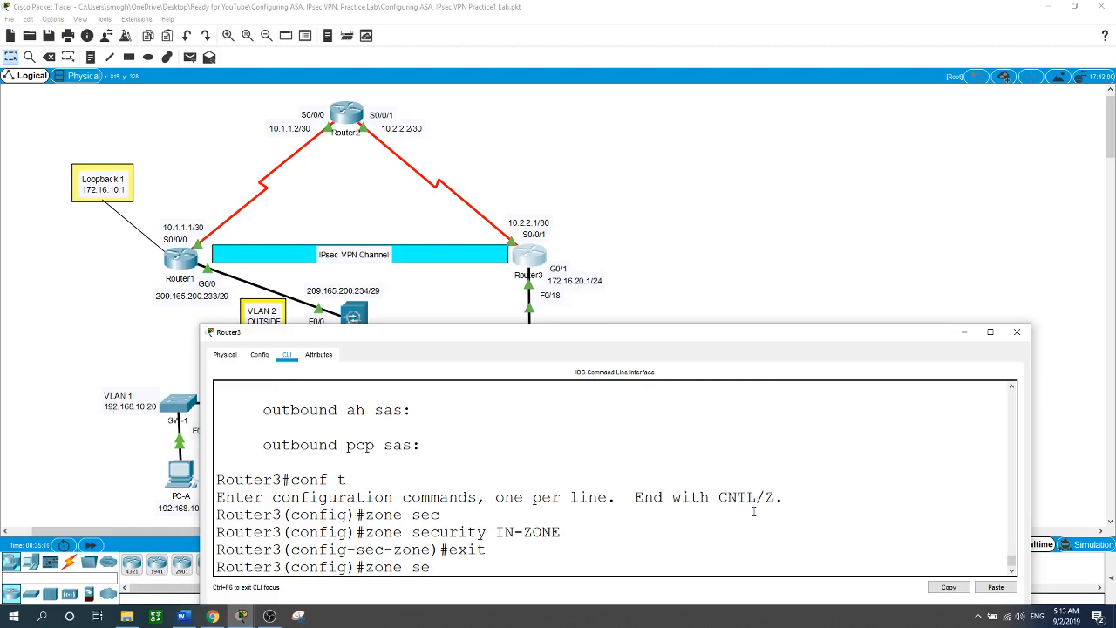
pyautogui.press('Tab')
pyautogui.write('OUT ')
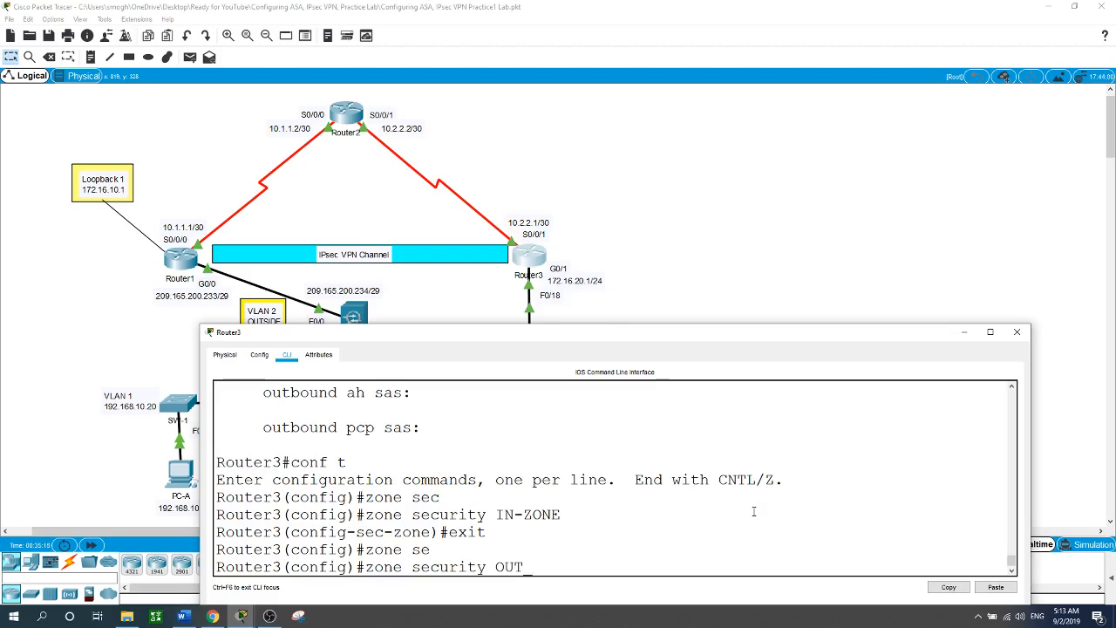
pyautogui.write('-')
pyautogui.write('ZONE')
pyautogui.press('Return')
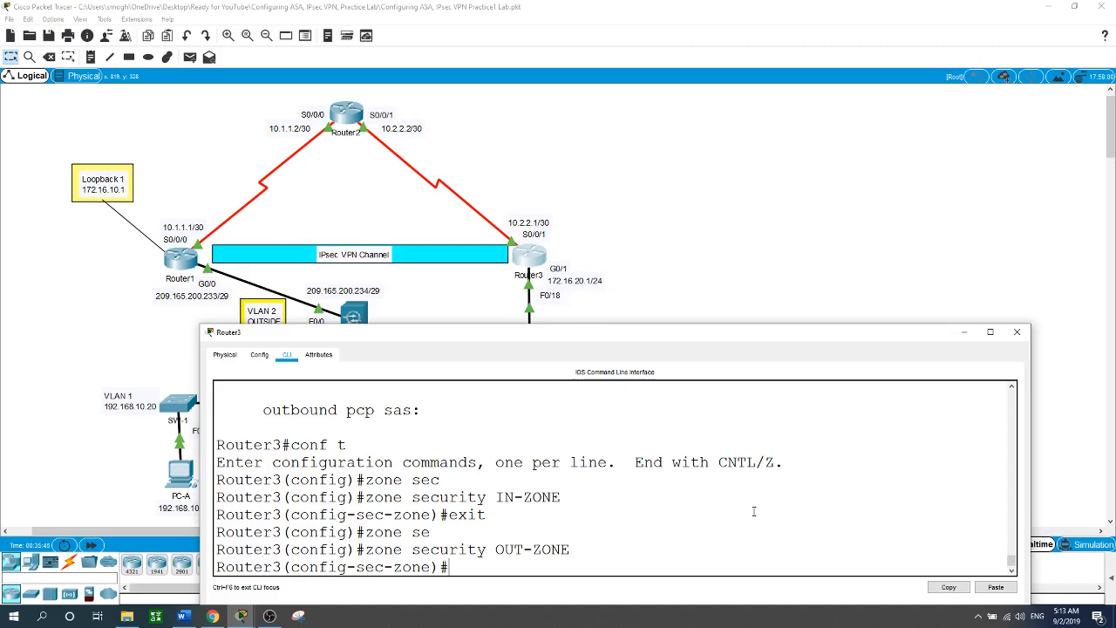
pyautogui.write('exit')
pyautogui.press('Return')
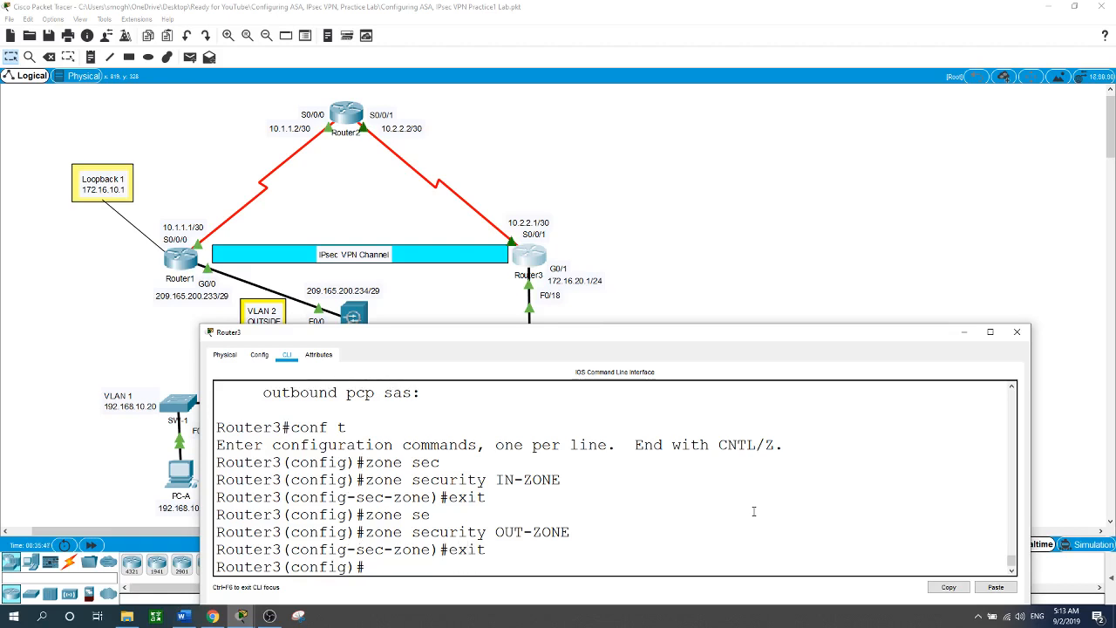
pyautogui.write('ac')
pyautogui.press('Tab')
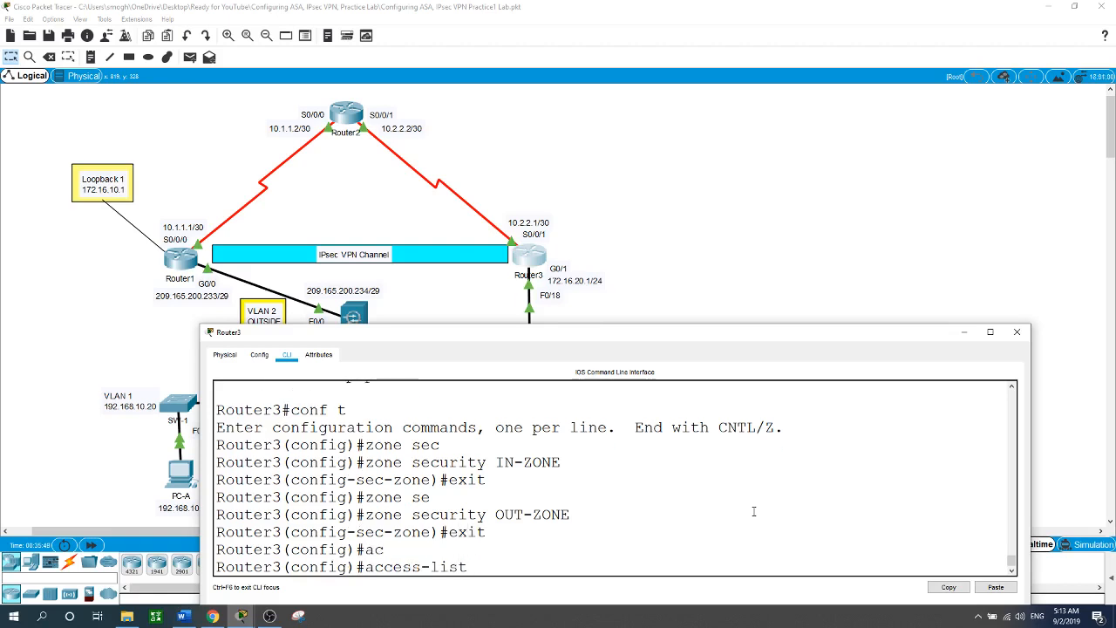
# Add access-list 110 rules: permit ip 172.16.20.0 0.0.0.255 any, then deny ip any any.
pyautogui.write('110 per')
pyautogui.press('Tab')
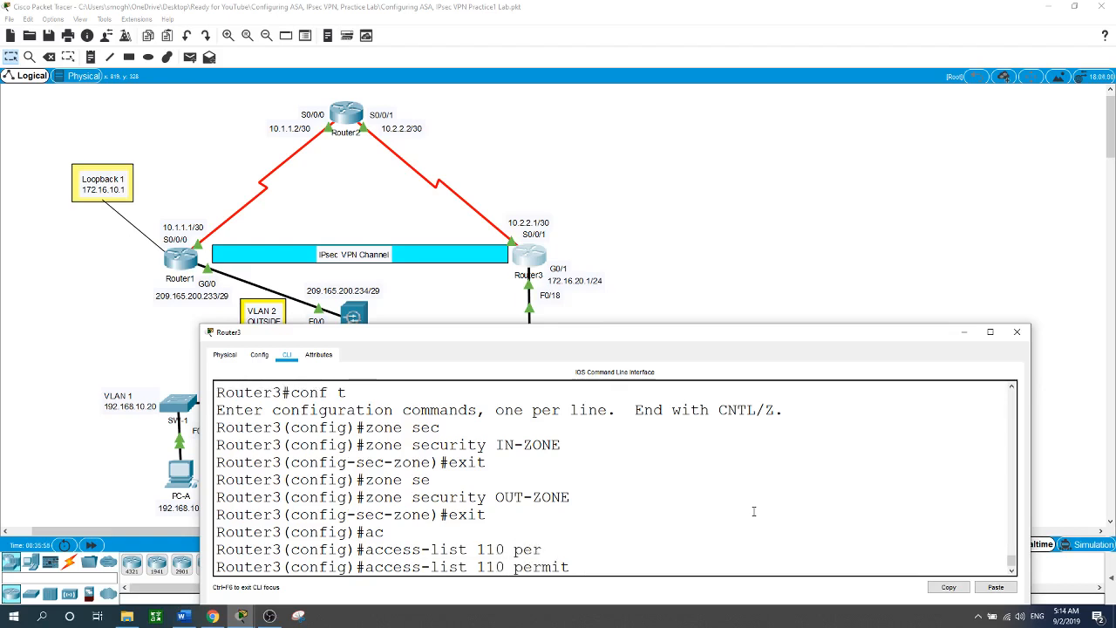
pyautogui.write('ip 172.16.20.0 0.0.0.255')
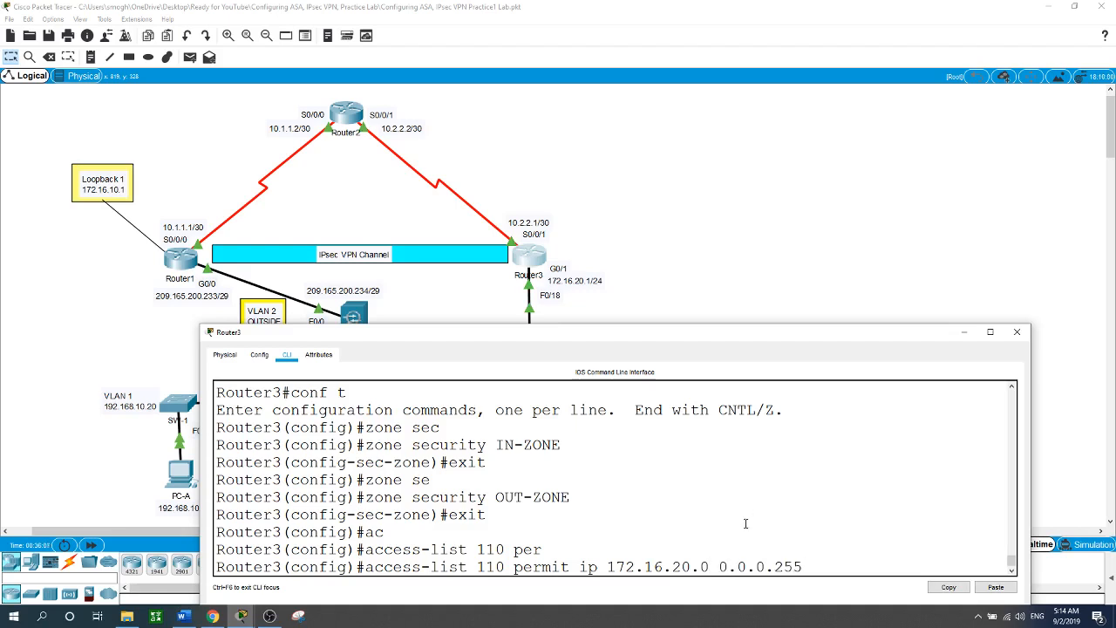
pyautogui.write(' any')
pyautogui.press('Return')
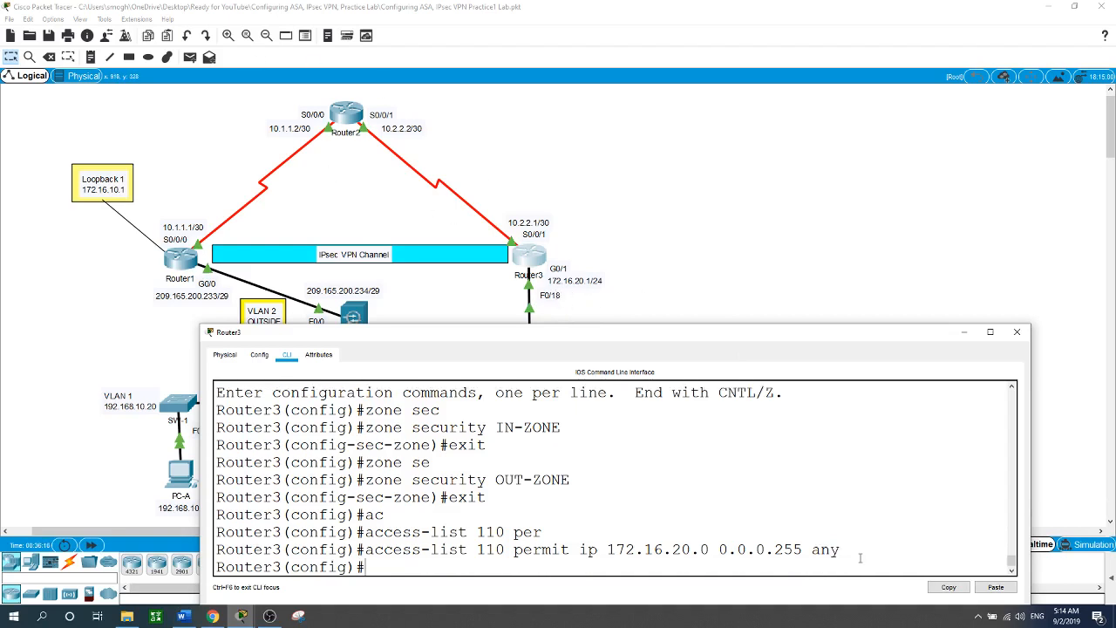
pyautogui.write('acc')
pyautogui.press('Tab')
pyautogui.write('11')
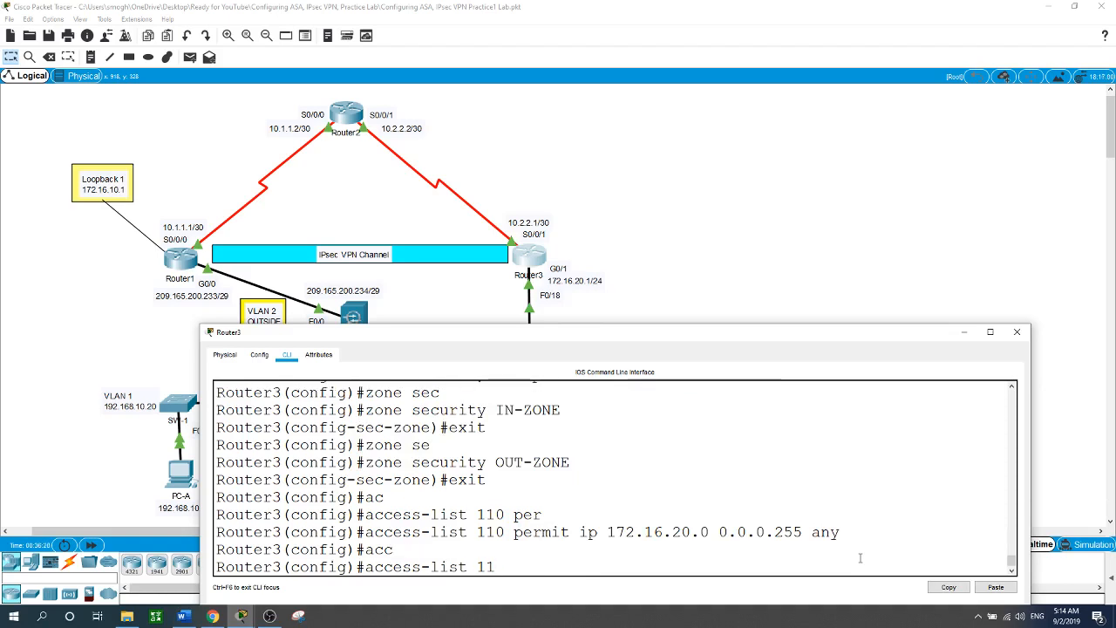
pyautogui.write('0 deny ip any')
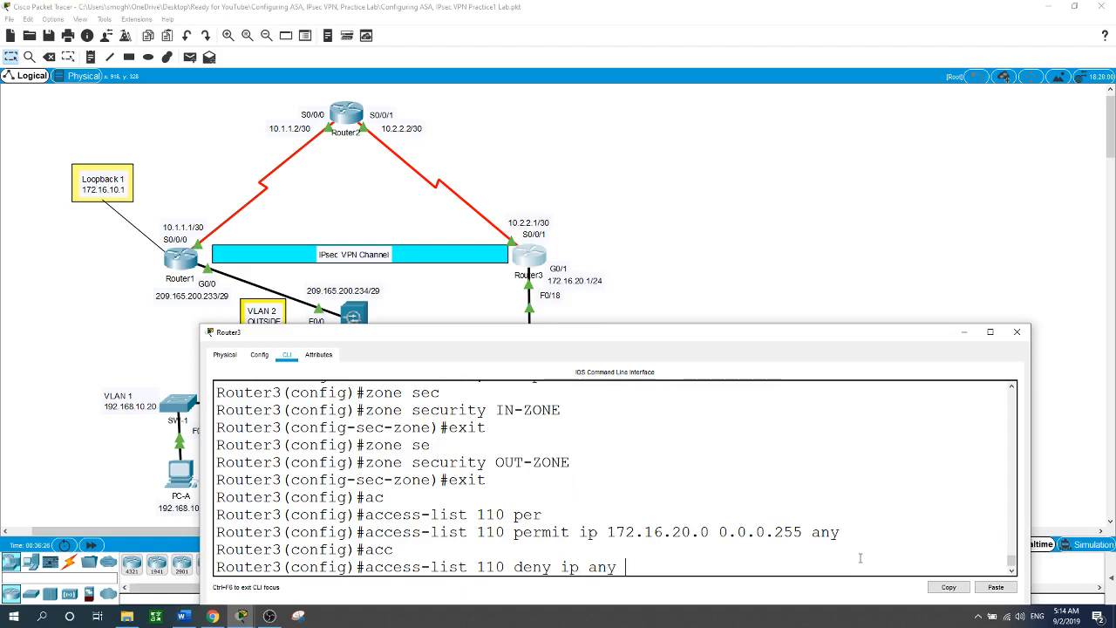
pyautogui.write(' any')
pyautogui.press('Return')
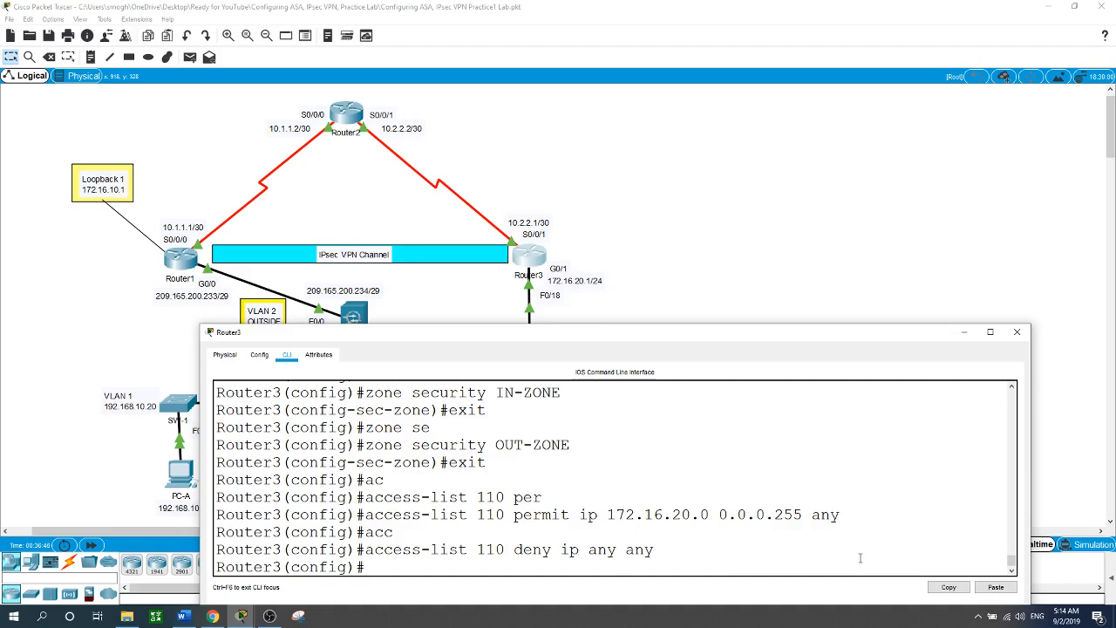
# Create class-map type inspect match-all INTERNAL-CLASS-MAP.
pyautogui.write('clas')
pyautogui.press('Tab')
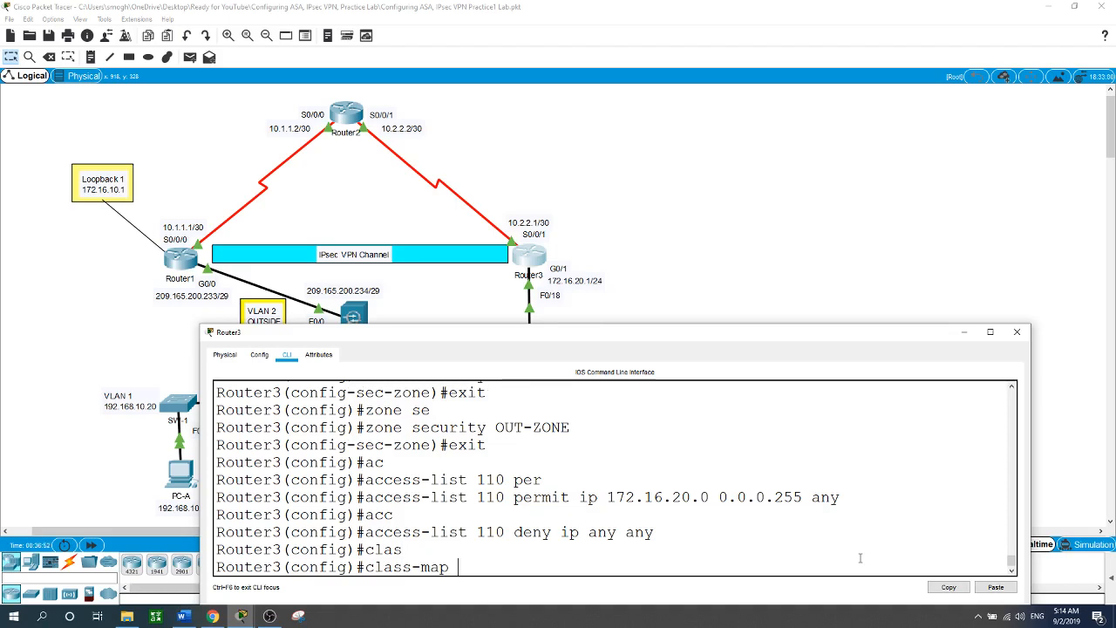
pyautogui.write('typ')
pyautogui.press('Tab')
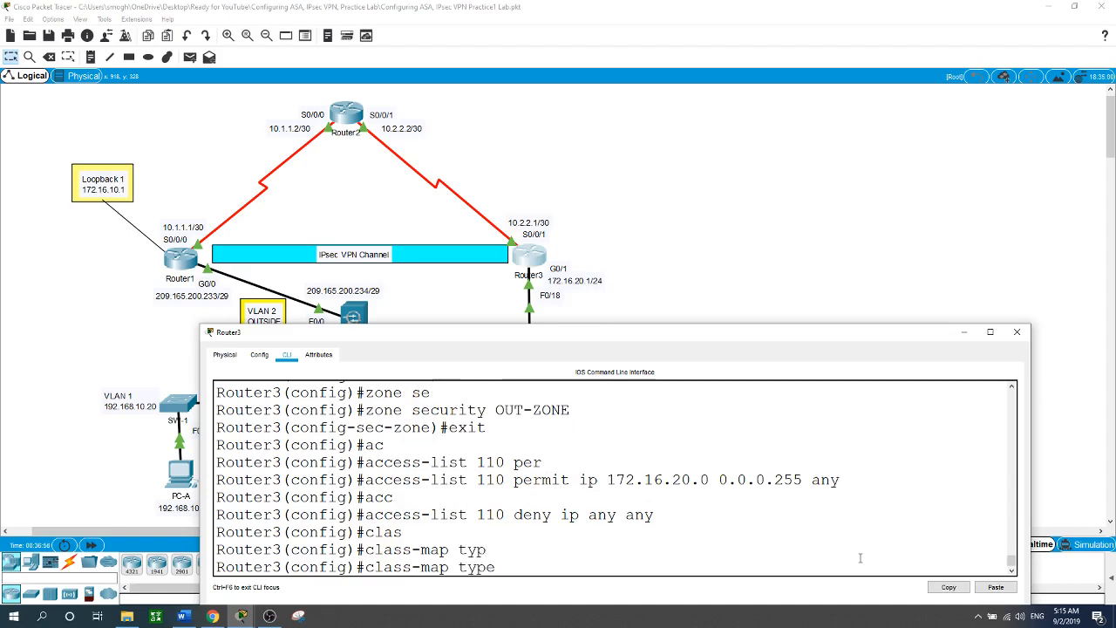
pyautogui.write('in')
pyautogui.press('Tab')
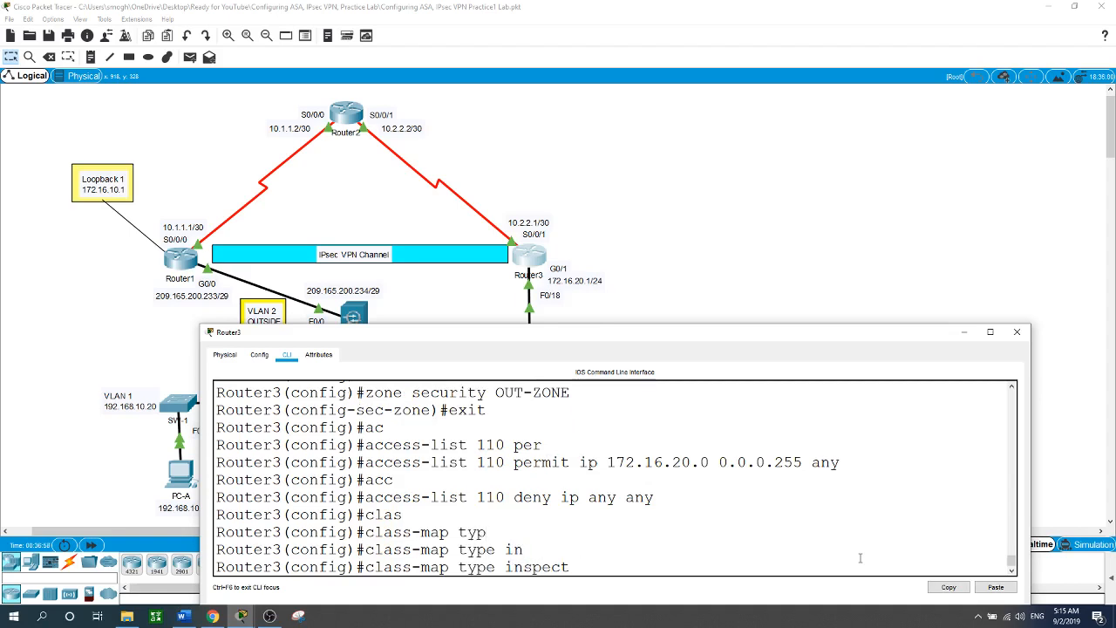
pyautogui.write('match-all INTERNA')
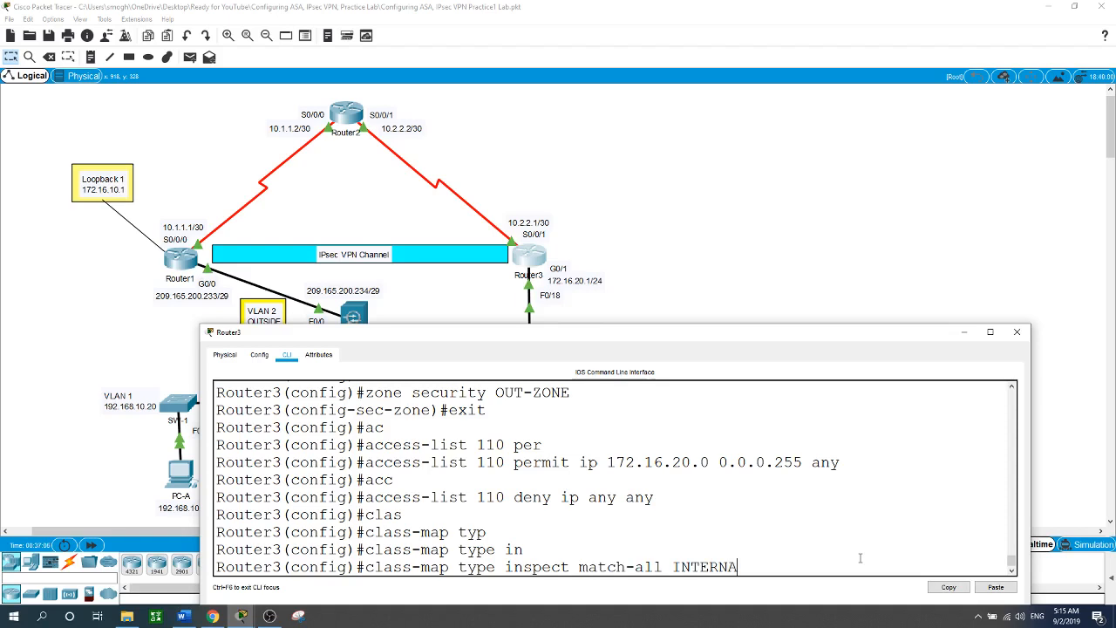
pyautogui.write('L')
pyautogui.write('-CLASS-M')
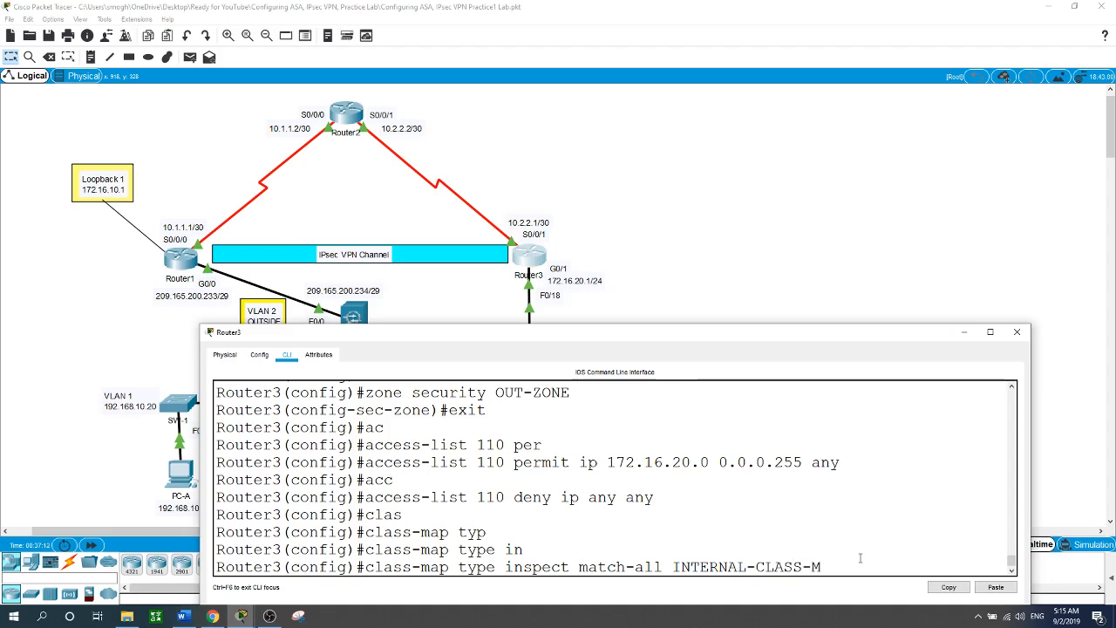
pyautogui.write('AP')
pyautogui.press('Return')
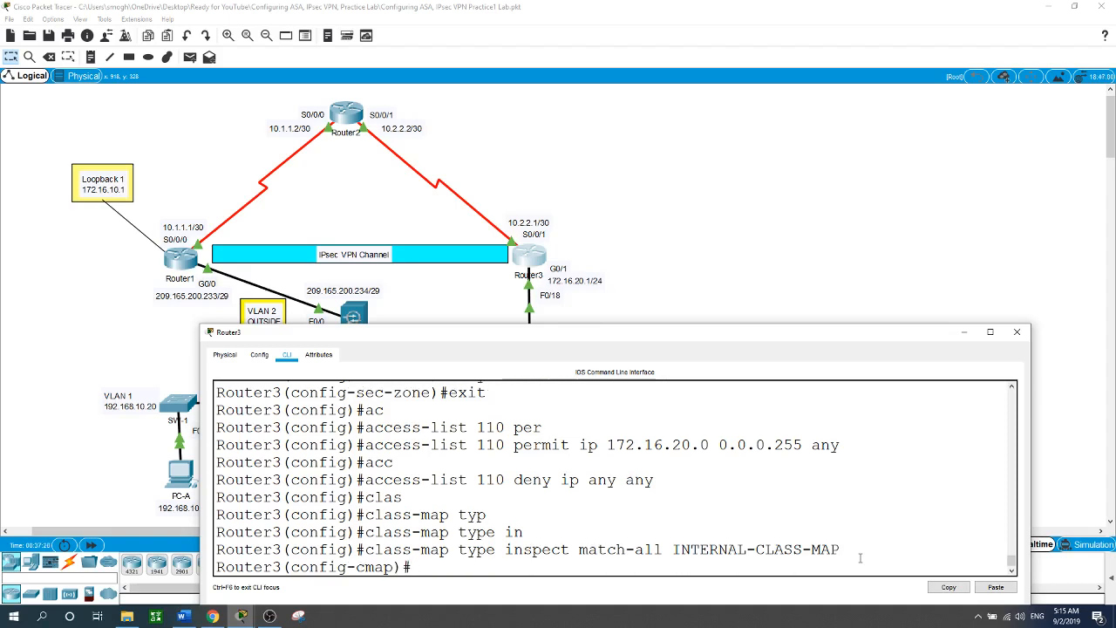
# Make INTERNAL-CLASS-MAP match access-group 110 and exit to global configuration.
pyautogui.write('mat')
pyautogui.press('Tab')
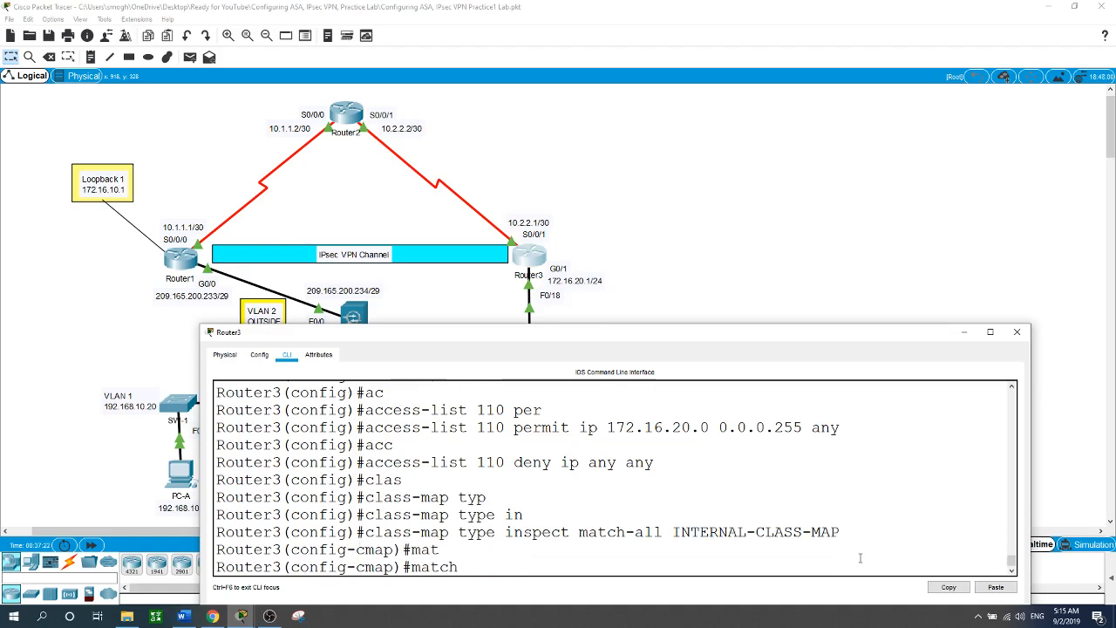
pyautogui.write('ac')
pyautogui.press('Tab')
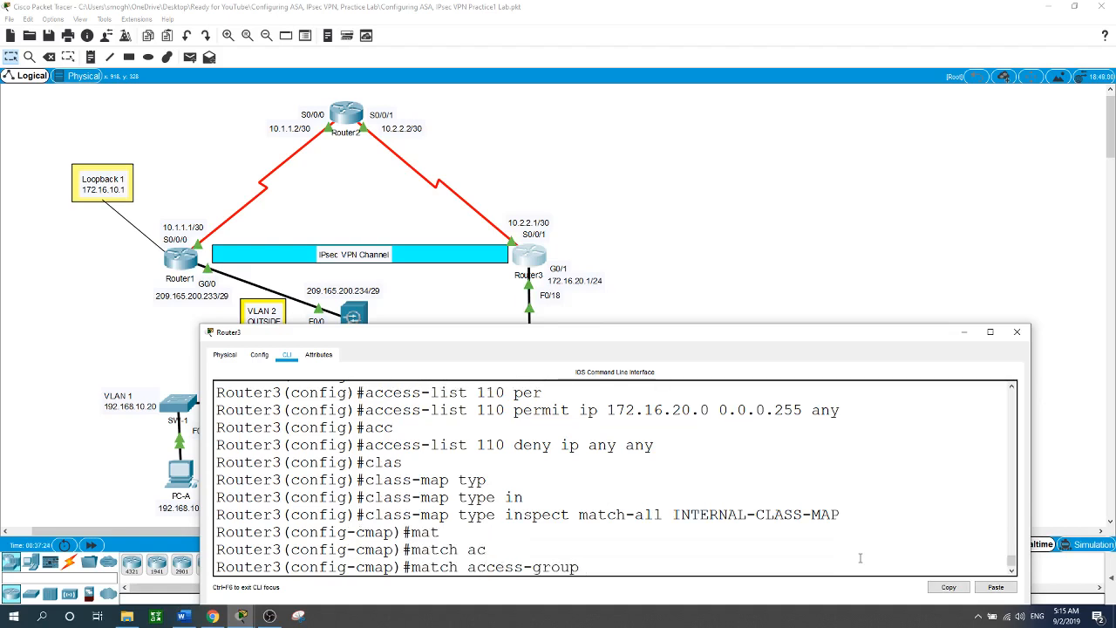
pyautogui.write('110')
pyautogui.press('Return')
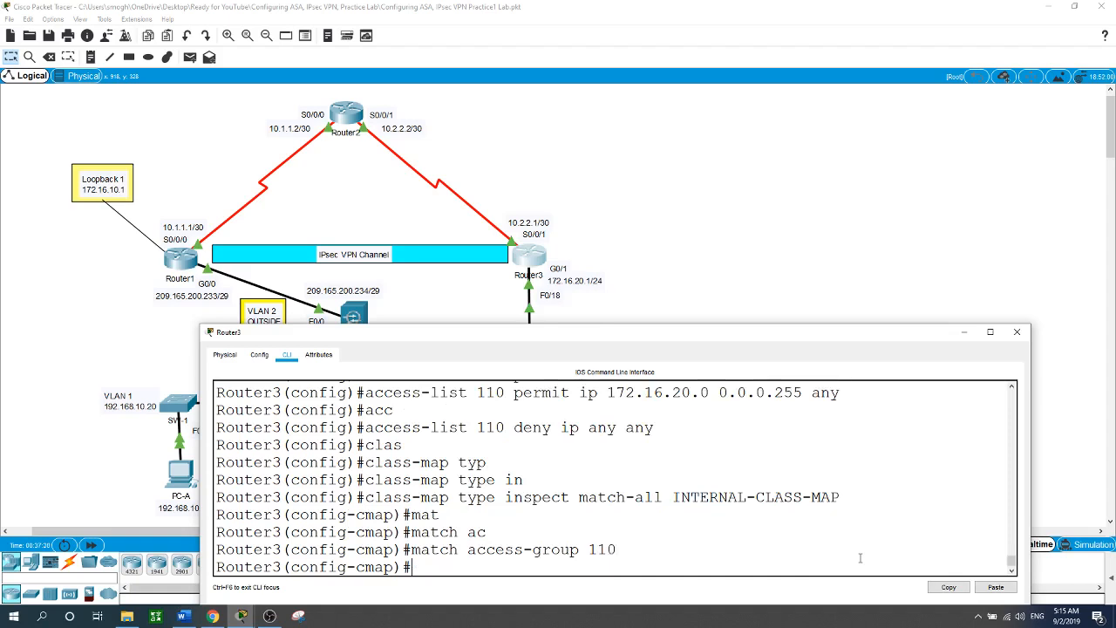
pyautogui.write('exit')
pyautogui.press('Return')
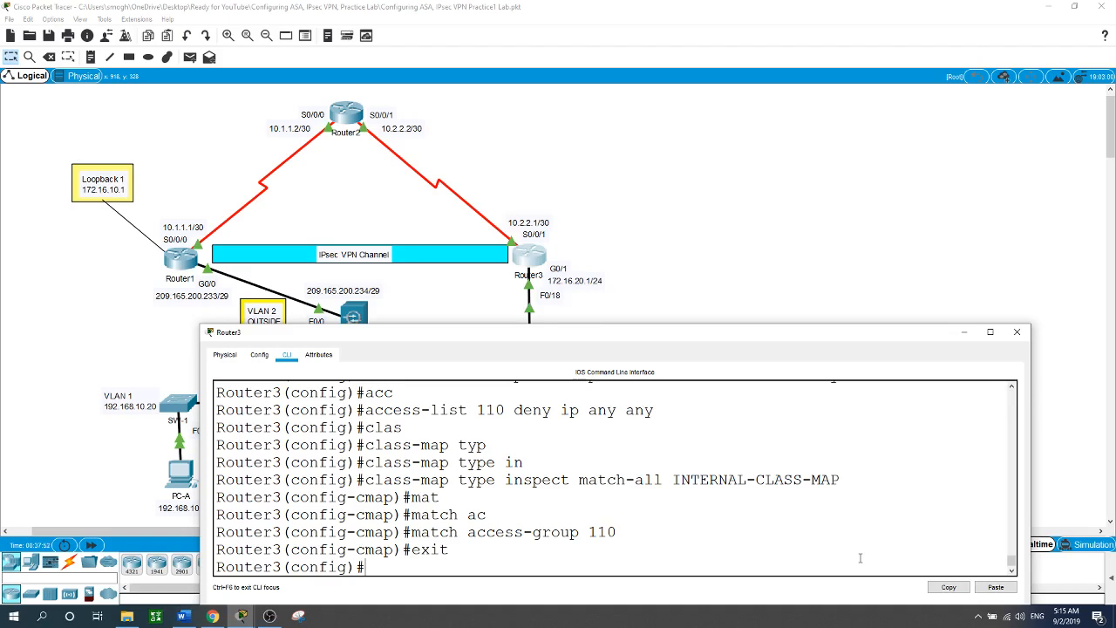
pyautogui.write('poli')
pyautogui.press('Tab')
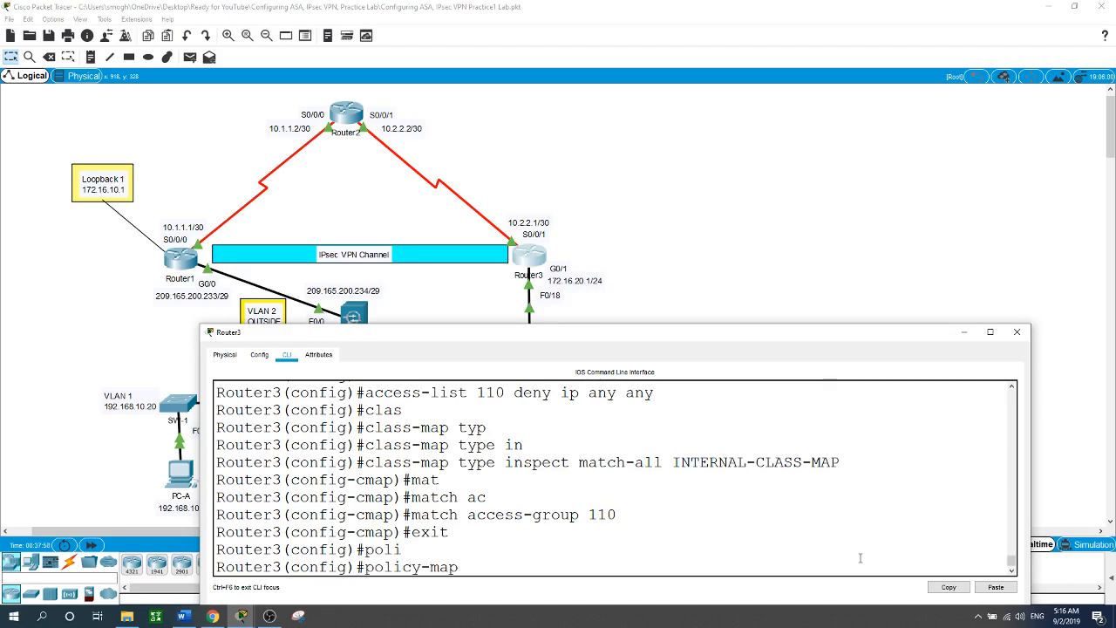
pyautogui.write('ty')
pyautogui.press('Tab')
# Create inspect policy map IN-2-OUT-PMAP containing class type inspect INTERNAL-CLASS-MAP.
pyautogui.write('in')
pyautogui.press('Tab')
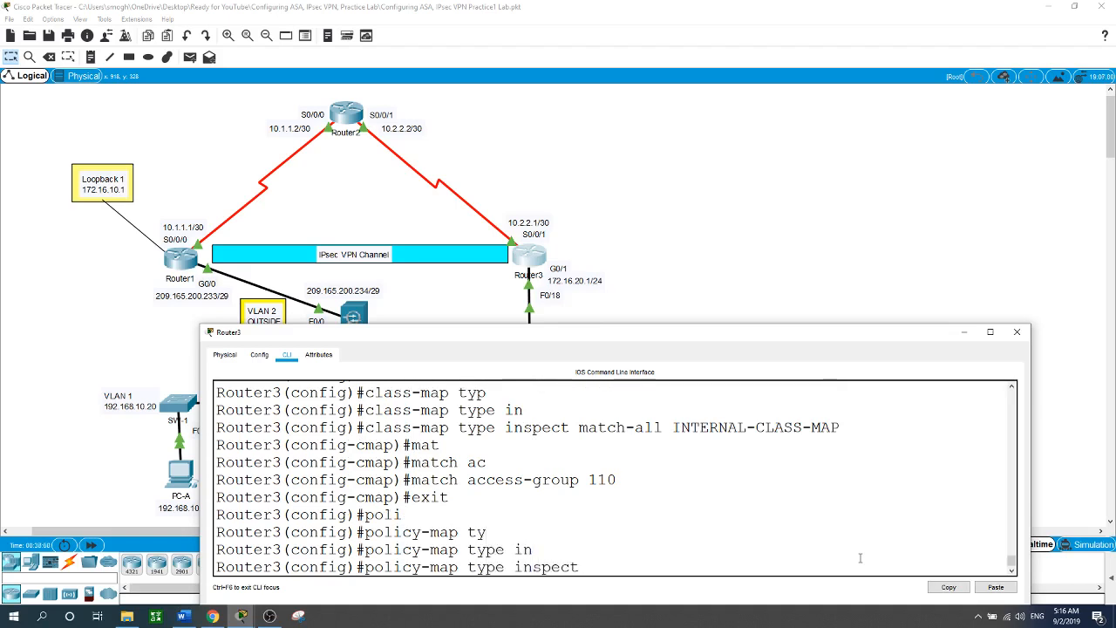
pyautogui.write('IN-2-OUT-P')
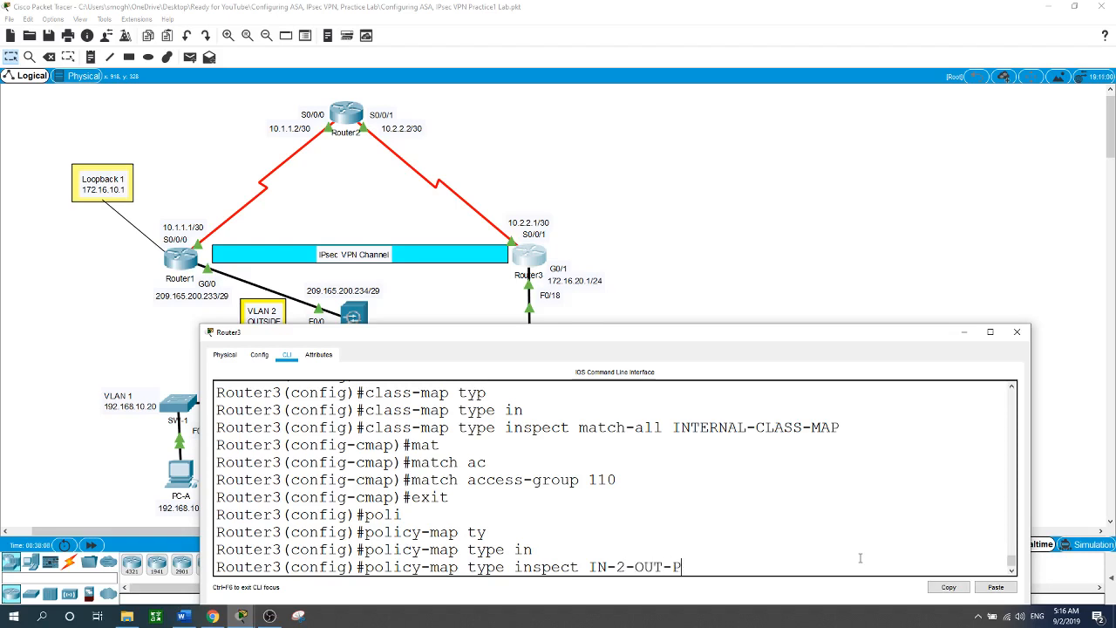
pyautogui.write('MAP')
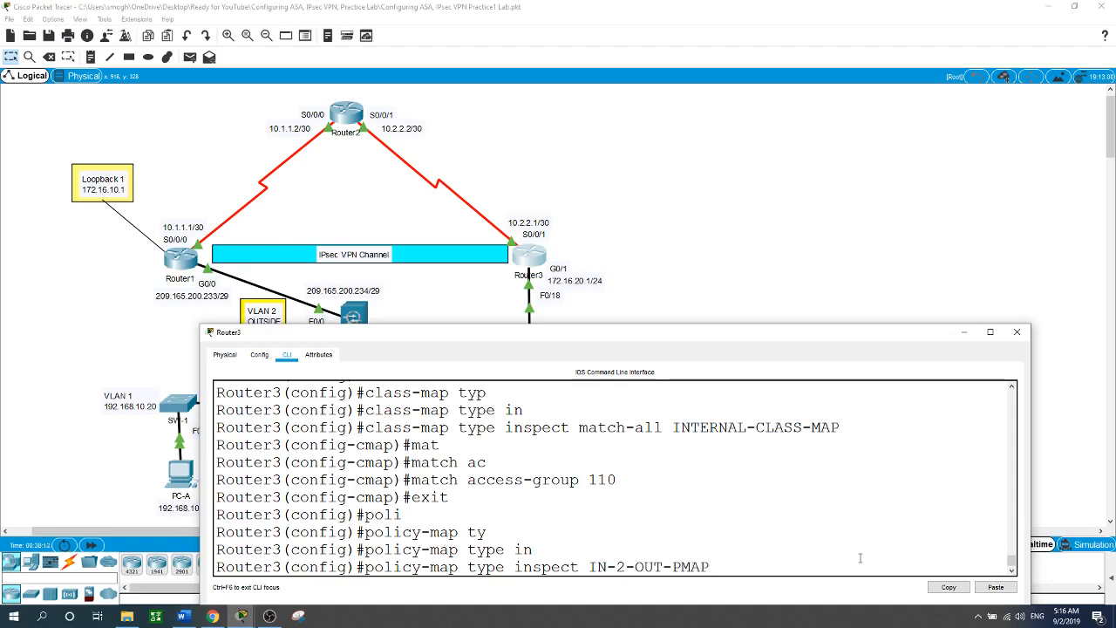
pyautogui.press('Return')
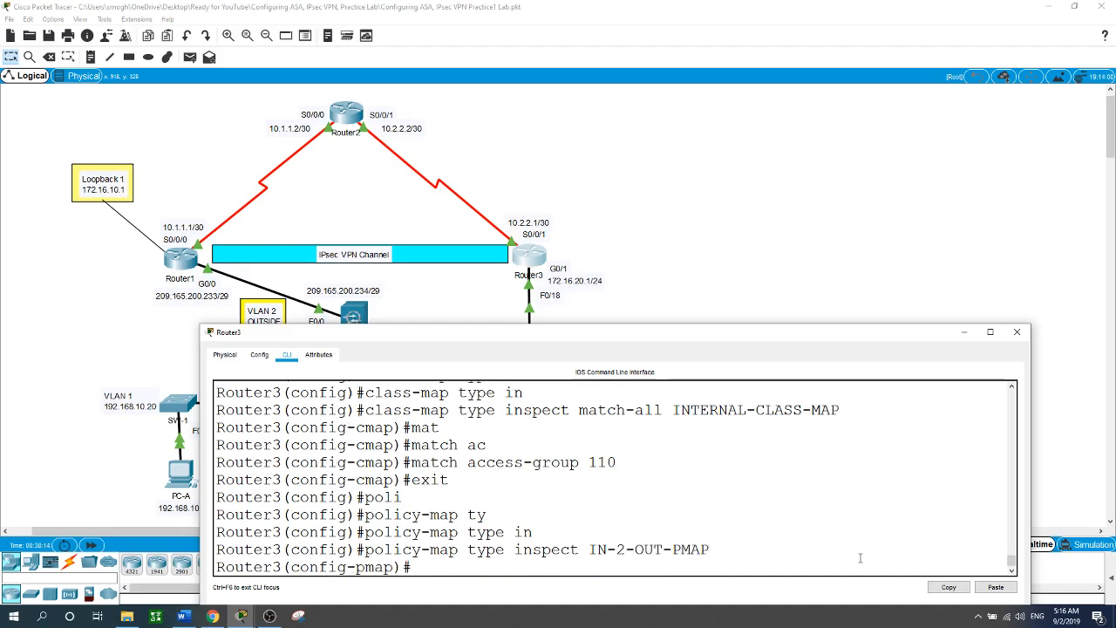
pyautogui.write('cla')
pyautogui.press('Tab')
pyautogui.write('ty')
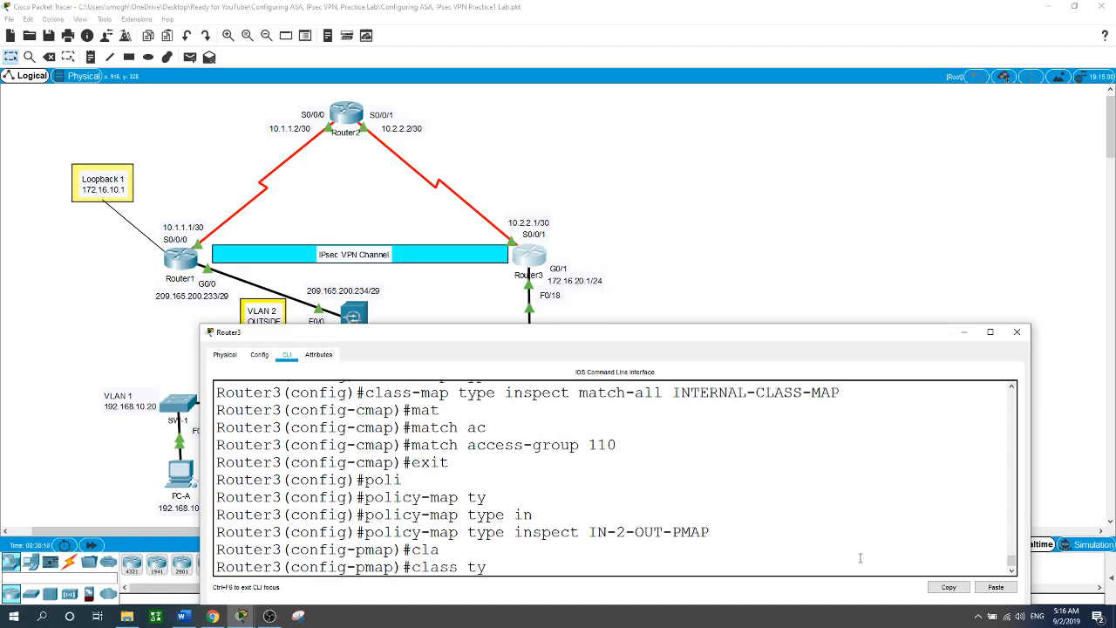
pyautogui.press('Tab')
pyautogui.write('in')
pyautogui.press('Tab')
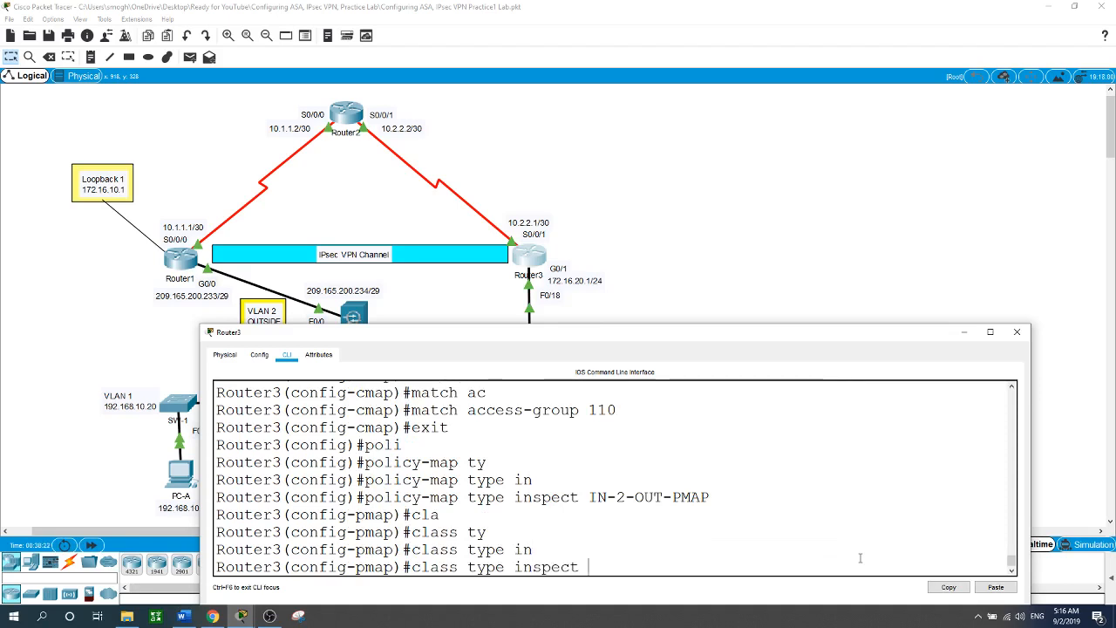
pyautogui.write('INTER')
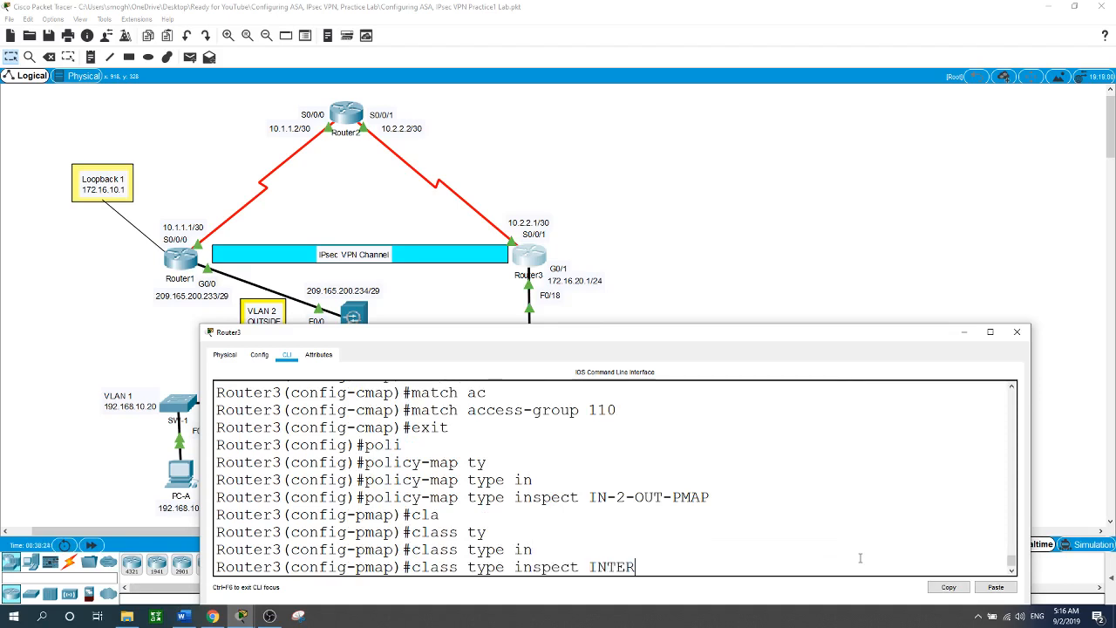
pyautogui.write('NAL-CLASS-MAP')
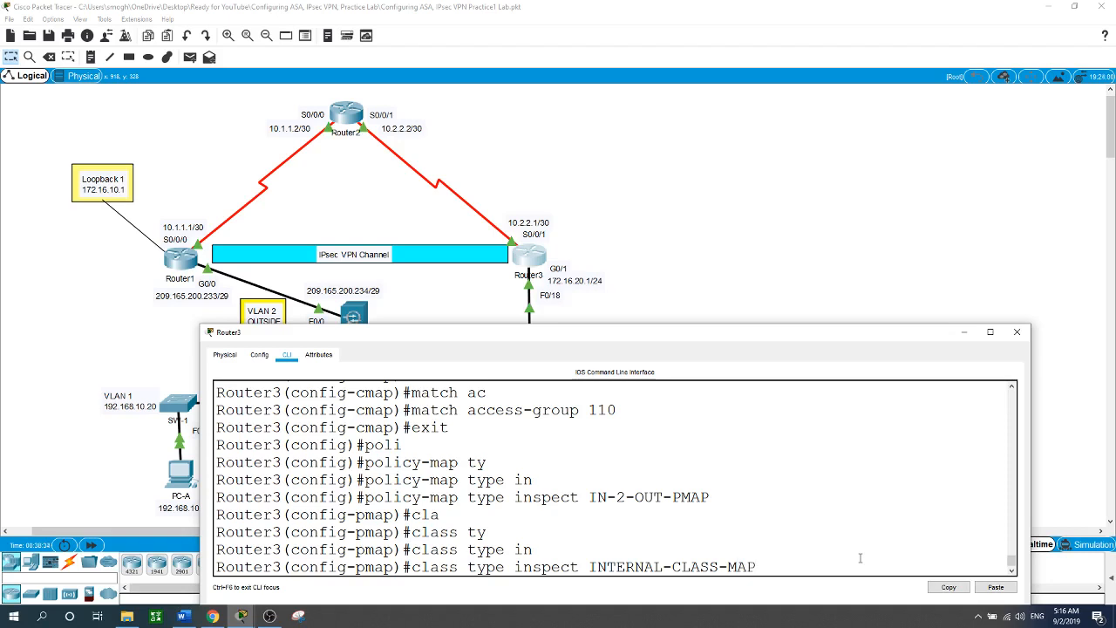
pyautogui.press('Return')
# Set the class action to inspect and exit twice to global configuration.
pyautogui.write('?')
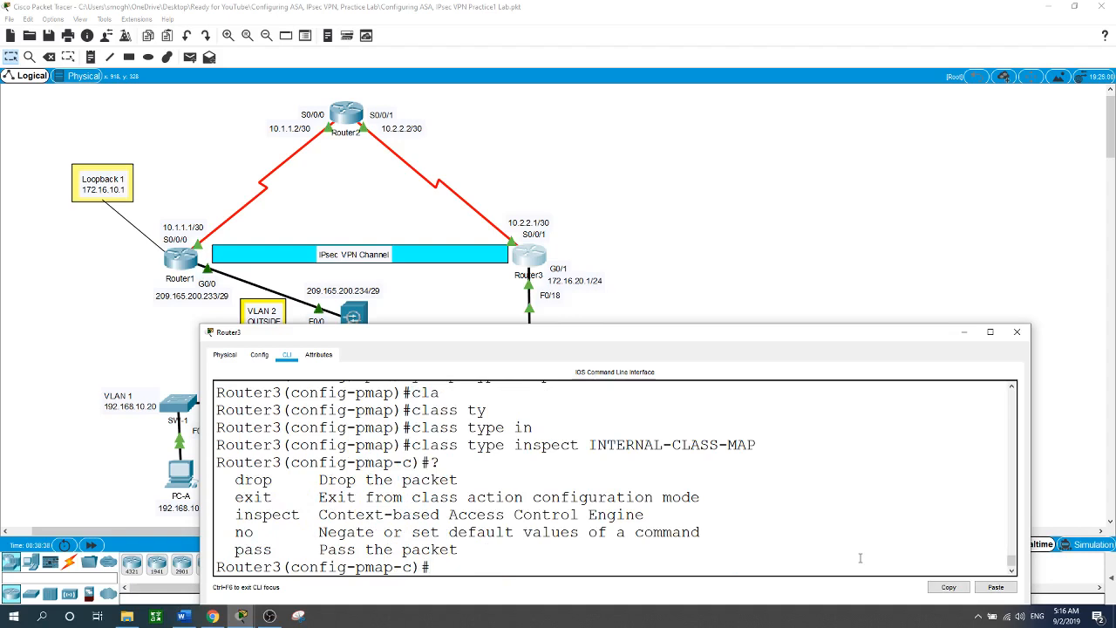
pyautogui.write('in')
pyautogui.press('Tab')
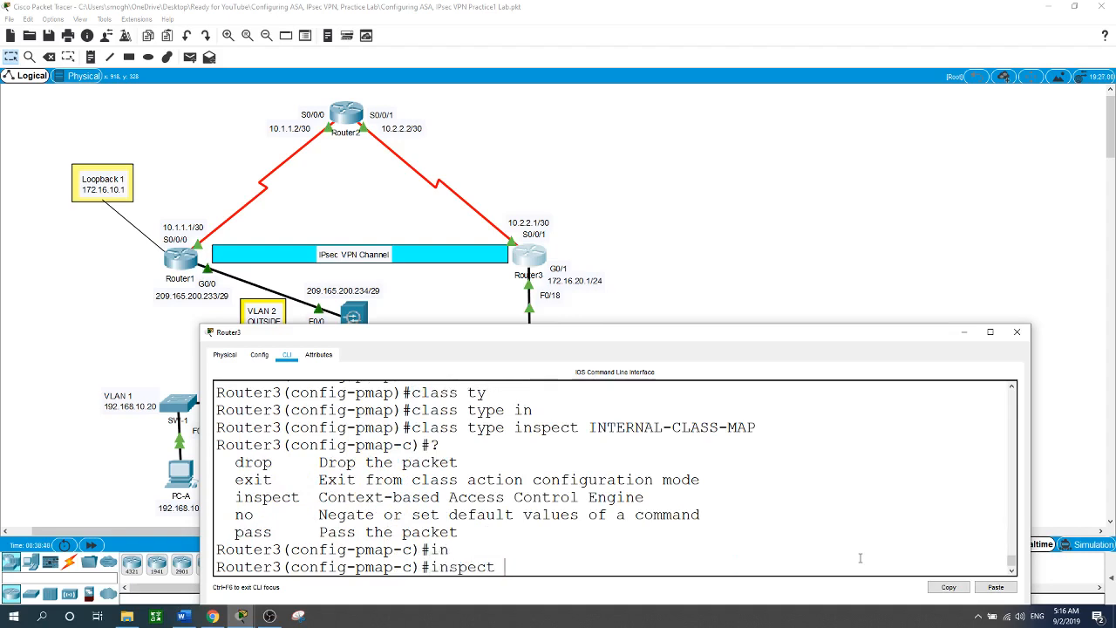
pyautogui.press('Return')
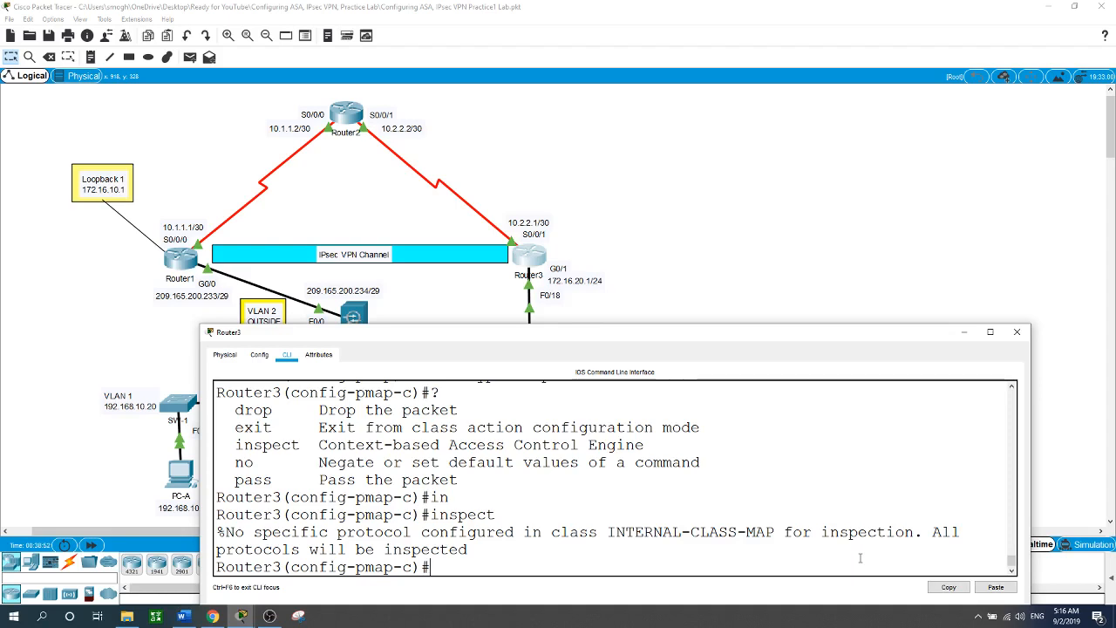
pyautogui.write('exit')
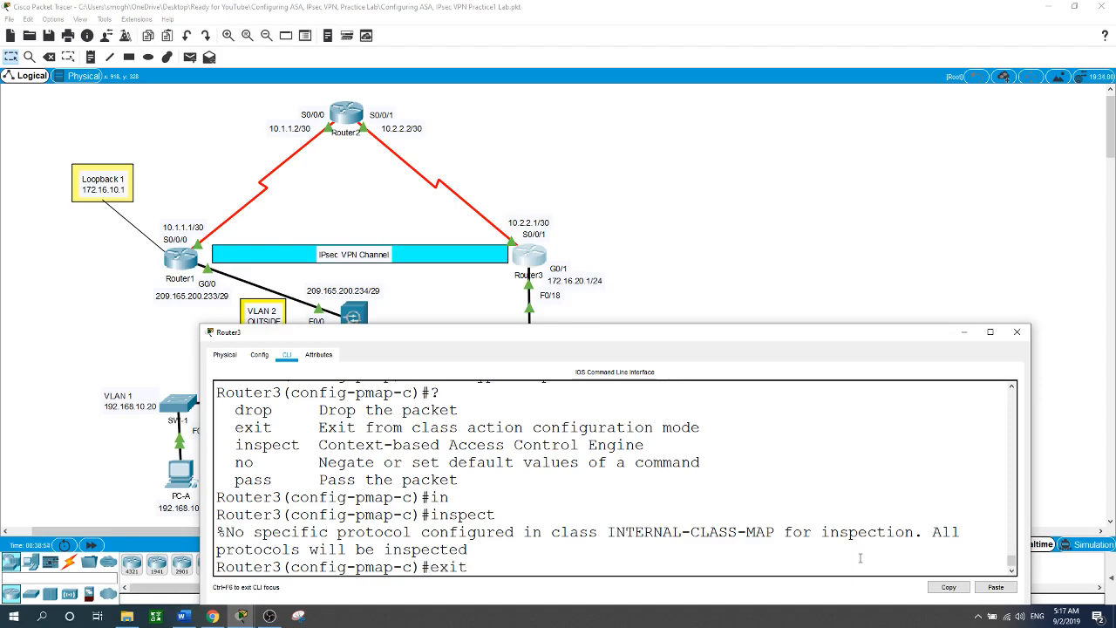
pyautogui.press('Return')
pyautogui.write('exit')
pyautogui.press('Return')
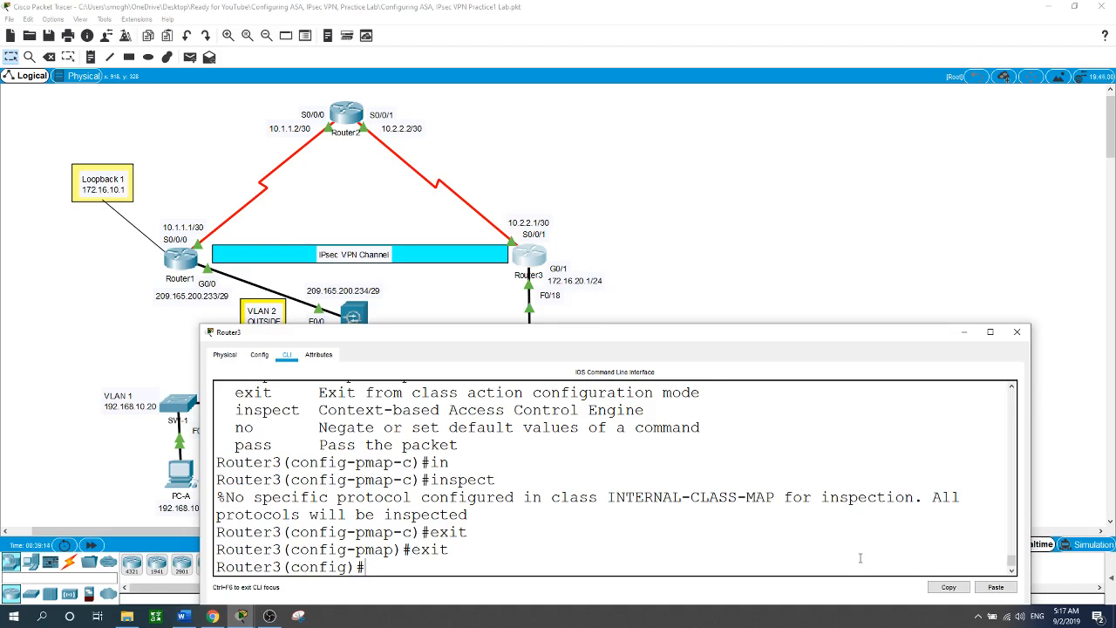
# Create zone-pair security IN-2-OUT-ZPAIR with source IN-ZONE and destination OUT-ZONE.
pyautogui.write('zone-p')
pyautogui.press('Tab')
pyautogui.write('se')
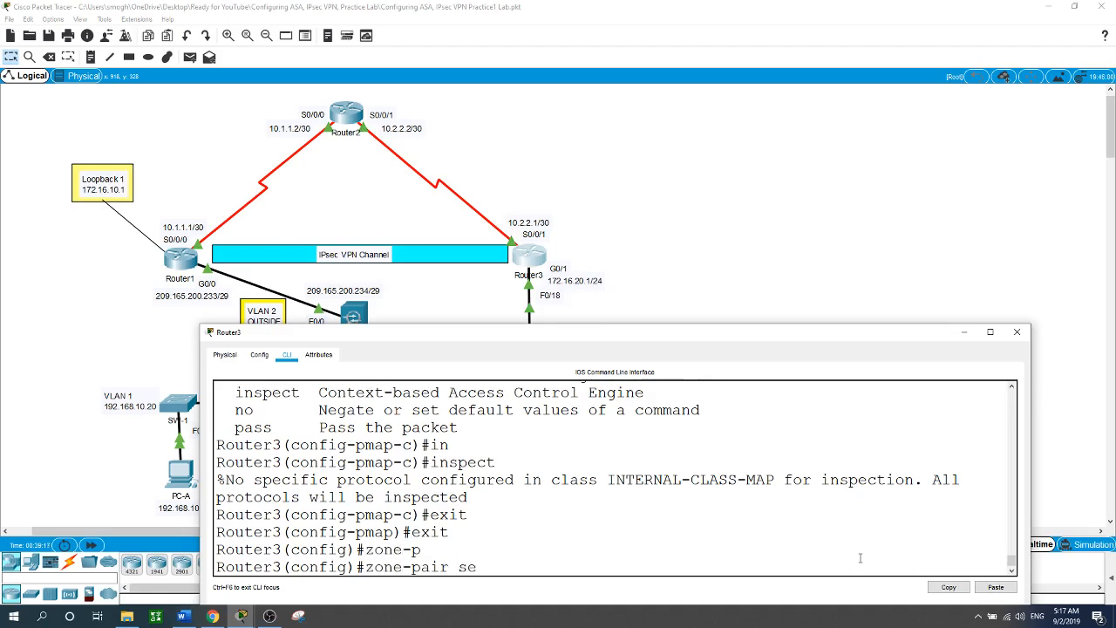
pyautogui.press('Tab')
pyautogui.write('IN')
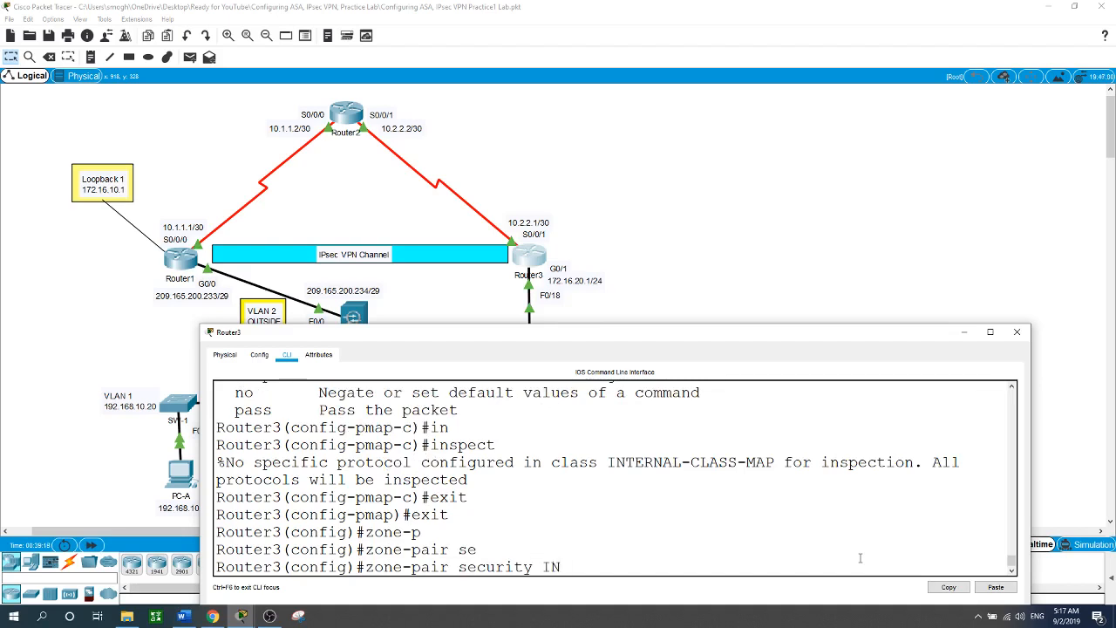
pyautogui.write('-2-OUT-ZPAIR so')
pyautogui.press('Tab')
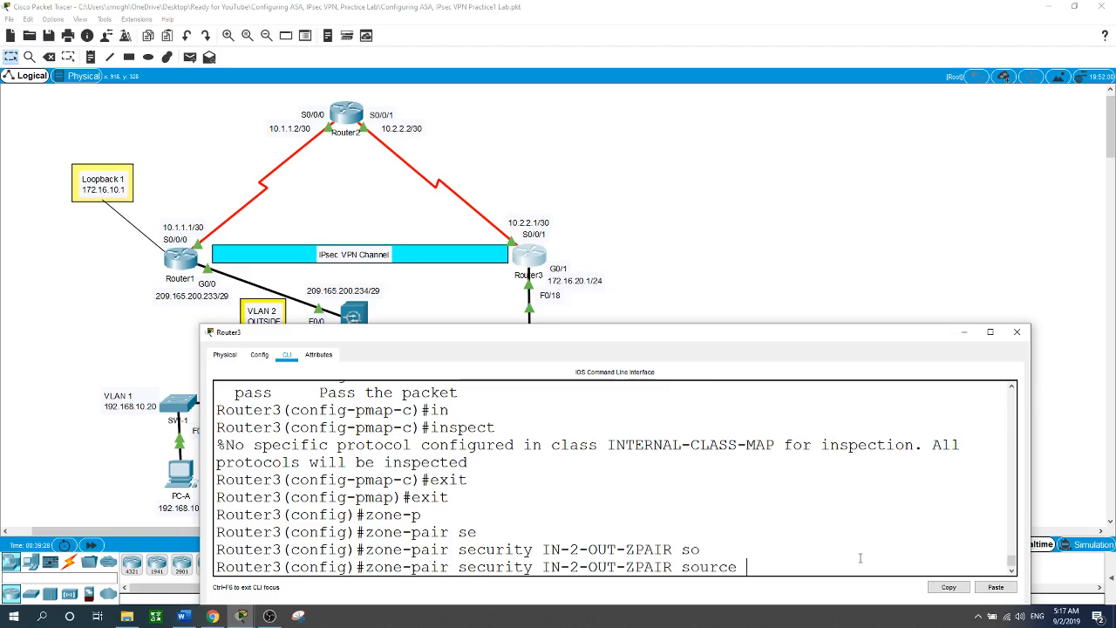
pyautogui.write('IN-ZONE de')
pyautogui.press('Tab')
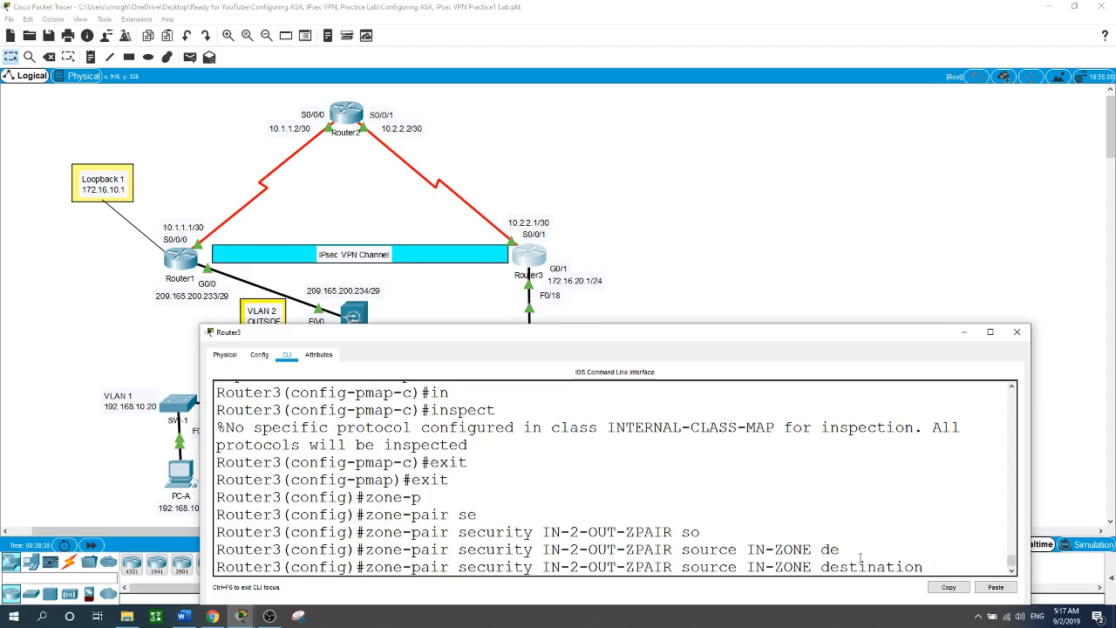
pyautogui.write('OUT-ZONE')
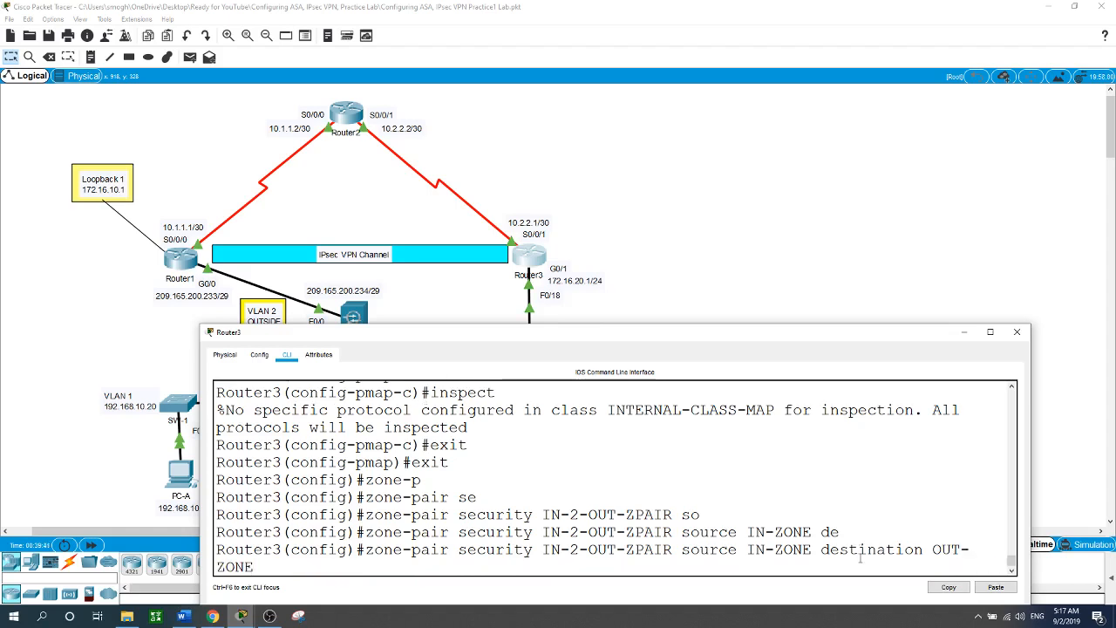
pyautogui.press('Return')
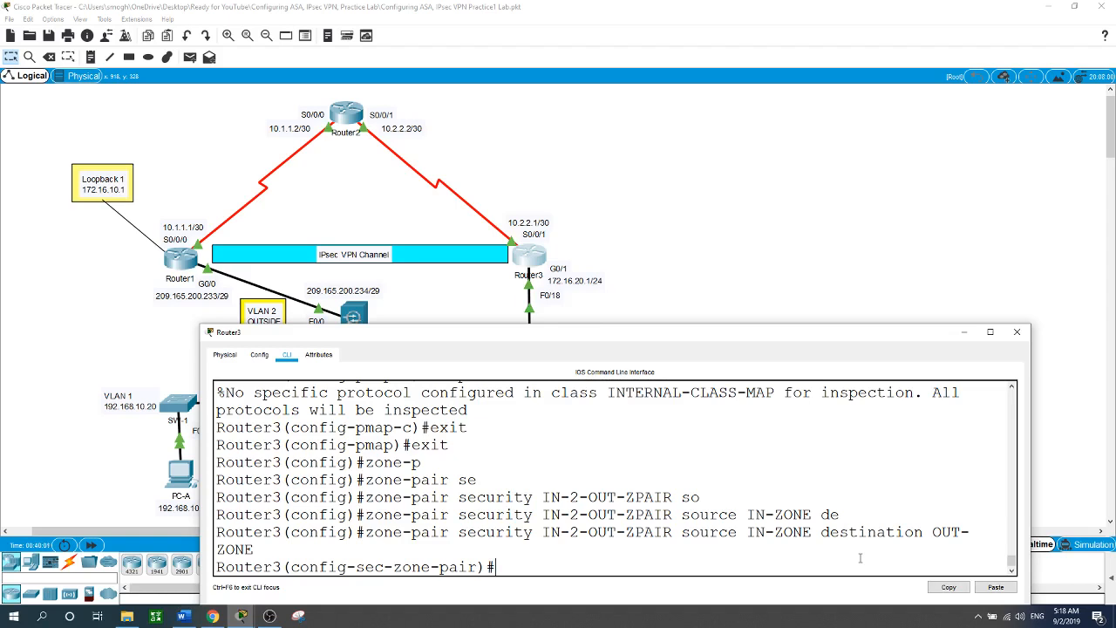
# Attach service-policy type inspect IN-2-OUT-PMAP to the zone-pair and exit to global configuration.
pyautogui.write('se')
pyautogui.press('Tab')
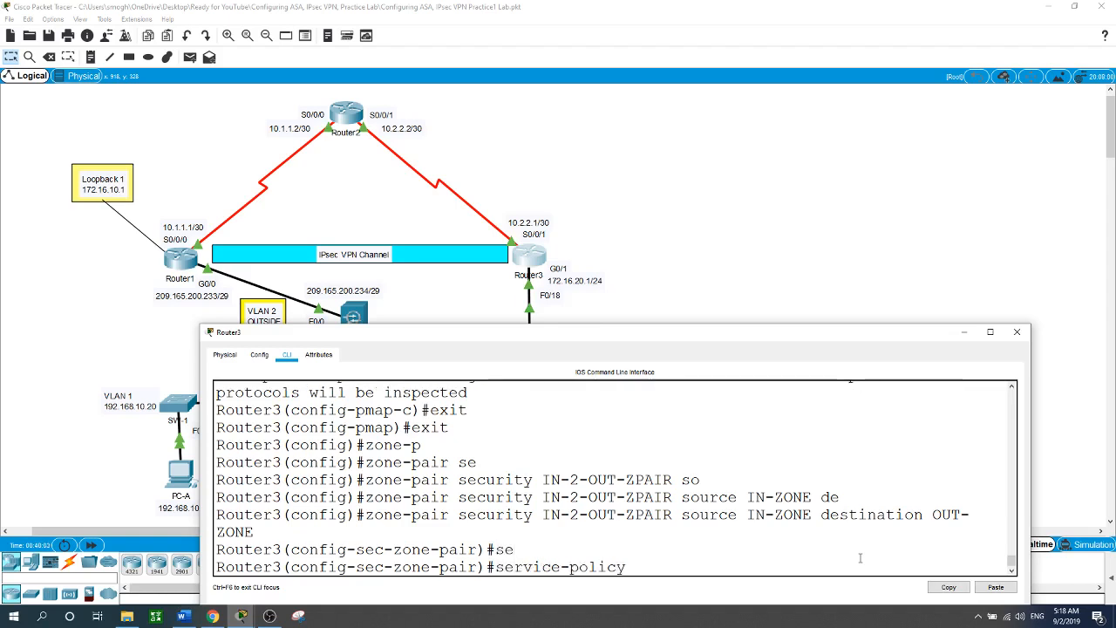
pyautogui.write('t')
pyautogui.press('Tab')
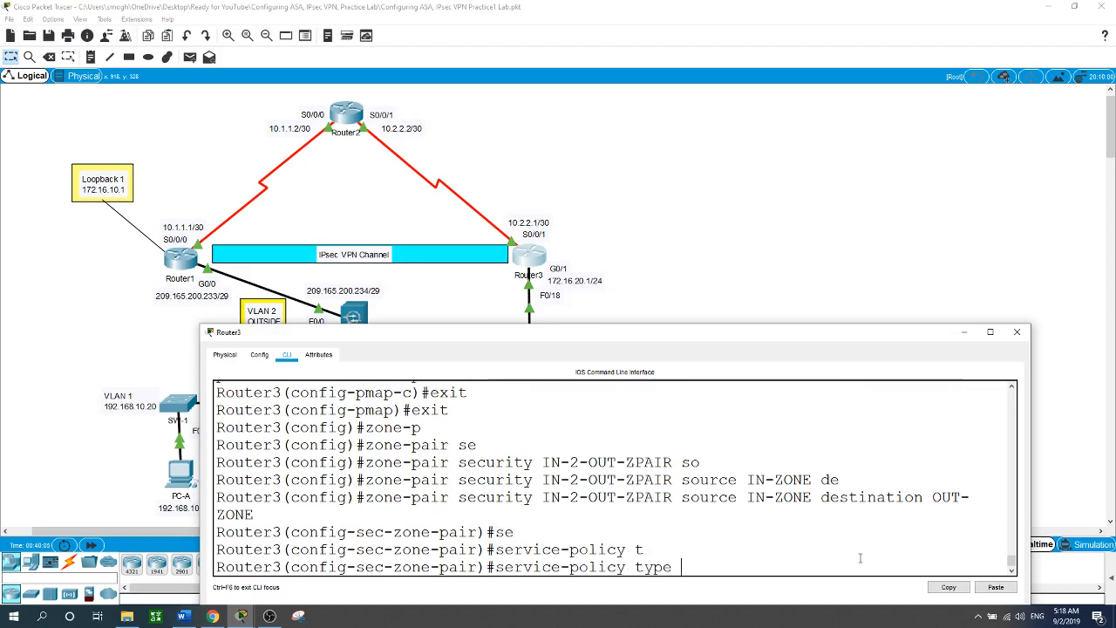
pyautogui.write('in')
pyautogui.press('Tab')
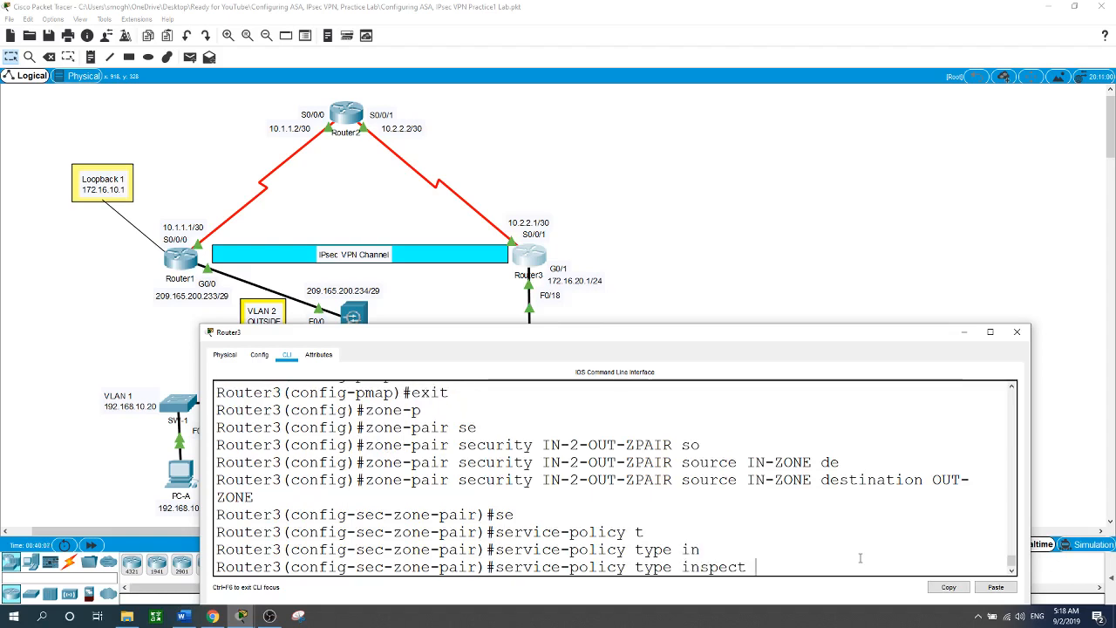
pyautogui.write('IN')
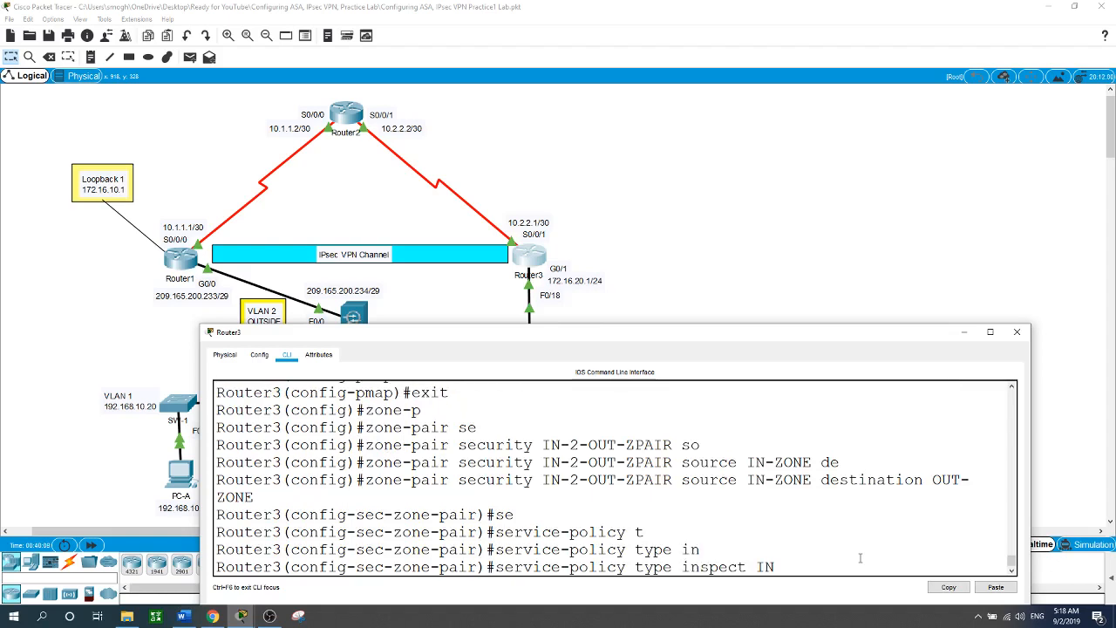
pyautogui.write('-2-OUT-PMAP')
pyautogui.press('Return')
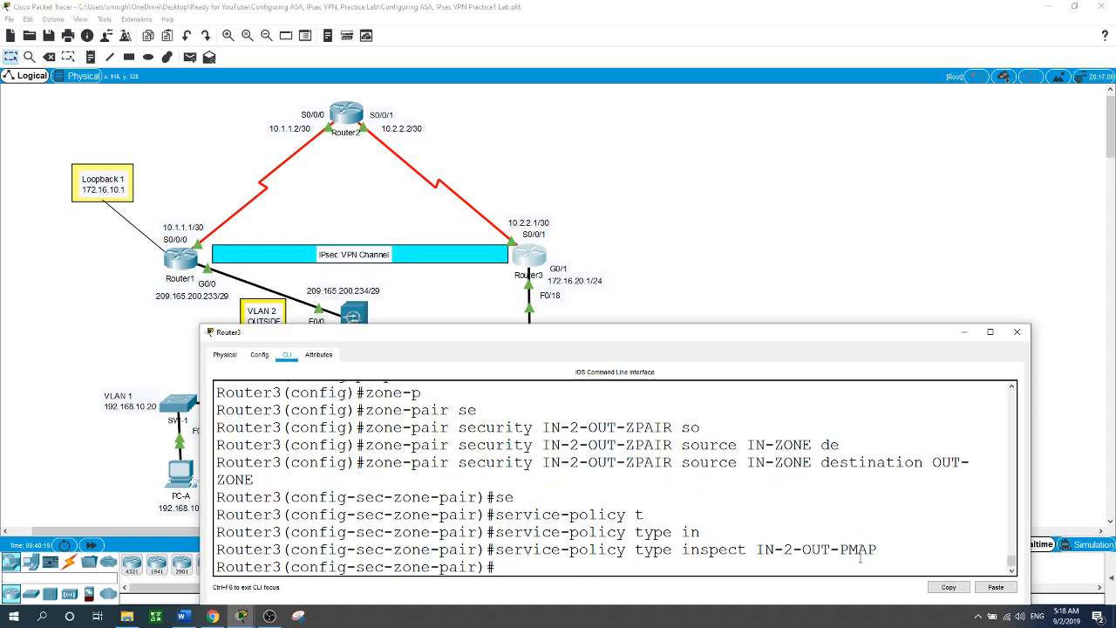
pyautogui.write('exit')
pyautogui.press('Return')
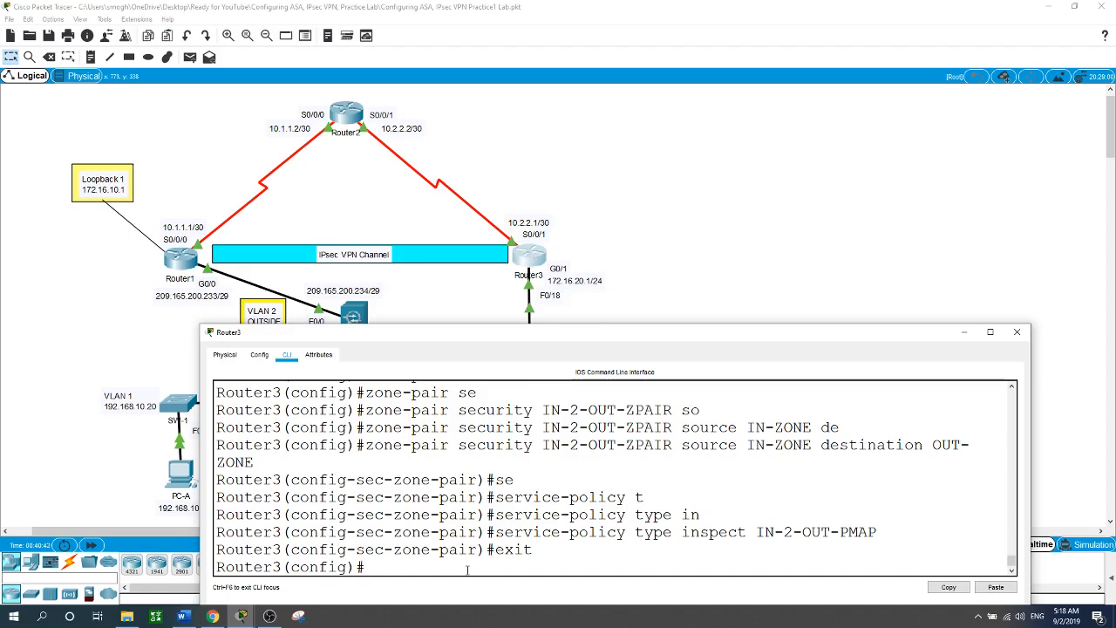
# Make GigabitEthernet0/1 a zone-member of security zone IN-ZONE.
pyautogui.write('int g0/1')
pyautogui.press('Return')
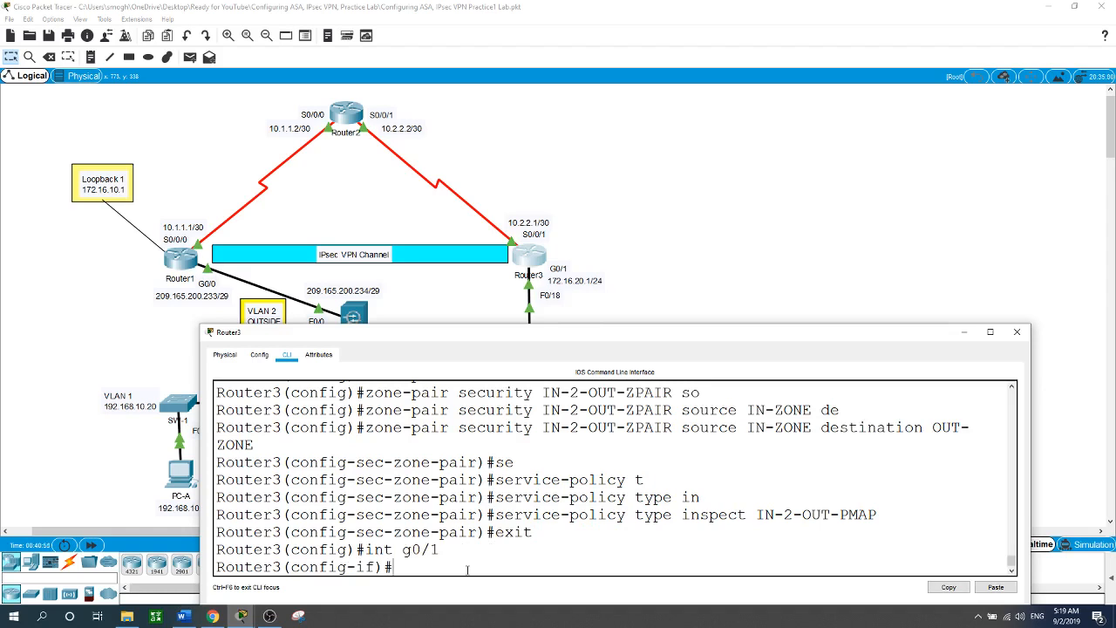
pyautogui.write('zon')
pyautogui.press('Tab')
pyautogui.write('se')
pyautogui.press('Tab')
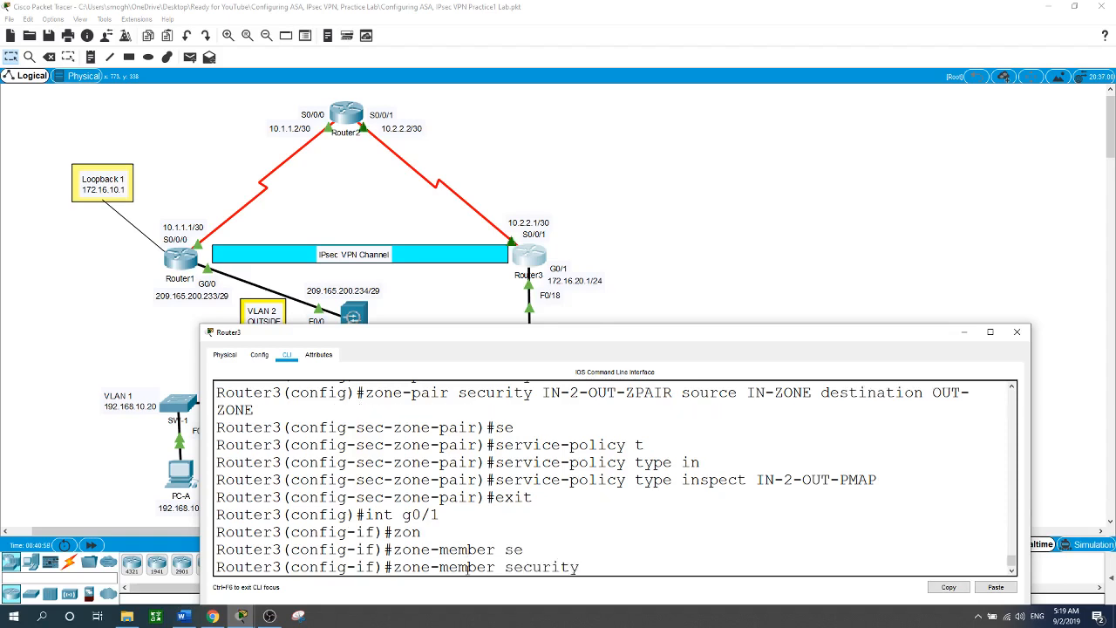
pyautogui.write('IN-Zo')
pyautogui.press('BackSpace')
pyautogui.write('ONE')
pyautogui.press('Return')
# Make Serial0/0/1 a zone-member of security zone OUT-ZONE.
pyautogui.write('int')
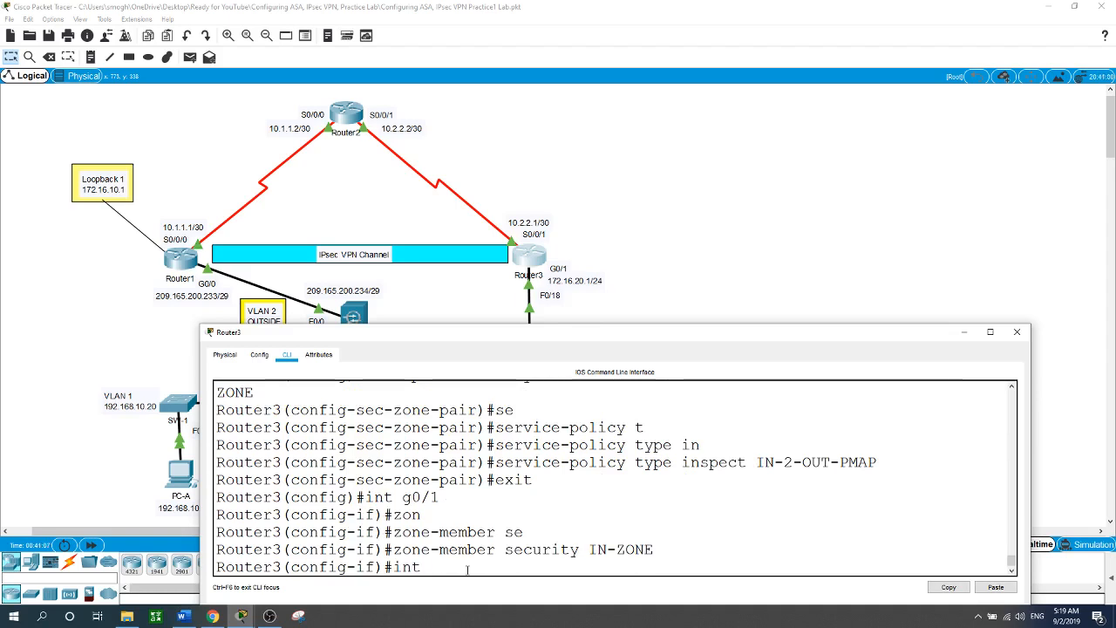
pyautogui.write(' s0/0/1')
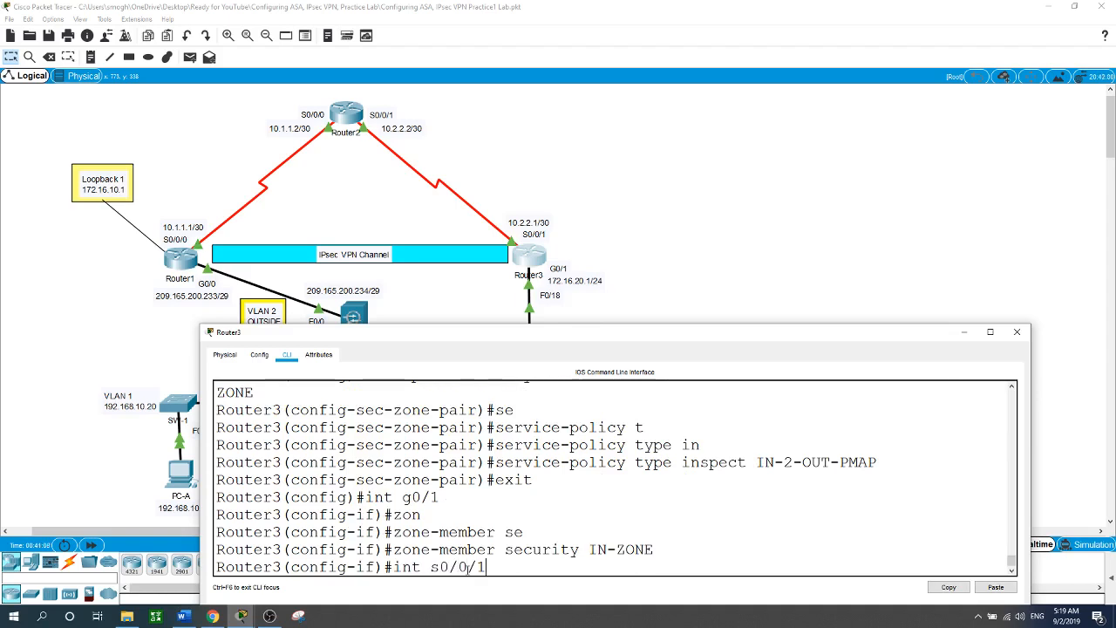
pyautogui.press('Return')
pyautogui.write('zone')
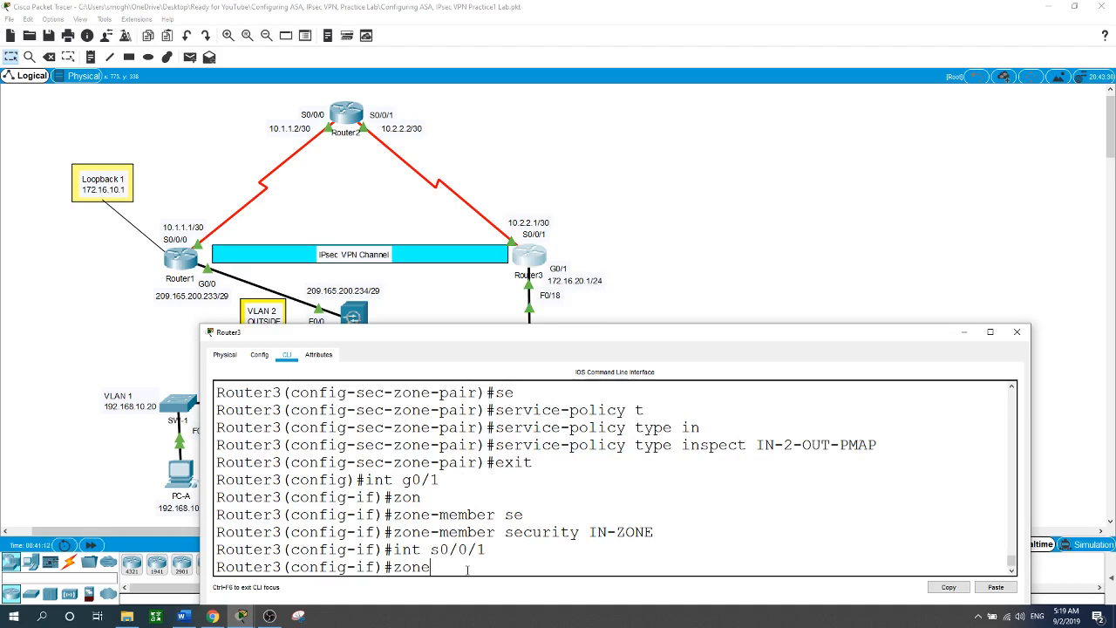
pyautogui.press('Tab')
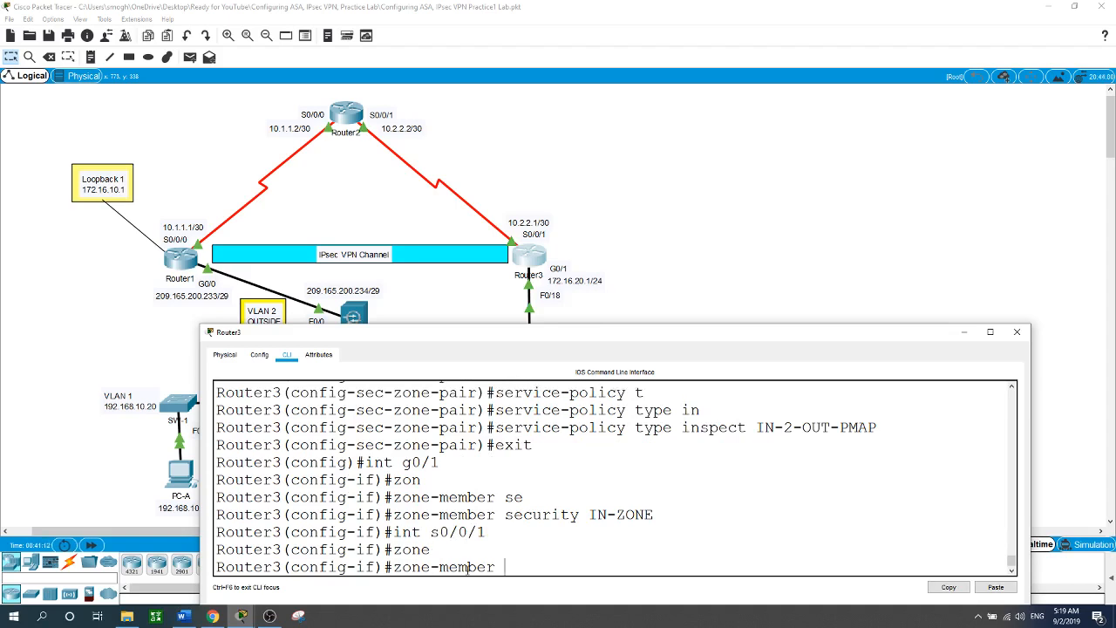
pyautogui.write('se')
pyautogui.press('Tab')
pyautogui.write('OUT')
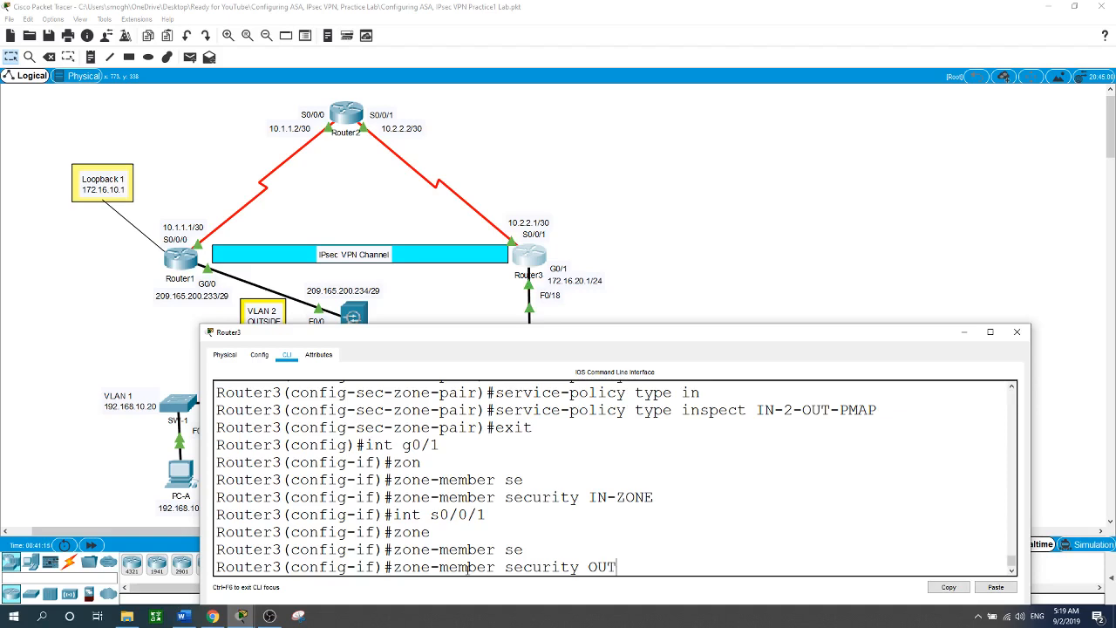
pyautogui.write('-ZONE')
pyautogui.press('Return')
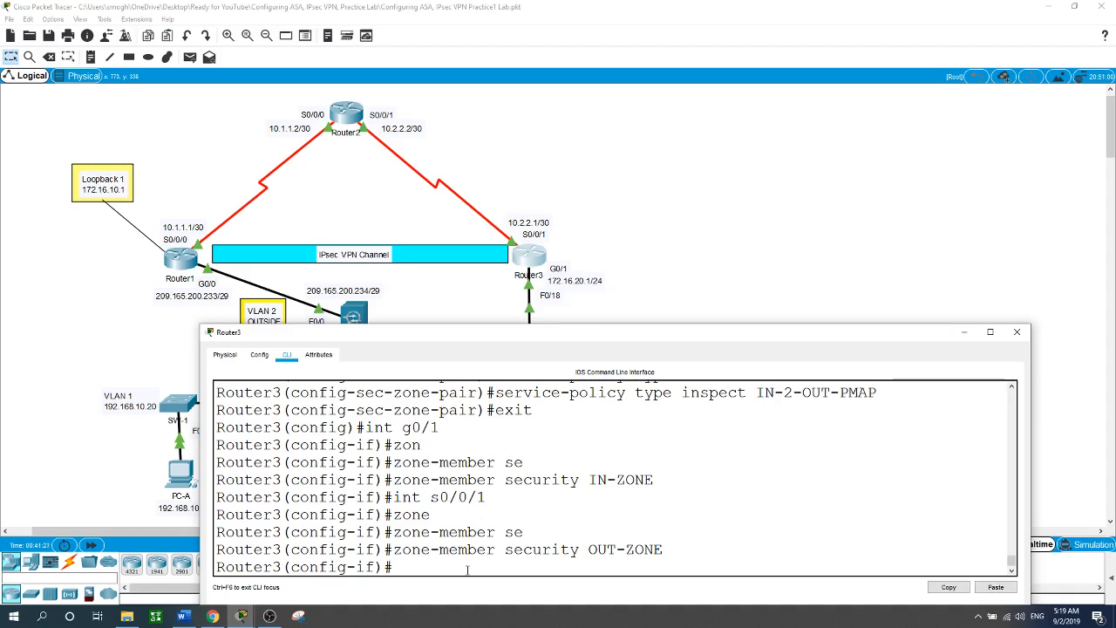
# Exit interface and configuration mode back to privileged EXEC.
pyautogui.write('exit')
pyautogui.press('Return')
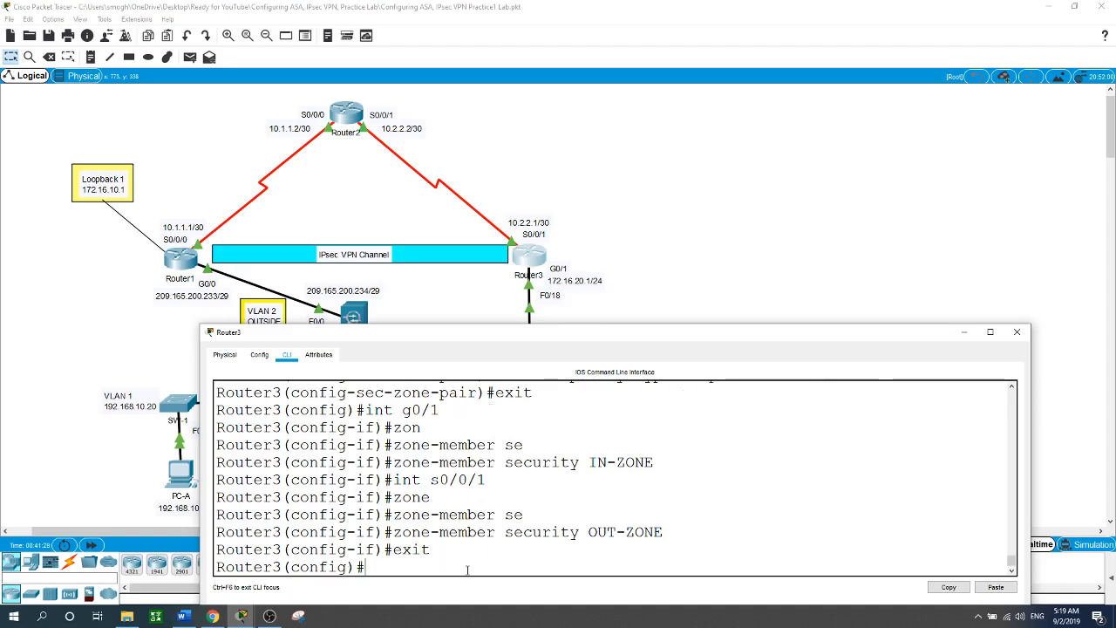
pyautogui.press('Return')
pyautogui.write('exit')
pyautogui.press('Return')
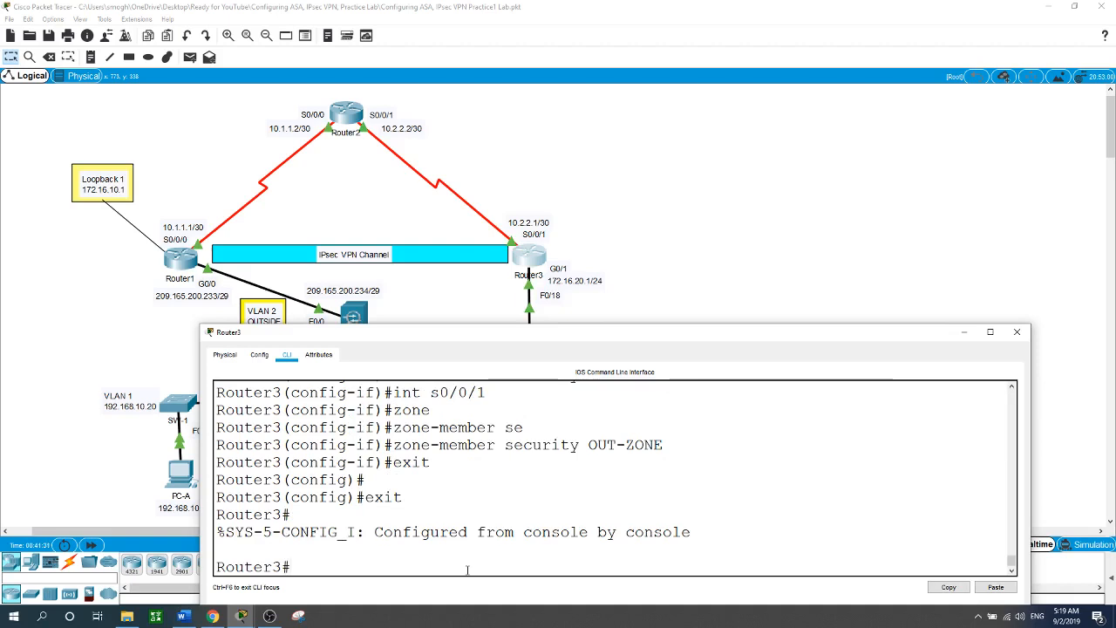
# Run show zone security to verify IN-ZONE holds G0/1 and OUT-ZONE holds S0/0/1, then close Router3.
pyautogui.write('show zone se')
pyautogui.press('Tab')
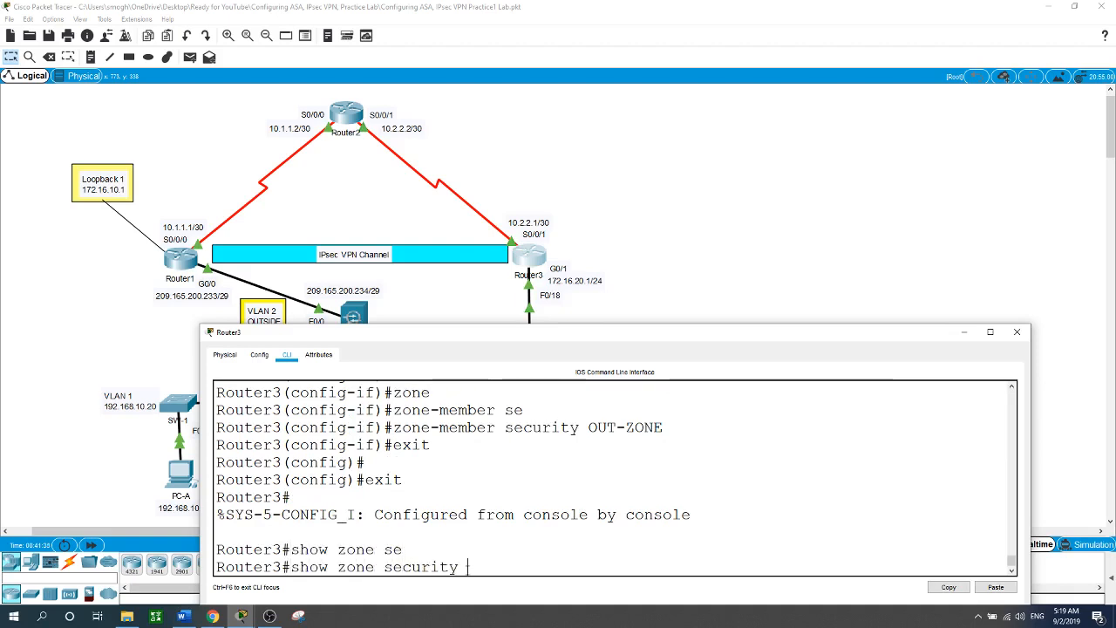
pyautogui.press('Return')
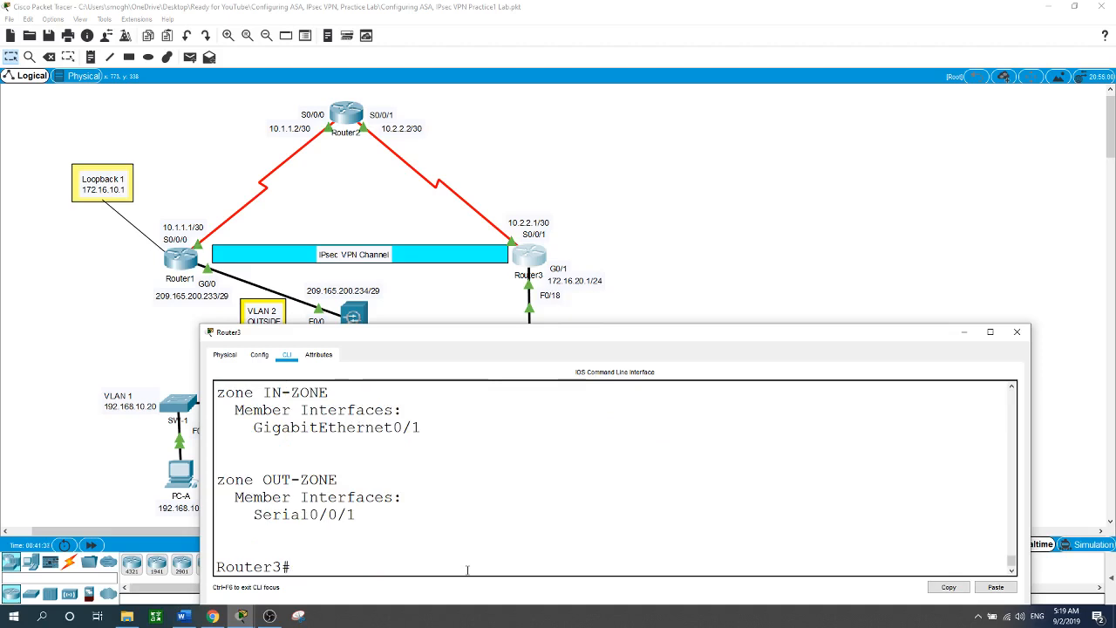
pyautogui.scroll(3, 497, 541)
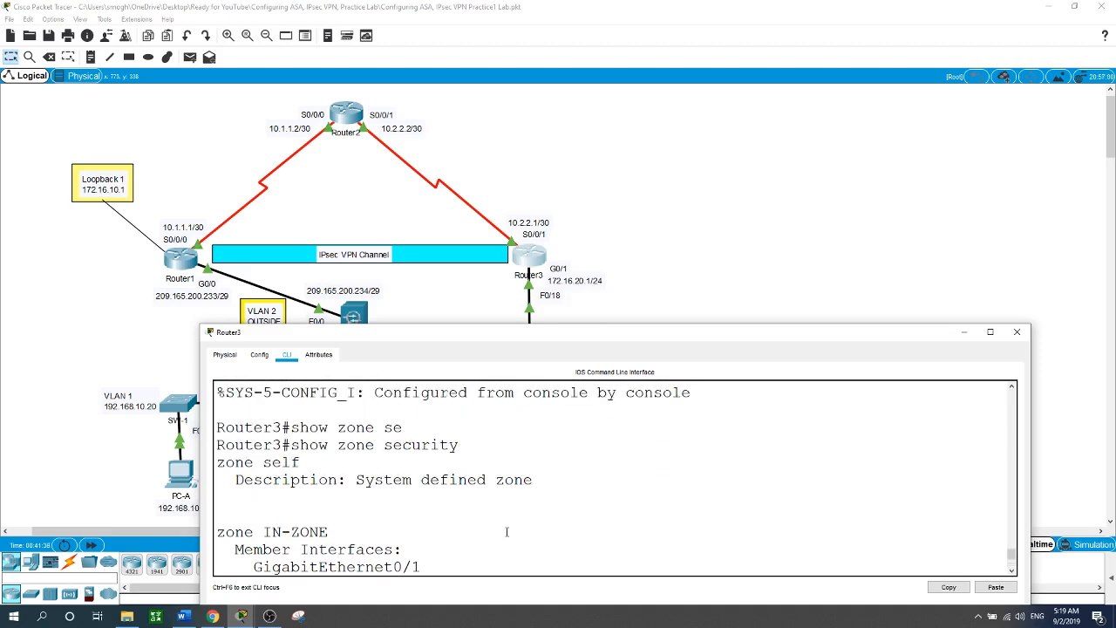
pyautogui.scroll(-3, 507, 532)
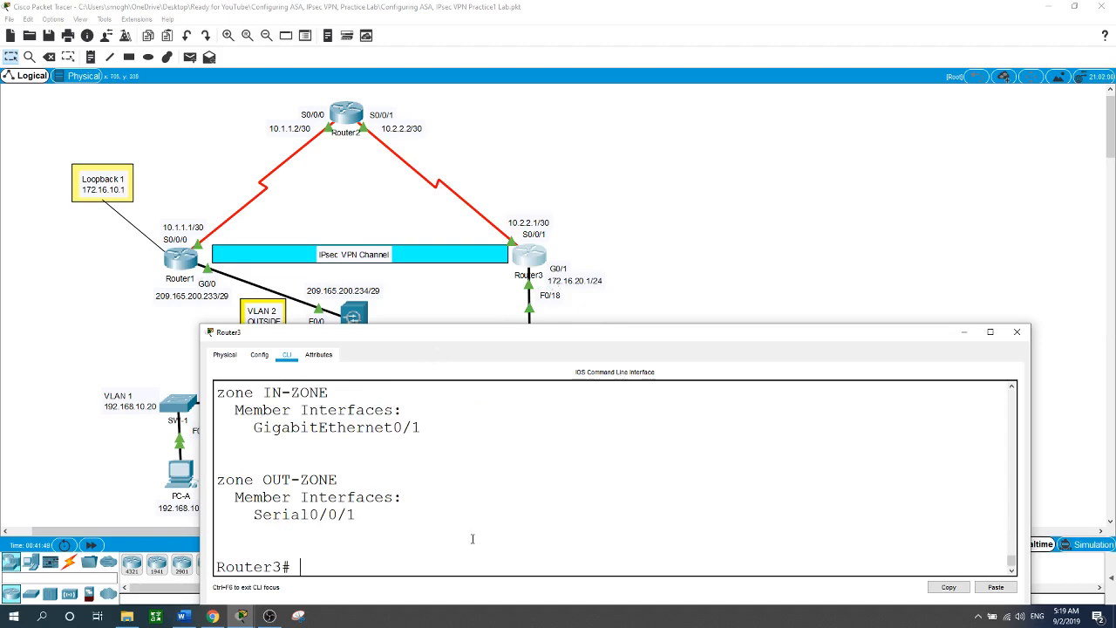
pyautogui.scroll(-1, 470, 536)
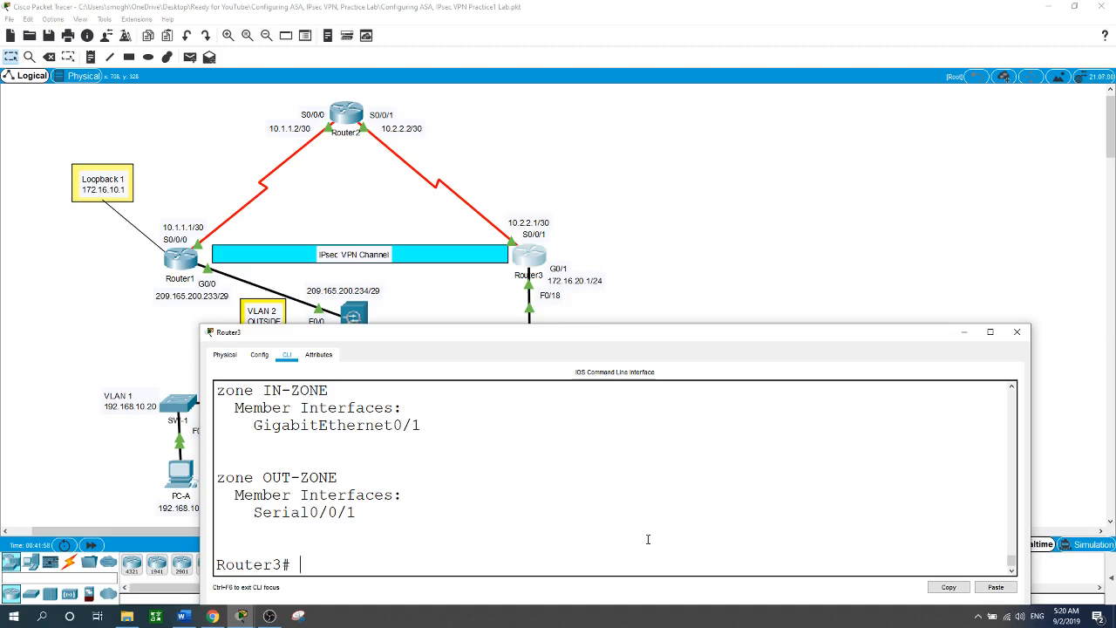
pyautogui.click(706, 236)
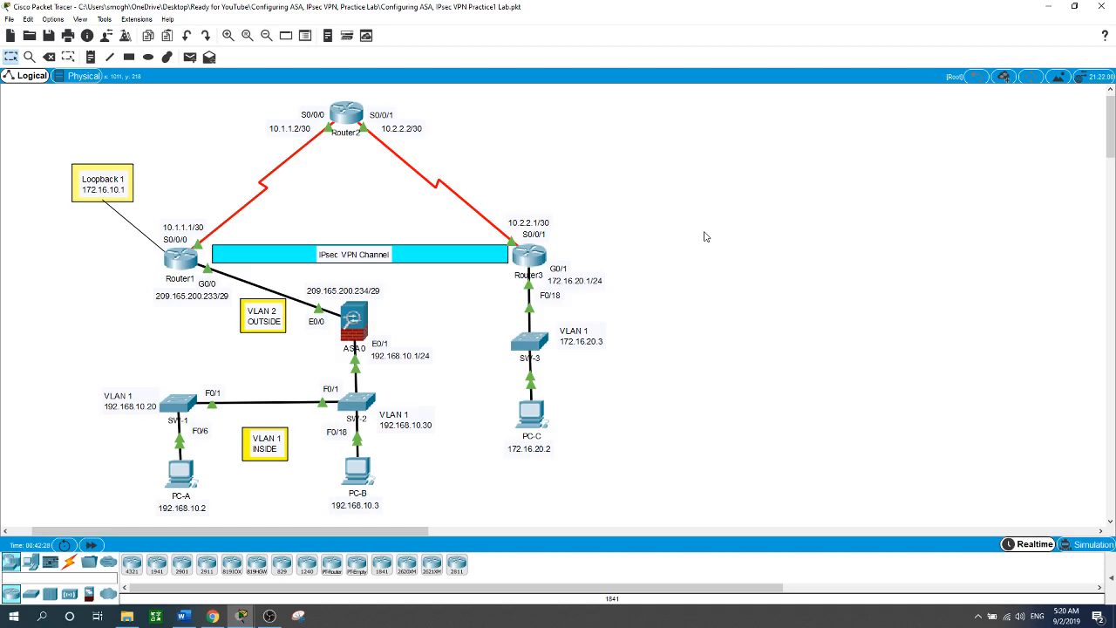
# Open Router3's CLI and list the flash contents with show flash.
pyautogui.click(529, 255)
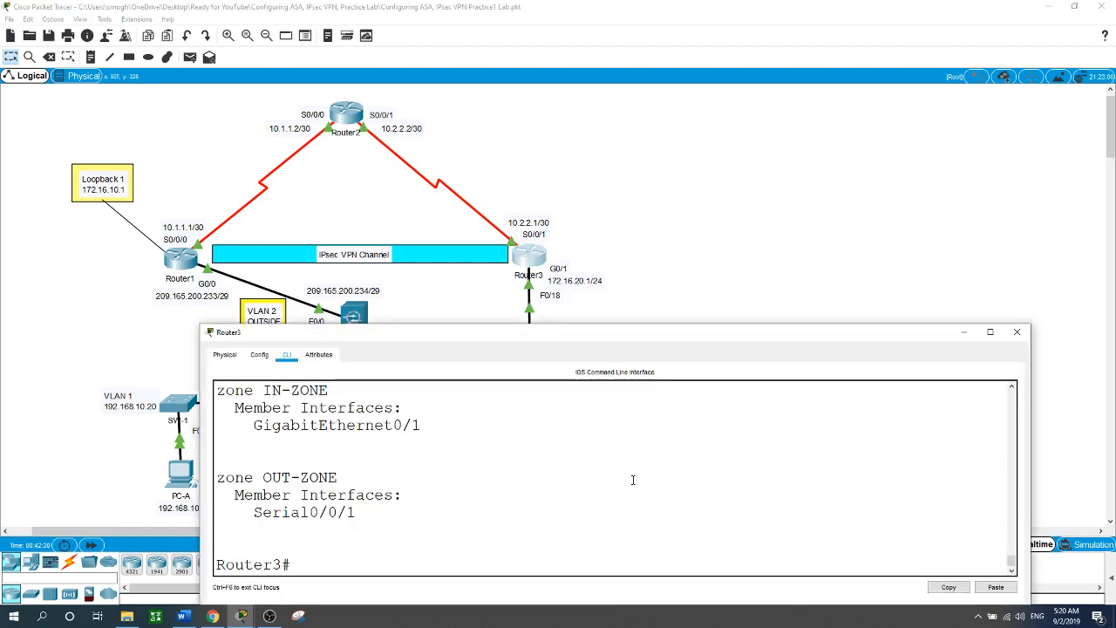
pyautogui.write('show flash')
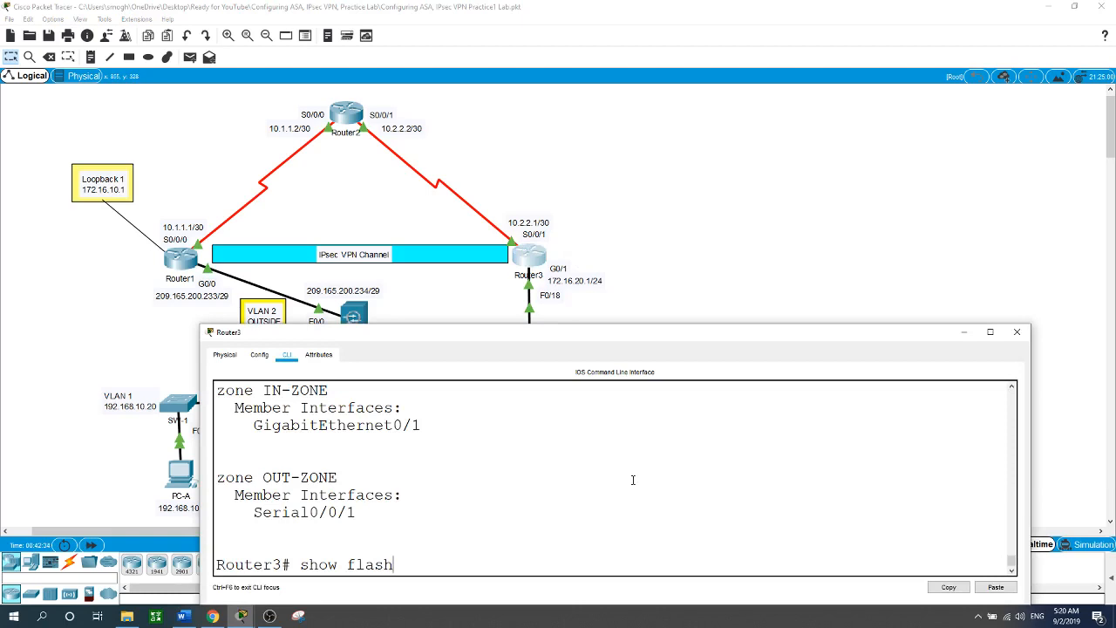
pyautogui.press('Return')
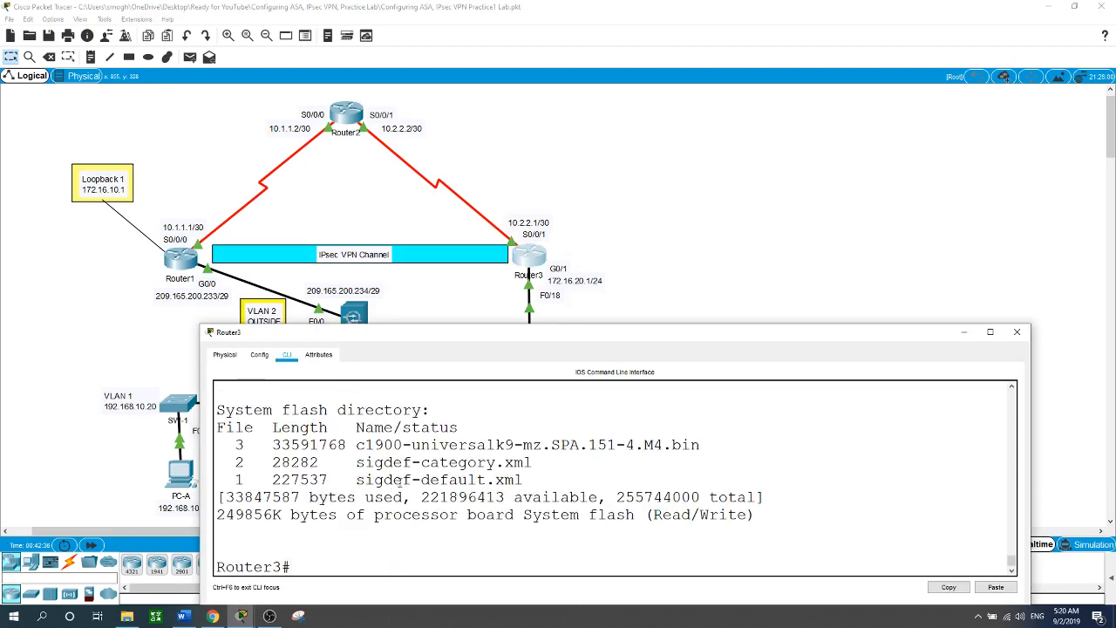
pyautogui.moveTo(236, 462); pyautogui.dragTo(527, 479)
pyautogui.click(528, 488)
# Create a new flash directory named ipsdir with mkdir.
pyautogui.write('mkdir ips')
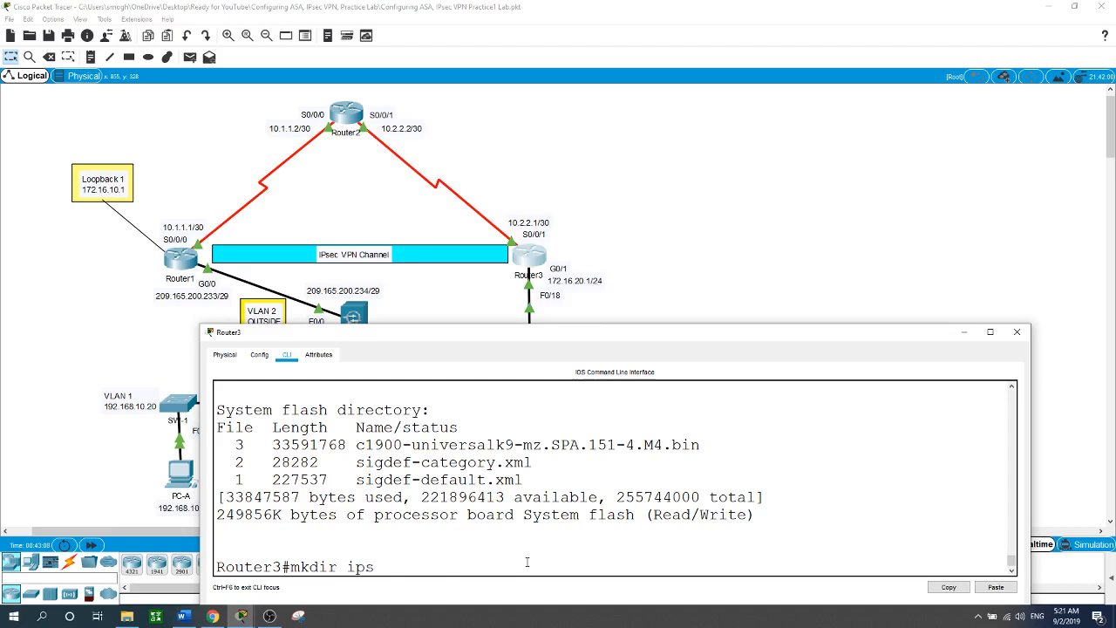
pyautogui.write('dir')
pyautogui.press('Return')
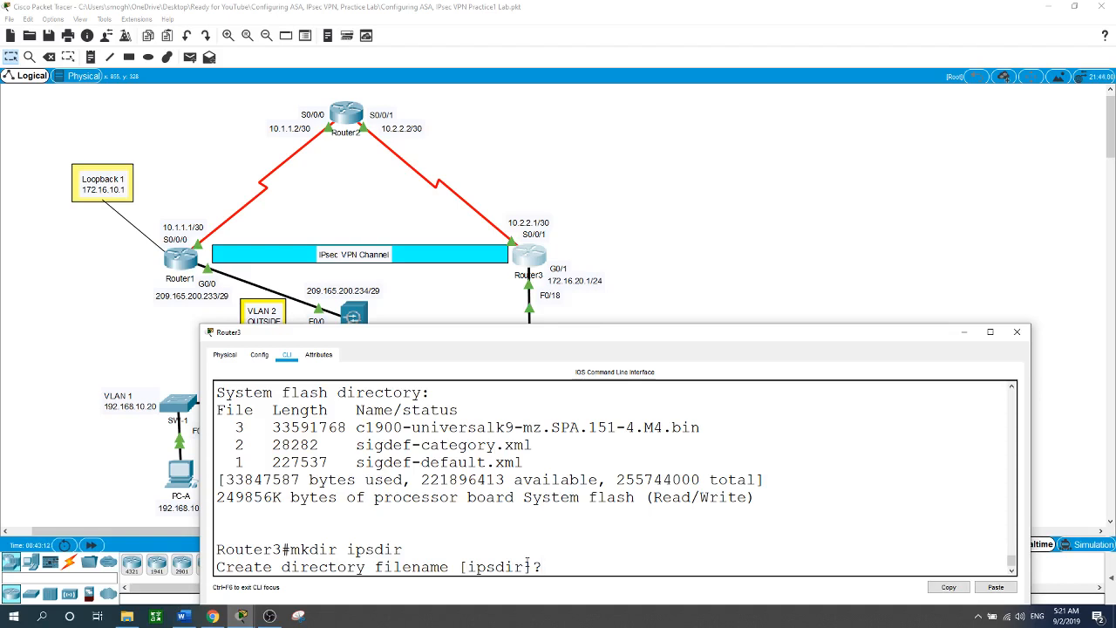
pyautogui.press('Return')
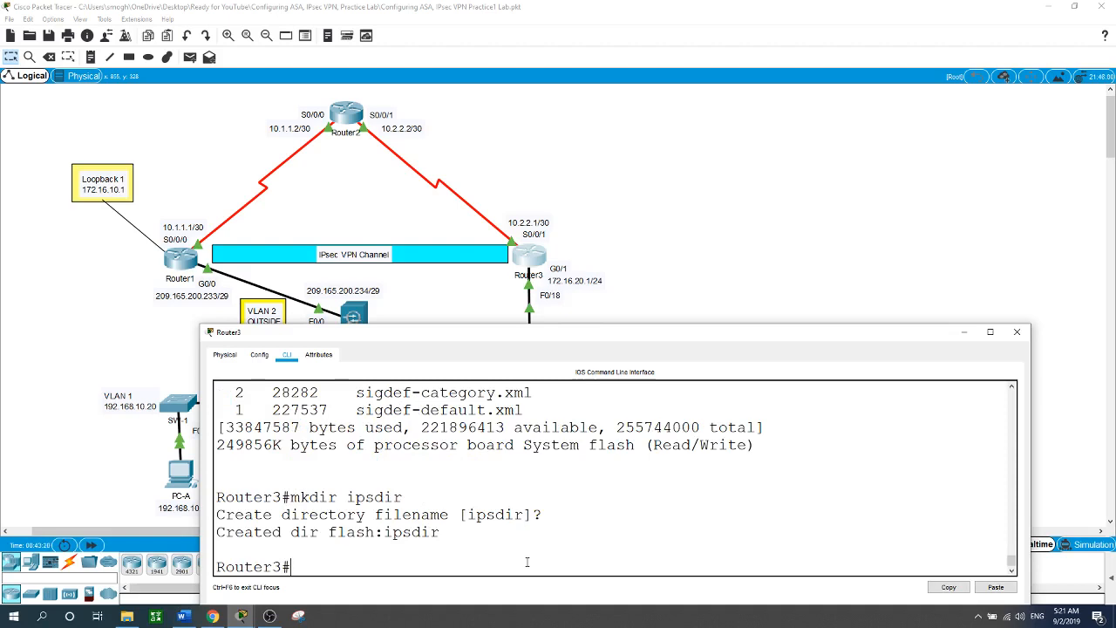
# In global configuration, set the IPS config location to flash:ipsdir.
pyautogui.write('conf t')
pyautogui.press('Return')
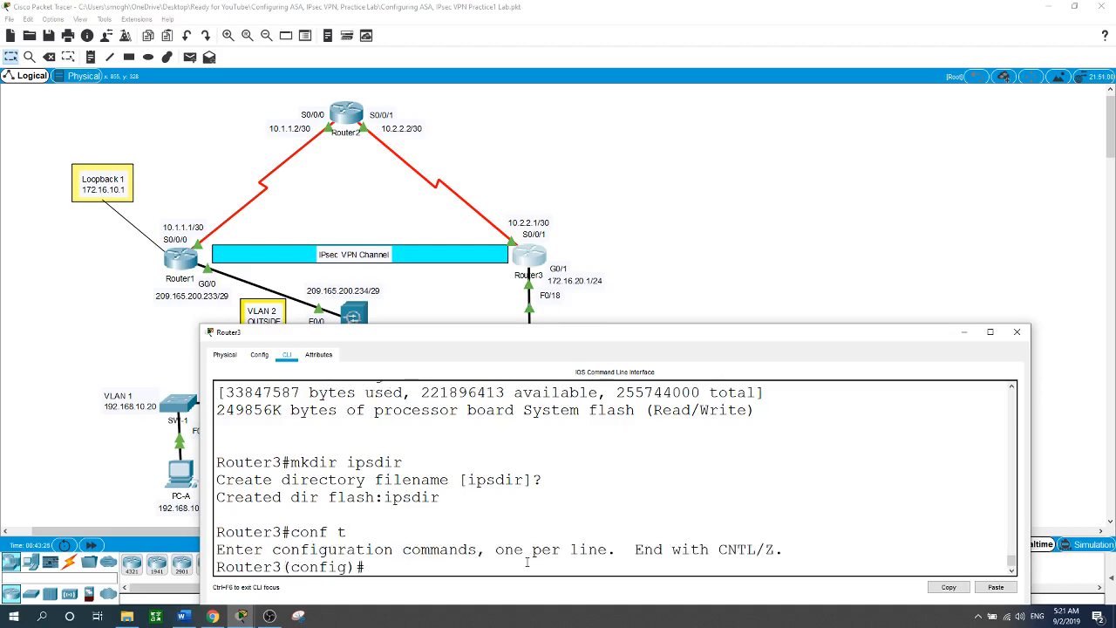
pyautogui.write('ip')
pyautogui.write(' ips')
pyautogui.write(' config')
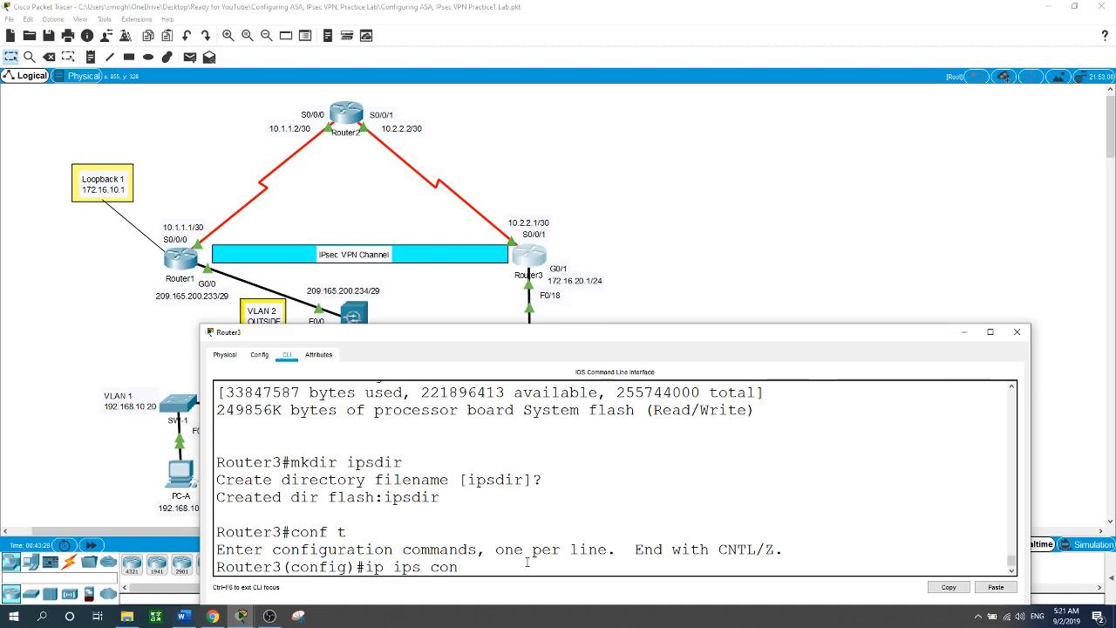
pyautogui.write(' lo')
pyautogui.press('Tab')
pyautogui.write('flash')
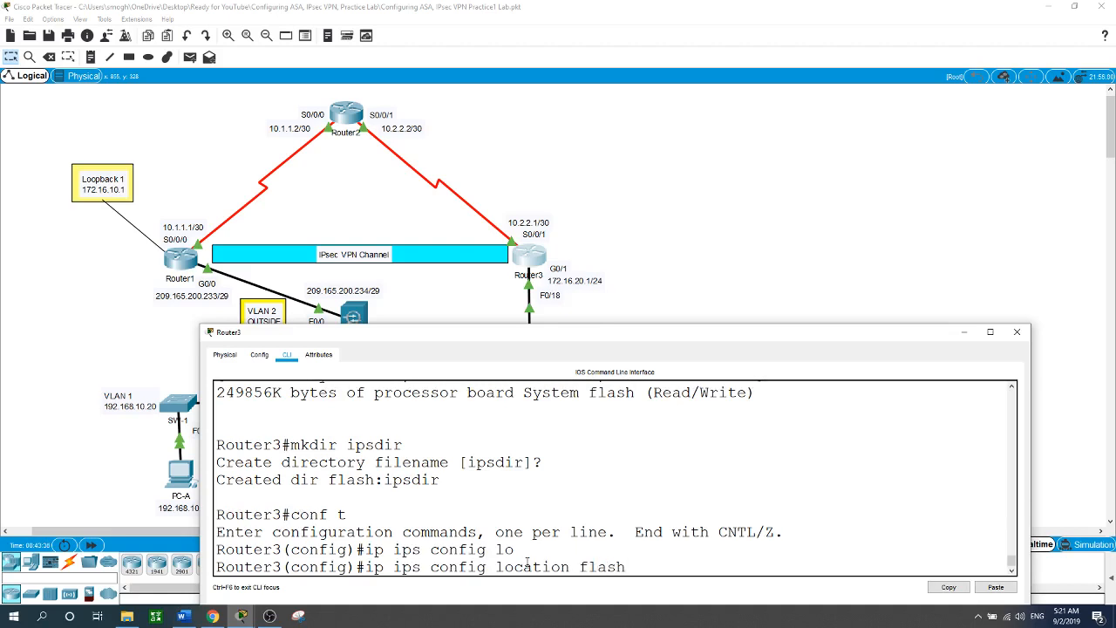
pyautogui.write(':ipsdir')
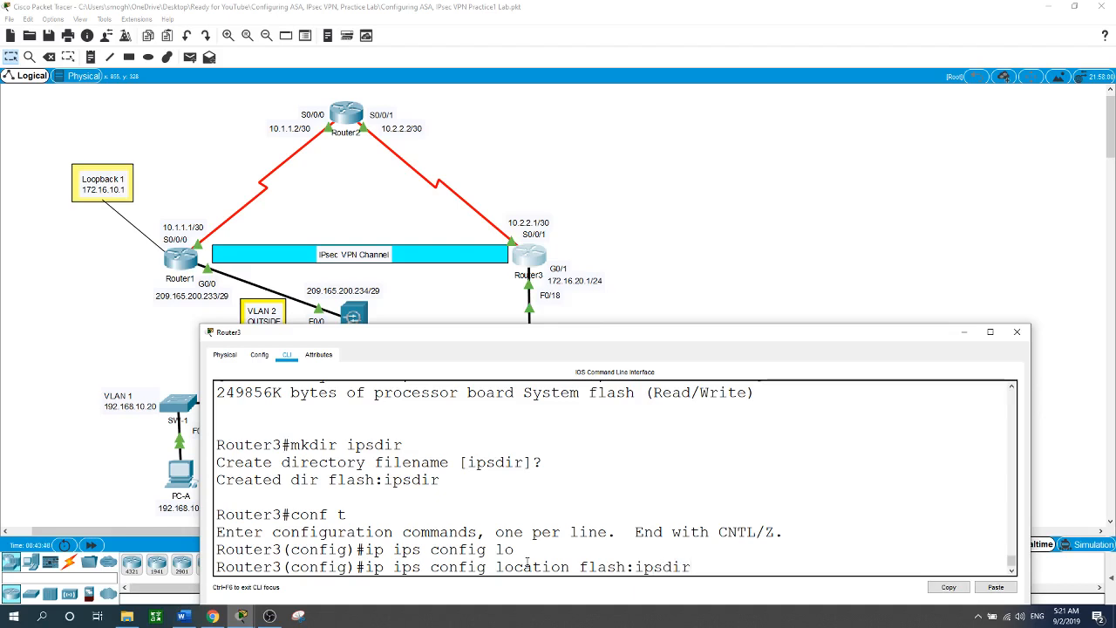
pyautogui.press('Return')
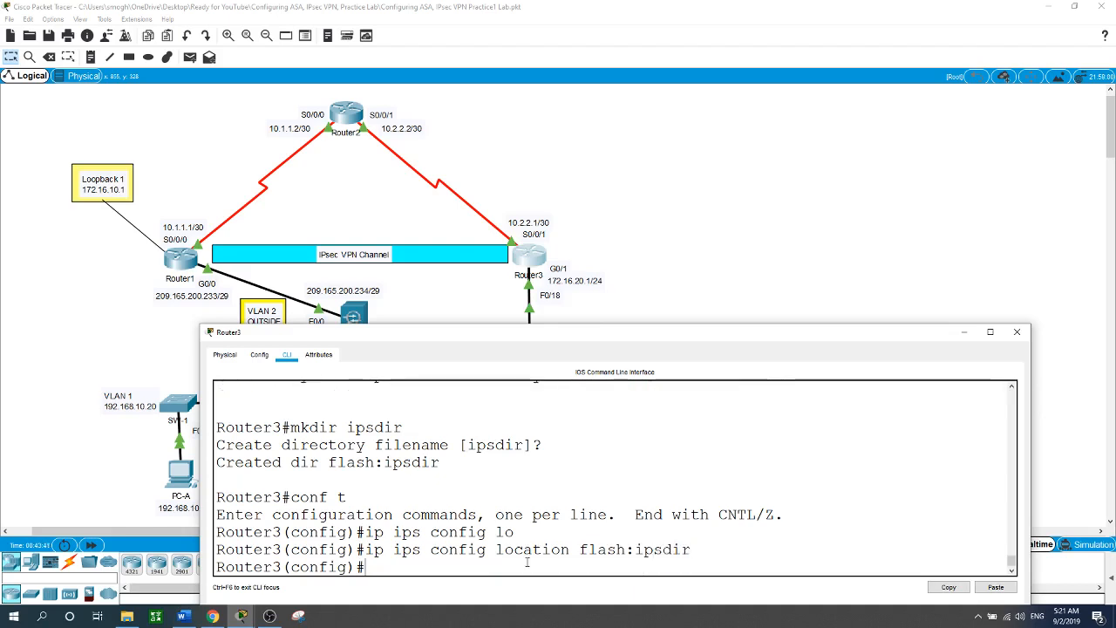
# Exit configuration mode and run show flash to confirm the ipsdir entry.
pyautogui.write('exit')
pyautogui.press('Return')
pyautogui.press('Return')
pyautogui.write('show')
pyautogui.write('sh')
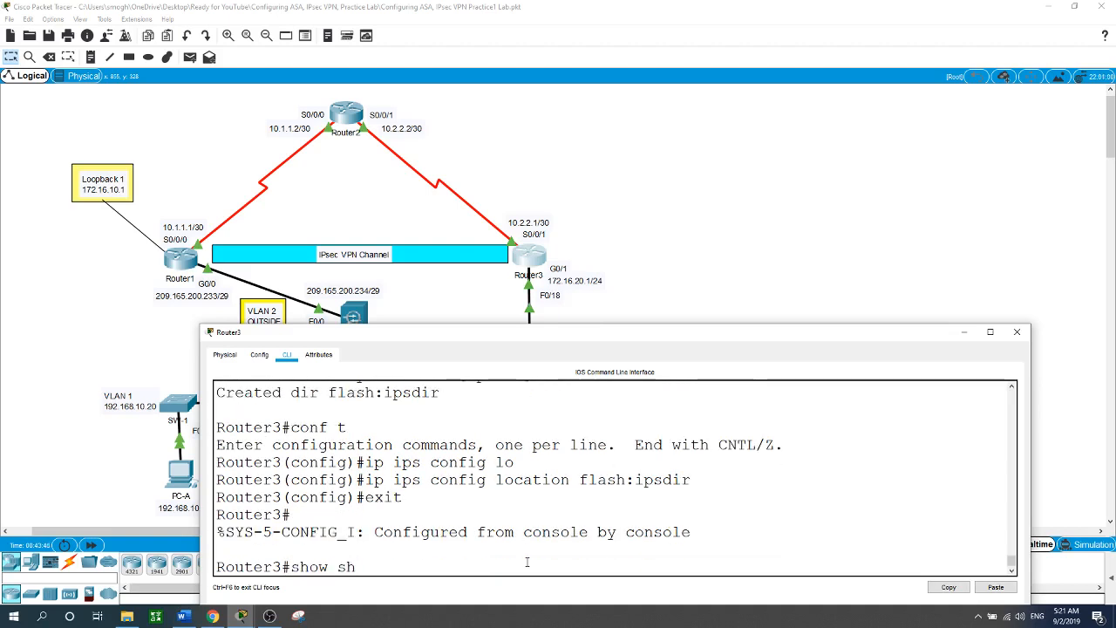
pyautogui.press('BackSpace')
pyautogui.press('BackSpace')
pyautogui.write('flash')
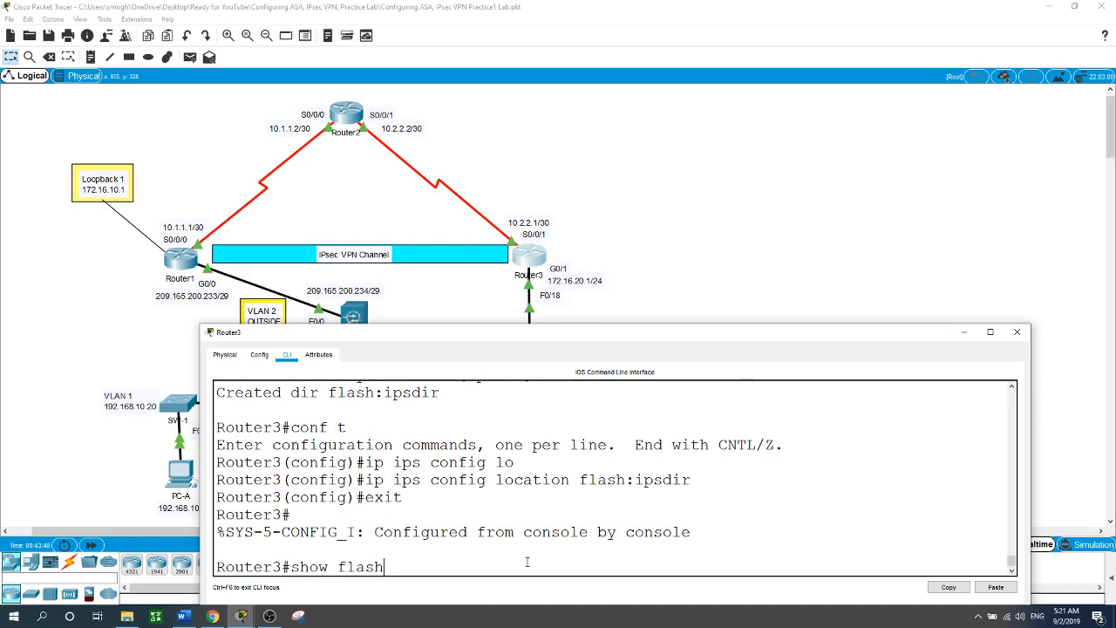
pyautogui.press('Return')
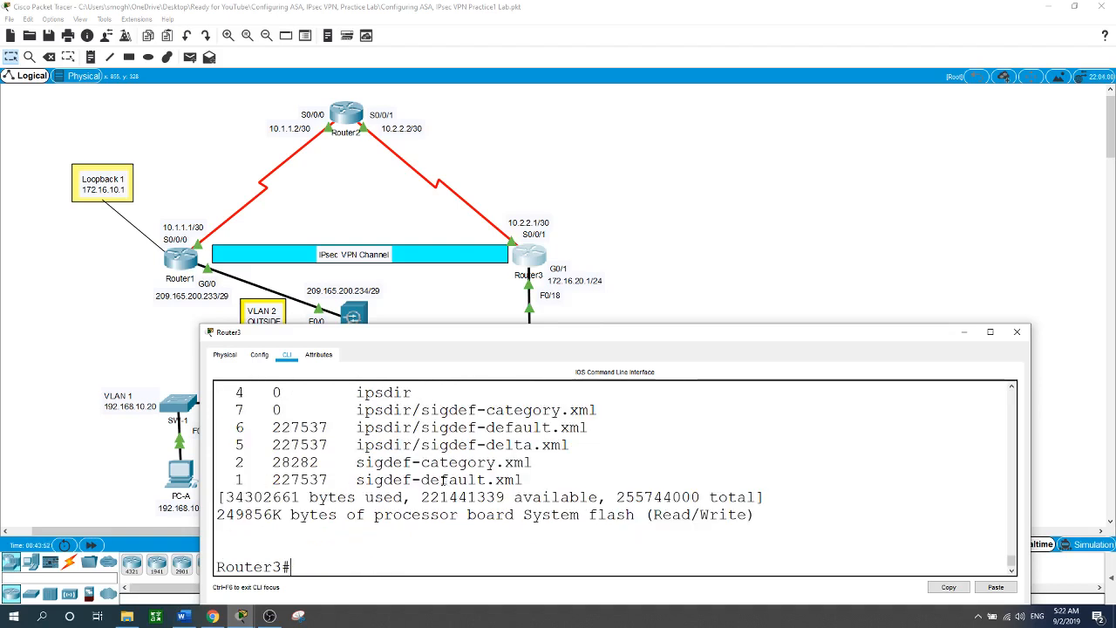
pyautogui.moveTo(415, 394); pyautogui.dragTo(234, 394)
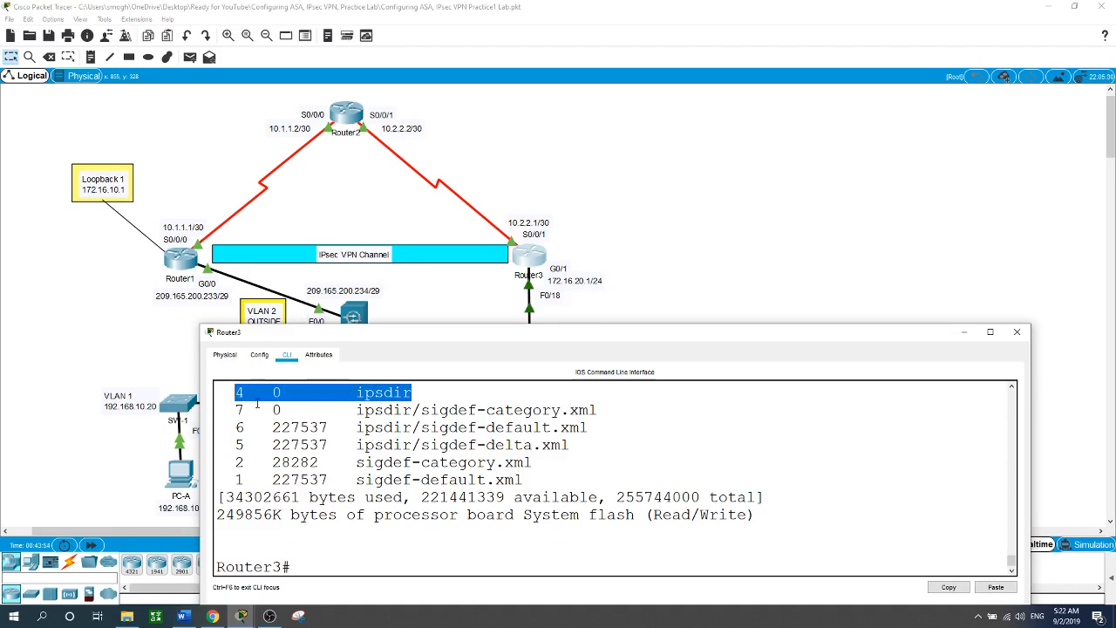
pyautogui.click(378, 568)
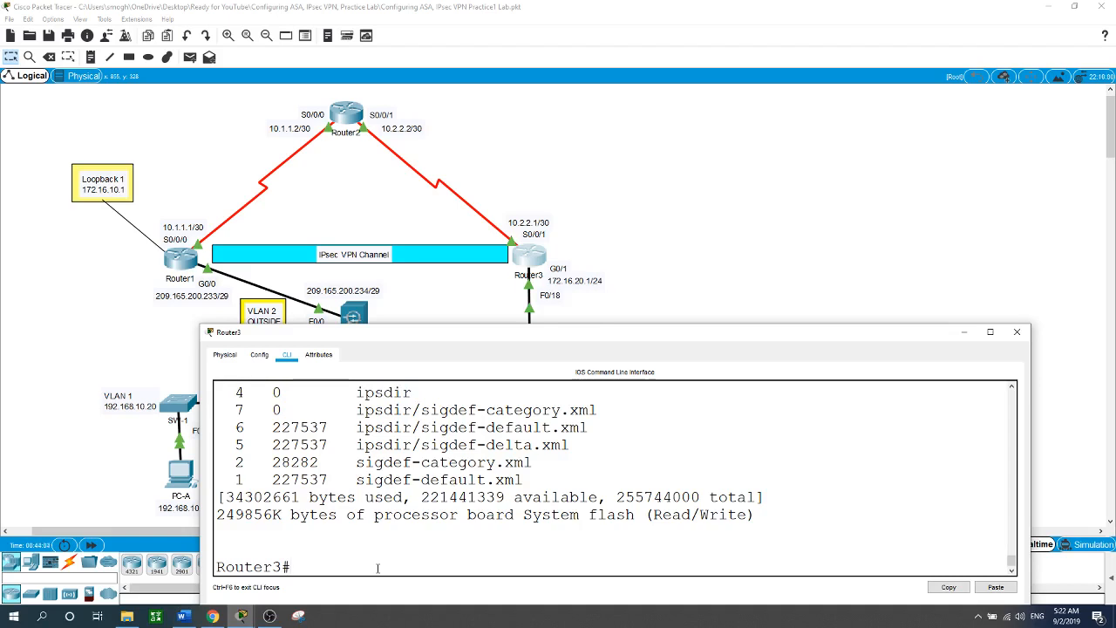
# Create the IPS rule IPS-RULE and enter IPS signature-category configuration.
pyautogui.write('conf t')
pyautogui.press('Return')
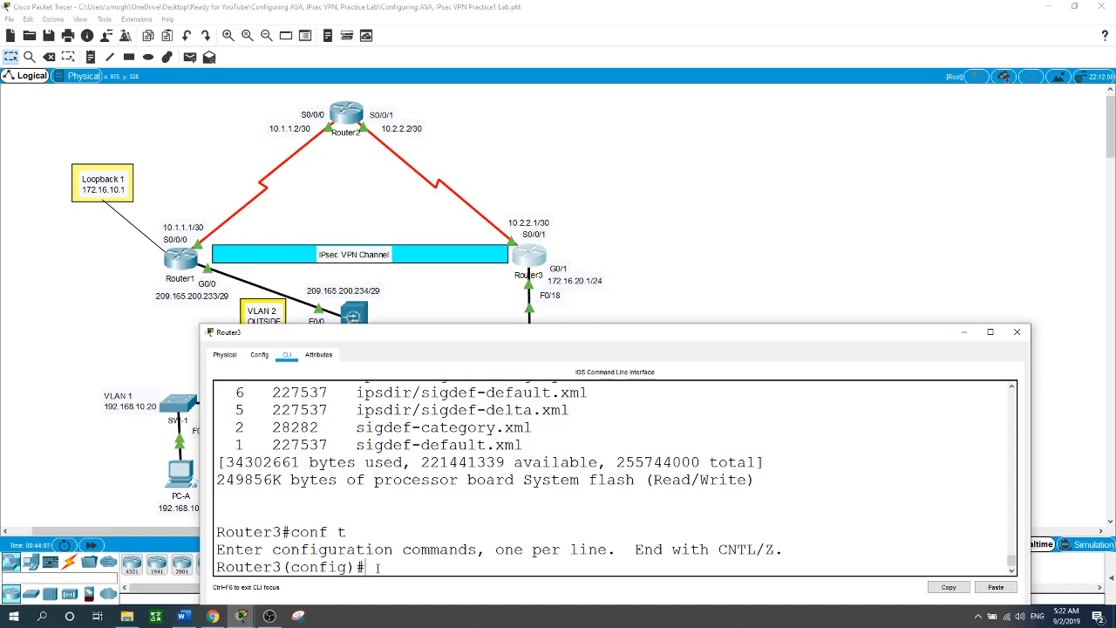
pyautogui.write('ip ips name')
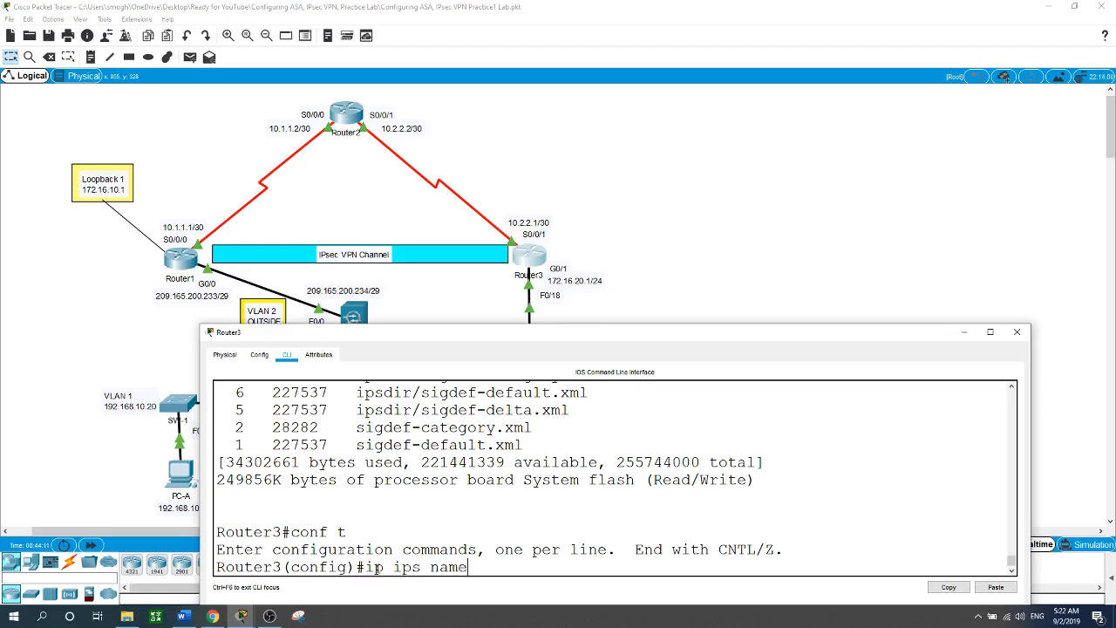
pyautogui.write(' IPS-RULE')
pyautogui.press('Return')
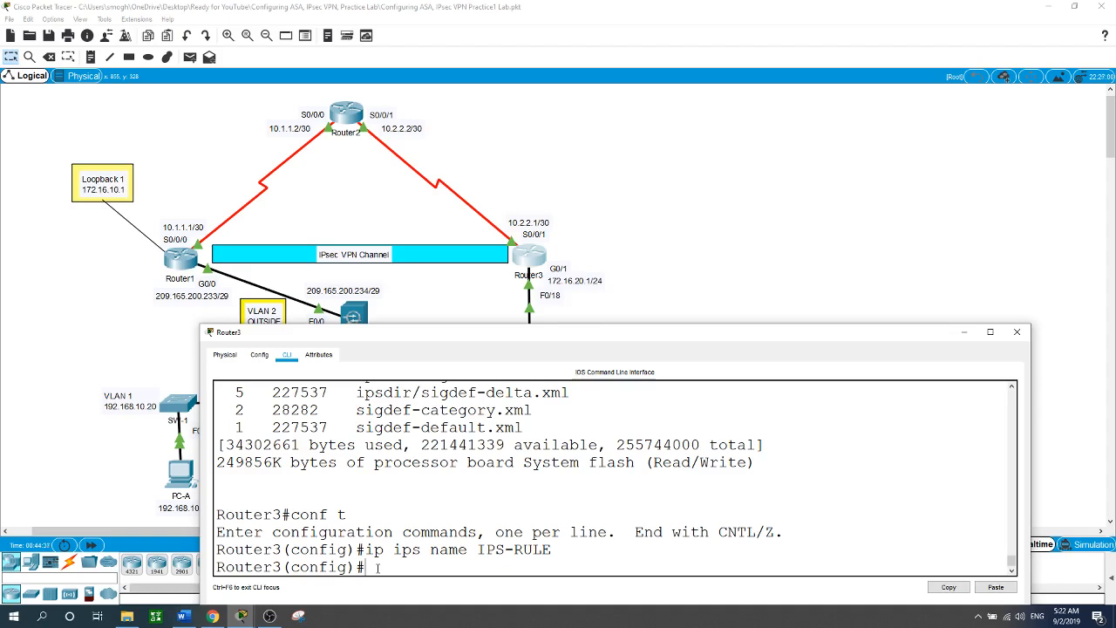
pyautogui.write('ip ips signatu')
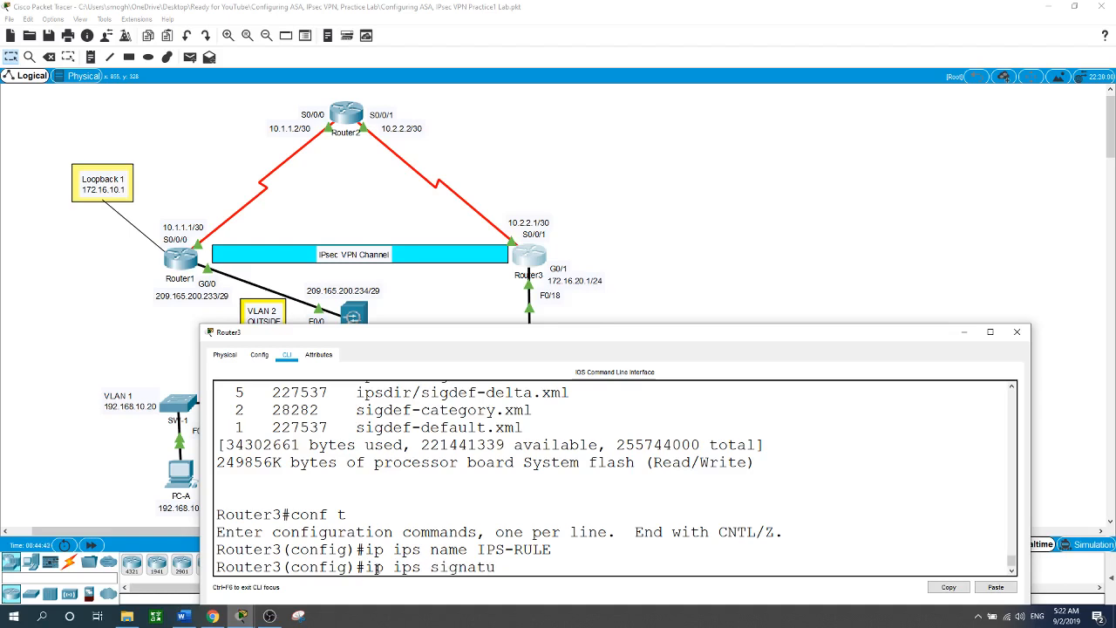
pyautogui.write('re-c')
pyautogui.press('Tab')
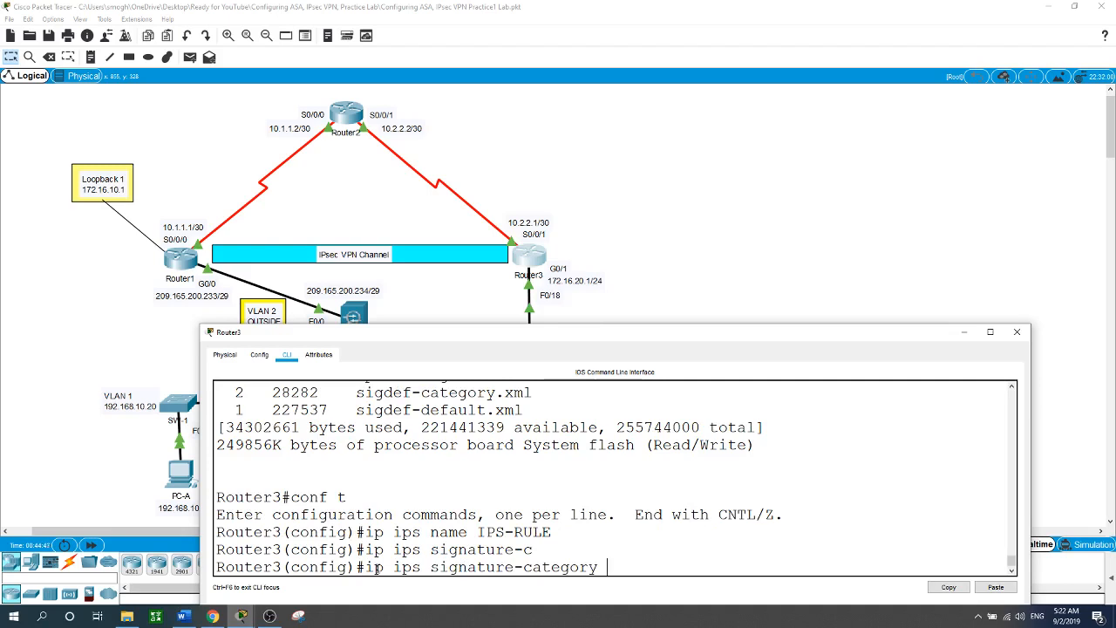
pyautogui.press('Return')
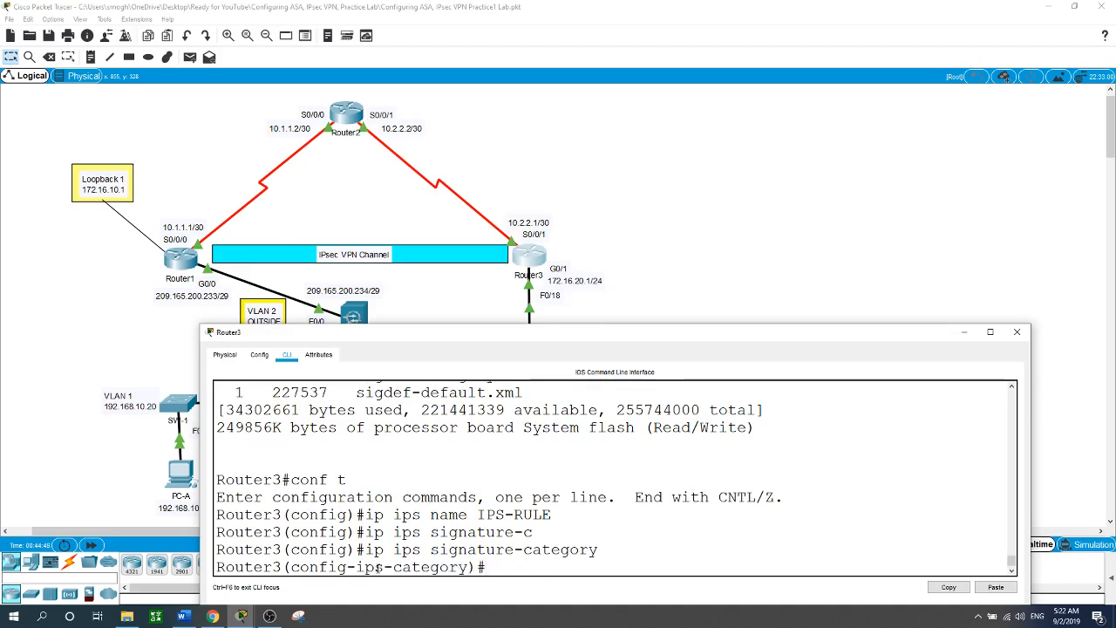
# Select category all, set retired true, and exit the category action mode.
pyautogui.write('c')
pyautogui.press('Tab')
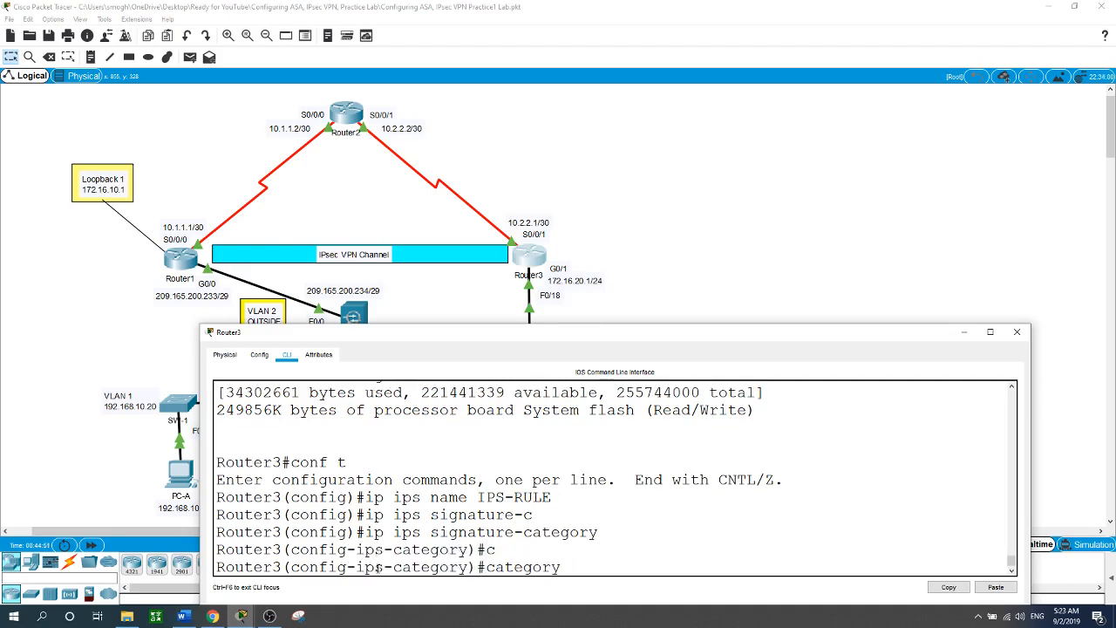
pyautogui.write('?all')
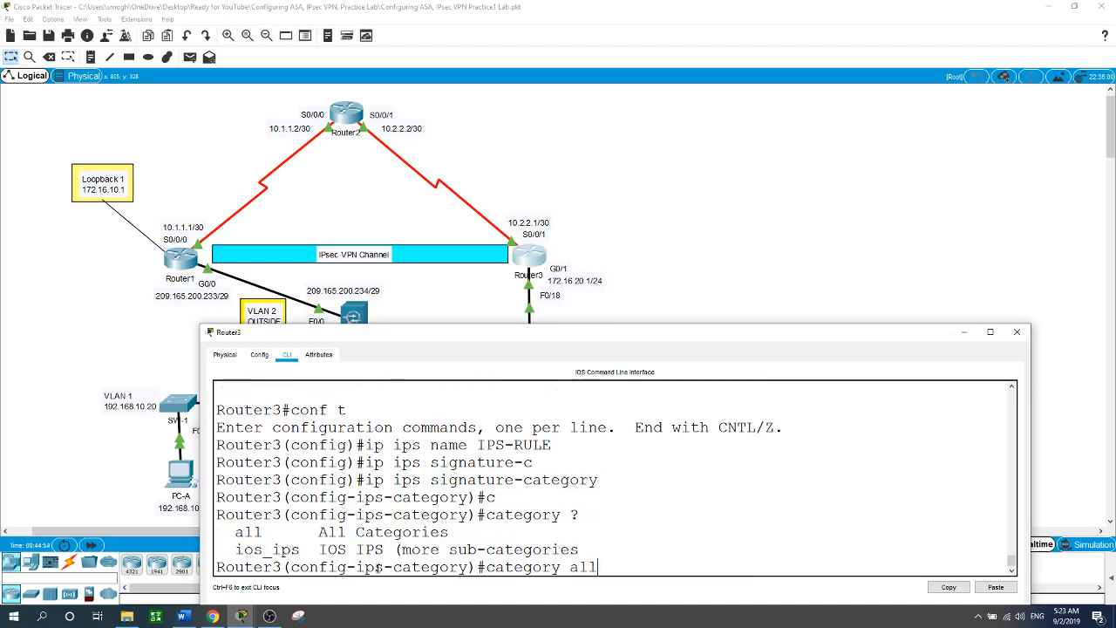
pyautogui.press('Return')
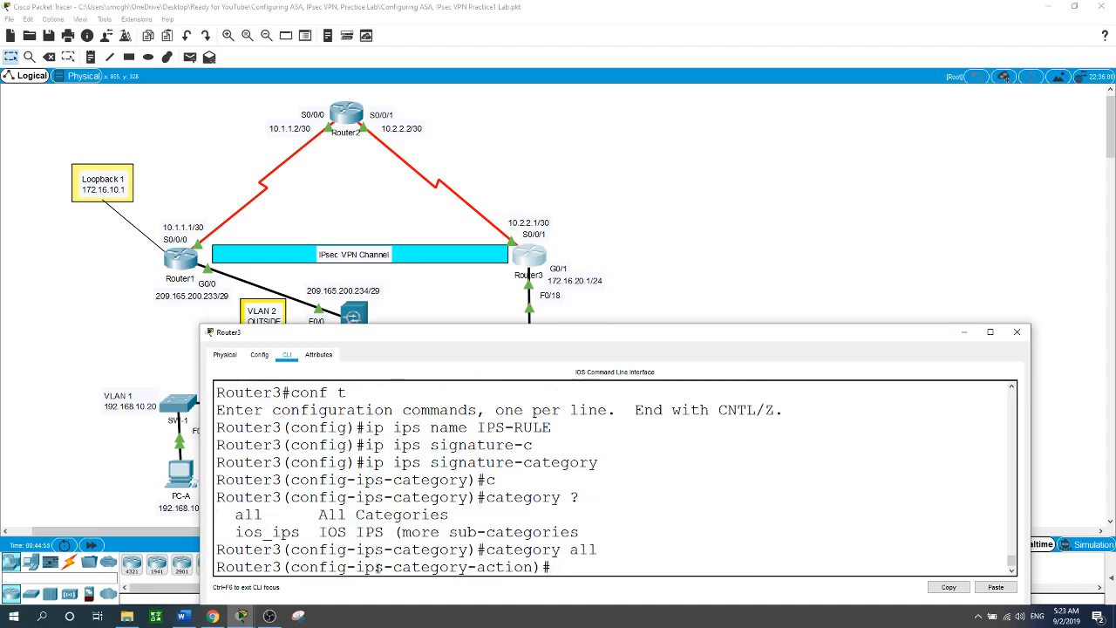
pyautogui.write('re')
pyautogui.press('Tab')
pyautogui.write('?')
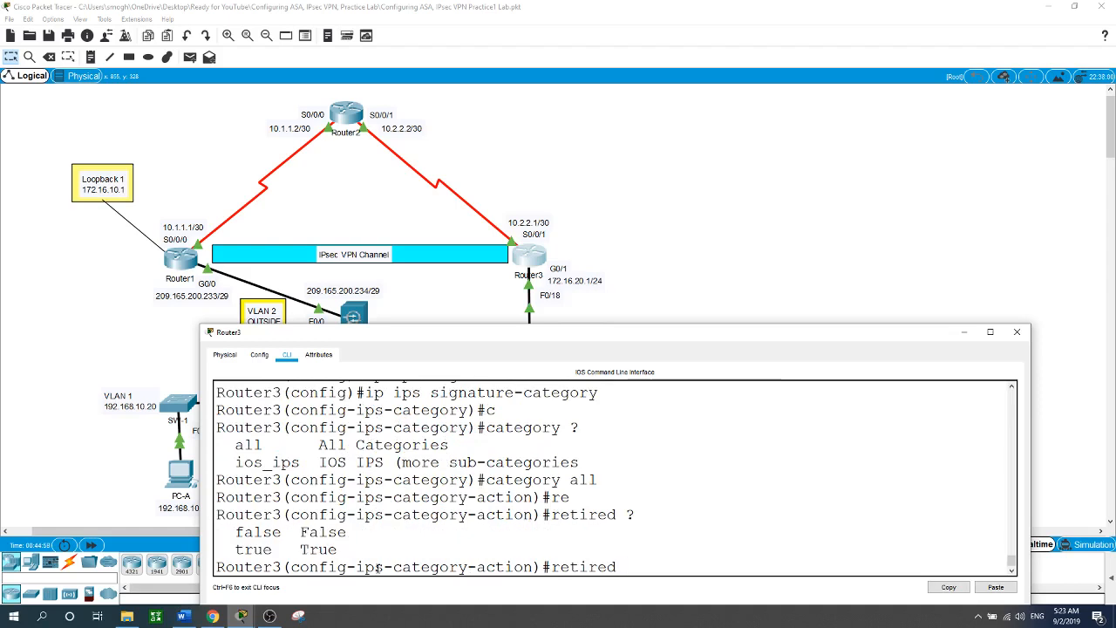
pyautogui.write('tr')
pyautogui.press('Tab')
pyautogui.press('Return')
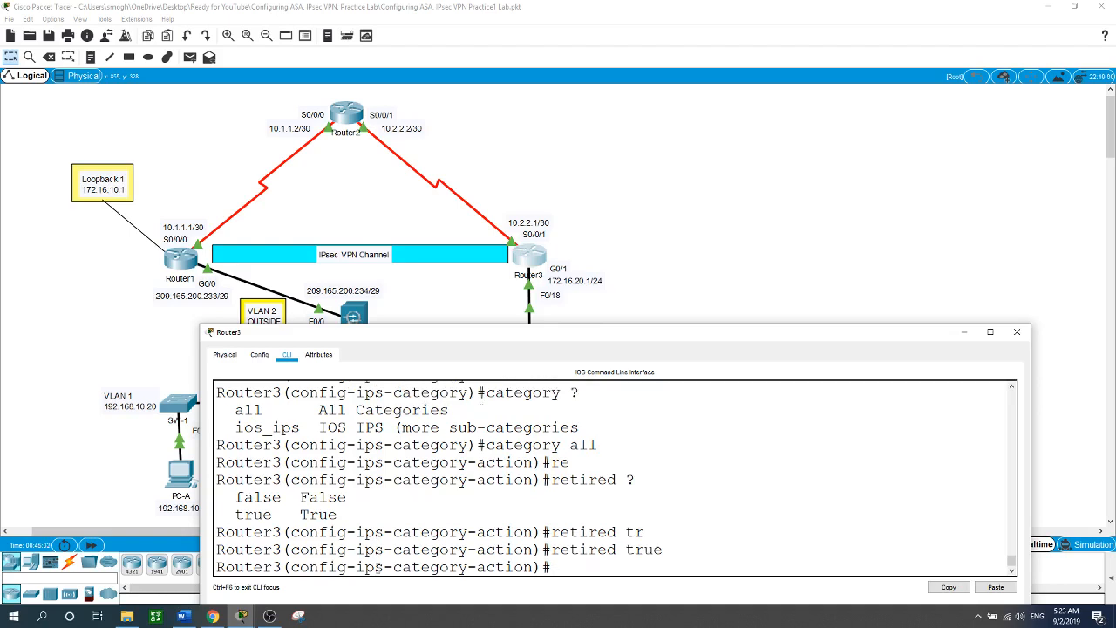
pyautogui.write('exit')
pyautogui.press('Return')
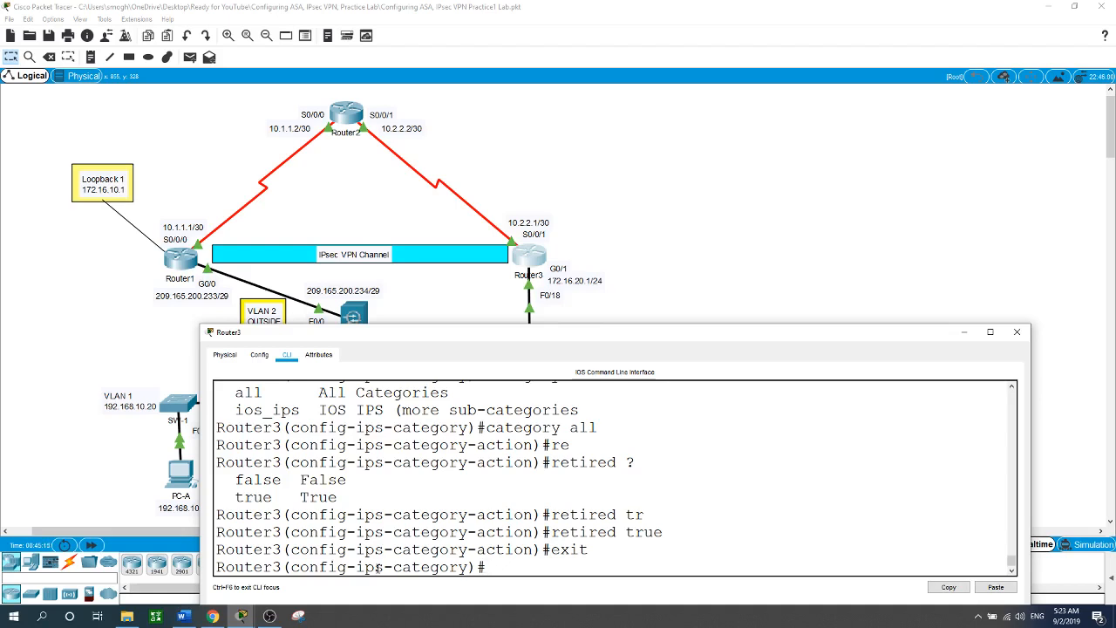
# Select category ios_ips basic and set retired false.
pyautogui.write('c')
pyautogui.press('Tab')
pyautogui.write('?')
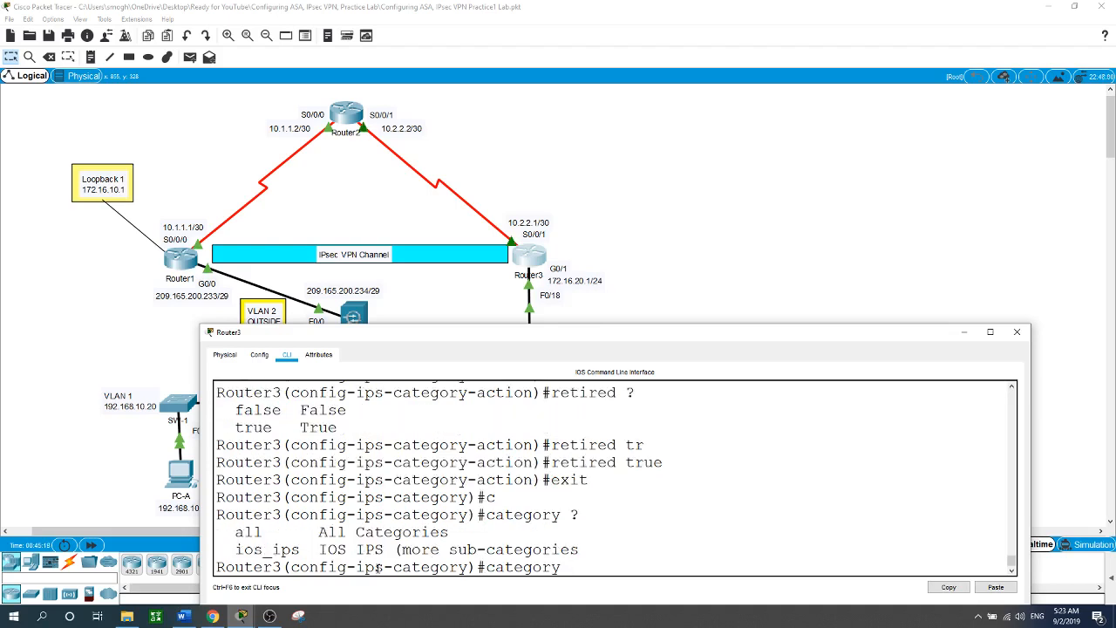
pyautogui.write('io')
pyautogui.press('Tab')
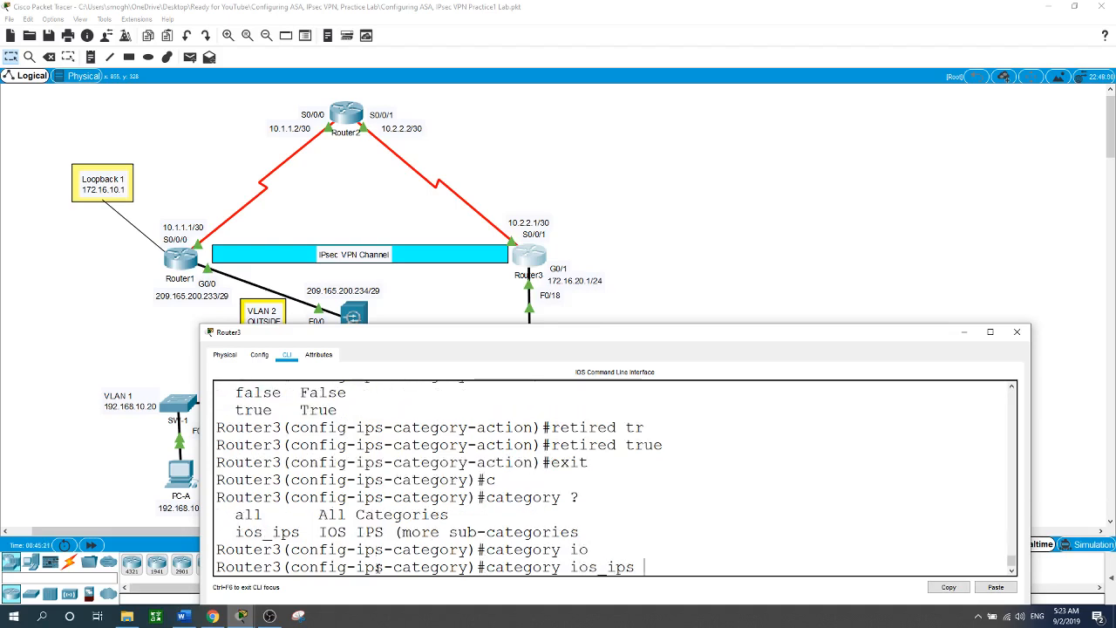
pyautogui.write('?b')
pyautogui.press('Tab')
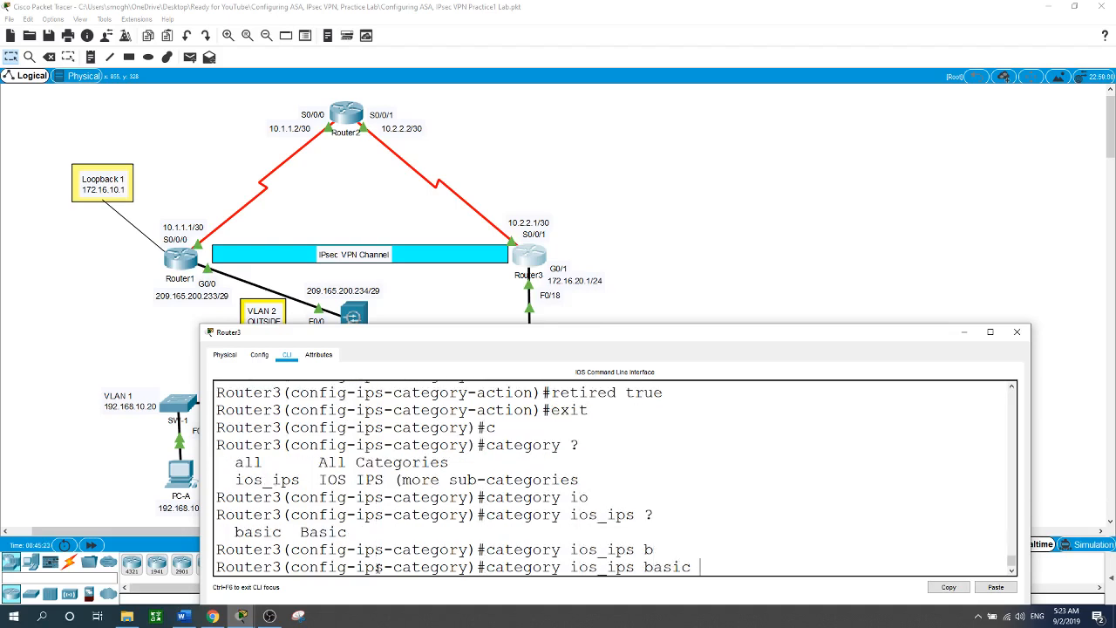
pyautogui.press('Return')
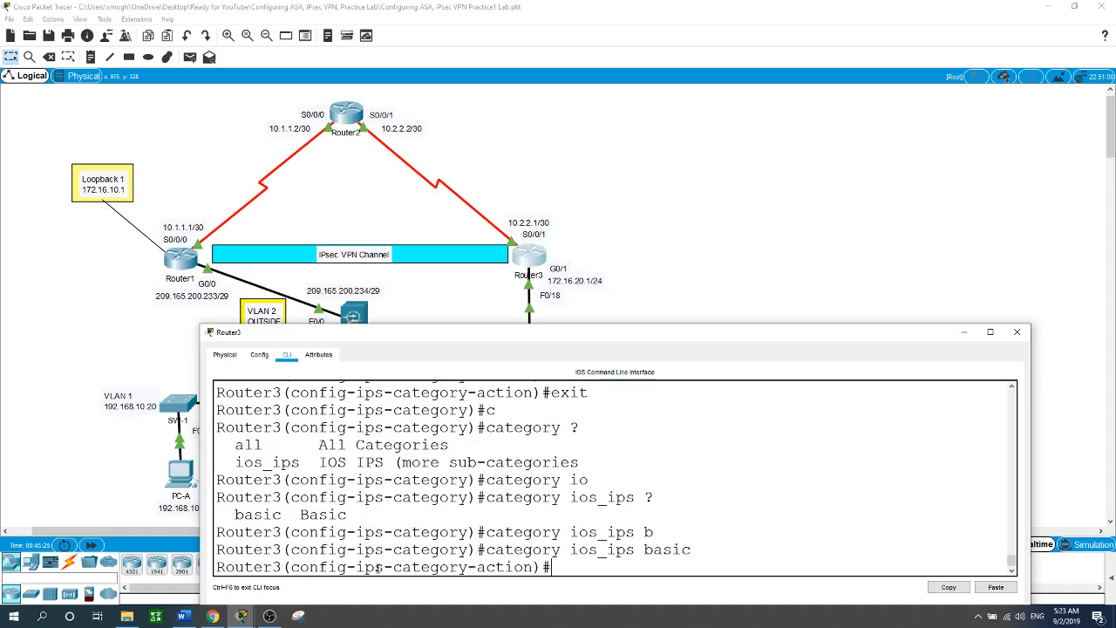
pyautogui.write('re')
pyautogui.press('Tab')
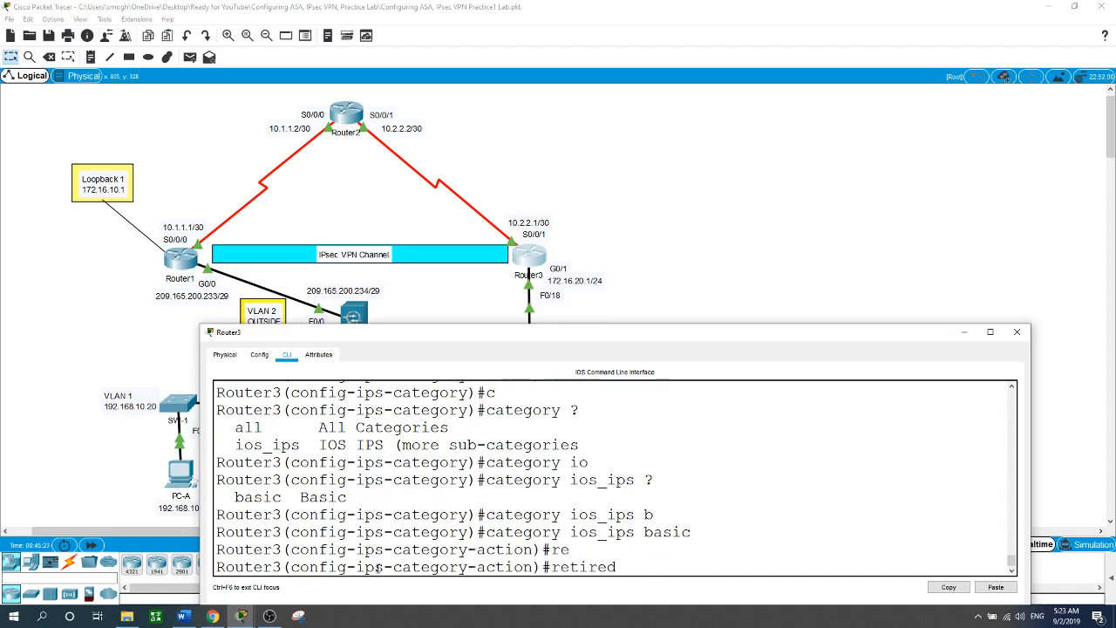
pyautogui.write('f')
pyautogui.press('Tab')
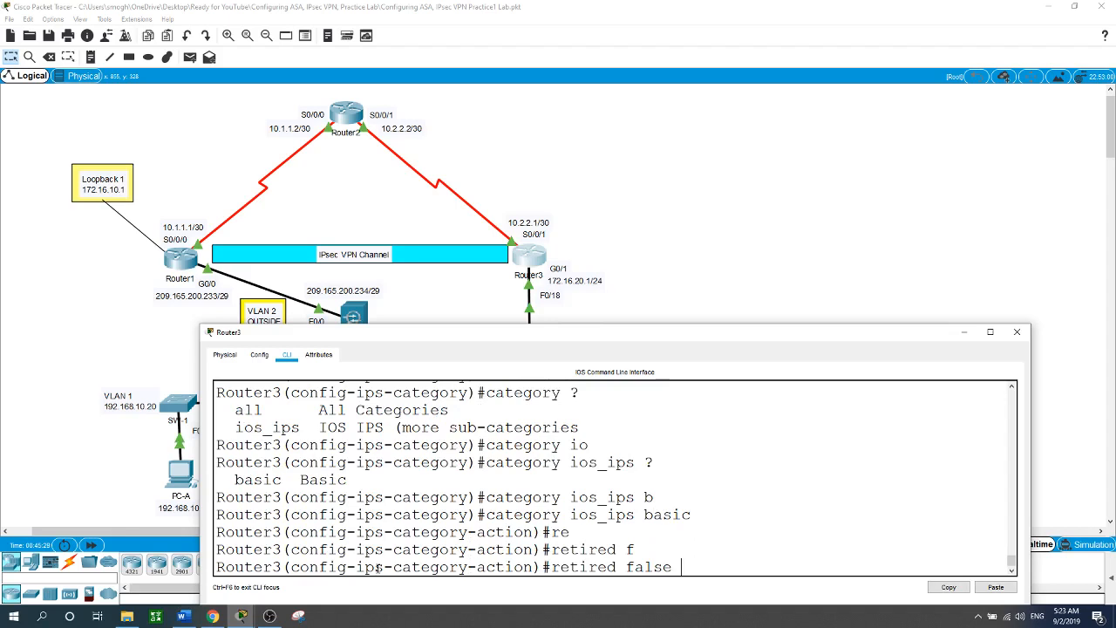
pyautogui.press('Return')
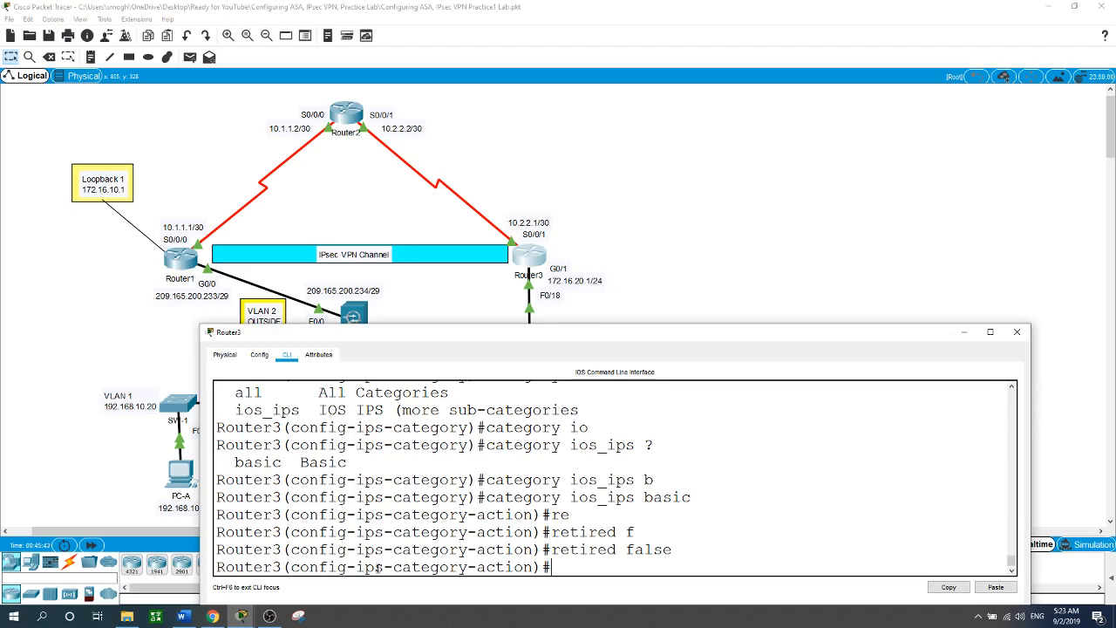
# Exit signature-category configuration and accept the changes, rebuilding 288 atomic-ip signatures.
pyautogui.write('exit')
pyautogui.press('Return')
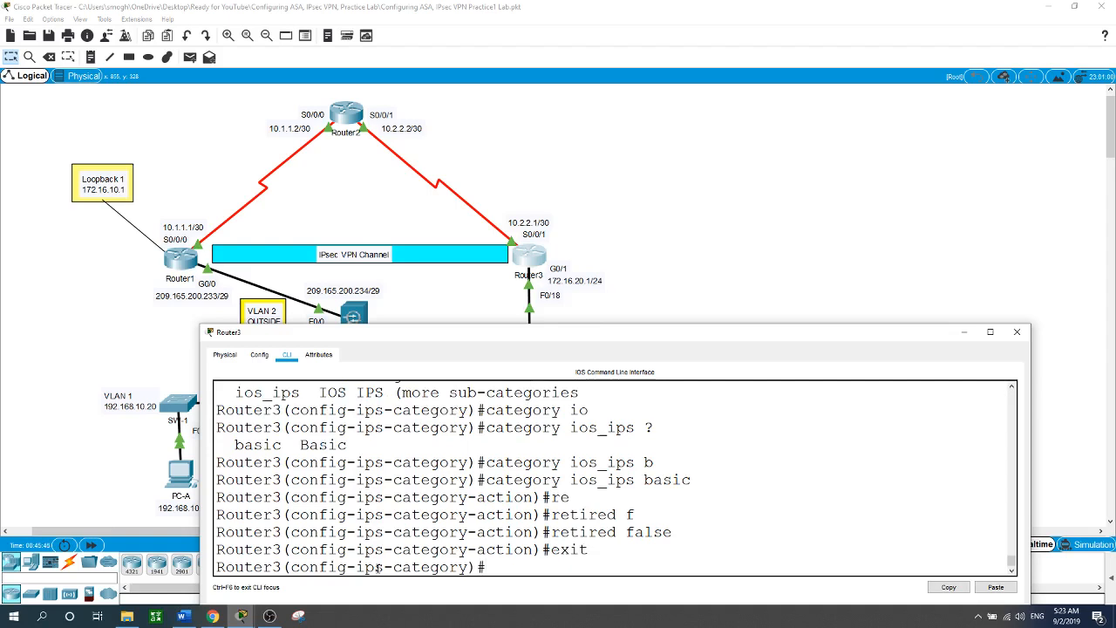
pyautogui.write('exit')
pyautogui.press('Return')
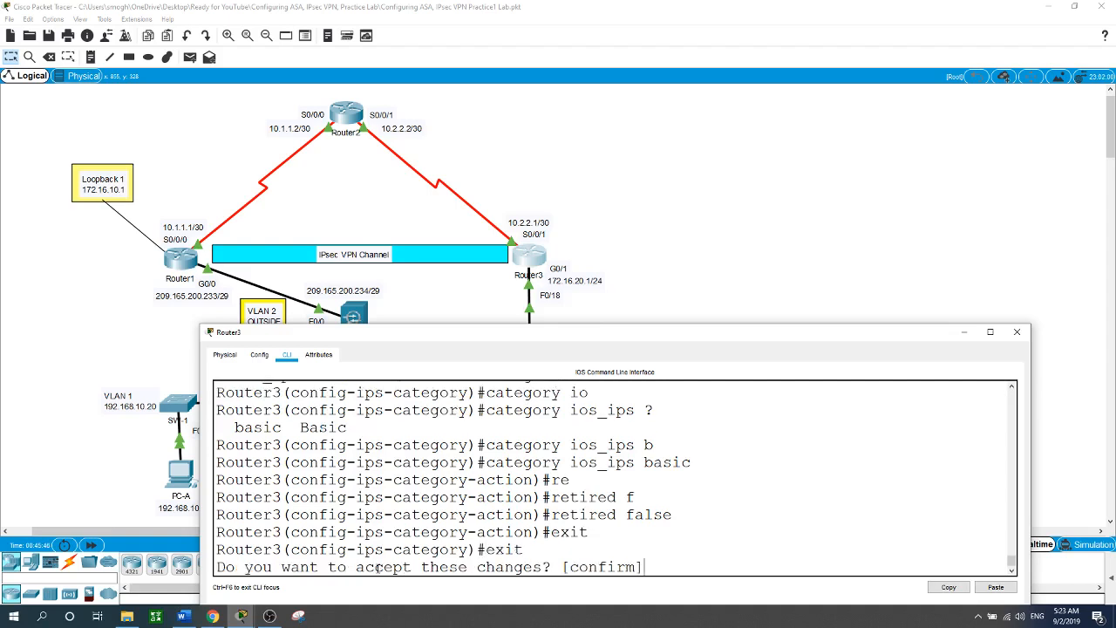
pyautogui.press('Return')
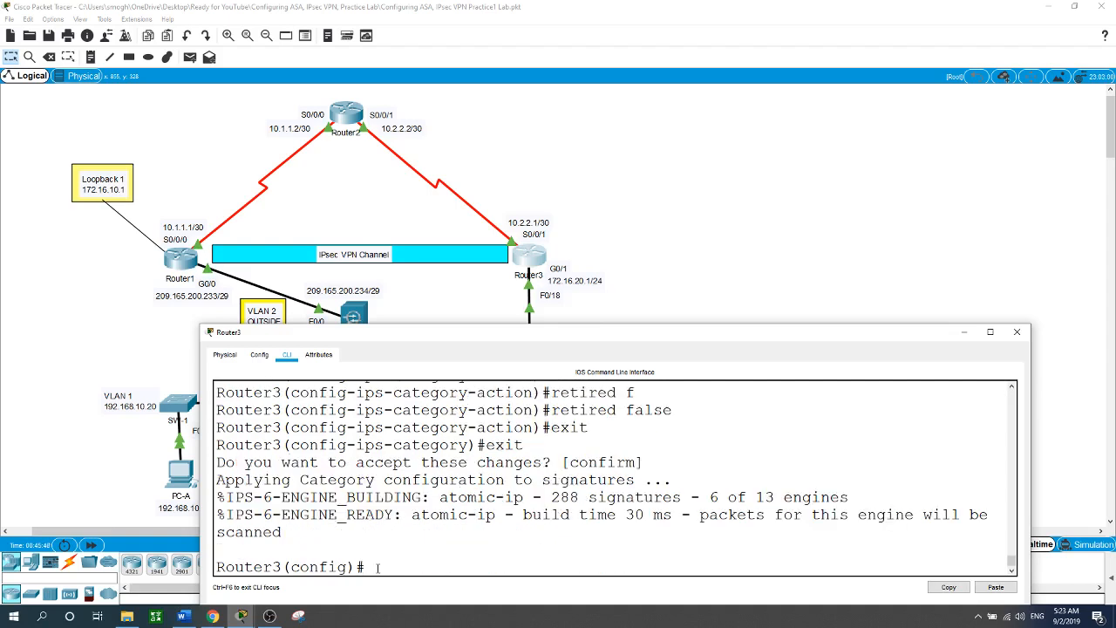
pyautogui.write('int s0/0/1')
# Apply IPS-RULE inbound on Serial0/0/1 with ip ips IPS-RULE in.
pyautogui.press('Return')
pyautogui.write('ip ips ')
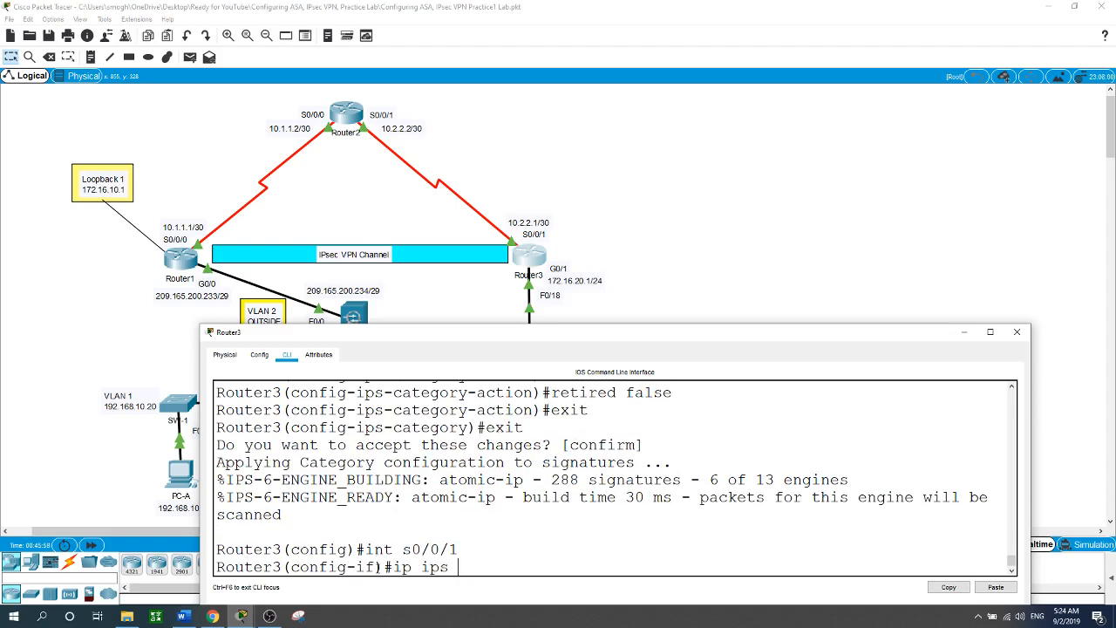
pyautogui.write('?')
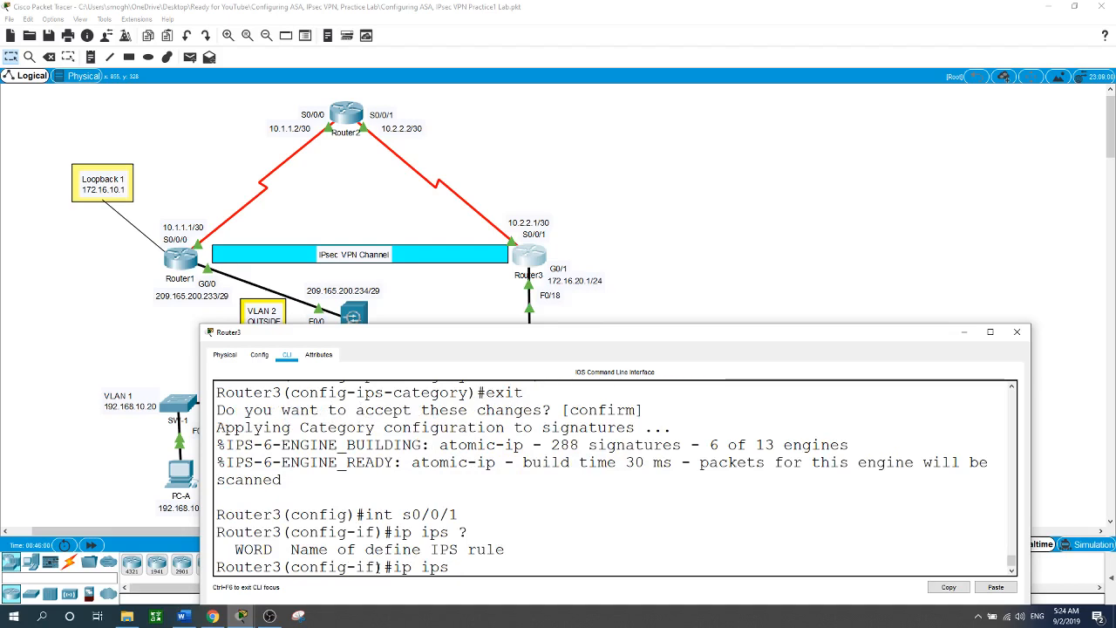
pyautogui.write('IPS-RULE')
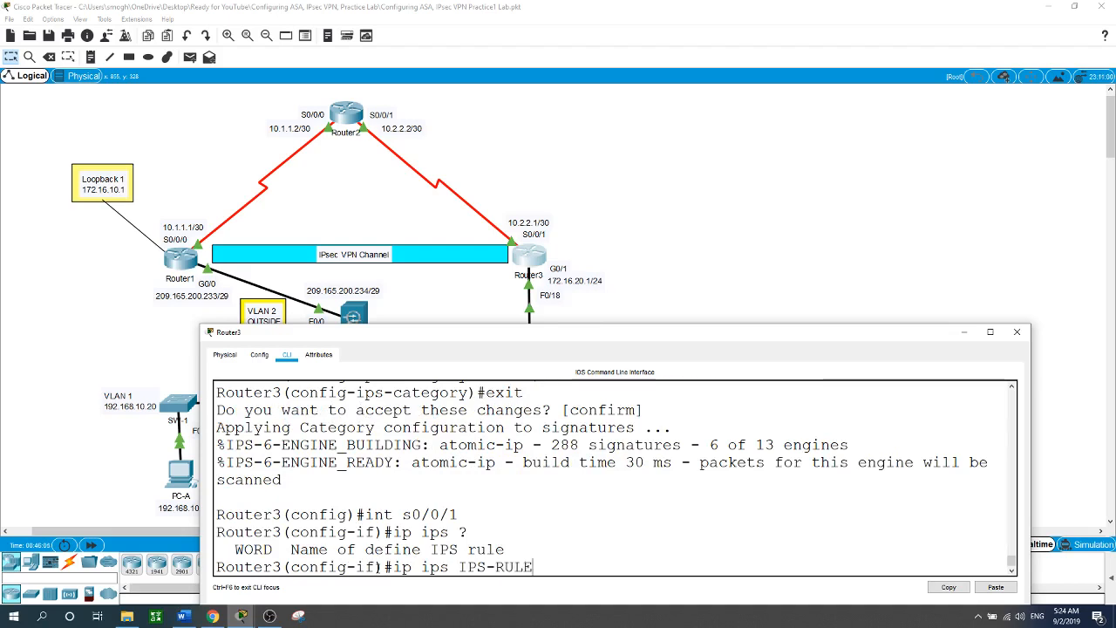
pyautogui.write(' in')
pyautogui.press('Return')
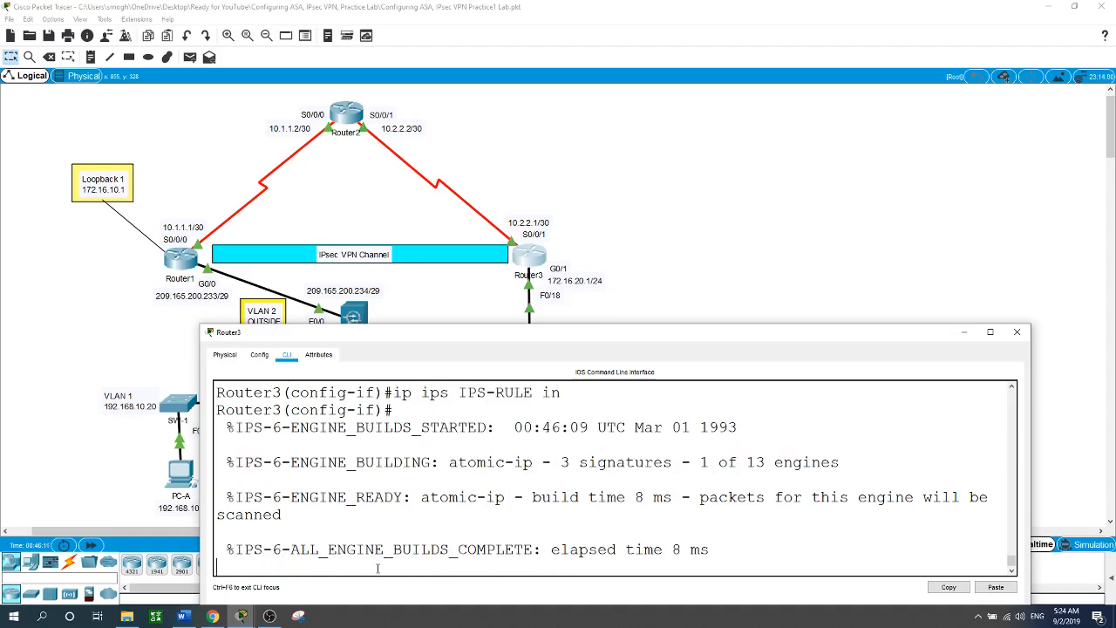
pyautogui.press('Return')
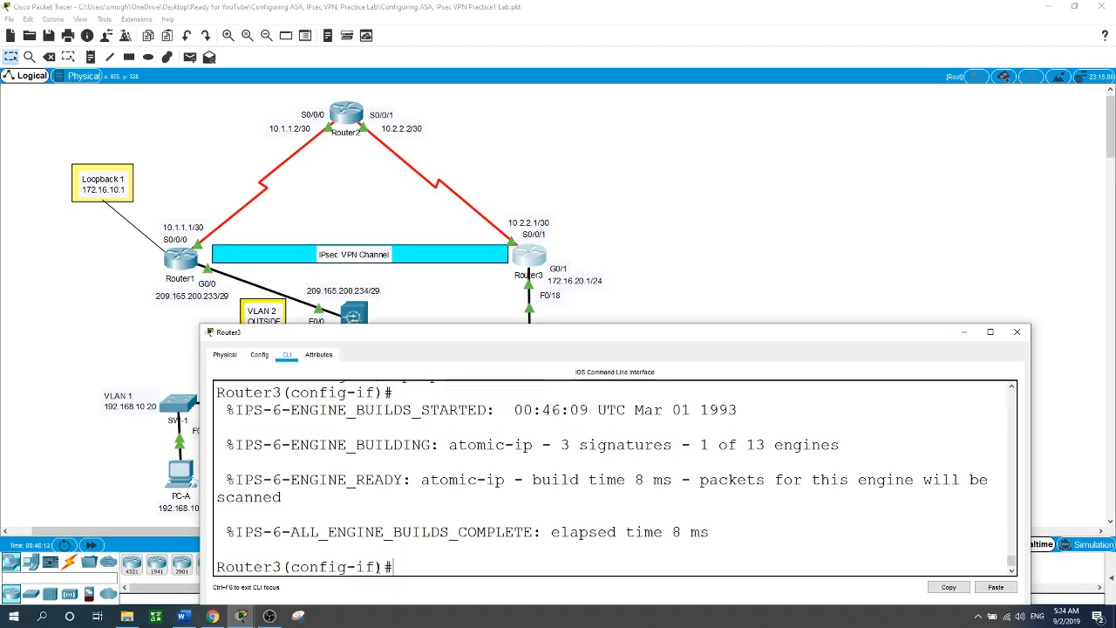
# Exit interface and global configuration back to the Router3# prompt.
pyautogui.write('exit')
pyautogui.press('Return')
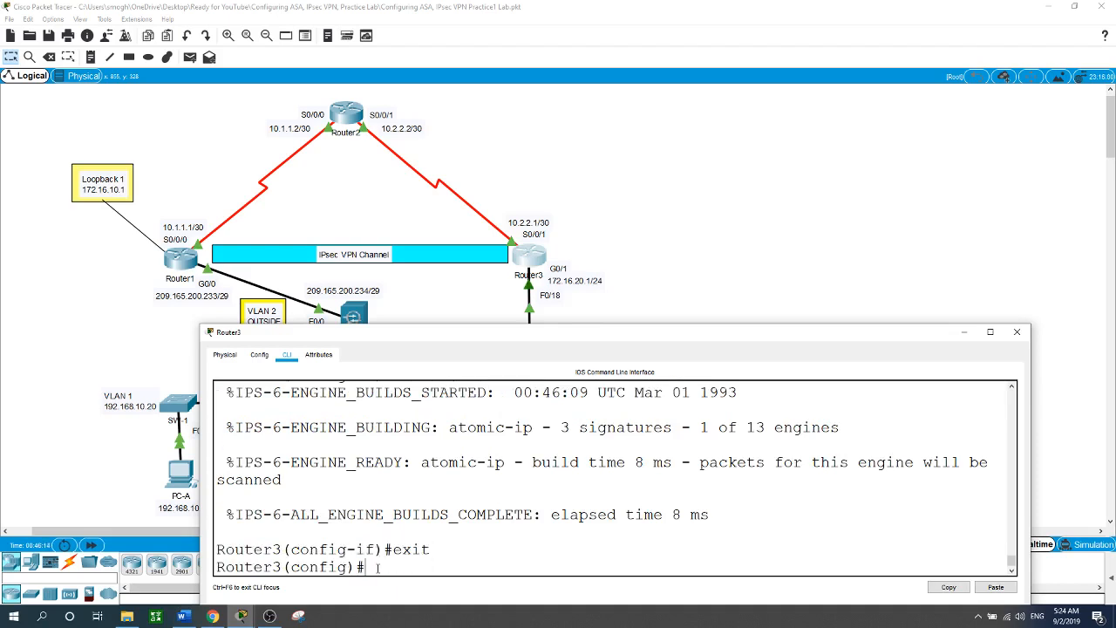
pyautogui.press('Return')
pyautogui.write('exit')
pyautogui.press('Return')
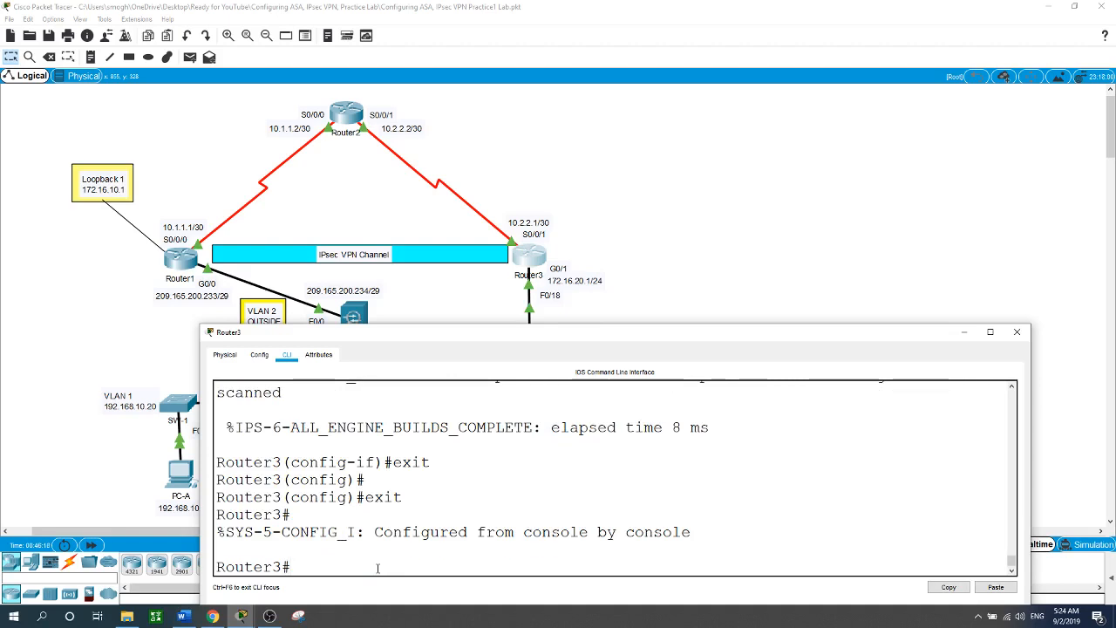
pyautogui.write('show ip ips all')
# Run show ip ips all and review location flash:ipsdir and IPS-RULE inbound on Serial0/0/1.
pyautogui.press('Return')
pyautogui.press('space')
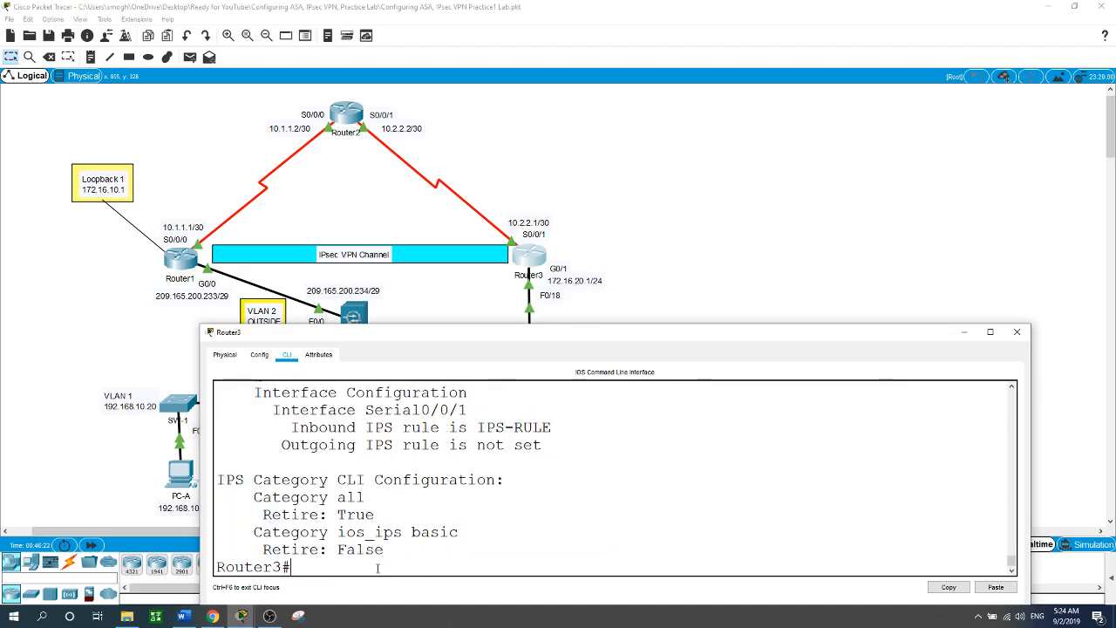
pyautogui.scroll(4, 552, 551)
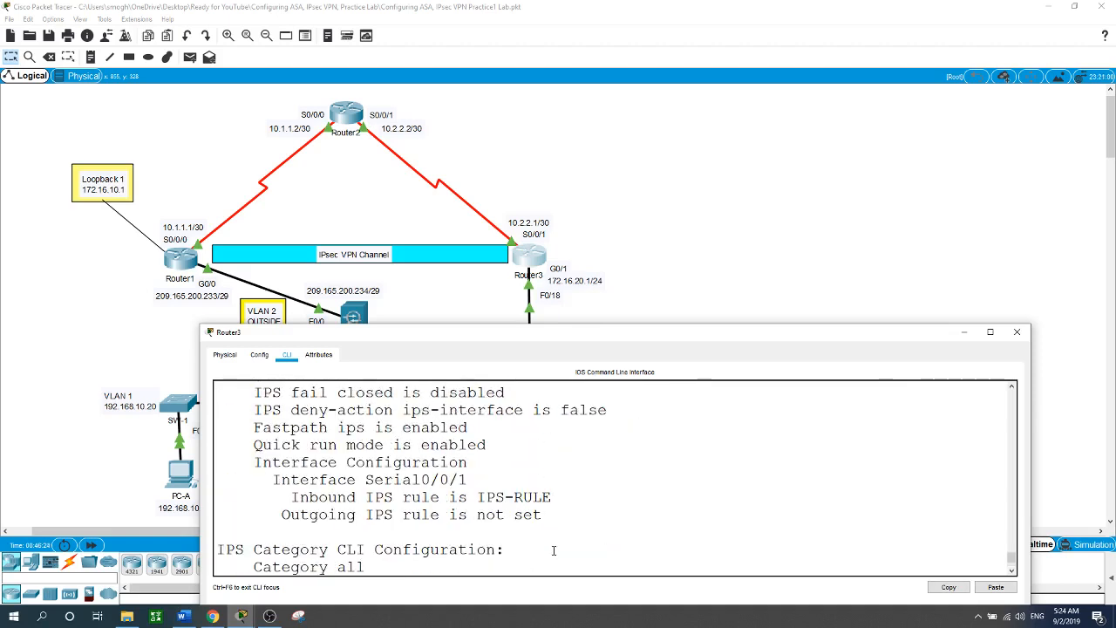
pyautogui.scroll(3, 553, 551)
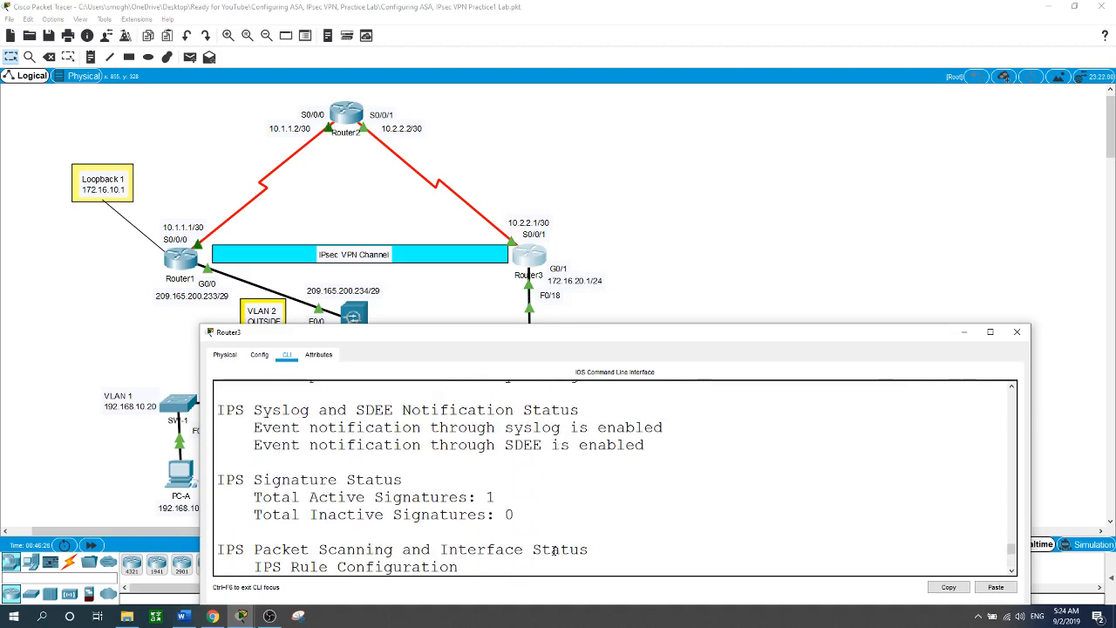
pyautogui.scroll(5, 553, 550)
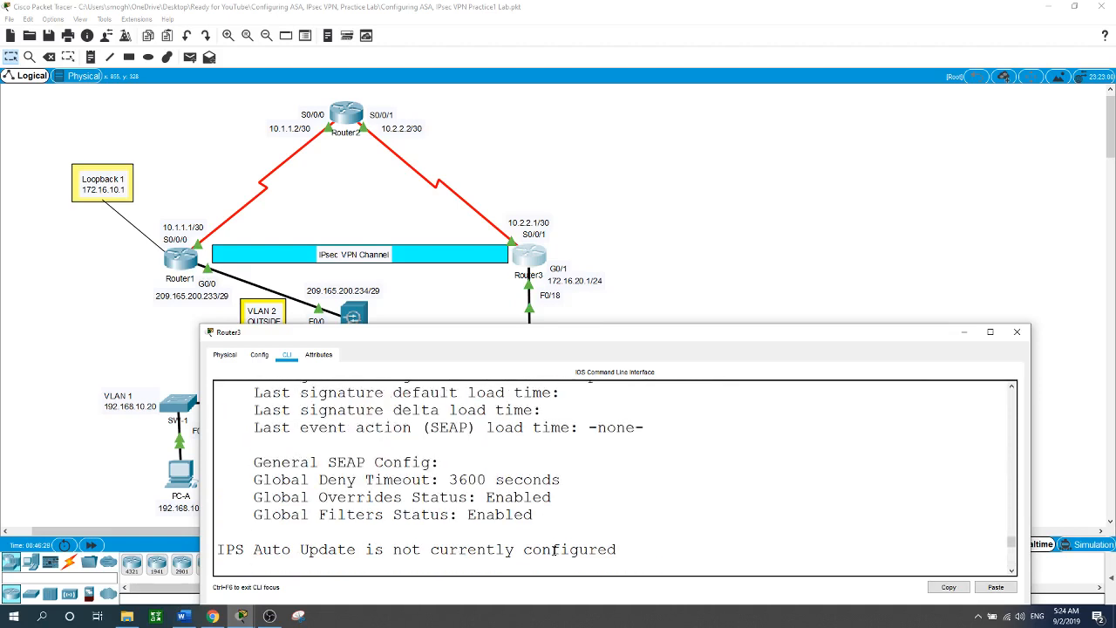
pyautogui.scroll(-2, 553, 550)
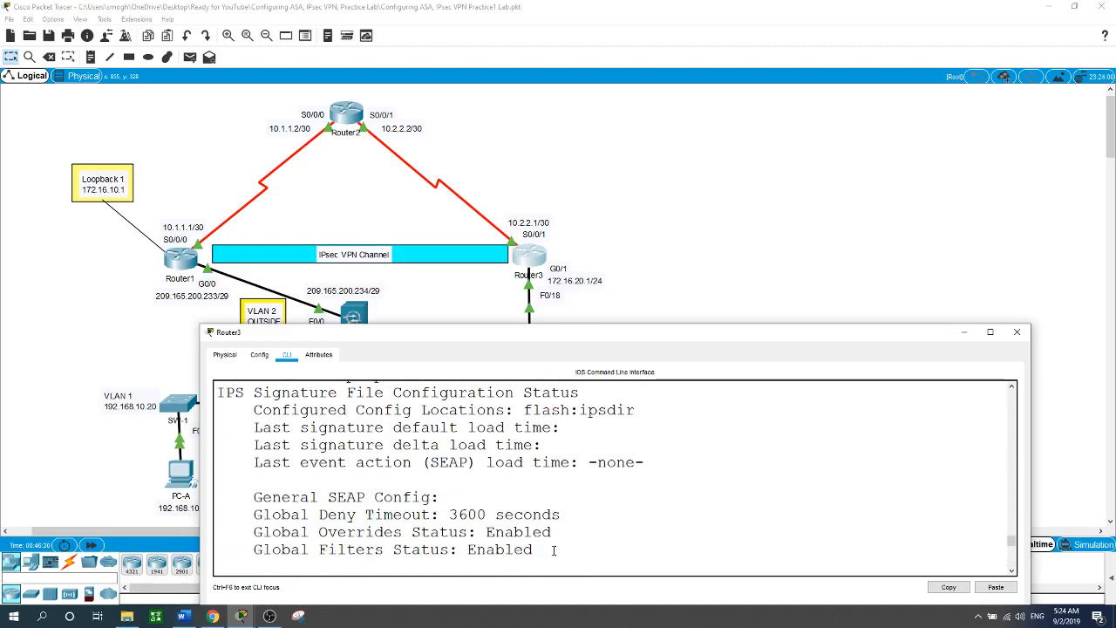
pyautogui.scroll(-2, 553, 550)
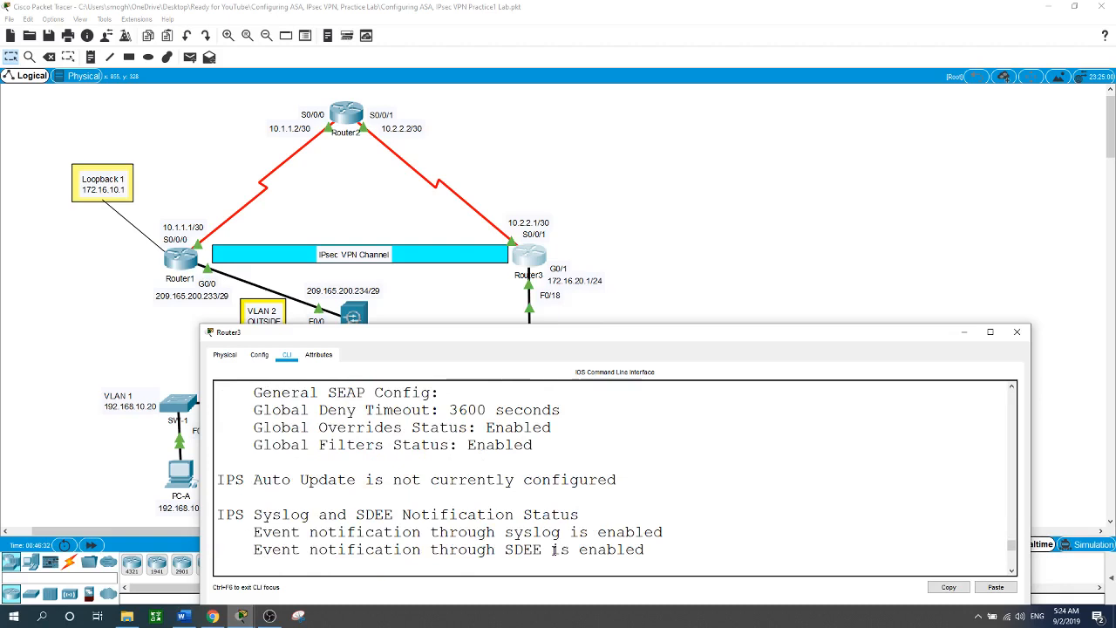
pyautogui.scroll(-3, 553, 550)
pyautogui.scroll(-3, 553, 551)
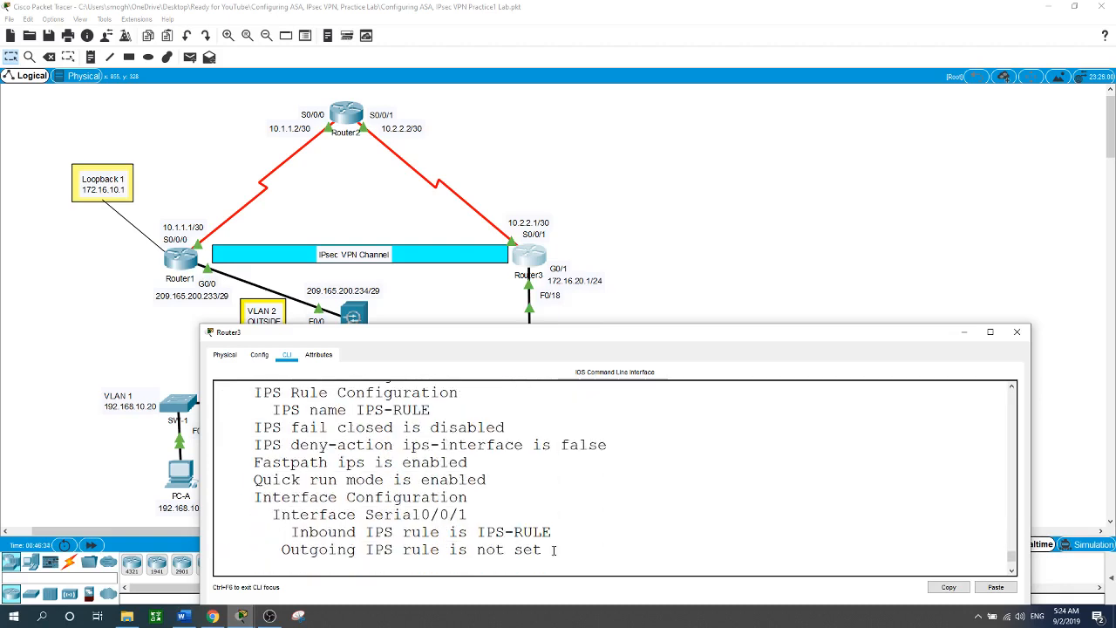
pyautogui.scroll(-2, 553, 550)
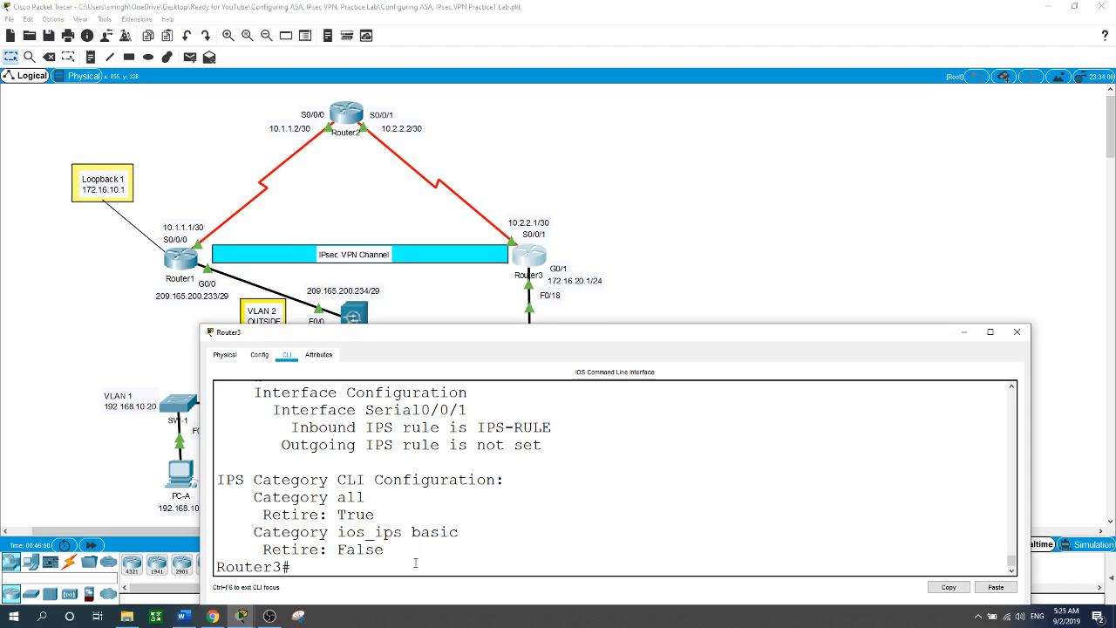
# Display the IPS signature count summary with show ip ips signatures count.
pyautogui.write('show ip ips sign')
pyautogui.press('Tab')
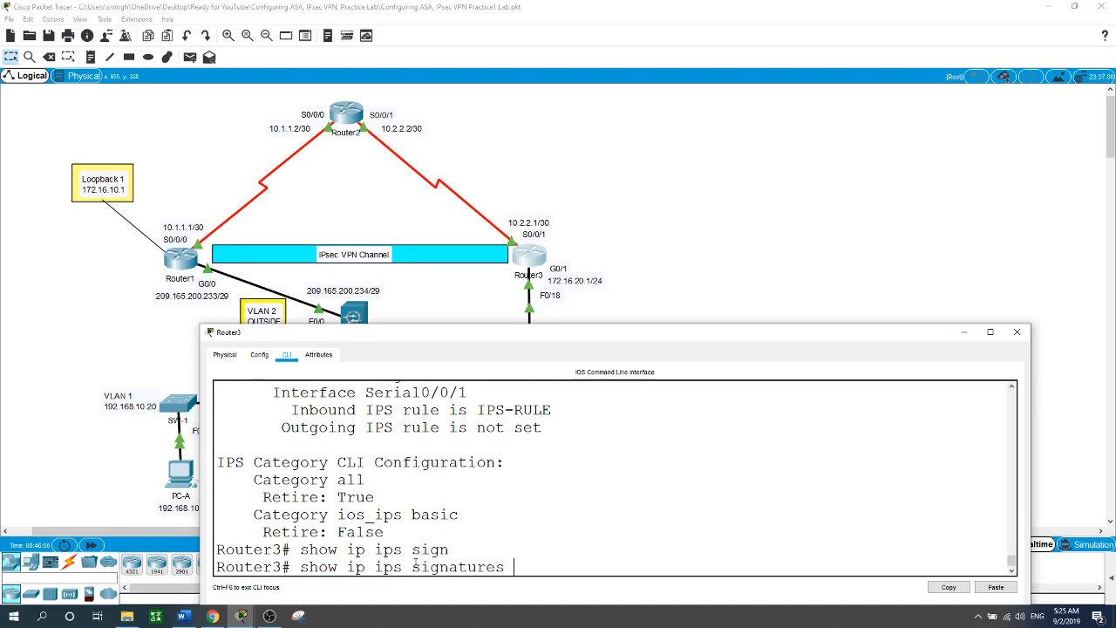
pyautogui.write('coun')
pyautogui.press('Return')
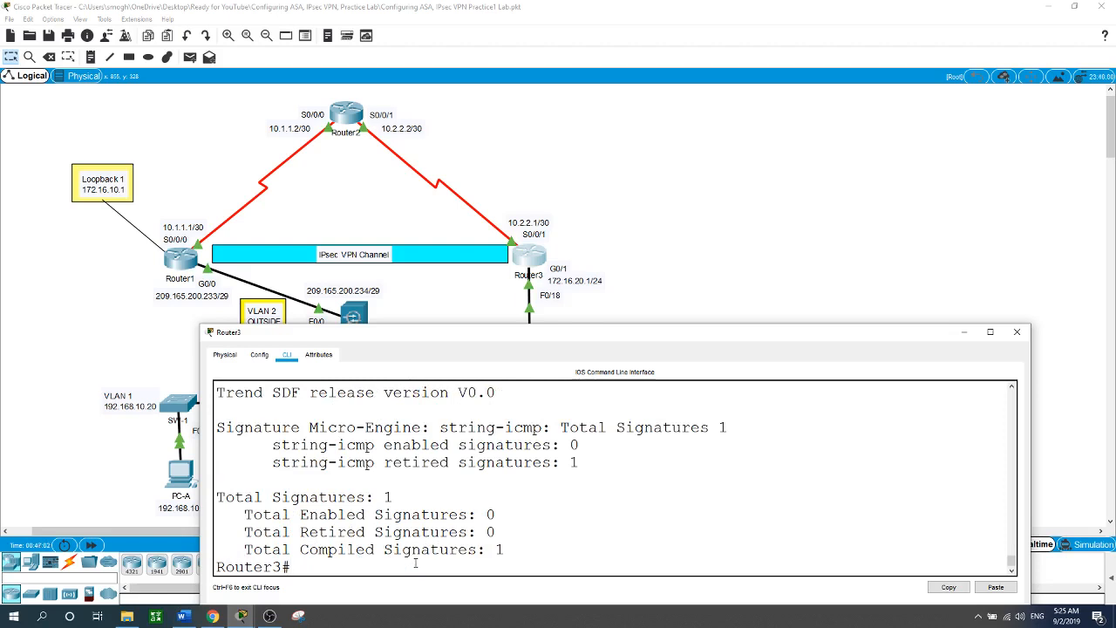
# Show the full IPS configuration, then close the Router3 window.
pyautogui.write('show ip ips con')
pyautogui.press('Tab')
pyautogui.press('Return')
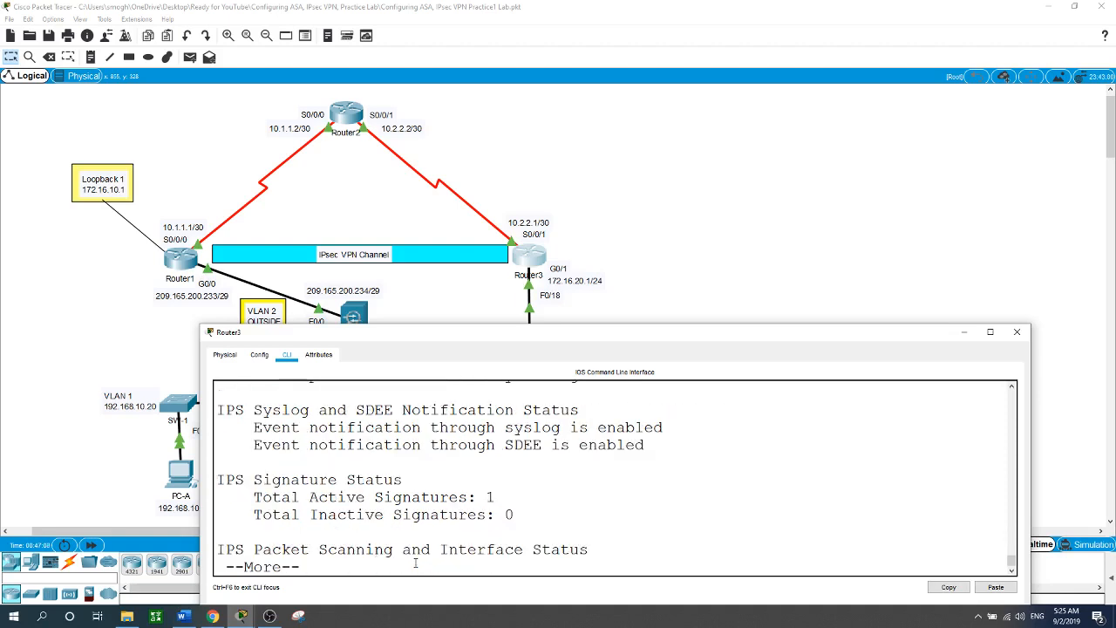
pyautogui.press('space')
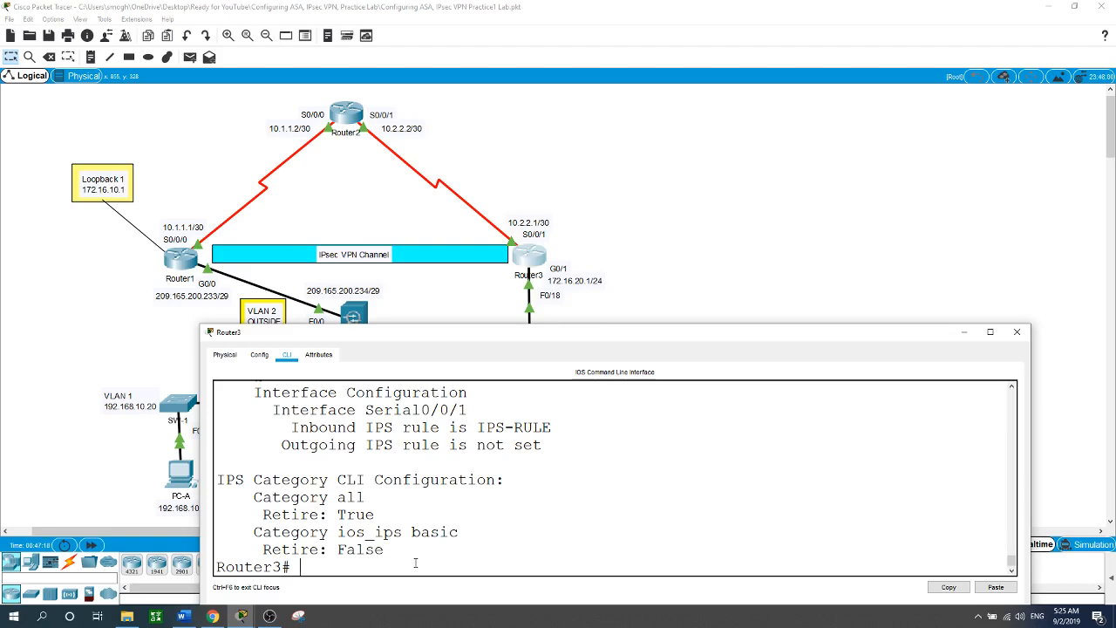
pyautogui.click(740, 248)
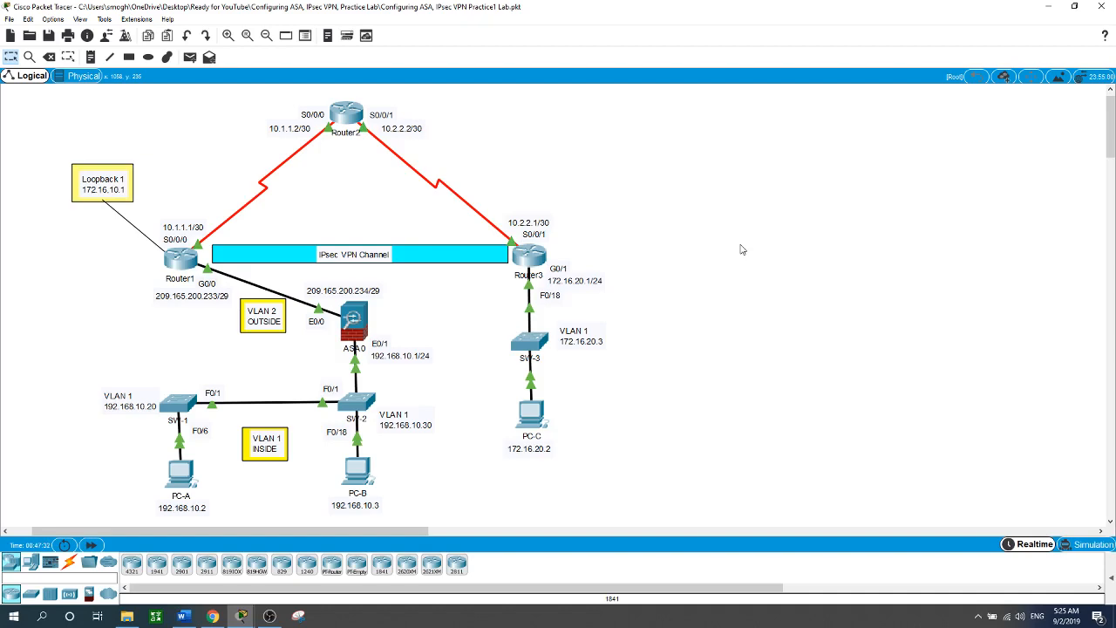
# Open ASA0's CLI and enter privileged mode with en and an empty password.
pyautogui.click(358, 332)
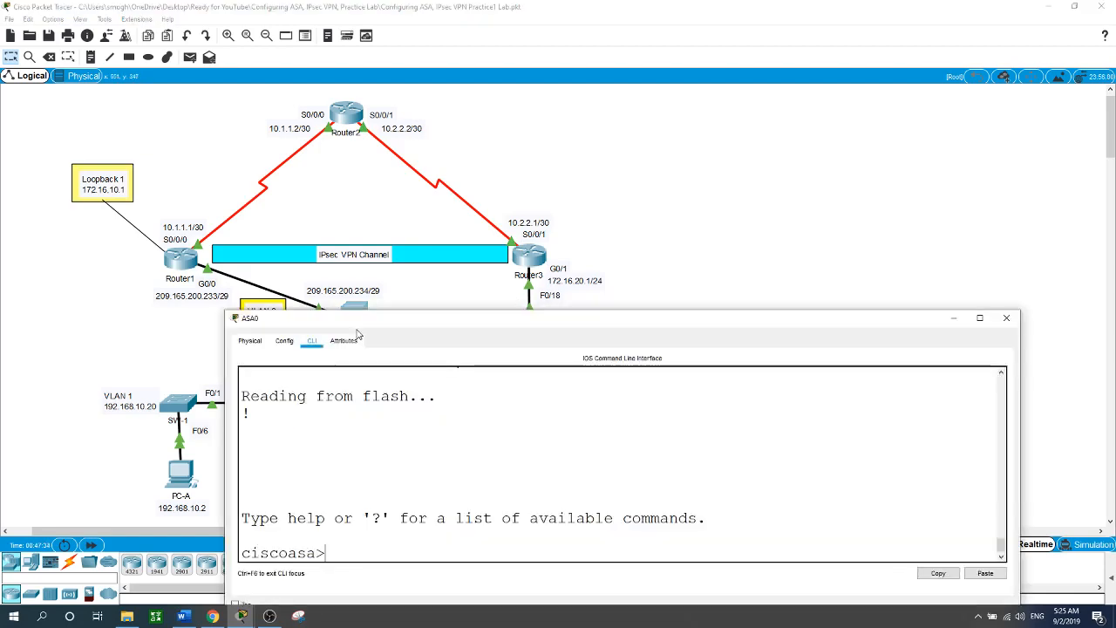
pyautogui.moveTo(448, 324); pyautogui.dragTo(404, 283)
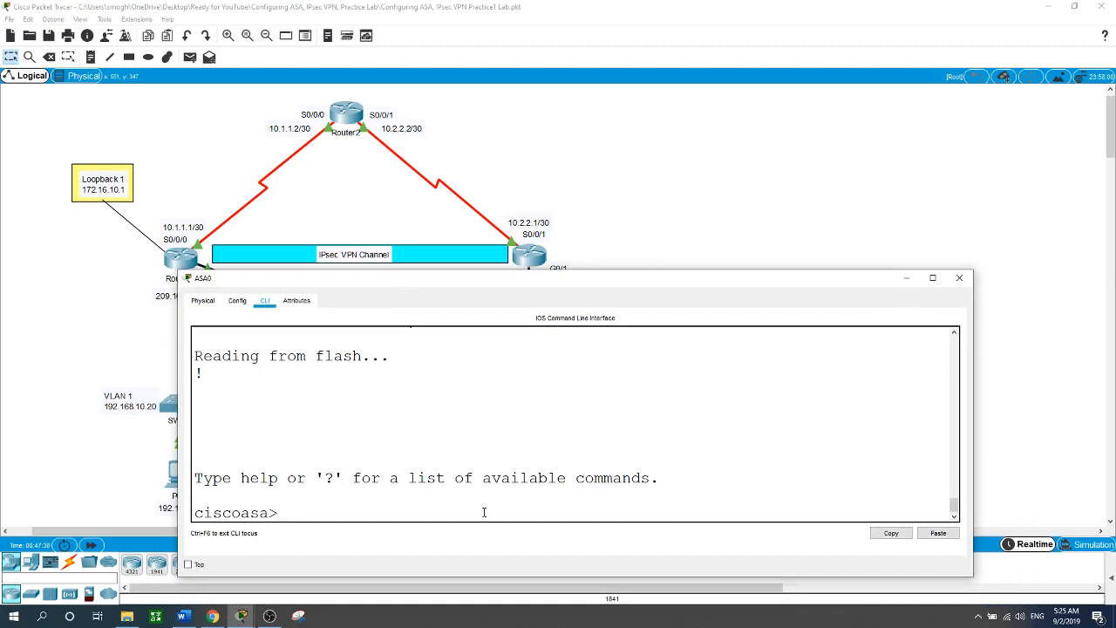
pyautogui.write('en')
pyautogui.press('Return')
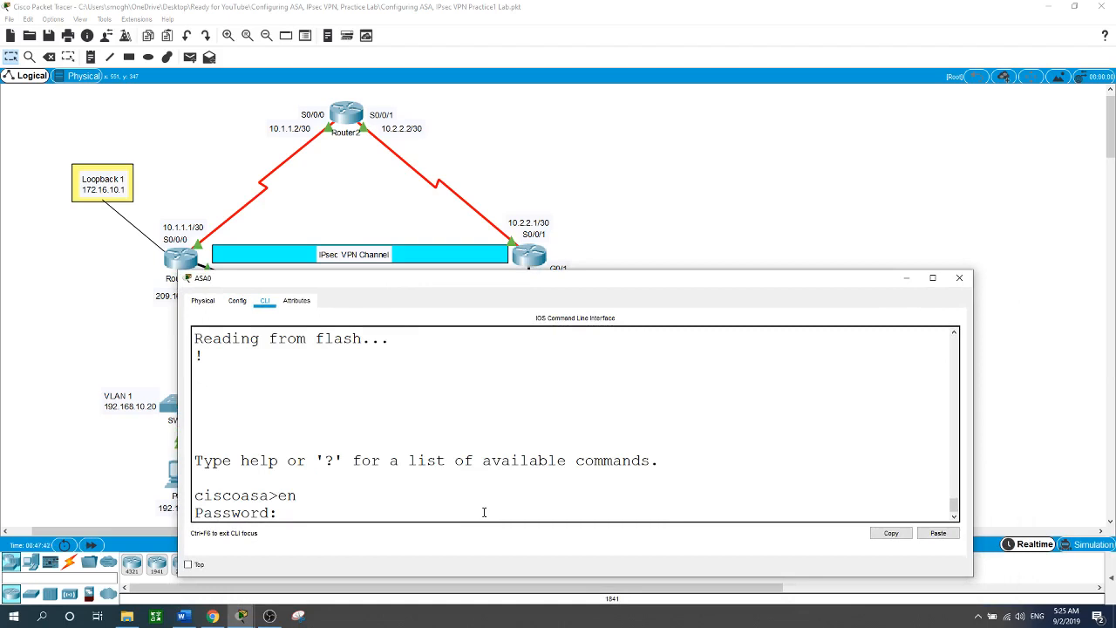
pyautogui.press('Return')
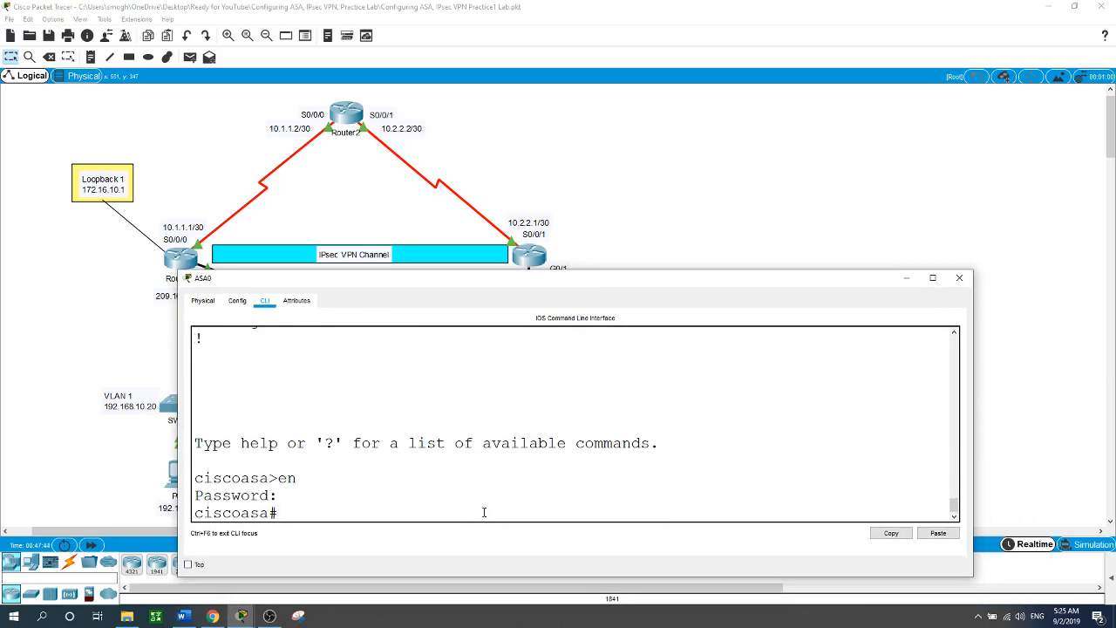
# Enter global configuration mode with conf t after int vlan 1 is rejected.
pyautogui.write('int vlan 1')
pyautogui.press('Return')
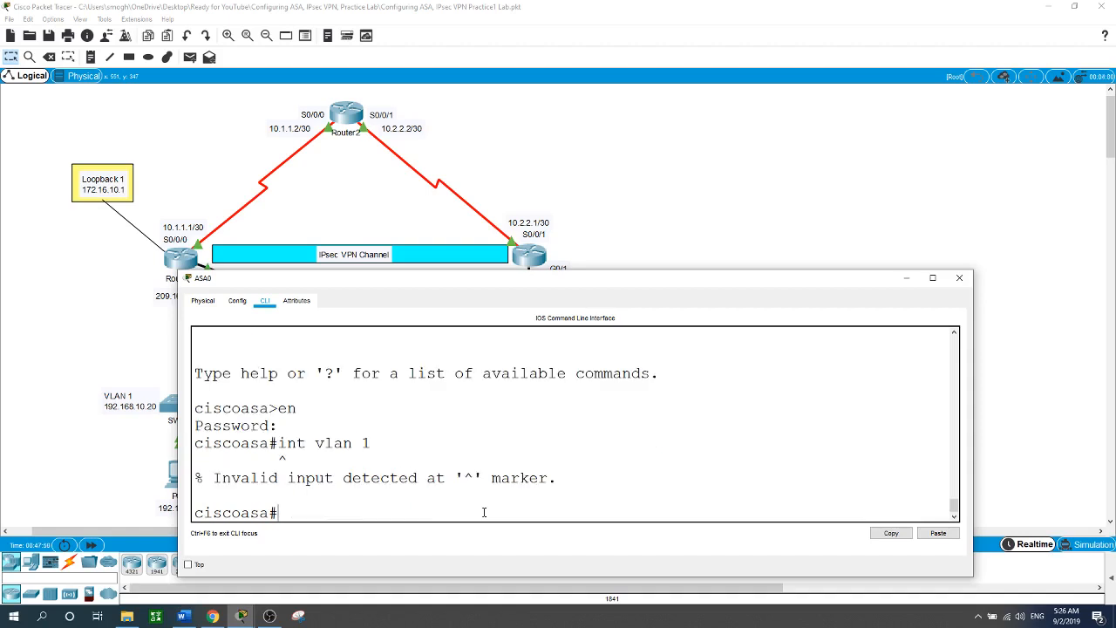
pyautogui.write('conf t')
pyautogui.press('Return')
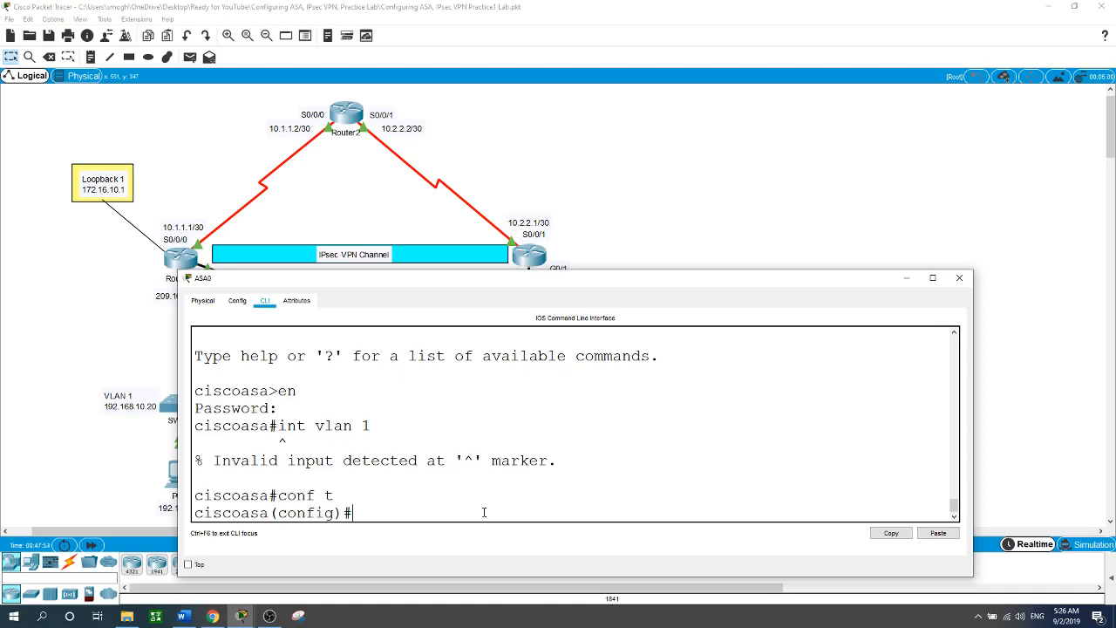
# Configure interface VLAN 1 with 192.168.10.1 255.255.255.0, nameif inside and security-level 100.
pyautogui.write('i')
pyautogui.write('nt vlan 1')
pyautogui.press('Return')
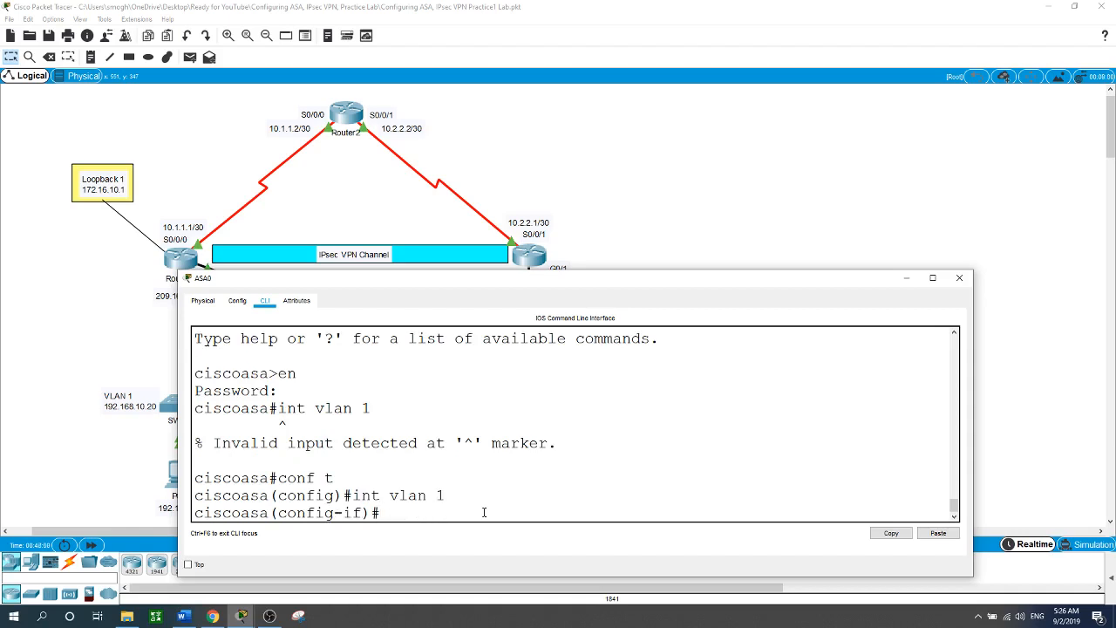
pyautogui.write('ip ad')
pyautogui.press('Tab')
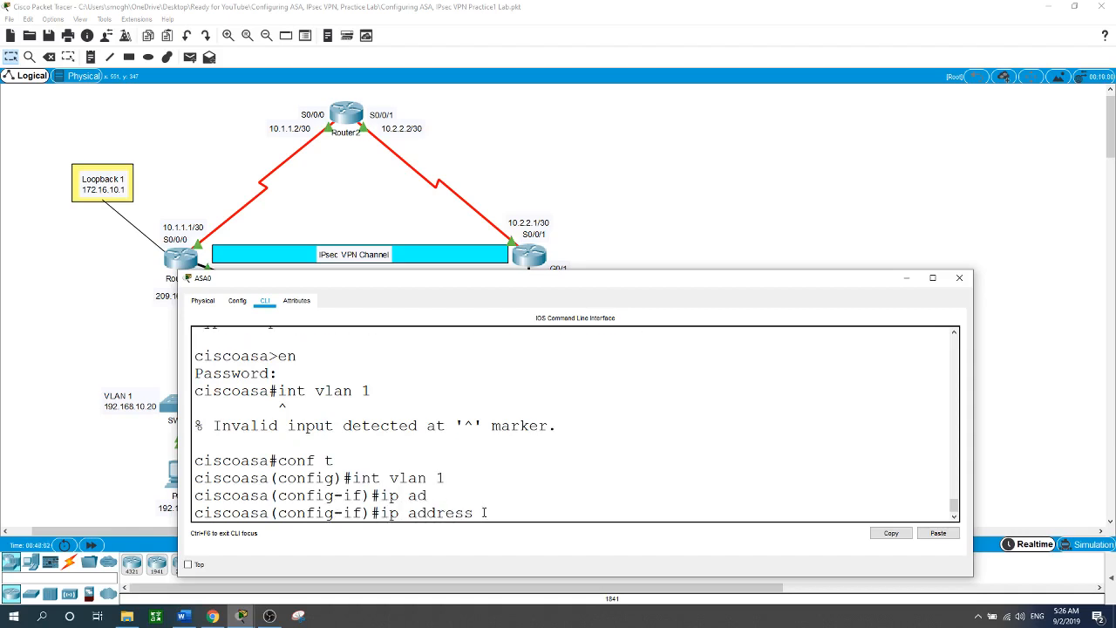
pyautogui.write('192.168.10.1 255.255.')
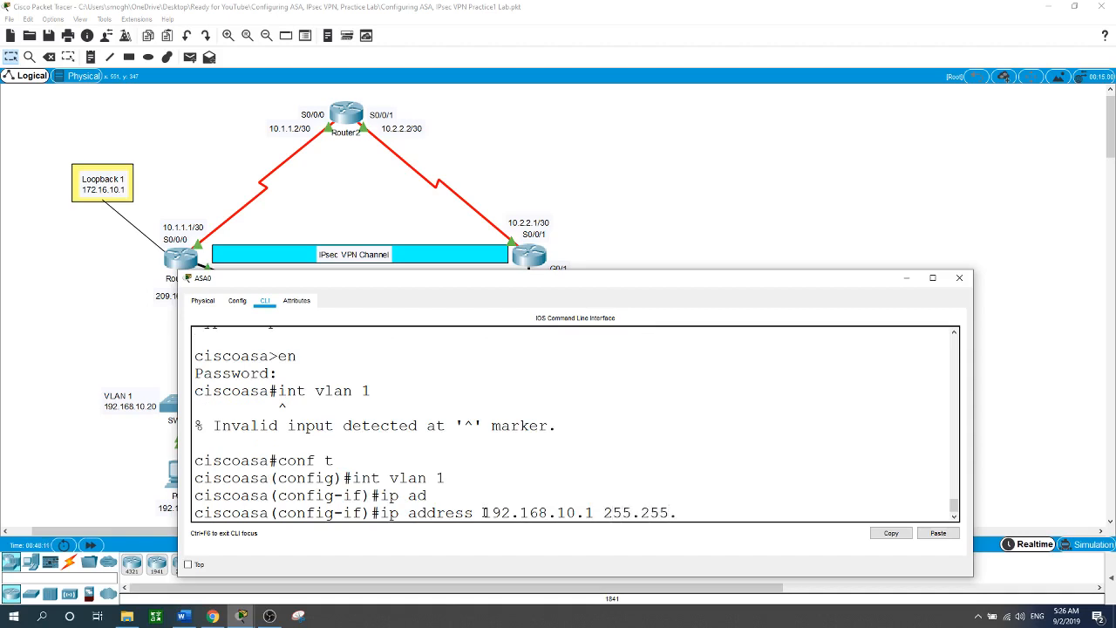
pyautogui.write('255.0')
pyautogui.press('Return')
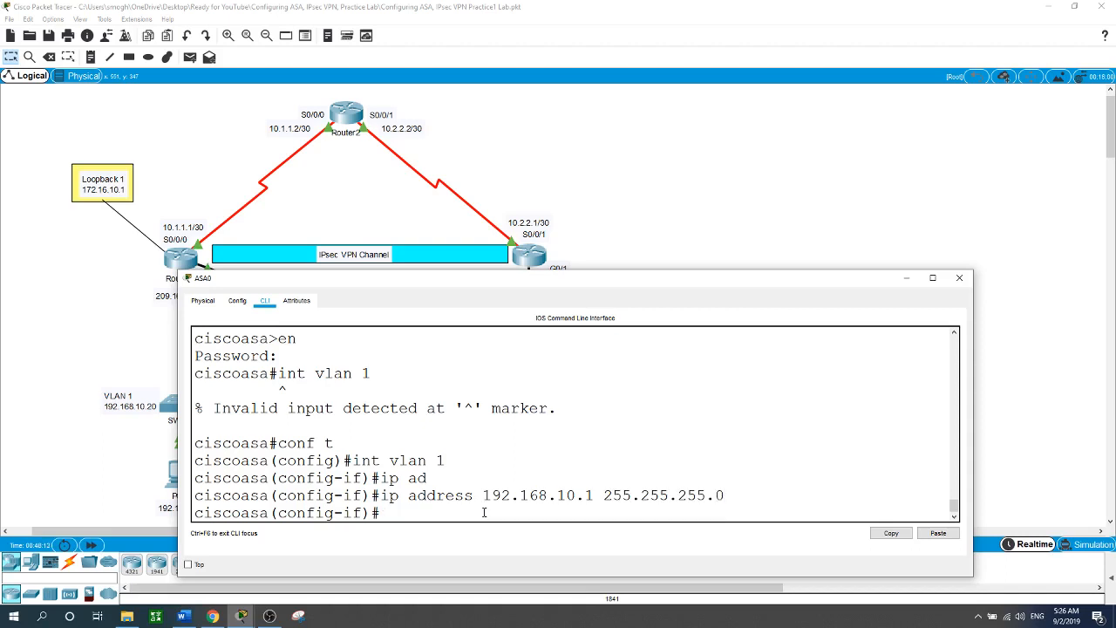
pyautogui.write('nameif inside')
pyautogui.press('Return')
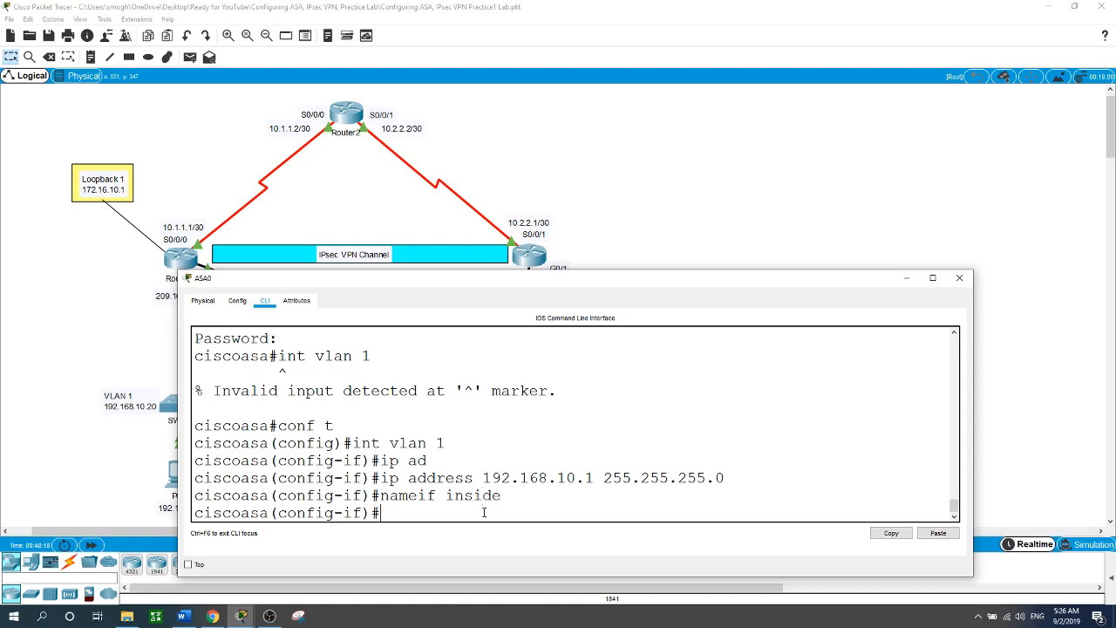
pyautogui.write('se')
pyautogui.press('Tab')
pyautogui.write('100')
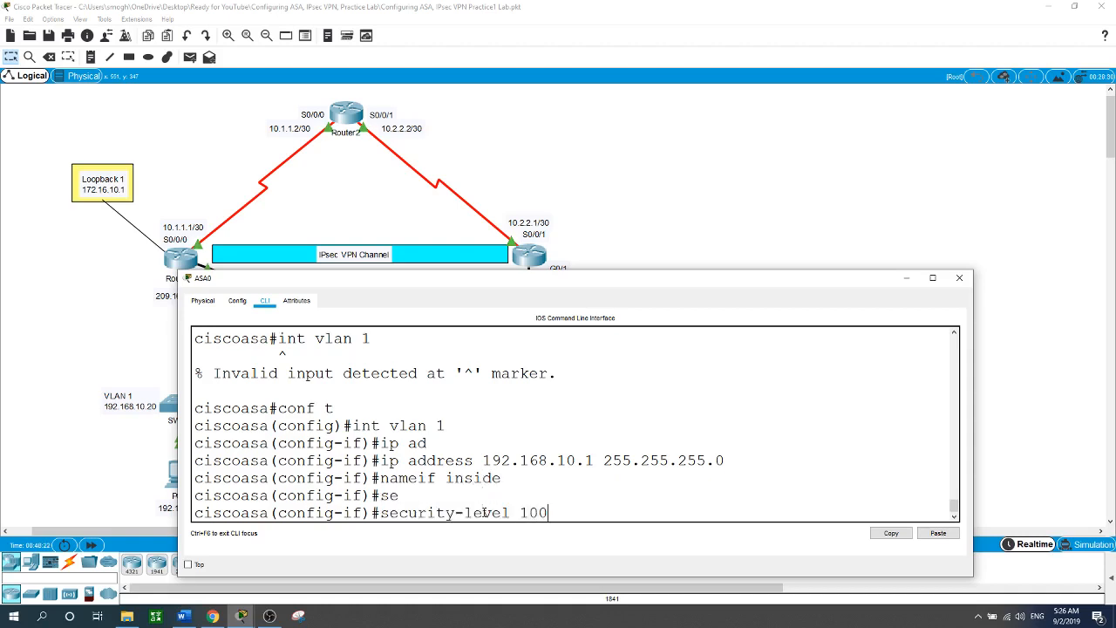
pyautogui.press('Return')
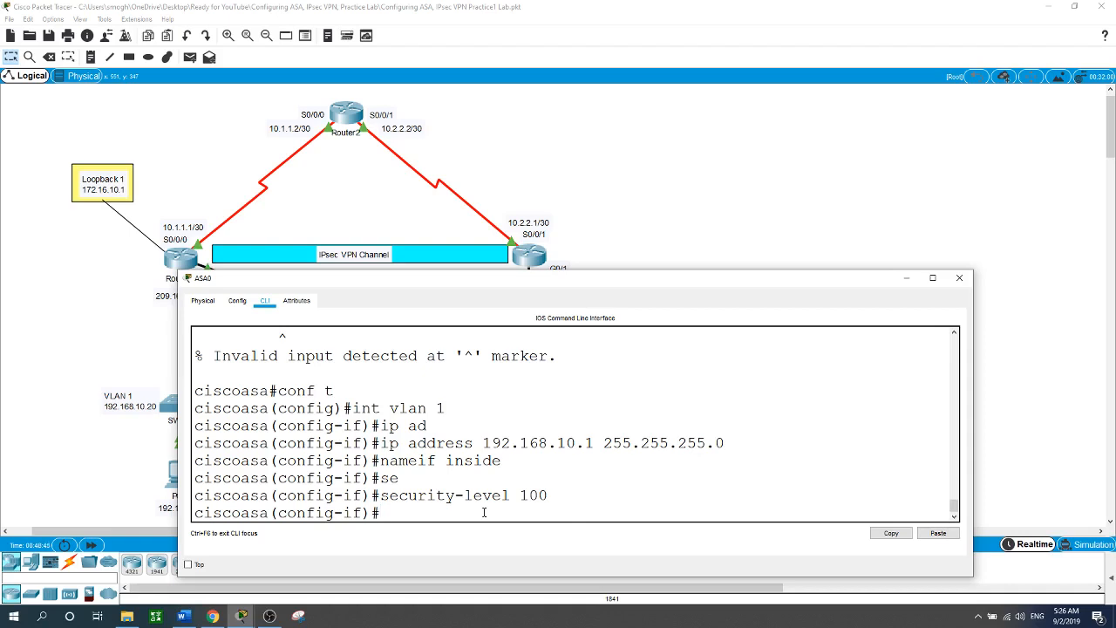
# Name interface VLAN 2 outside with security-level 0.
pyautogui.write('int vlan 2')
pyautogui.press('Return')
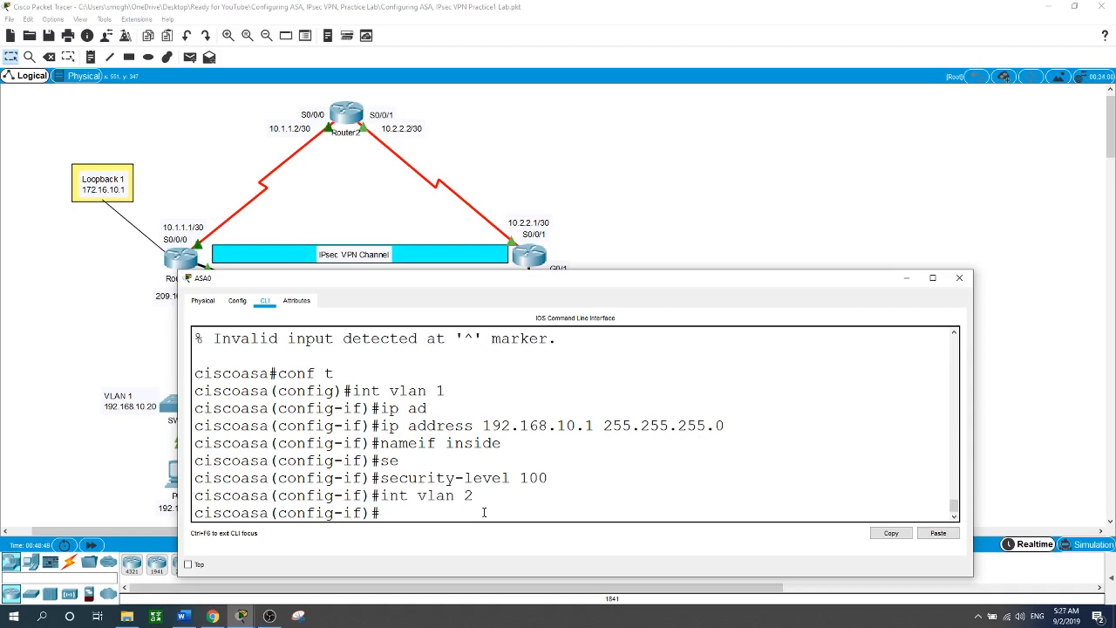
pyautogui.write('nameif outside')
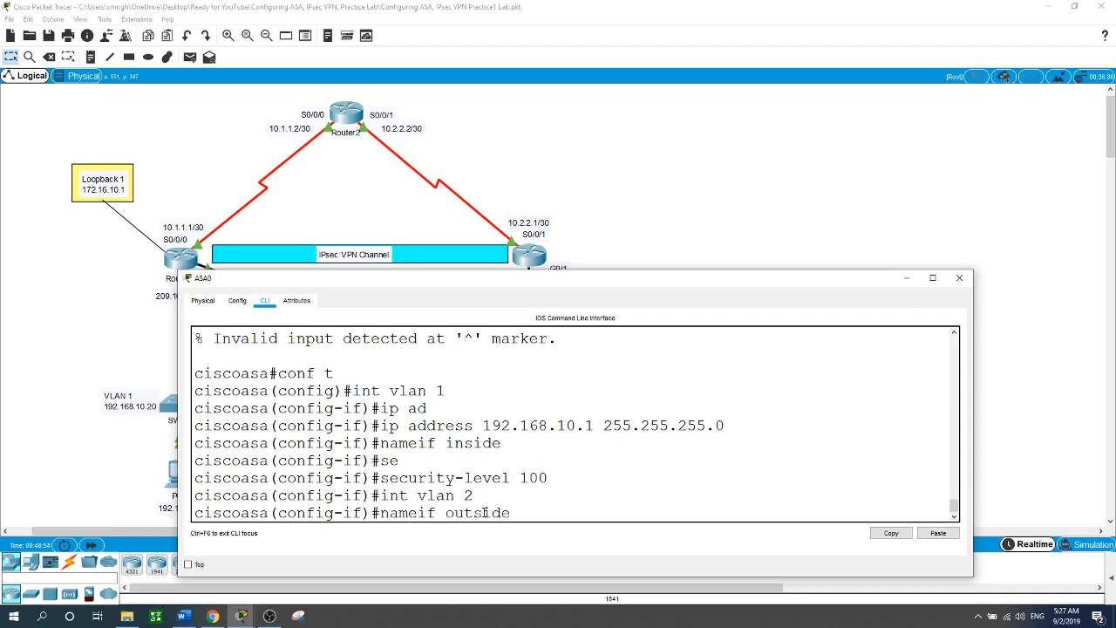
pyautogui.press('Return')
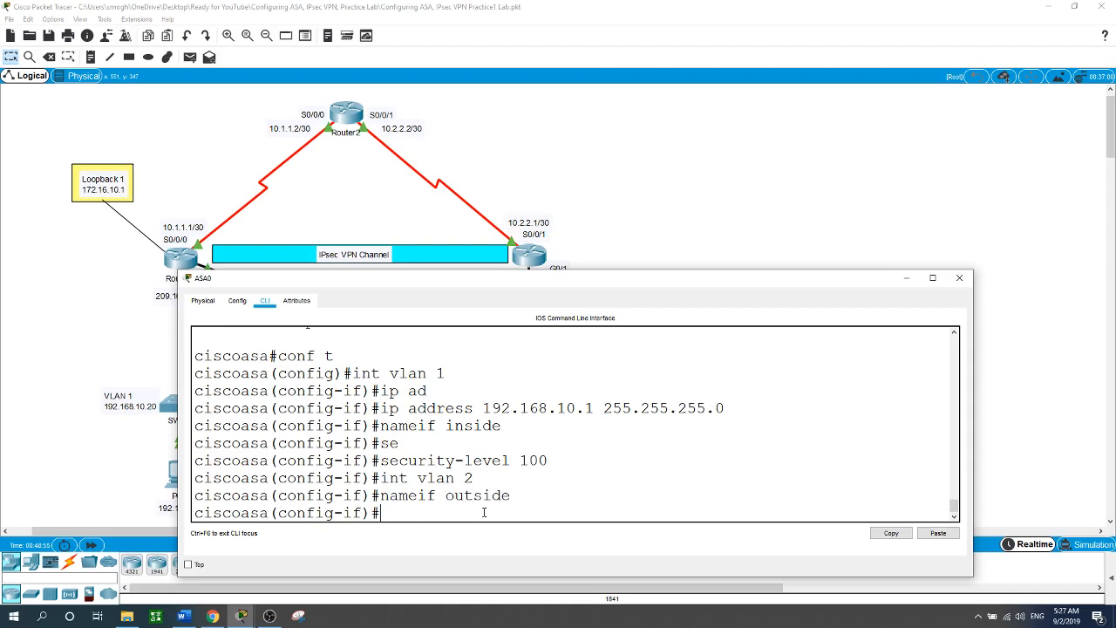
pyautogui.write('se')
pyautogui.press('Tab')
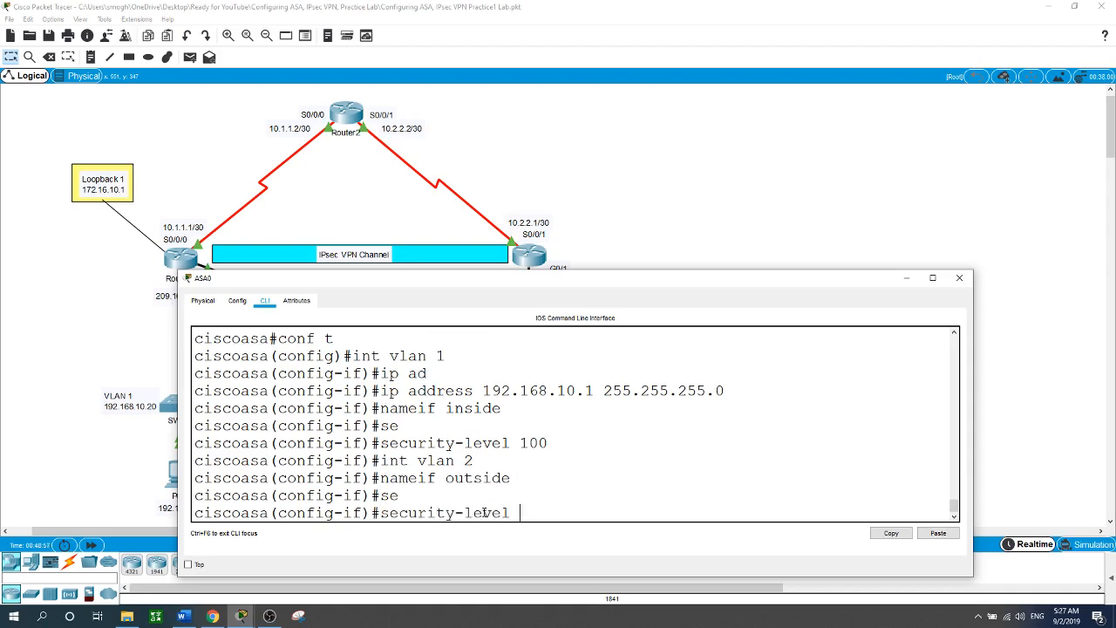
pyautogui.write('0')
pyautogui.press('Return')
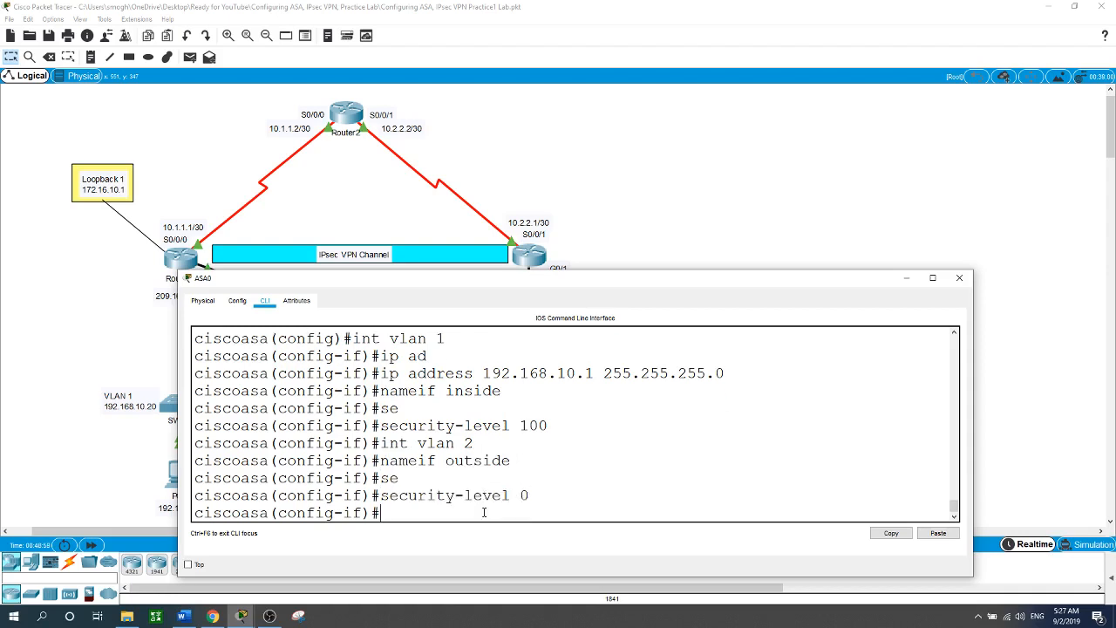
# Remove DHCP addressing and set static address 209.165.200.243 255.255.255.248 on VLAN 2.
pyautogui.write('no ip ad')
pyautogui.press('Tab')
pyautogui.write('dhcp')
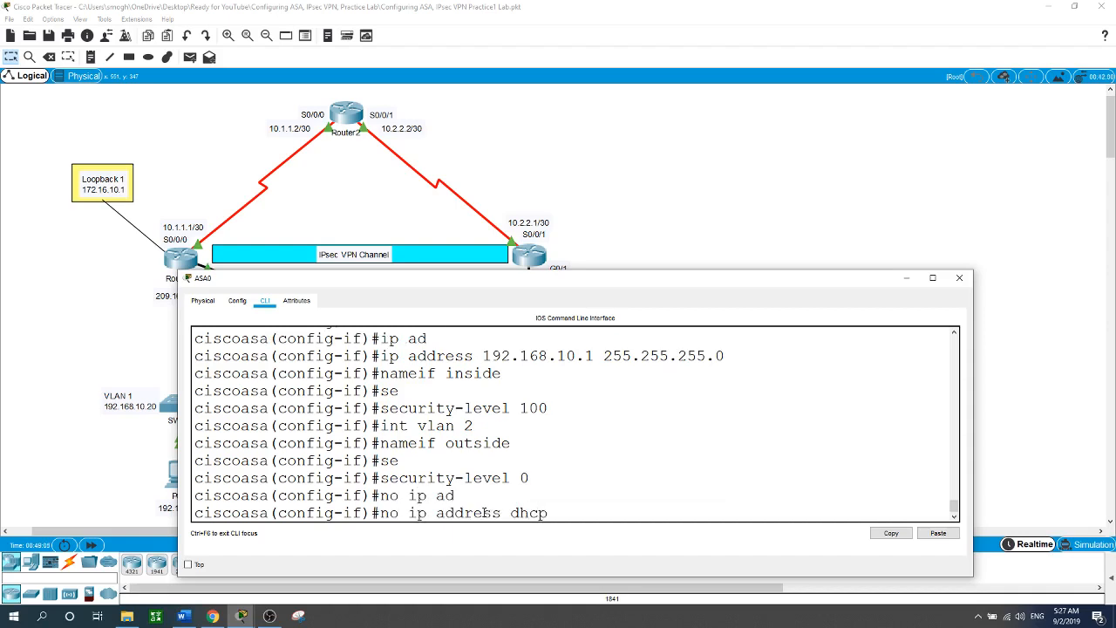
pyautogui.press('Return')
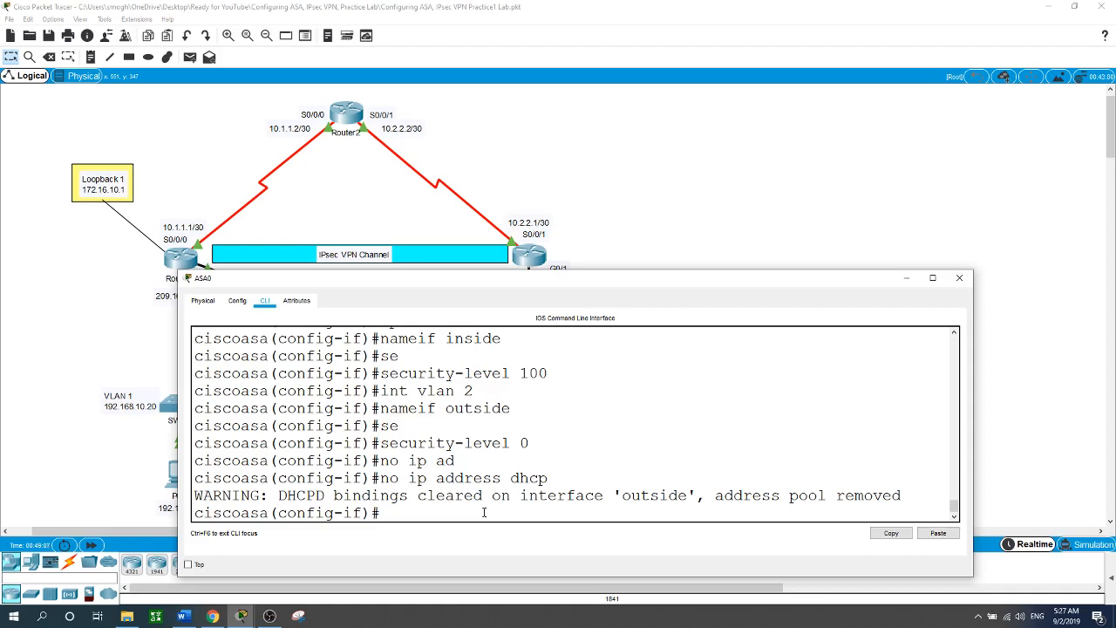
pyautogui.write('ip add')
pyautogui.press('Tab')
pyautogui.write('20')
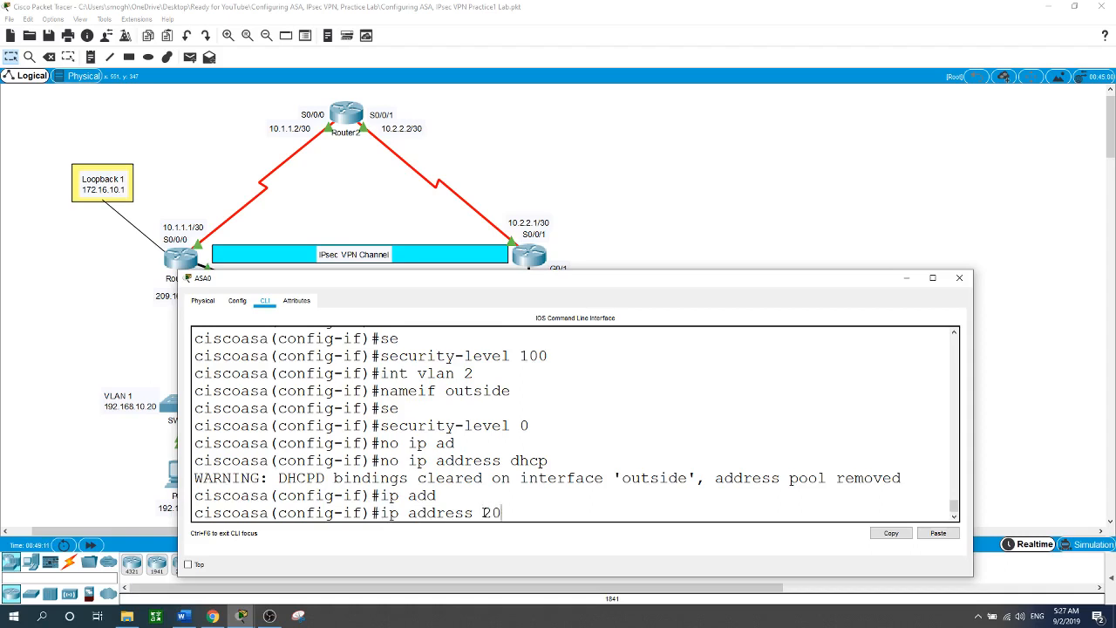
pyautogui.write('9.165.200.243')
pyautogui.moveTo(515, 278); pyautogui.dragTo(475, 302)
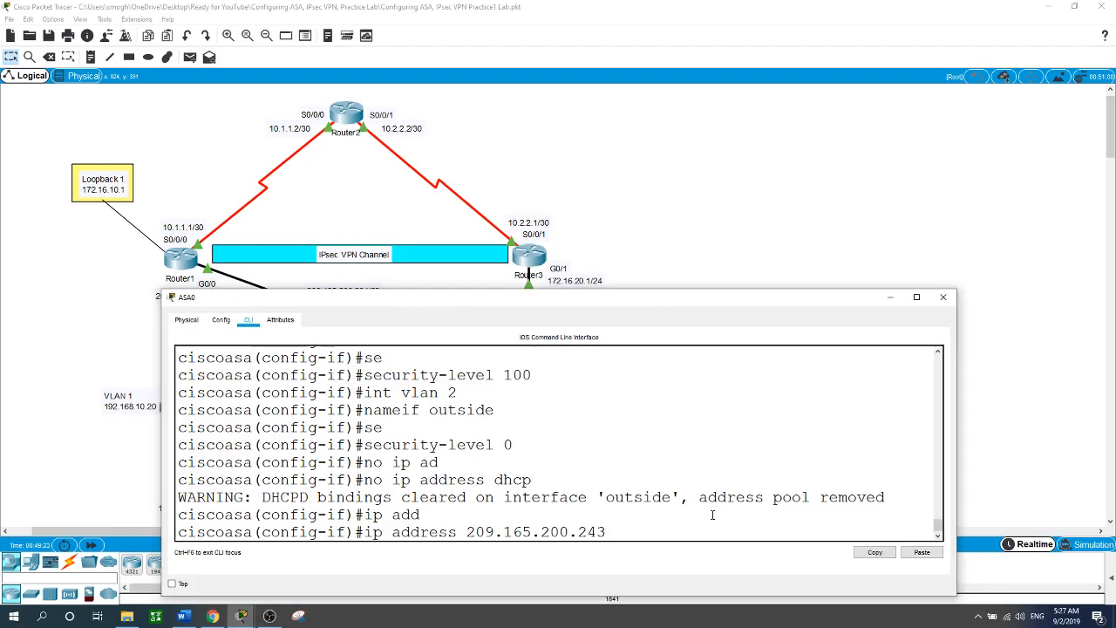
pyautogui.write('255.255.255.248')
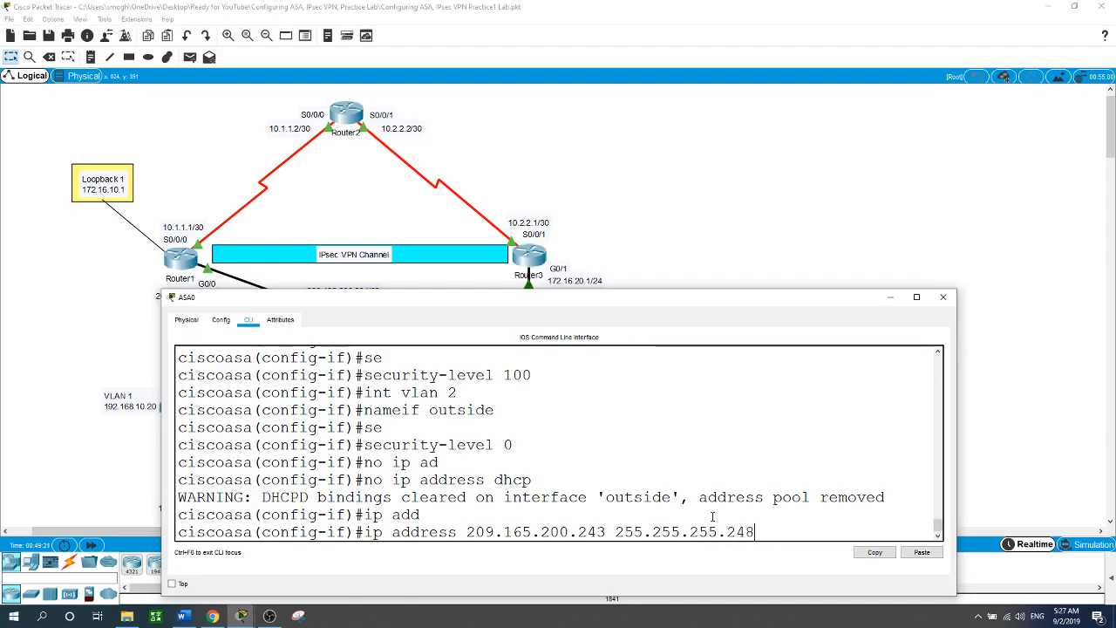
pyautogui.press('Return')
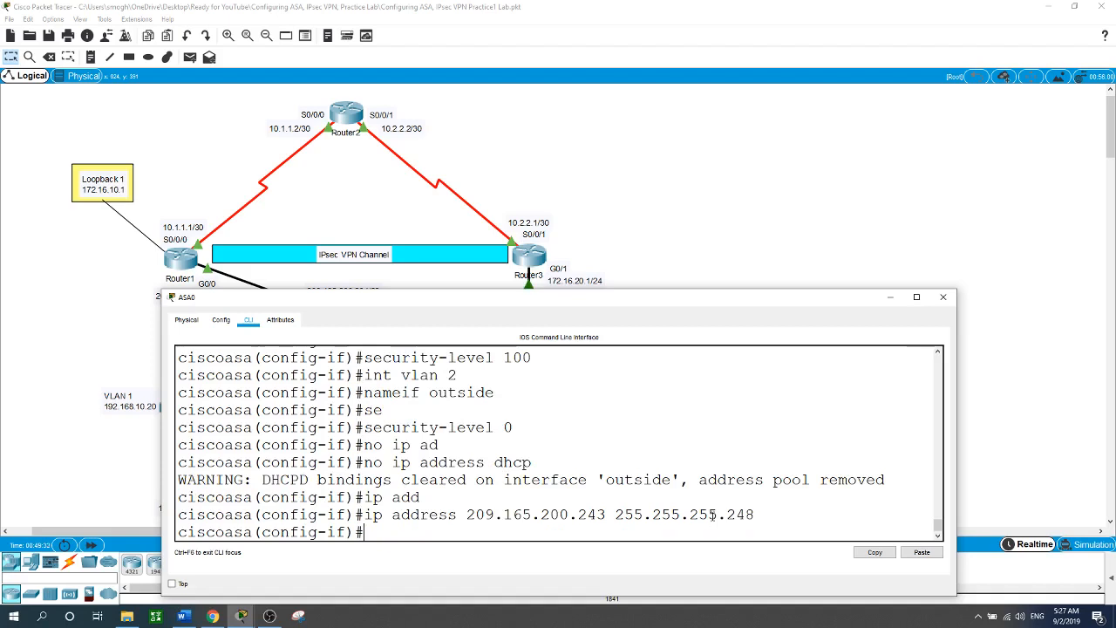
# Leave interface configuration and set the firewall hostname to ASA.
pyautogui.write('exit')
pyautogui.press('Return')
pyautogui.write('hostname')
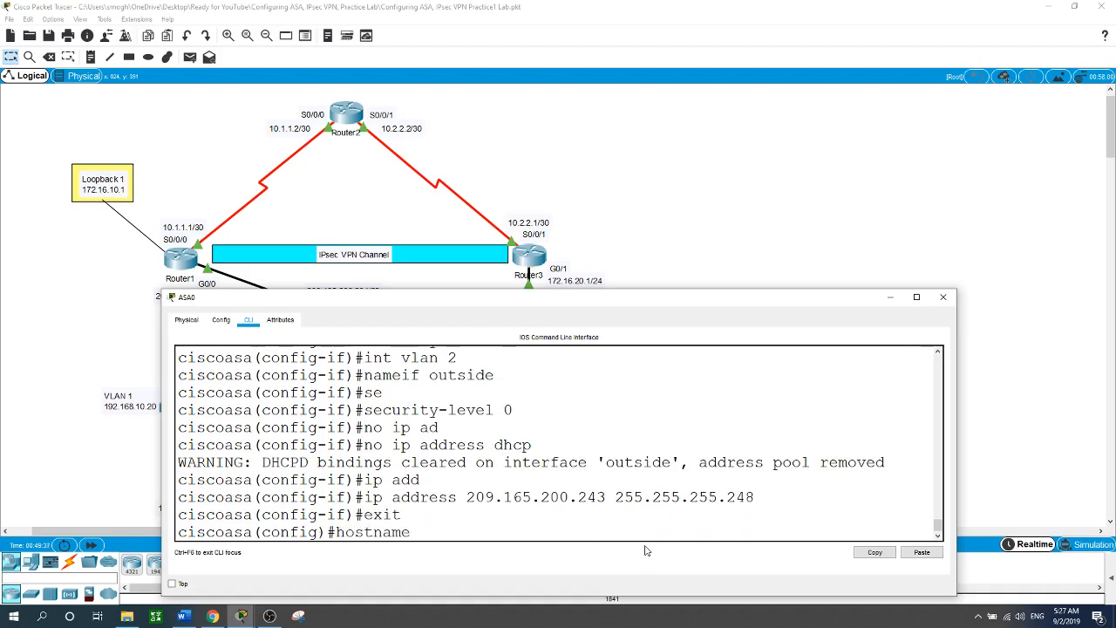
pyautogui.write(' ASA')
pyautogui.press('Return')
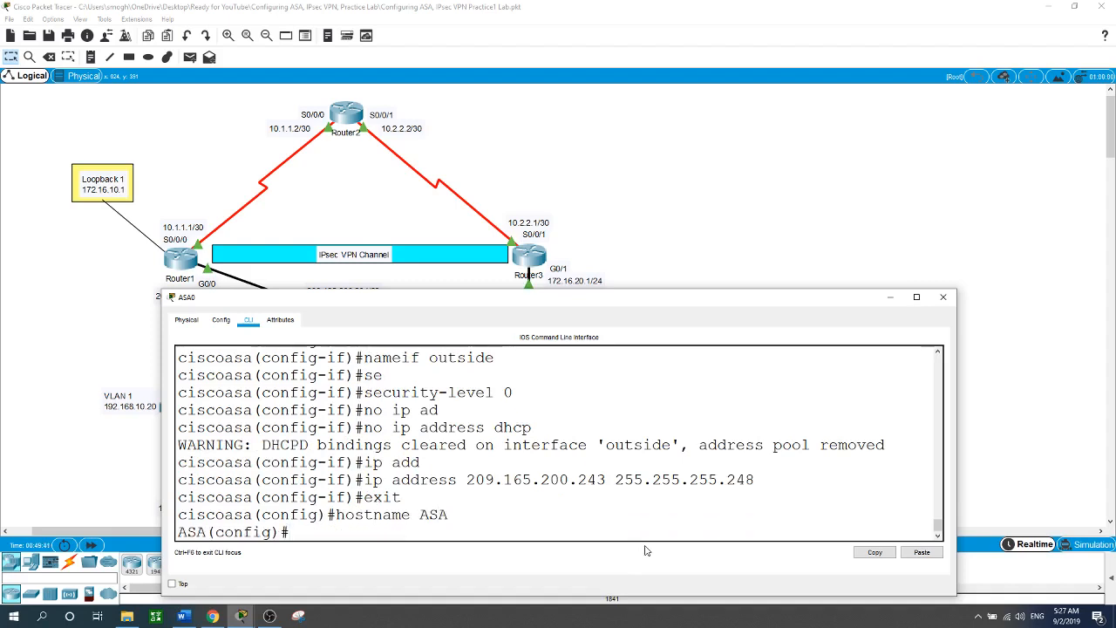
# Set the ASA domain name to ccnasecurity.com.
pyautogui.write('domain-n')
pyautogui.press('Tab')
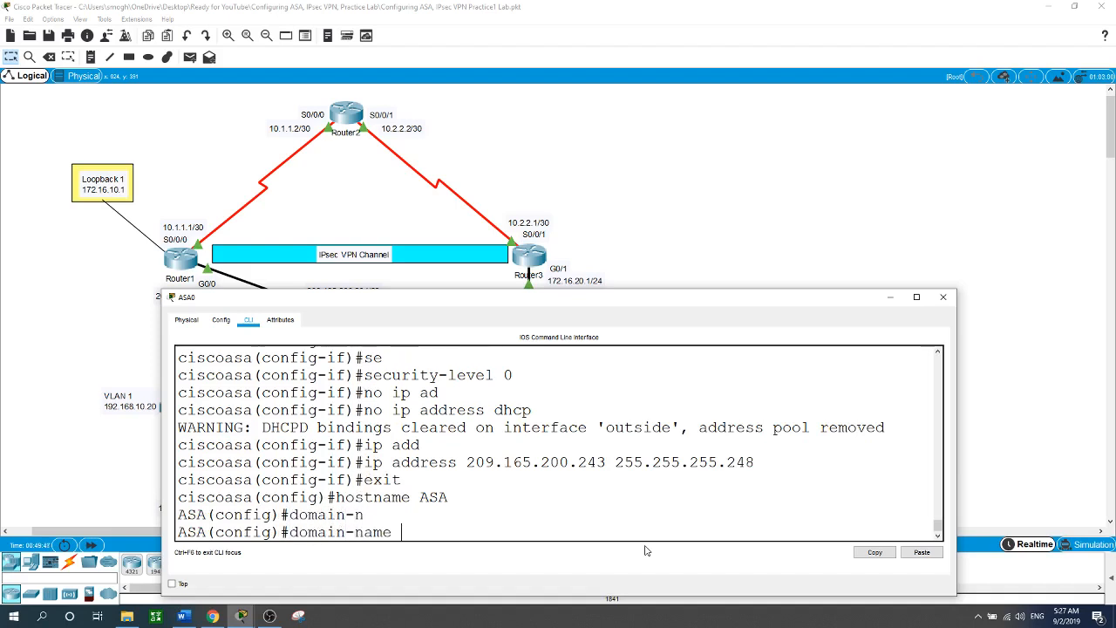
pyautogui.write('ccnasecurity')
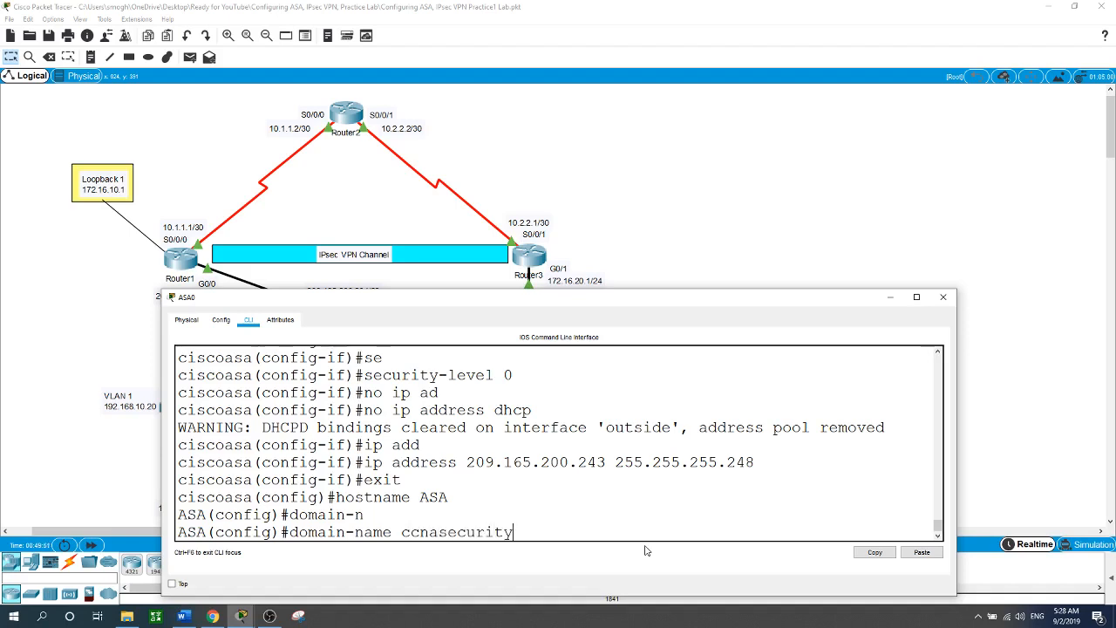
pyautogui.write('.com')
pyautogui.press('Return')
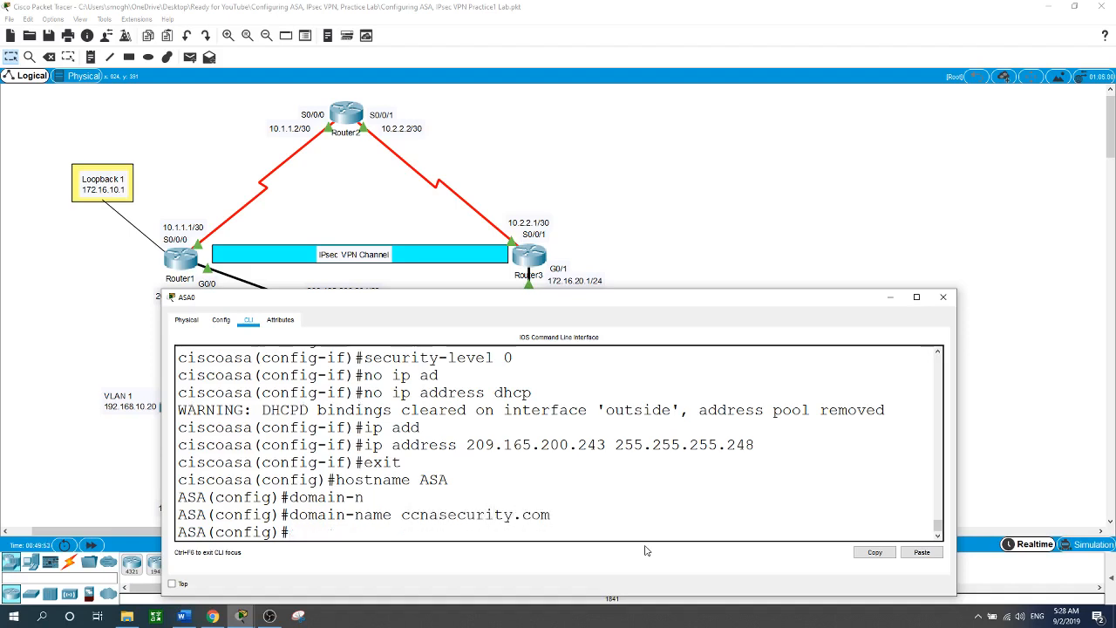
# Configure the privileged-mode enable password with the enable password command.
pyautogui.write('enabl')
pyautogui.press('Tab')
pyautogui.write('p')
pyautogui.press('Tab')
pyautogui.write('c')
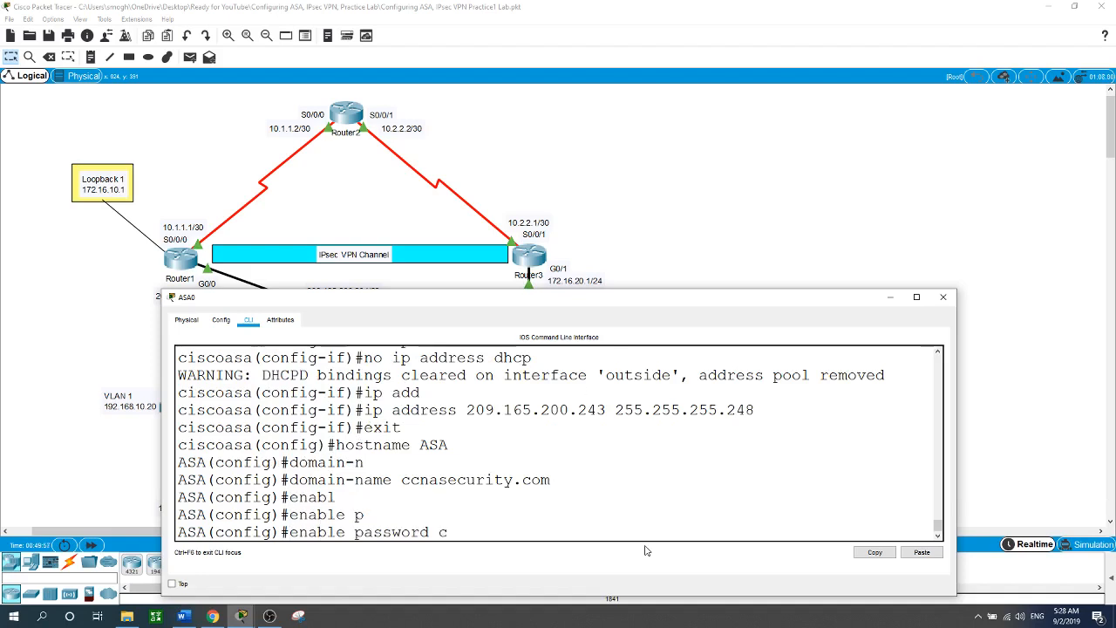
pyautogui.write('isco')
pyautogui.press('Return')
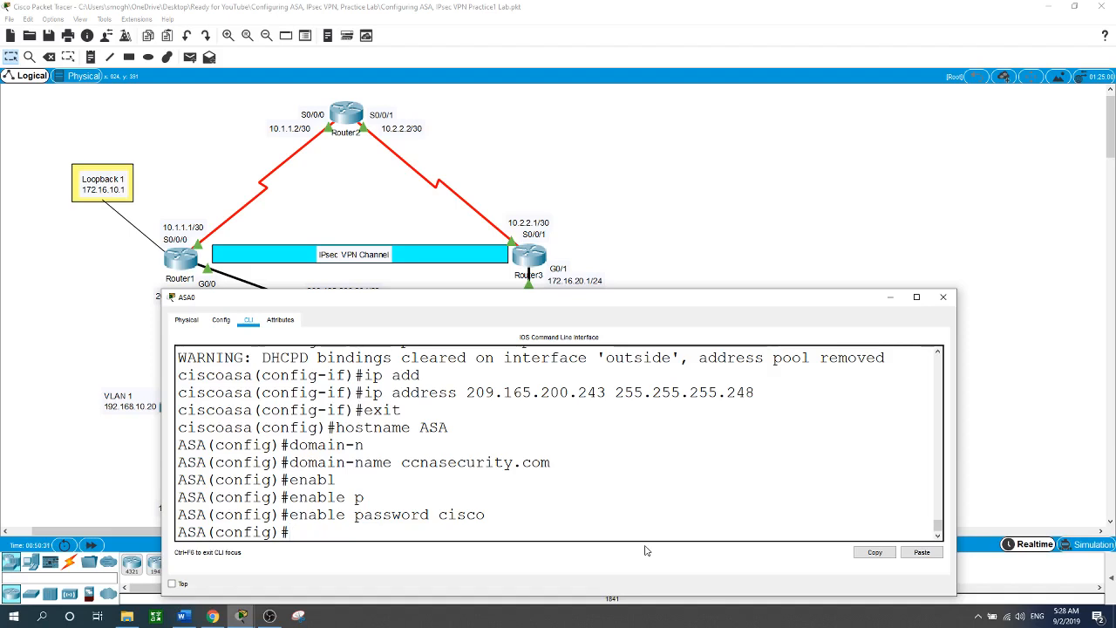
# Create a local administrator account and its password with the username command, correcting typos.
pyautogui.write('sie')
pyautogui.press('Tab')
pyautogui.press('BackSpace')
pyautogui.press('BackSpace')
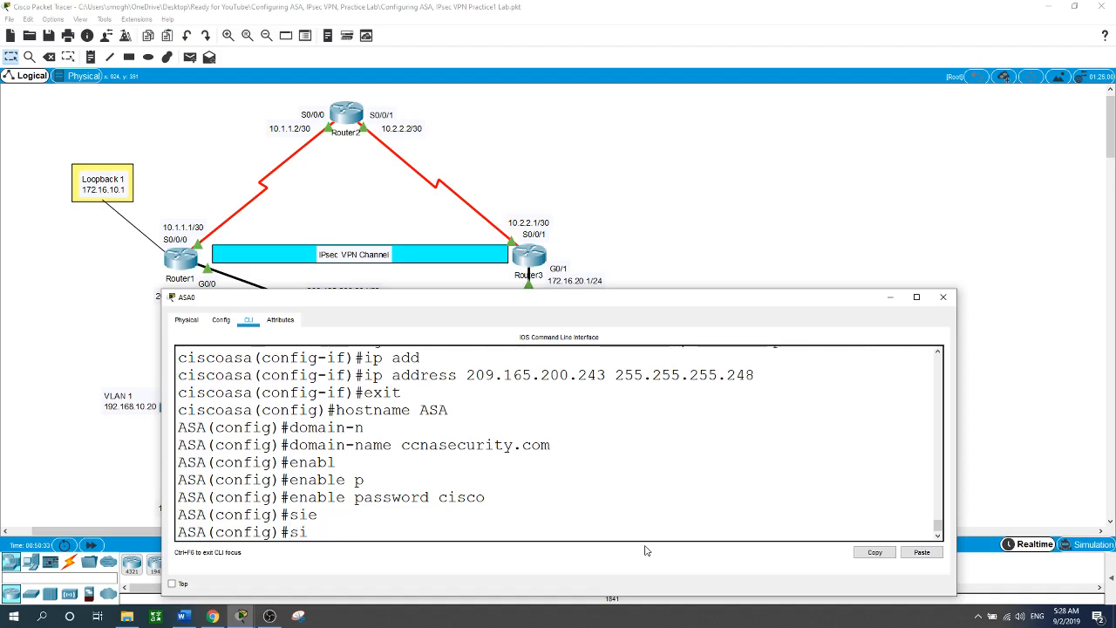
pyautogui.press('BackSpace')
pyautogui.write('use')
pyautogui.press('Tab')
pyautogui.write('Ad')
pyautogui.press('BackSpace')
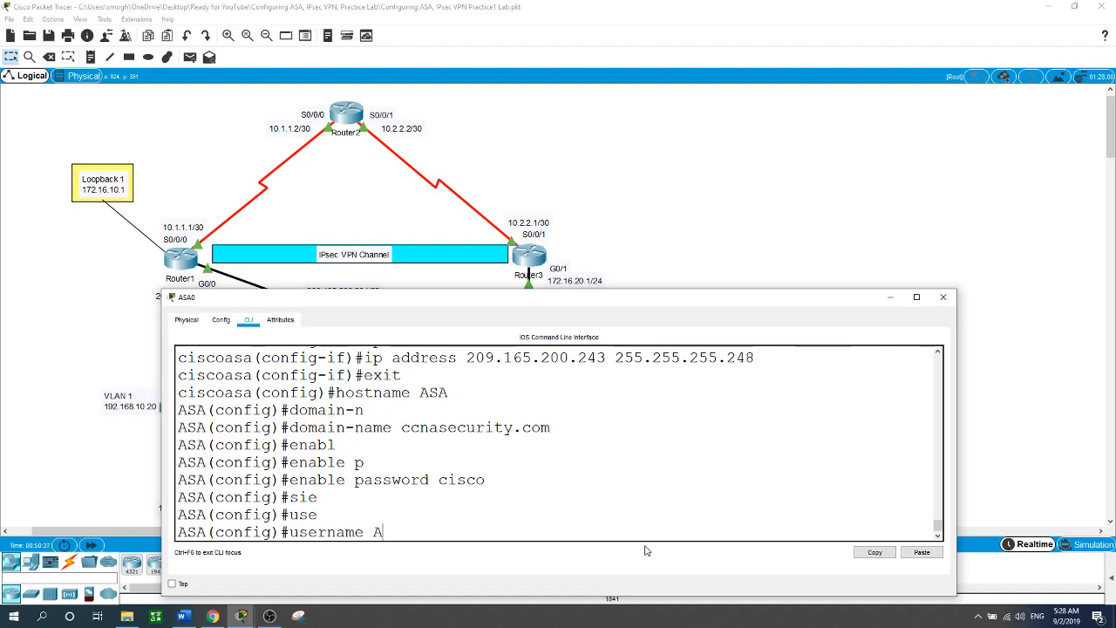
pyautogui.write('dmin1 pas')
pyautogui.press('Tab')
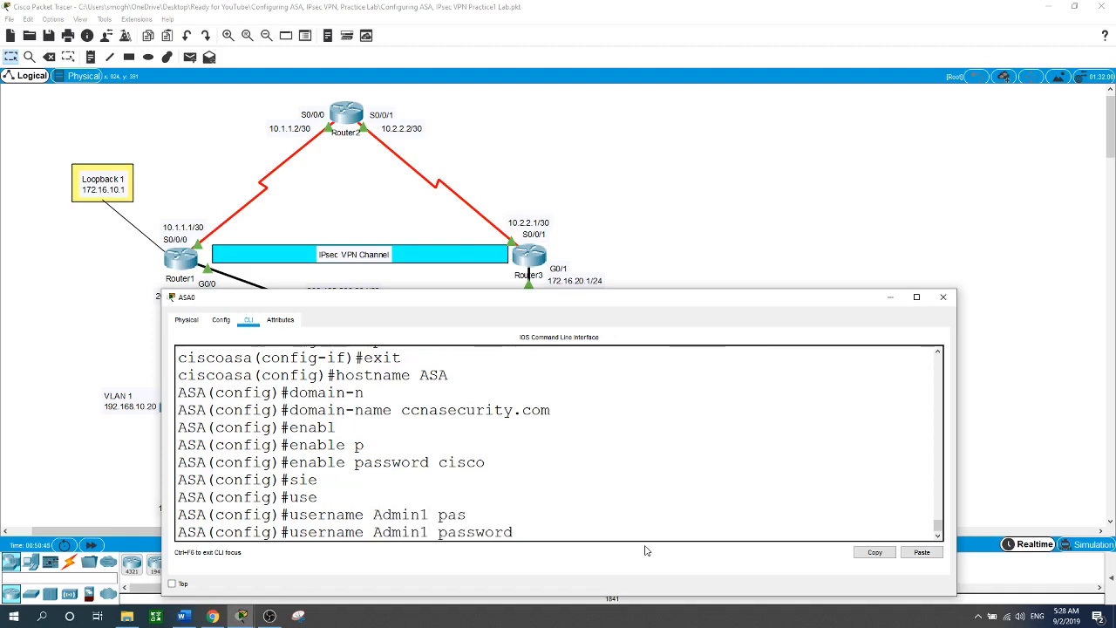
pyautogui.write('Admin1')
pyautogui.press('Return')
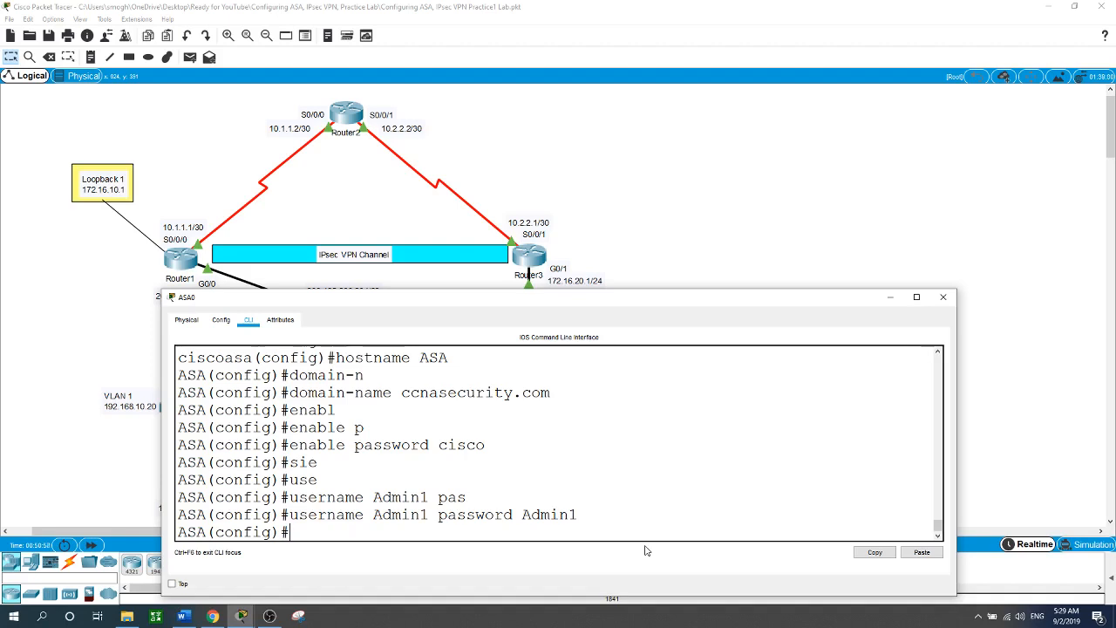
# Enter 'aaa authentication ssh console LOCAL', then bring the full topology into view.
pyautogui.write('aaa authen')
pyautogui.press('Tab')
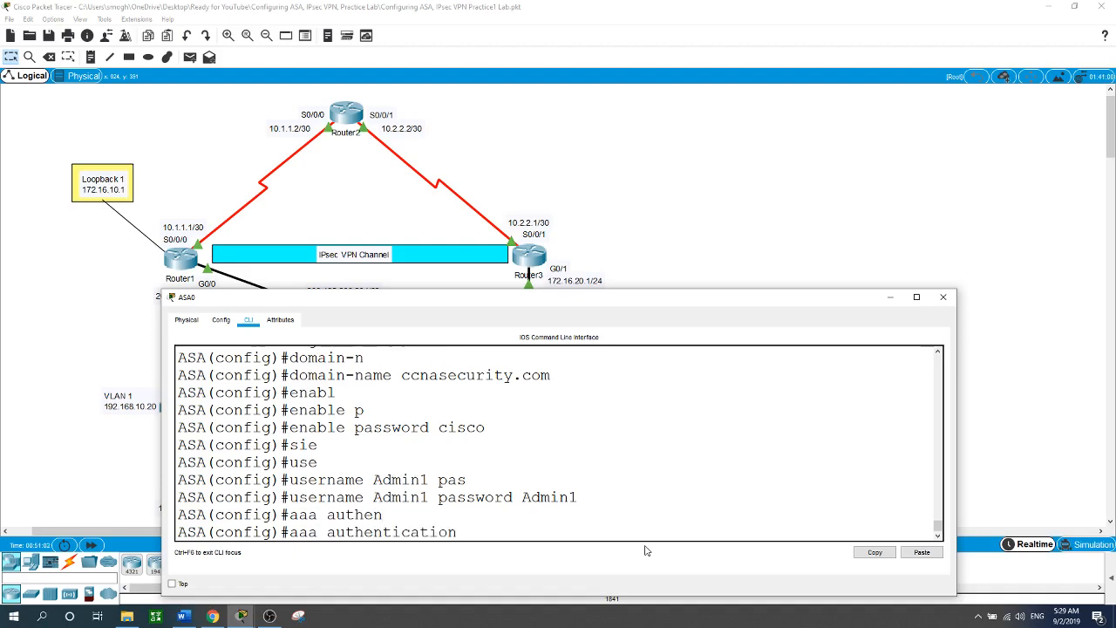
pyautogui.write('ssh ')
pyautogui.write('con')
pyautogui.press('Tab')
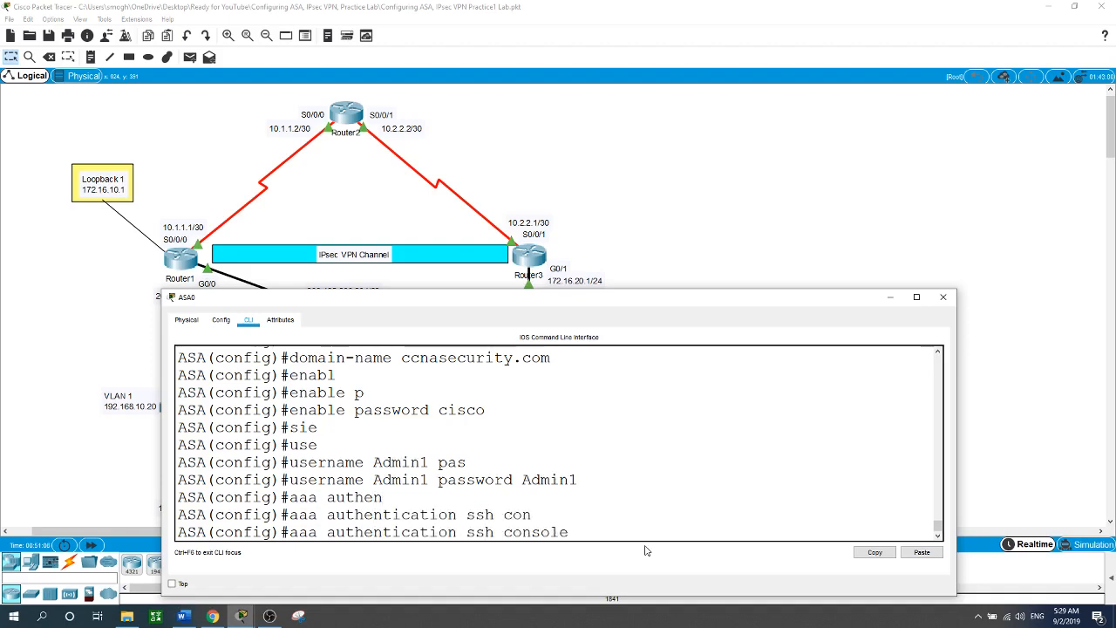
pyautogui.write('LOCAL')
pyautogui.press('Return')
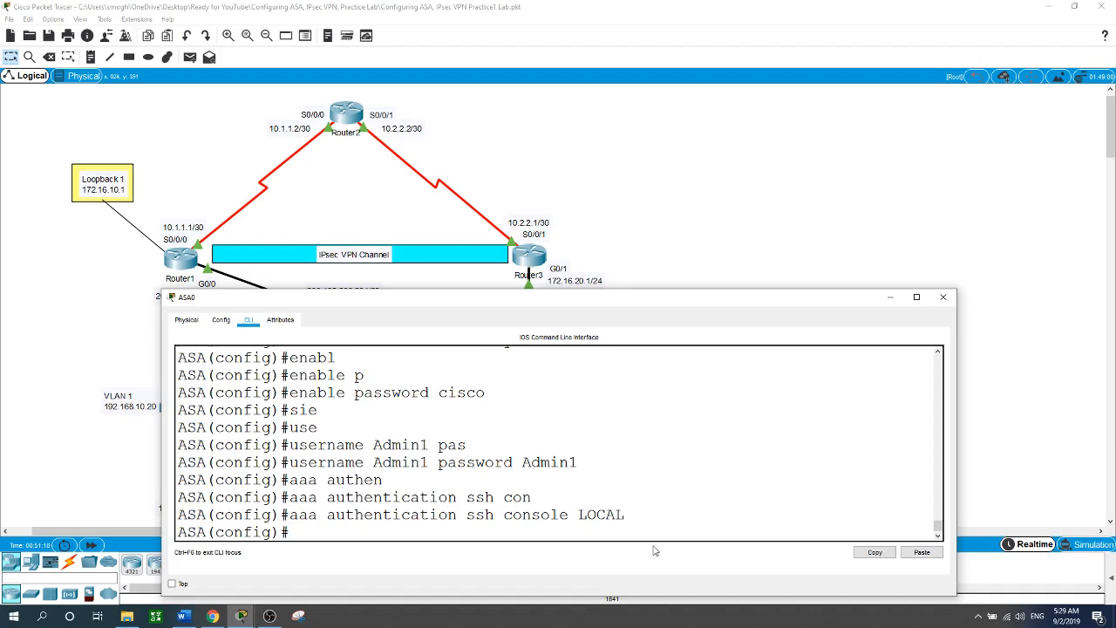
pyautogui.click(768, 170)
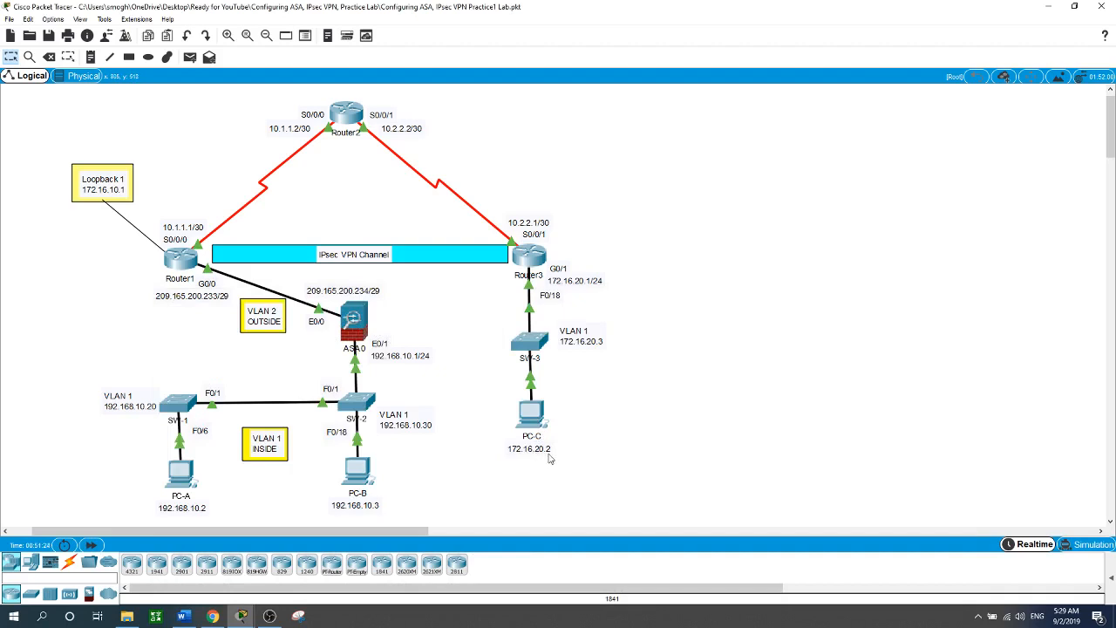
# Reopen ASA0's command-line window over the topology, nudging the window slightly upward.
pyautogui.click(365, 332)
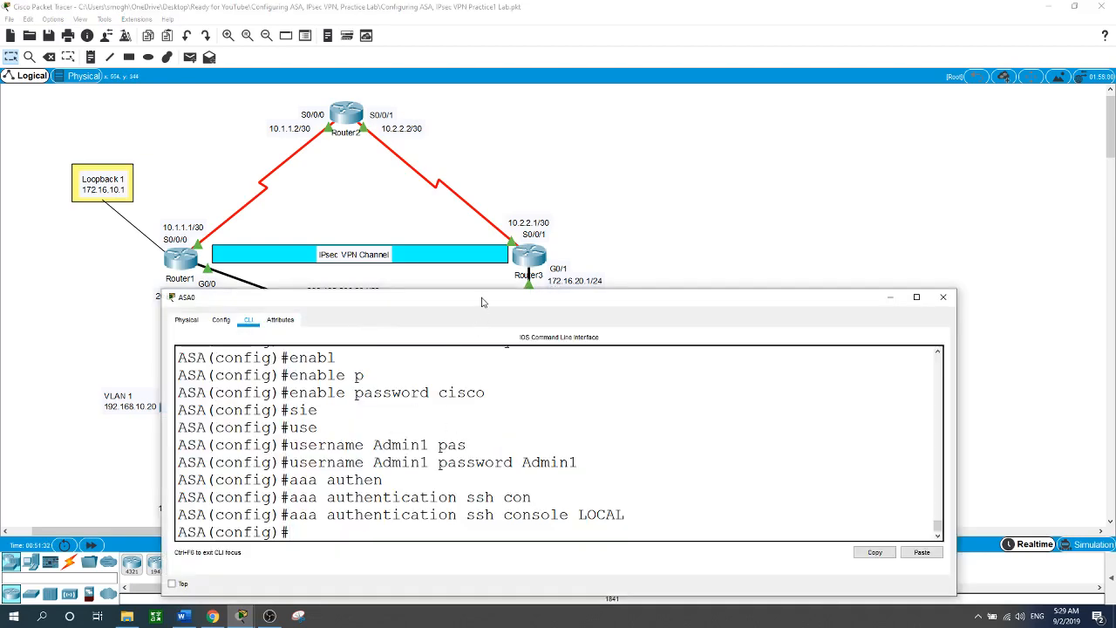
pyautogui.moveTo(482, 297); pyautogui.dragTo(485, 285)
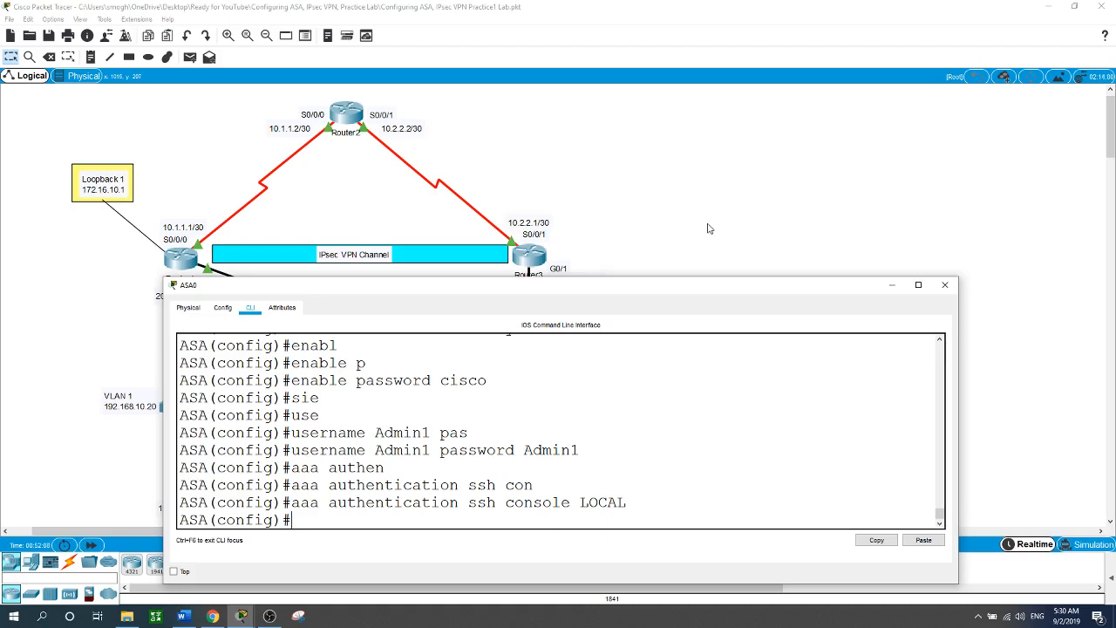
pyautogui.click(678, 222)
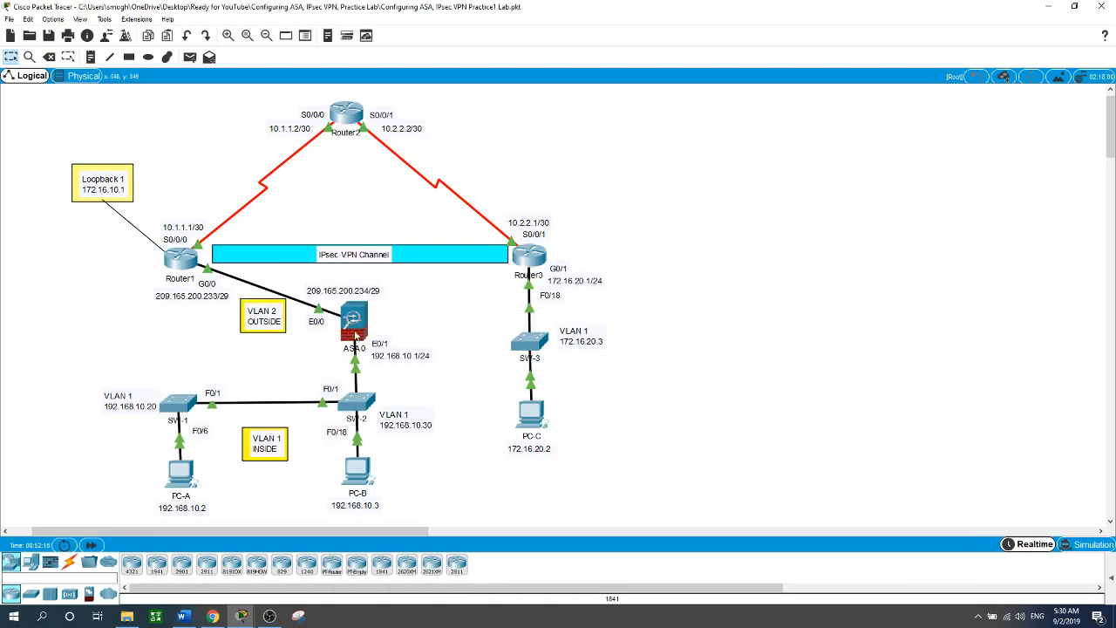
pyautogui.click(356, 332)
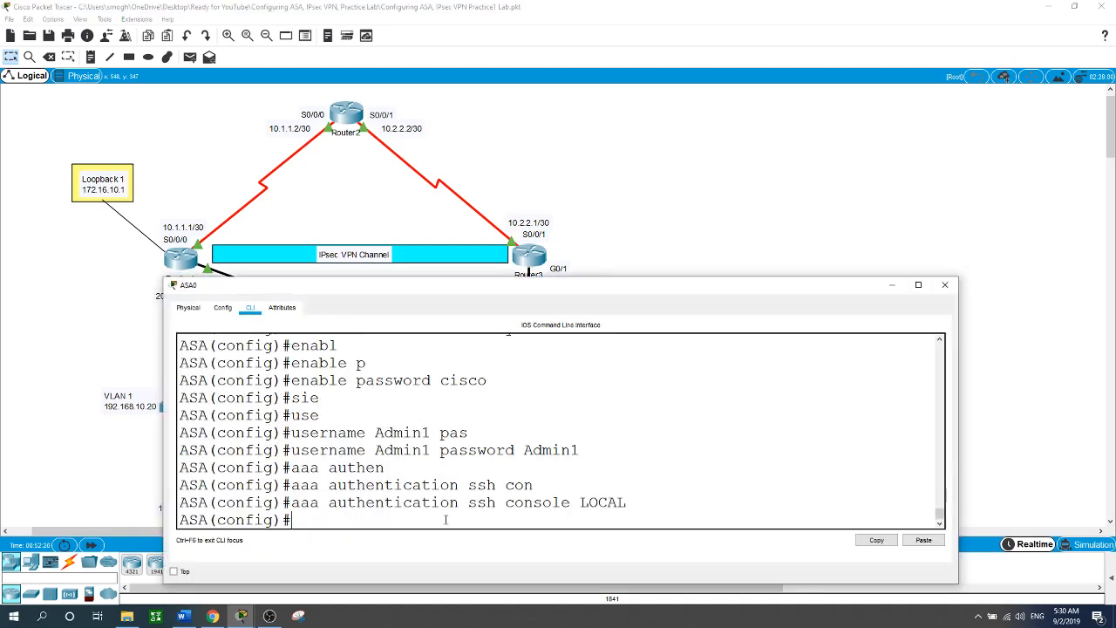
# Permit SSH from inside 192.168.10.0 255.255.255.0 and outside host 172.16.20.2 255.255.255.255.
pyautogui.write('ssh 192.168.10.0 255.255.')
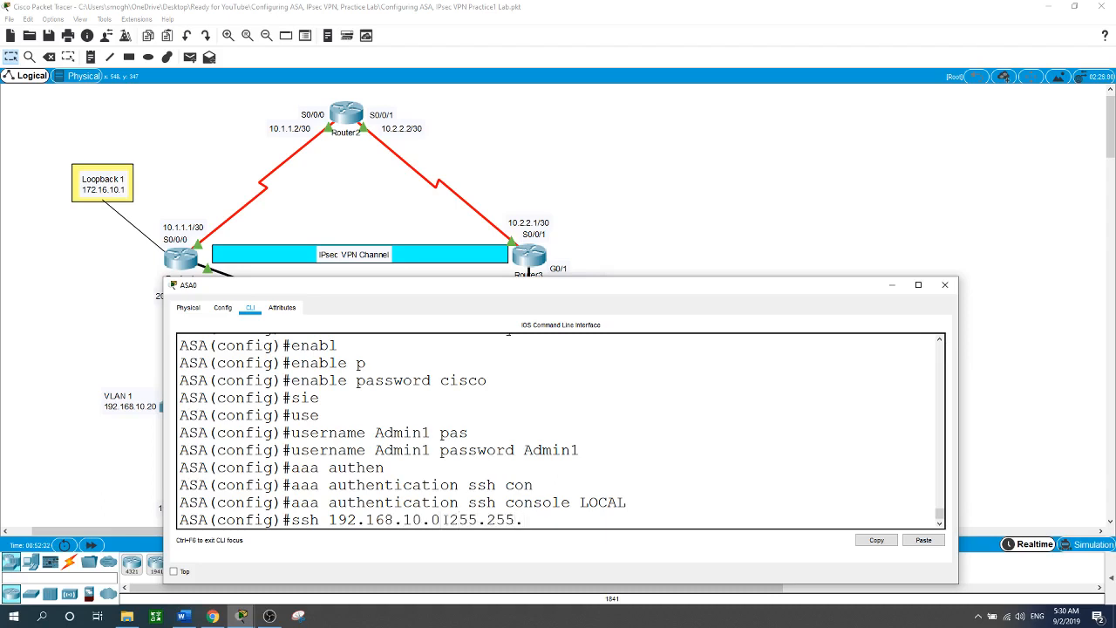
pyautogui.write('255.0 inside')
pyautogui.press('Return')
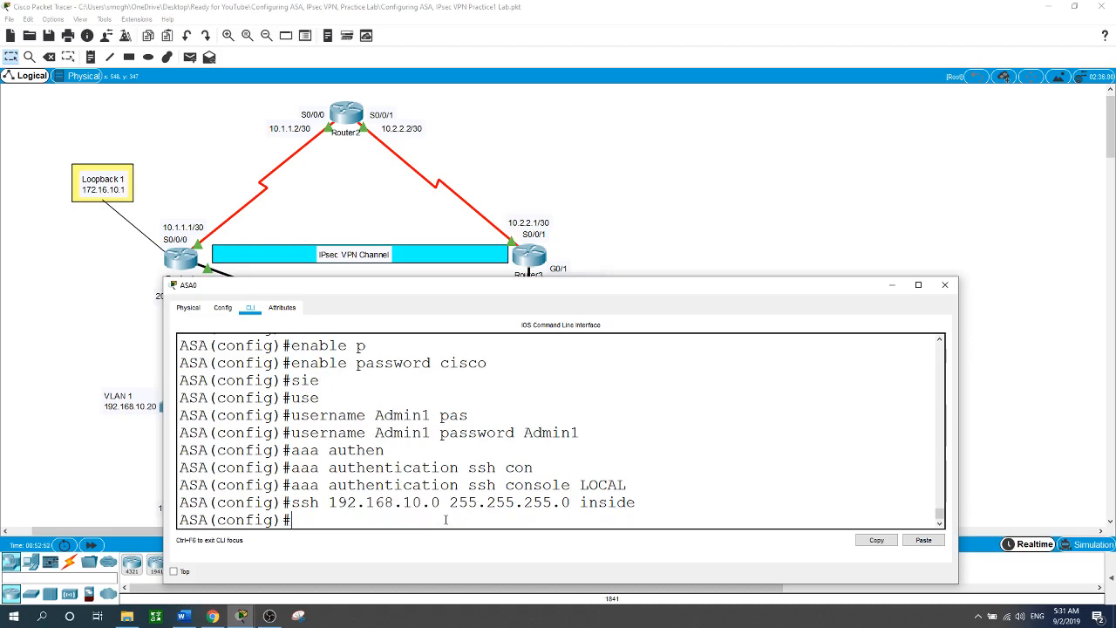
pyautogui.write('ssh 172.16.20.2')
pyautogui.write('255.')
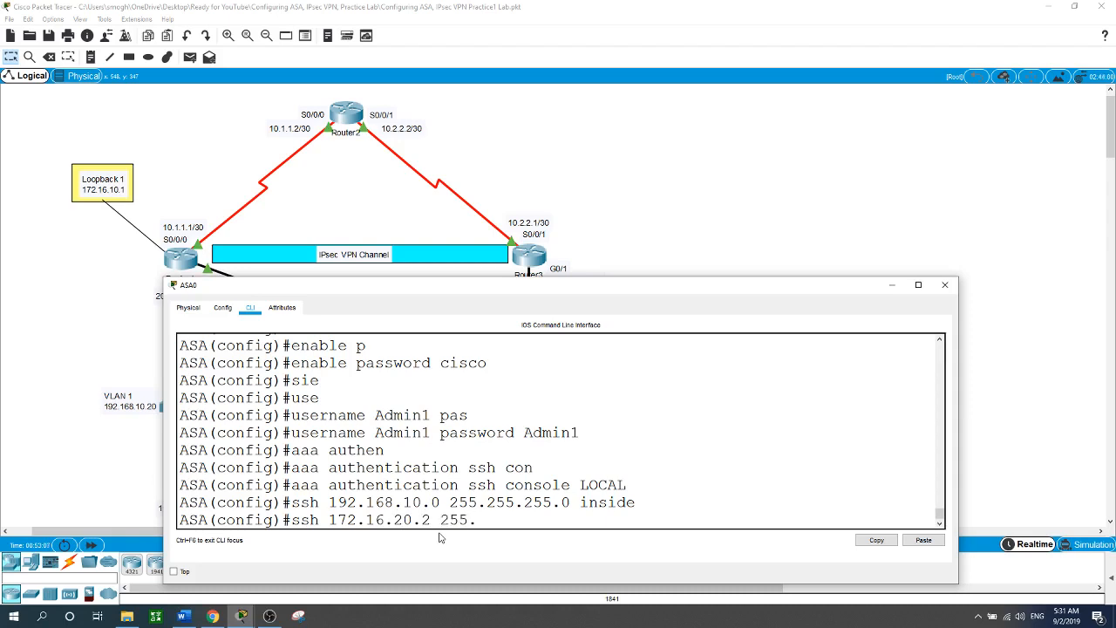
pyautogui.write('255.255.255 out')
pyautogui.press('Tab')
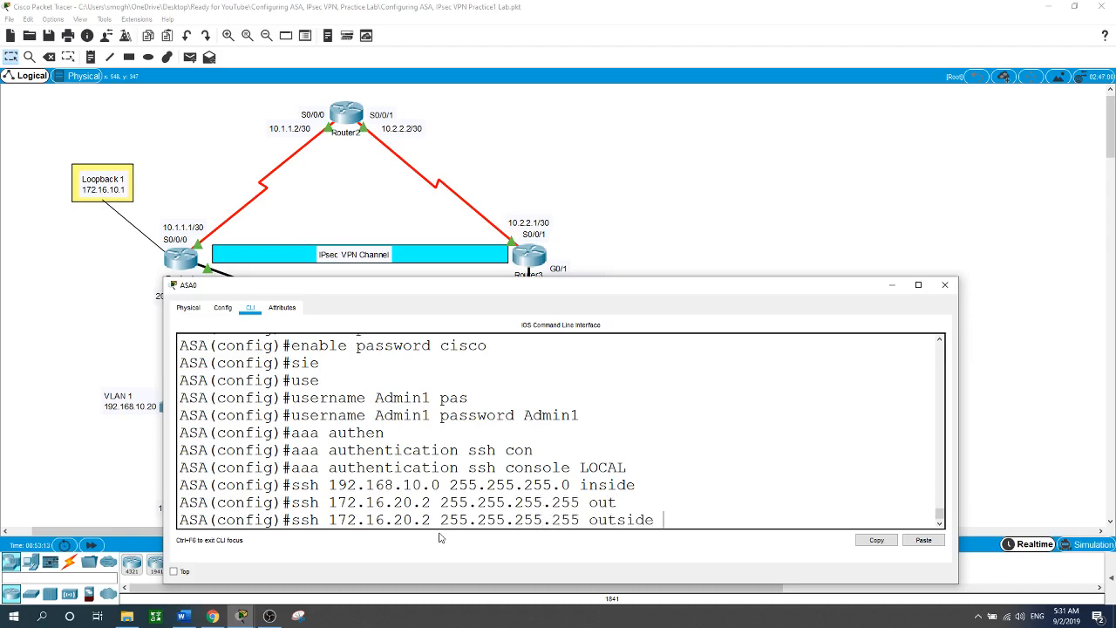
pyautogui.press('Return')
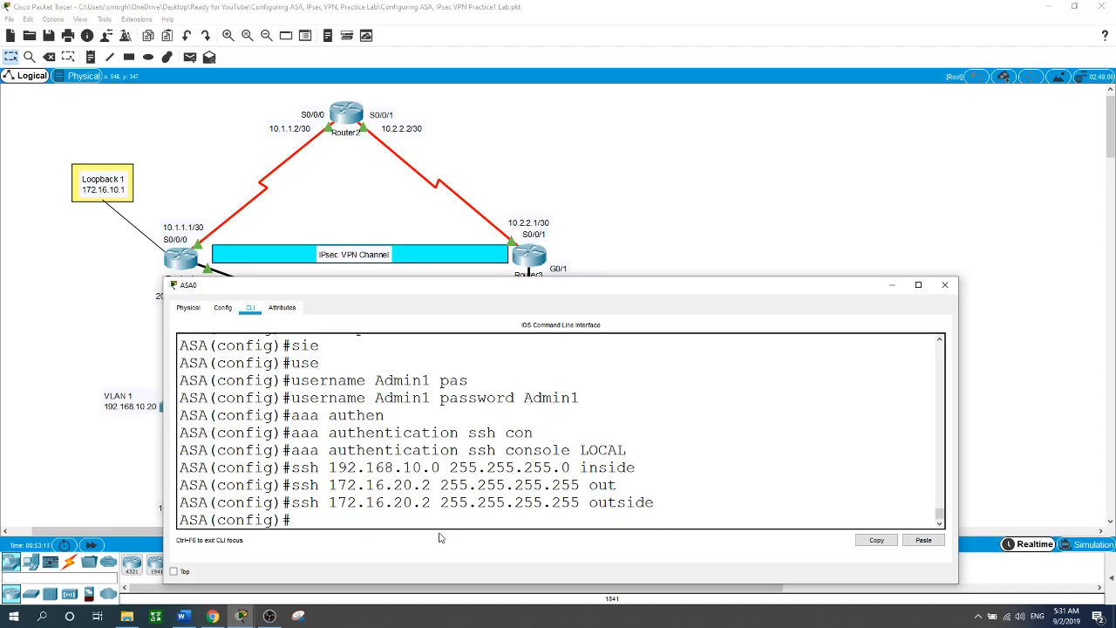
# Set the SSH timeout to 10 minutes.
pyautogui.write('ssh tim')
pyautogui.press('Tab')
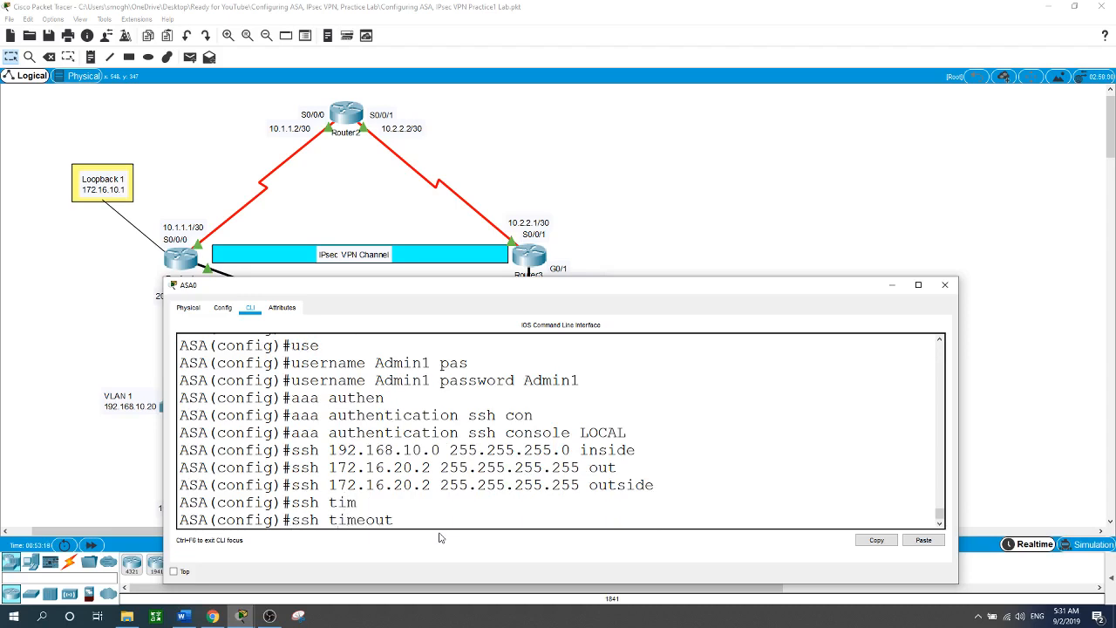
pyautogui.write('10')
pyautogui.press('Return')
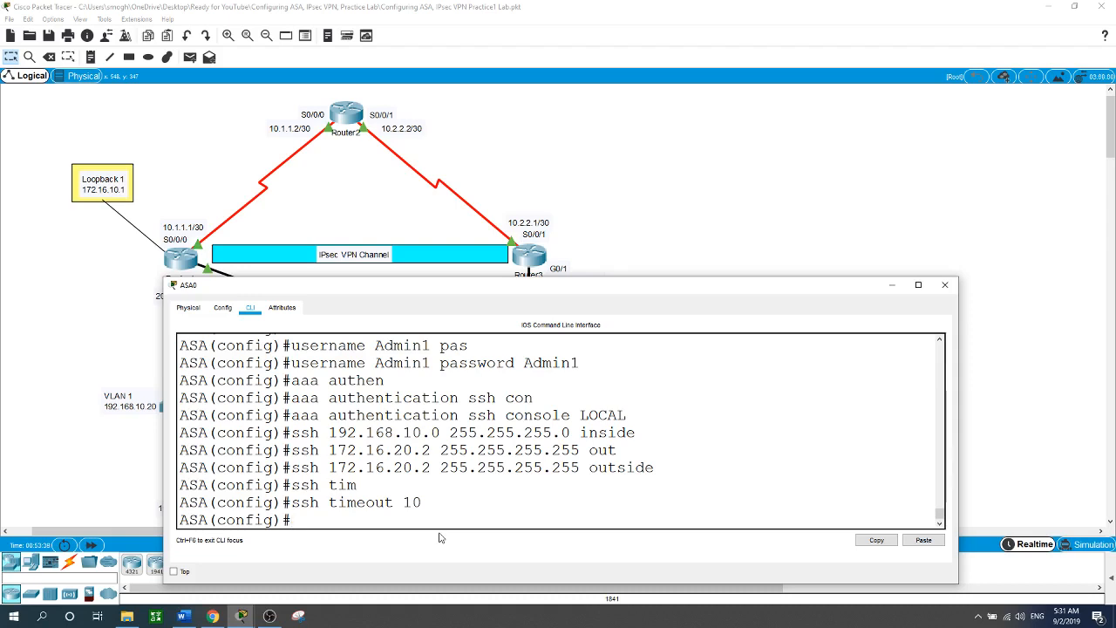
# Define the inside DHCP address pool 192.168.10.5-192.168.10.30.
pyautogui.write('cpd ad')
pyautogui.press('Tab')
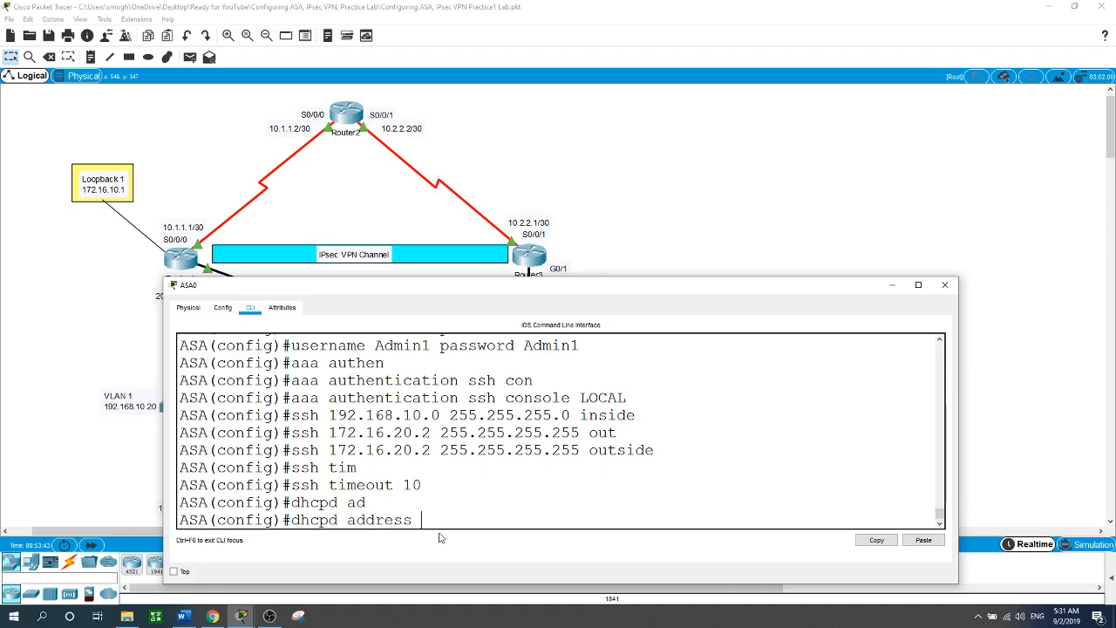
pyautogui.write('192.168.10.5-192.168.10')
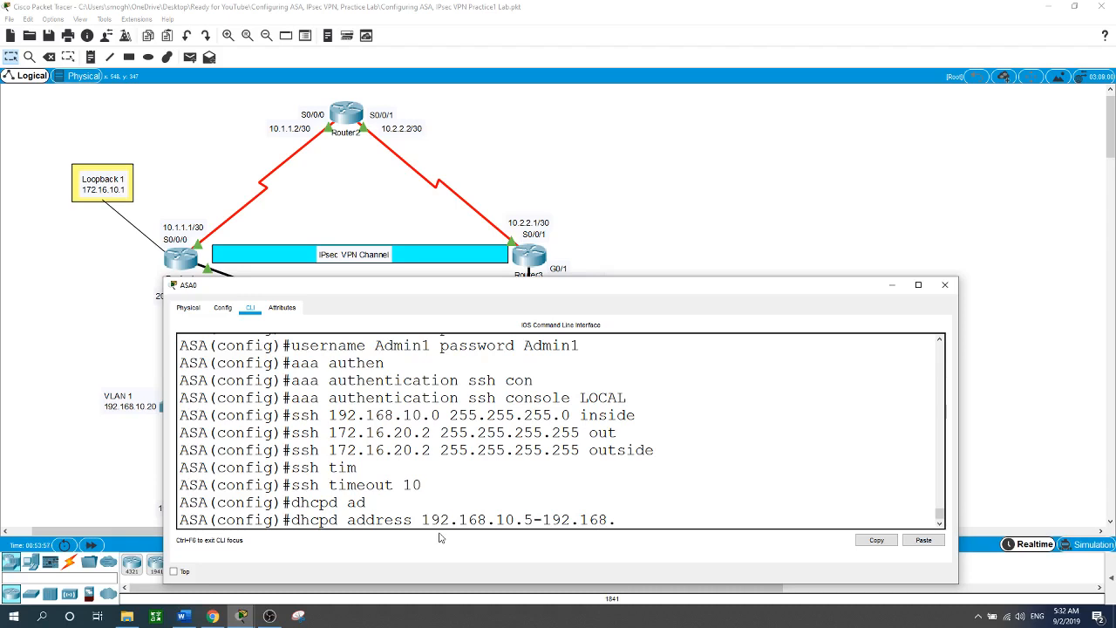
pyautogui.write('.30 ins')
pyautogui.press('Tab')
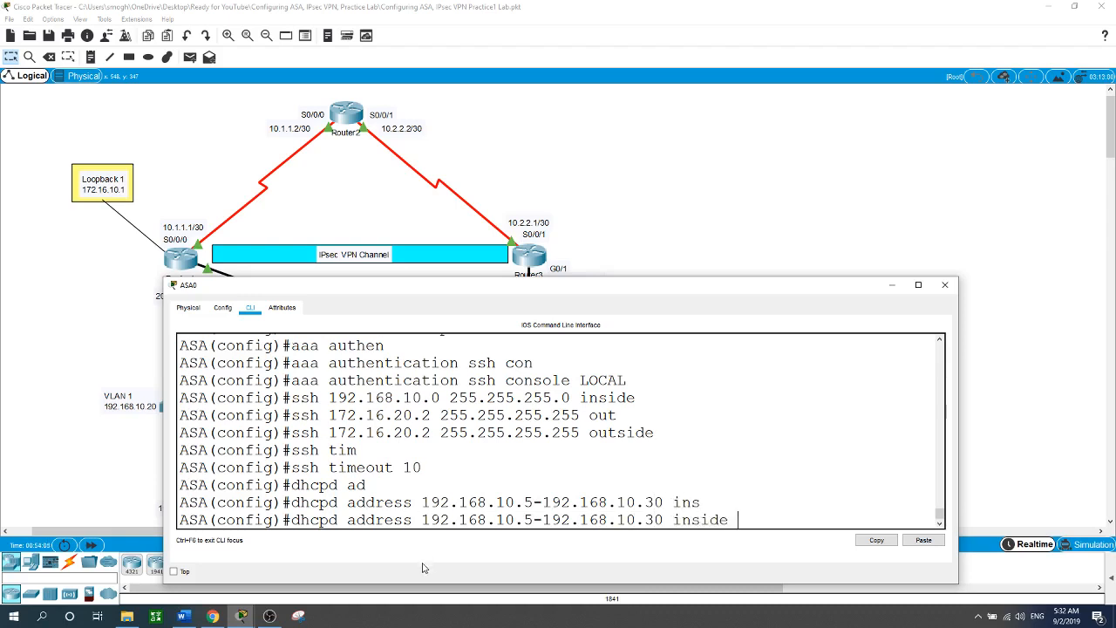
pyautogui.press('Return')
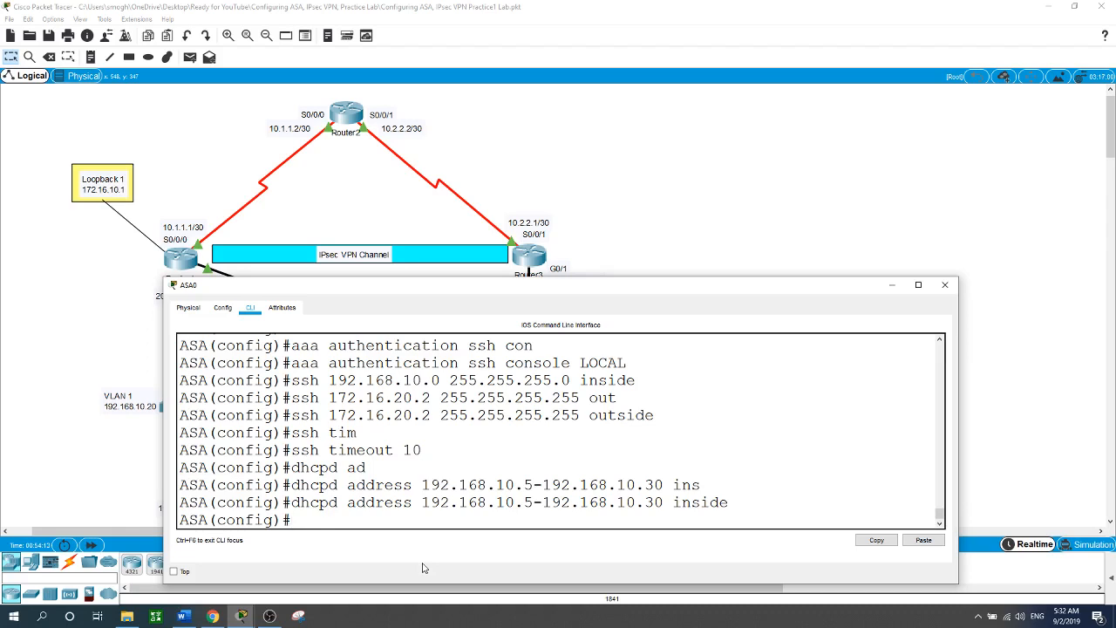
# Enable the DHCP server on the inside interface with 'dhcpd enable inside'.
pyautogui.write('dhcpd en')
pyautogui.press('Tab')
pyautogui.write('insid')
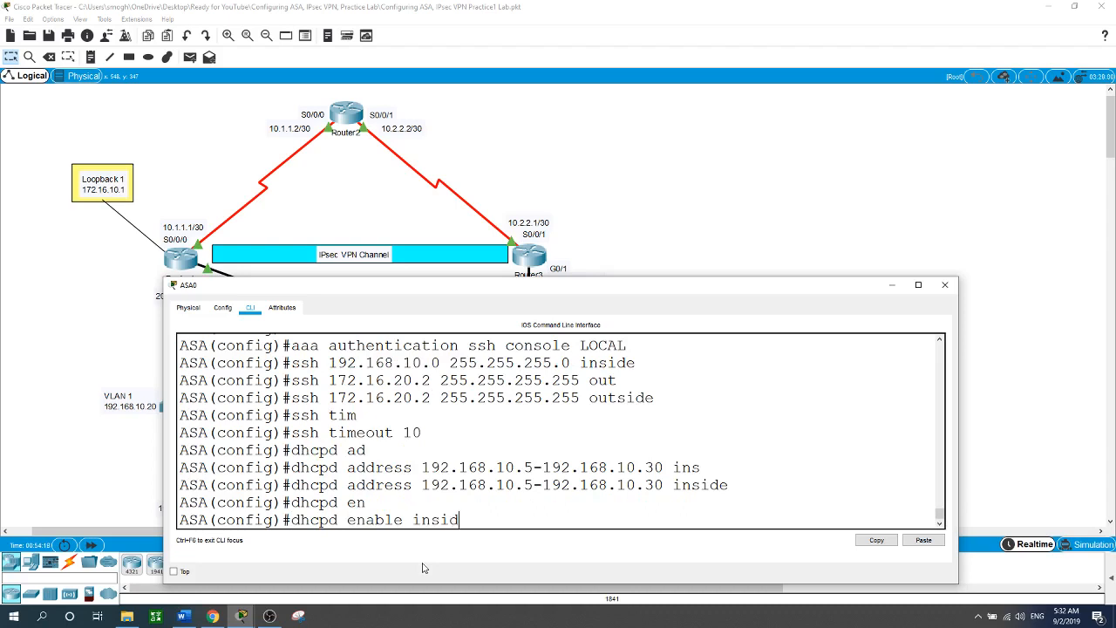
pyautogui.press('Tab')
pyautogui.press('Return')
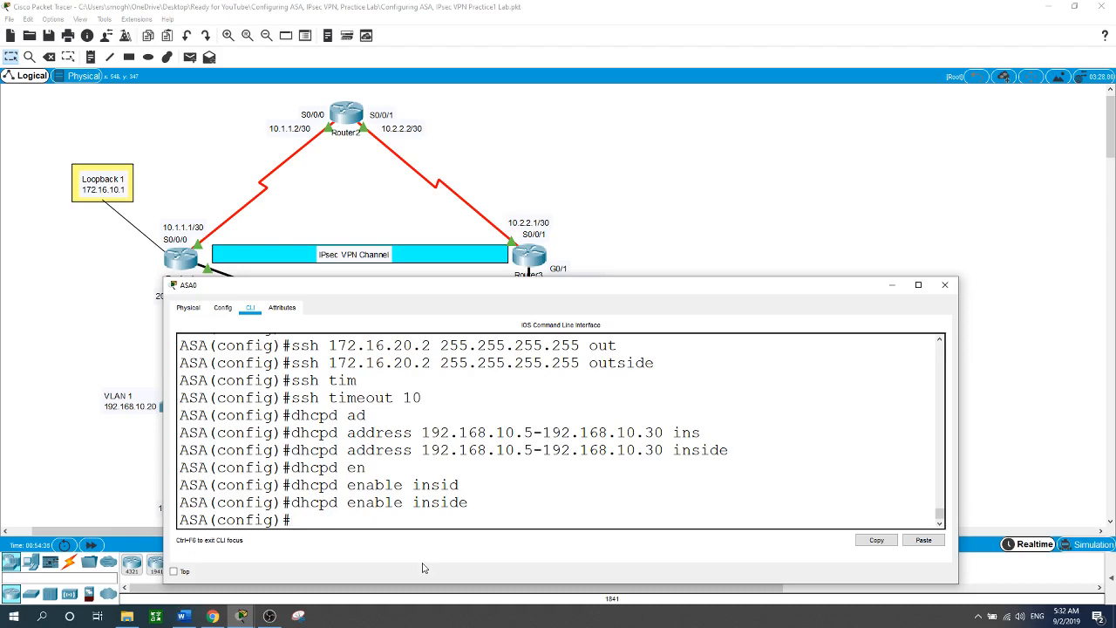
# Reopen ASA0's CLI and add default route outside 0.0.0.0 0.0.0.0 via 209.165.200.233.
pyautogui.click(651, 142)
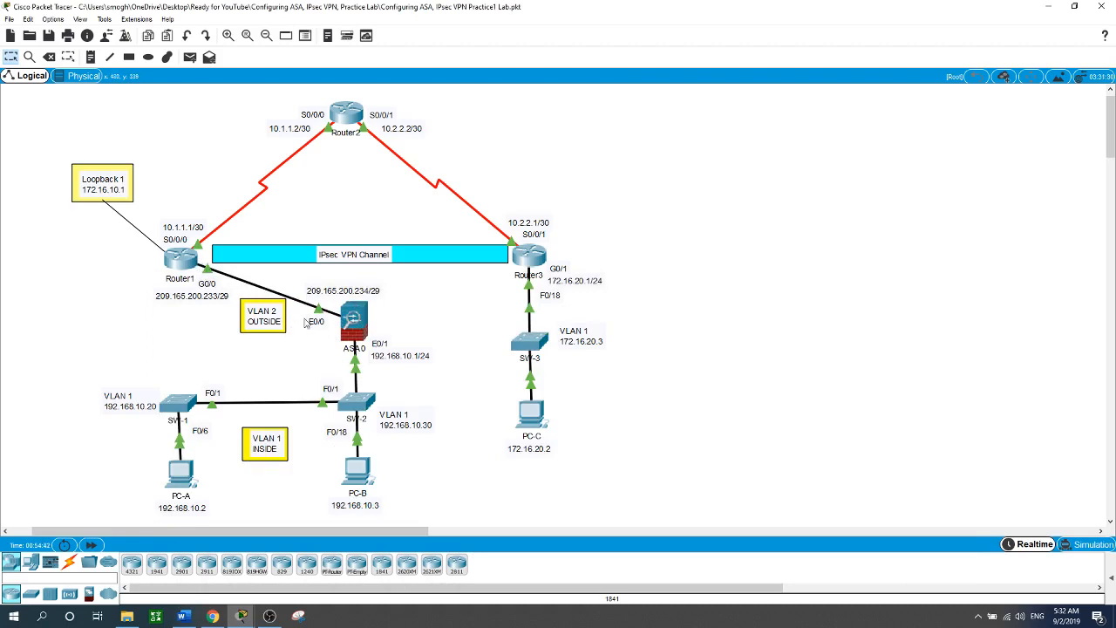
pyautogui.click(355, 324)
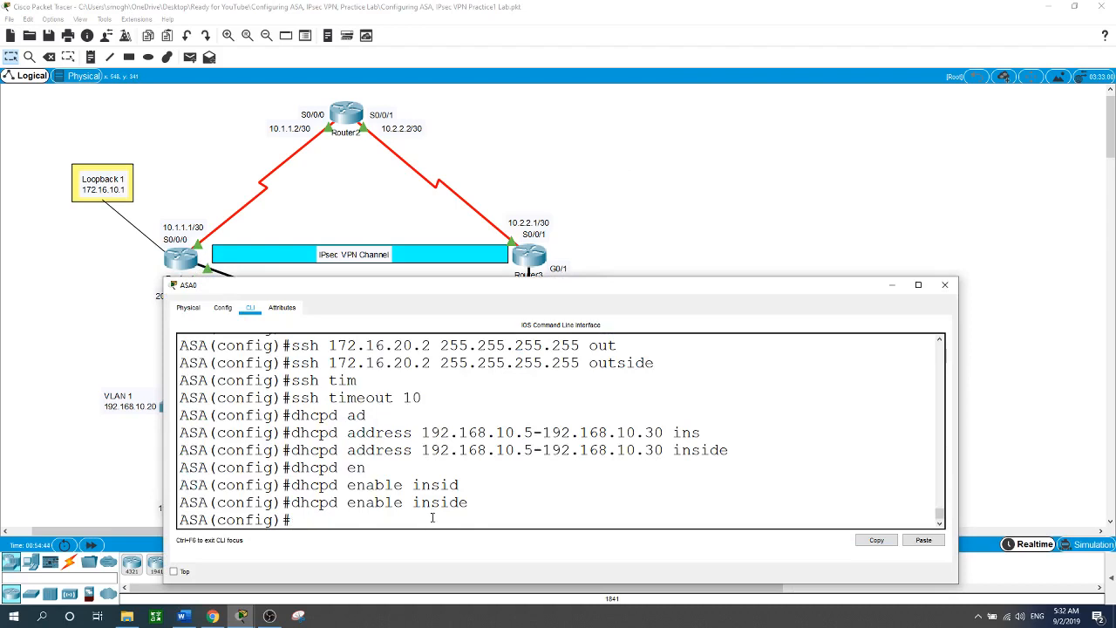
pyautogui.write('routeouts')
pyautogui.press('BackSpace')
pyautogui.press('BackSpace')
pyautogui.press('BackSpace')
pyautogui.press('BackSpace')
pyautogui.write('out')
pyautogui.press('Tab')
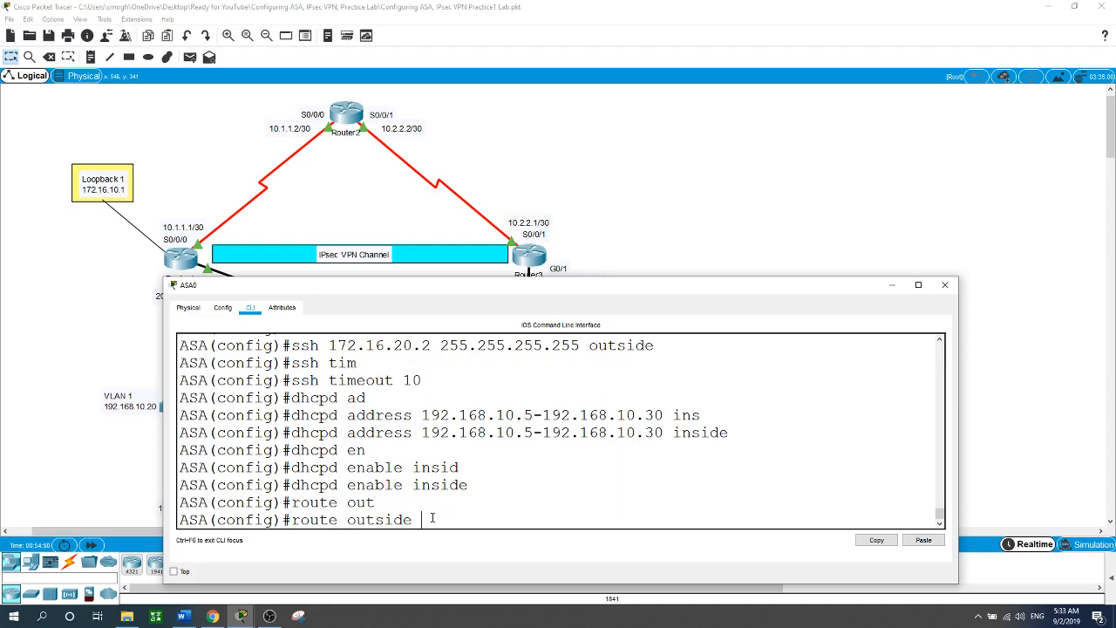
pyautogui.write('0.0.0.0 0.0.0.0 209.165')
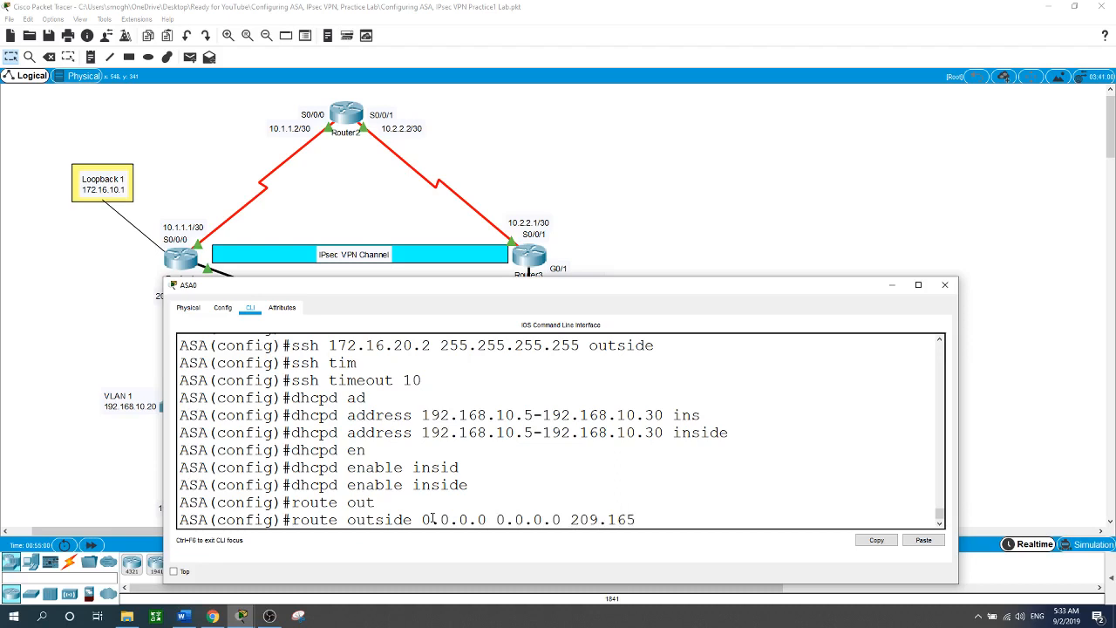
pyautogui.write('.200.233')
pyautogui.press('Return')
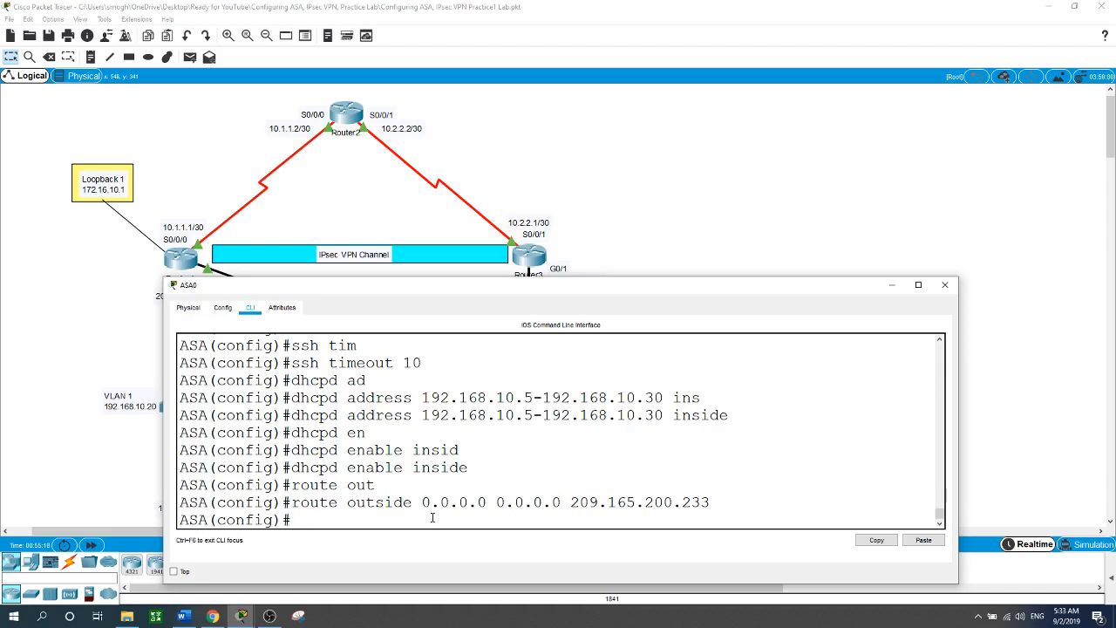
pyautogui.write('object ne')
# Create network object inside-net with subnet 192.168.10.0 255.255.255.0.
pyautogui.press('Tab')
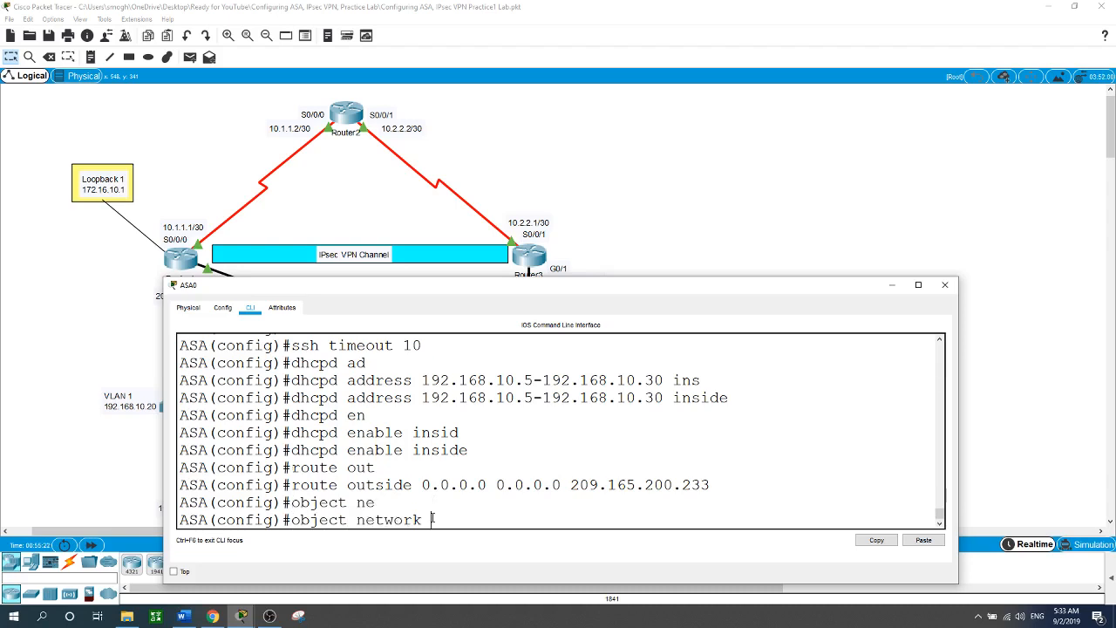
pyautogui.write('inside-net')
pyautogui.press('Return')
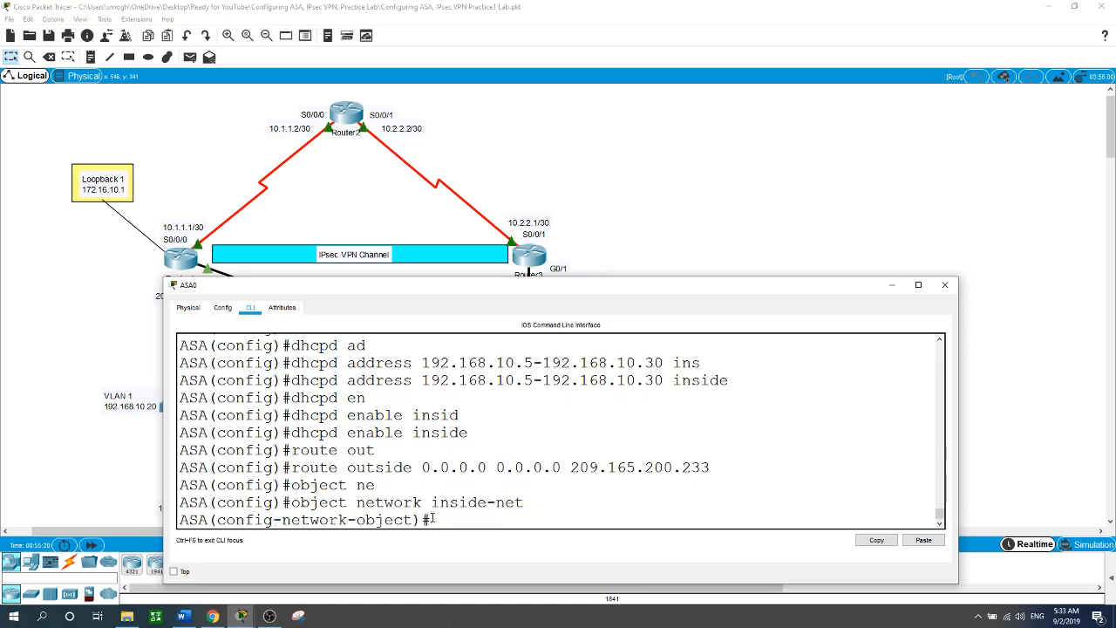
pyautogui.write('sub')
pyautogui.press('Tab')
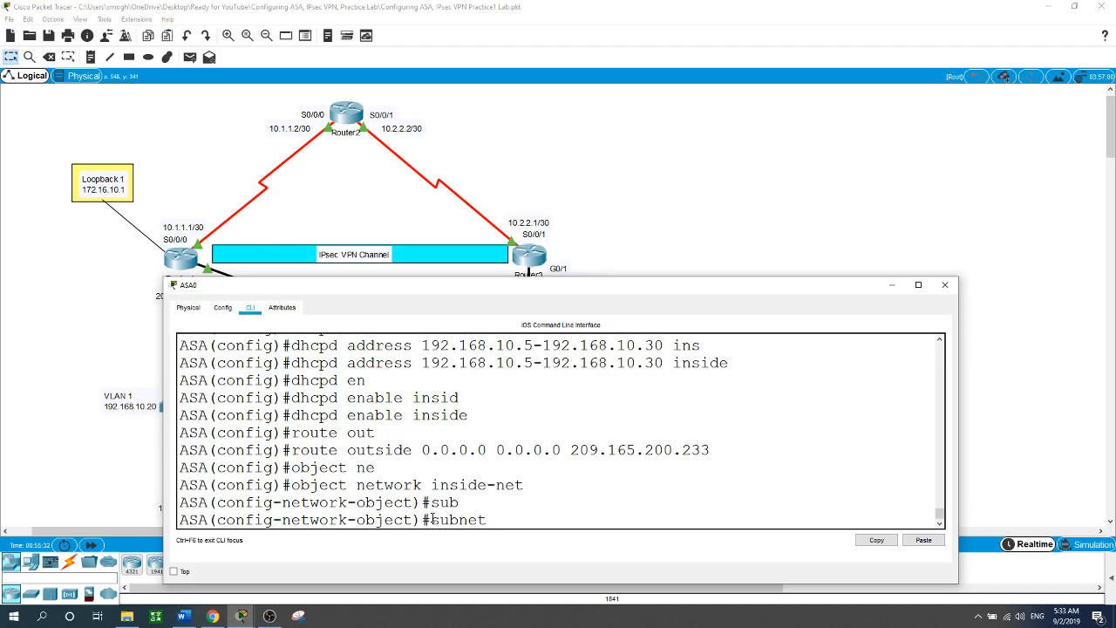
pyautogui.write('192.168.10.0 255.2552')
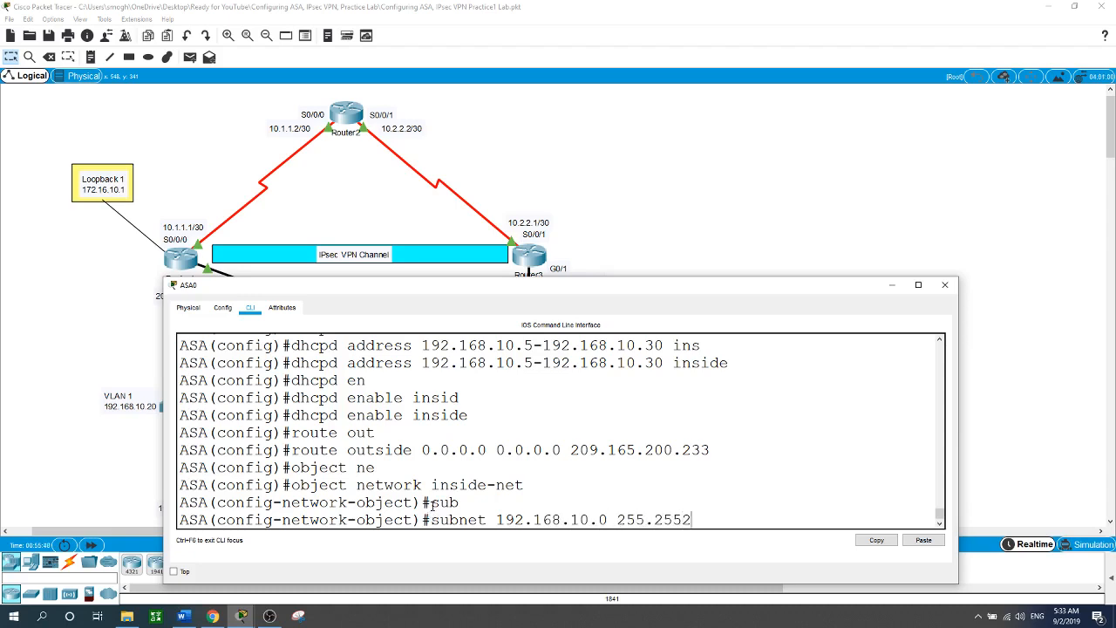
pyautogui.press('BackSpace')
pyautogui.write('.255.0')
pyautogui.press('Return')
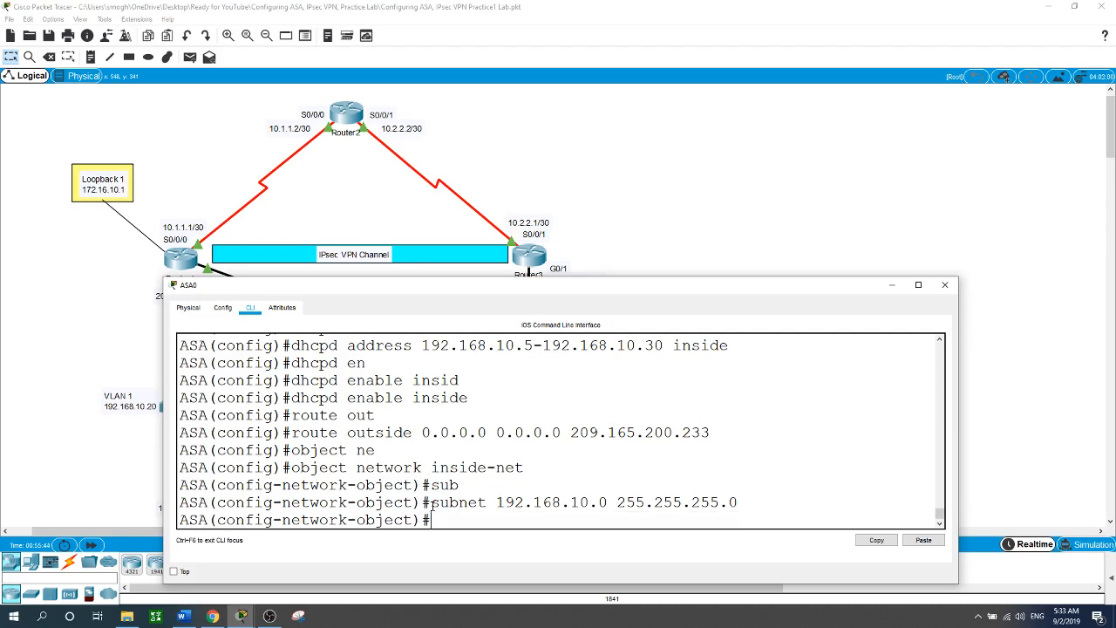
# Add 'nat (inside,outside) dynamic interface' to the object, then exit object configuration.
pyautogui.write('n')
pyautogui.write('at (inside,outside')
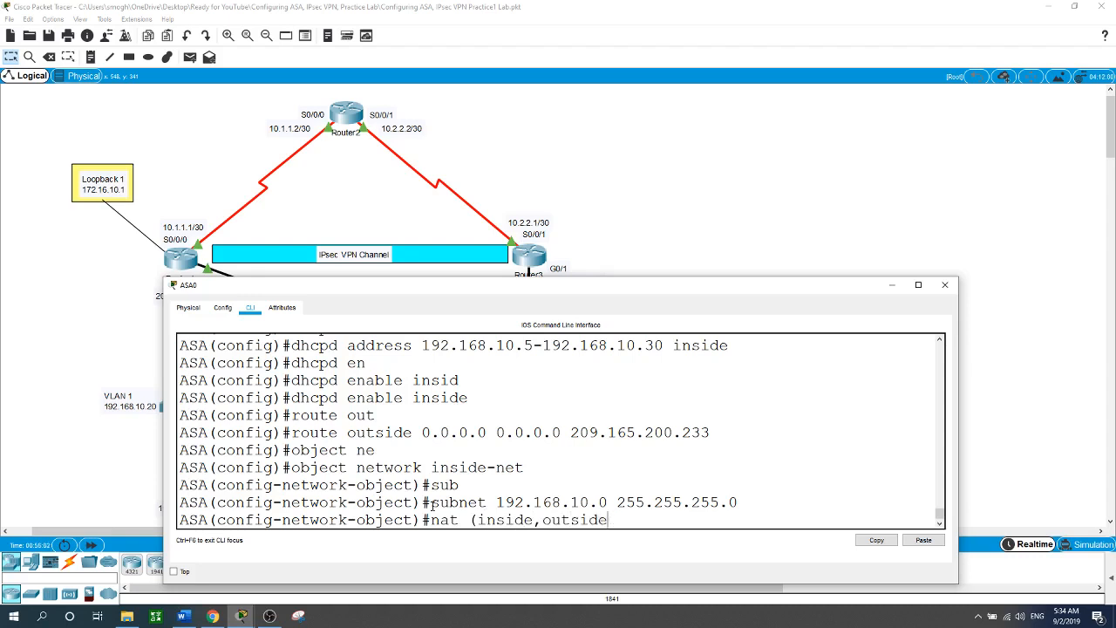
pyautogui.write(') dy')
pyautogui.press('Tab')
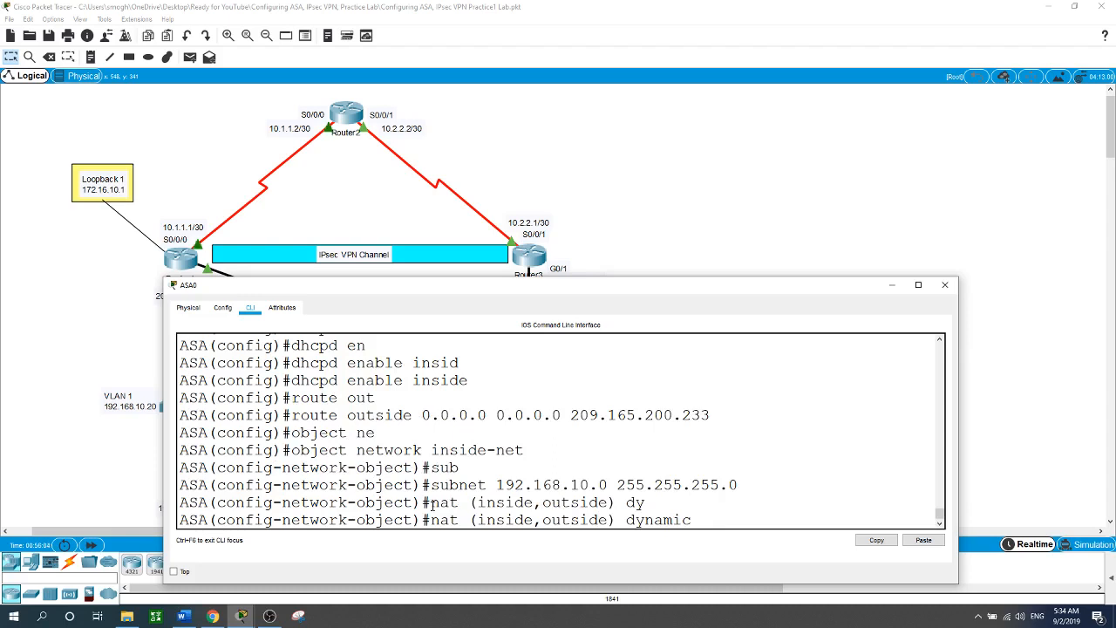
pyautogui.write('in')
pyautogui.press('Tab')
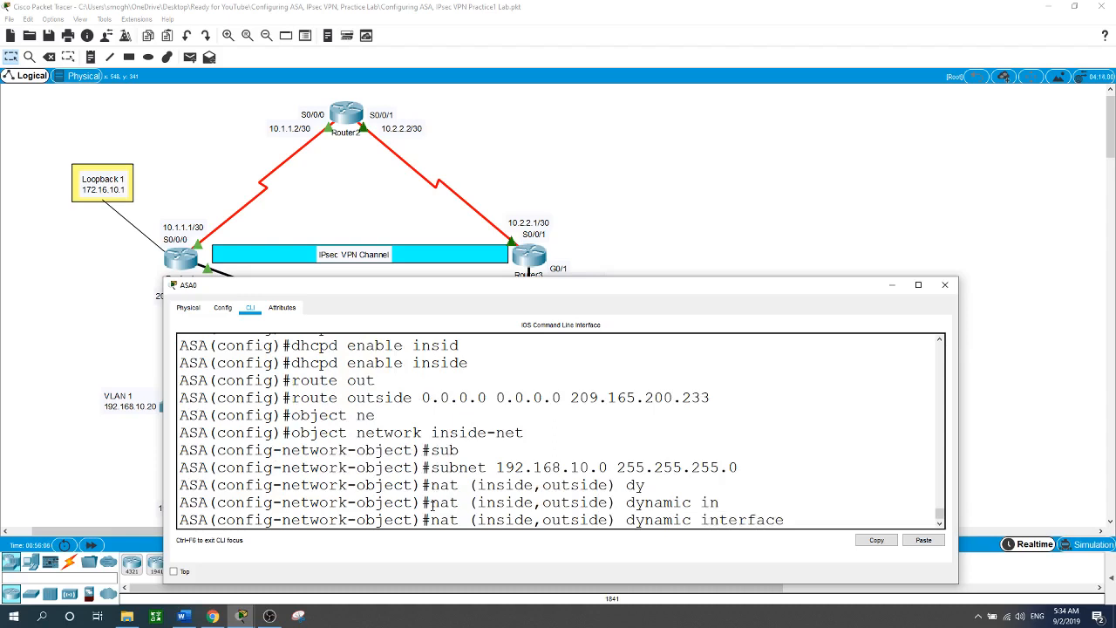
pyautogui.press('Return')
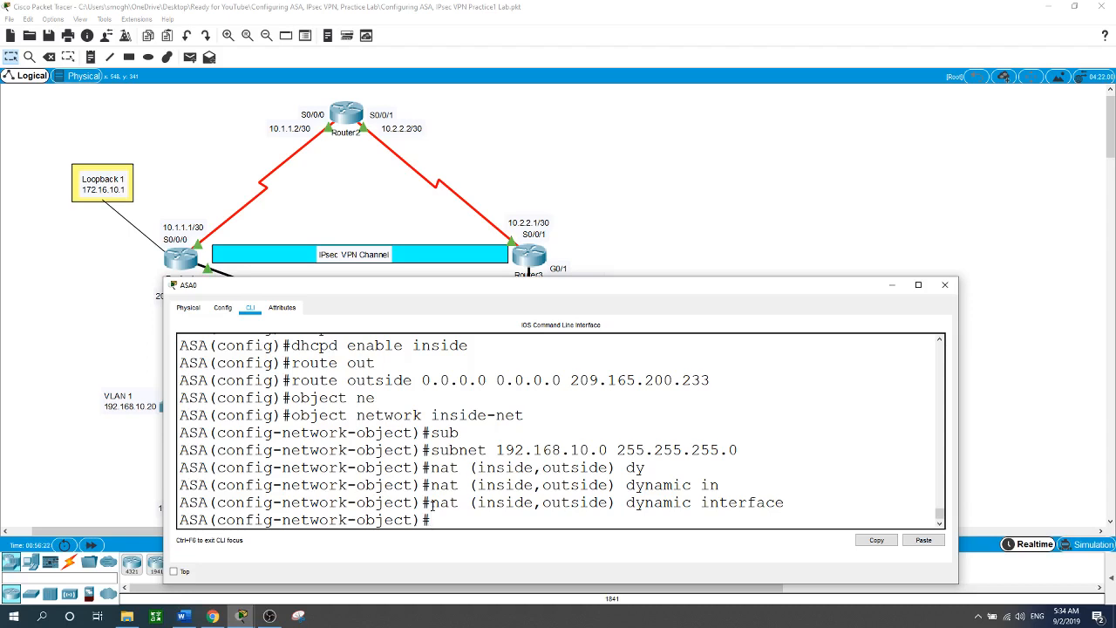
pyautogui.write('exit')
pyautogui.press('Return')
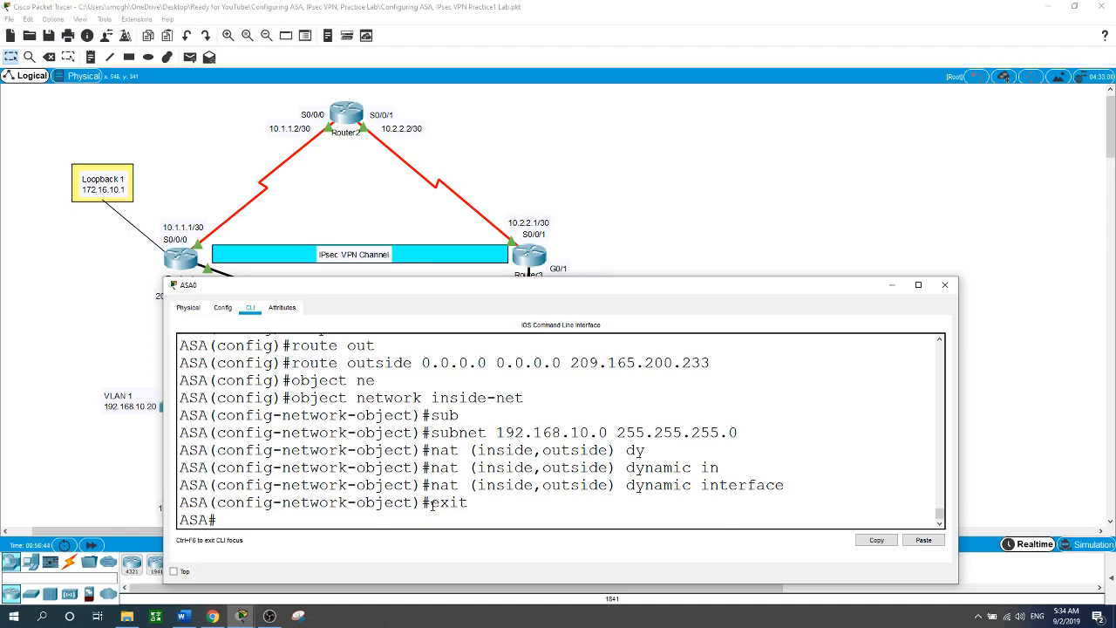
# Enter global configuration mode with 'conf t'.
pyautogui.write('j')
pyautogui.press('BackSpace')
pyautogui.write('conf t')
pyautogui.press('Return')
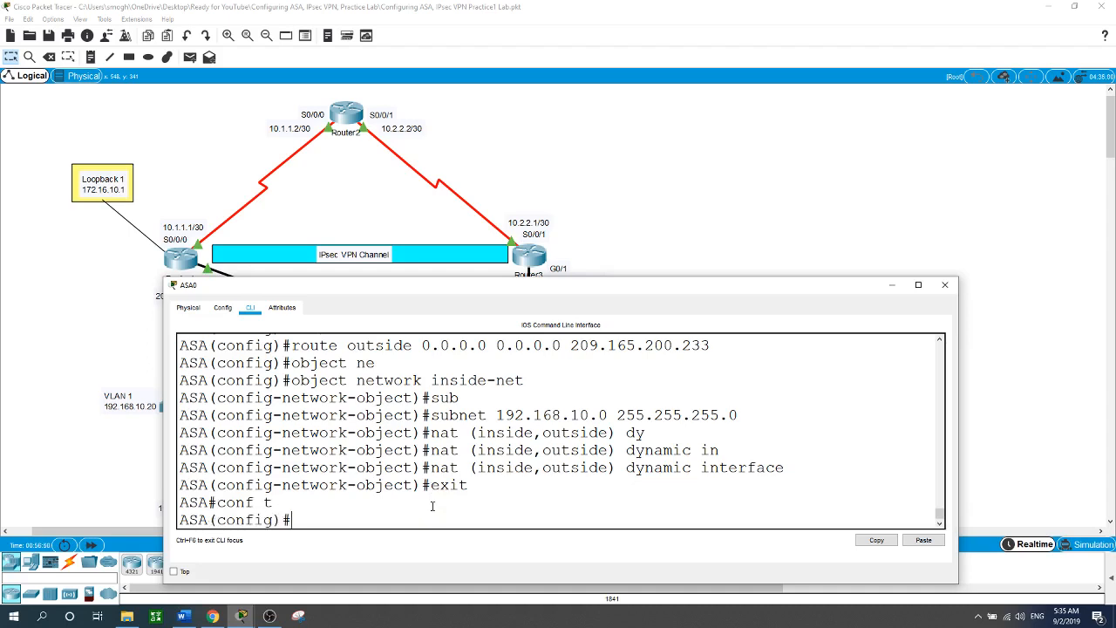
# Create class-map inspection_defalut matching default-inspection-traffic, then exit it.
pyautogui.write('cla')
pyautogui.press('Tab')
pyautogui.write('i')
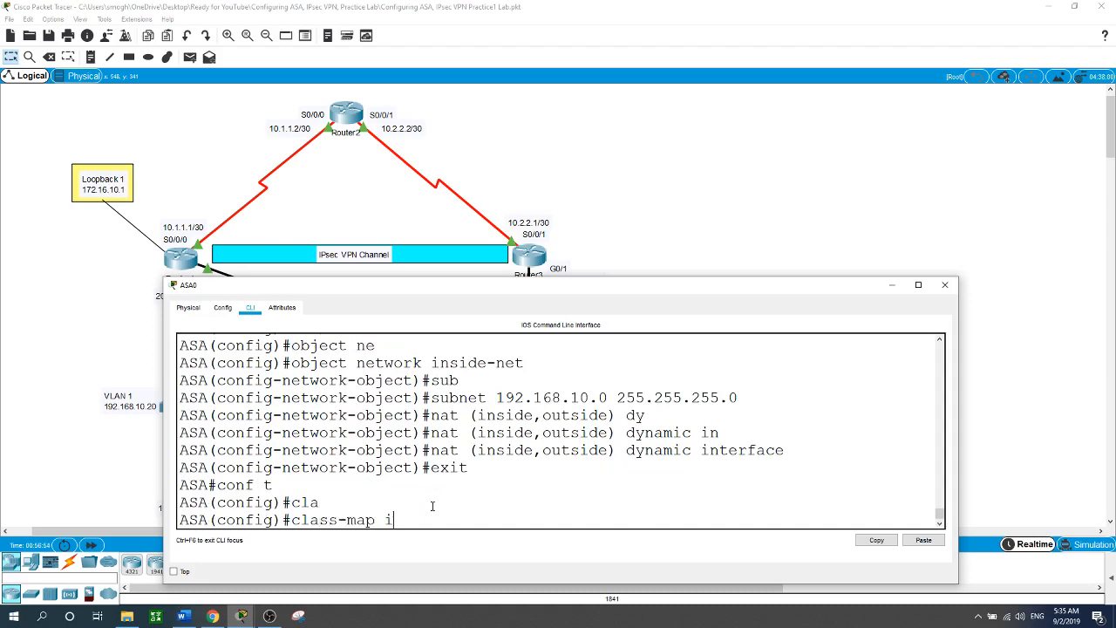
pyautogui.write('nspection_defalut')
pyautogui.press('Return')
pyautogui.write('map)#m')
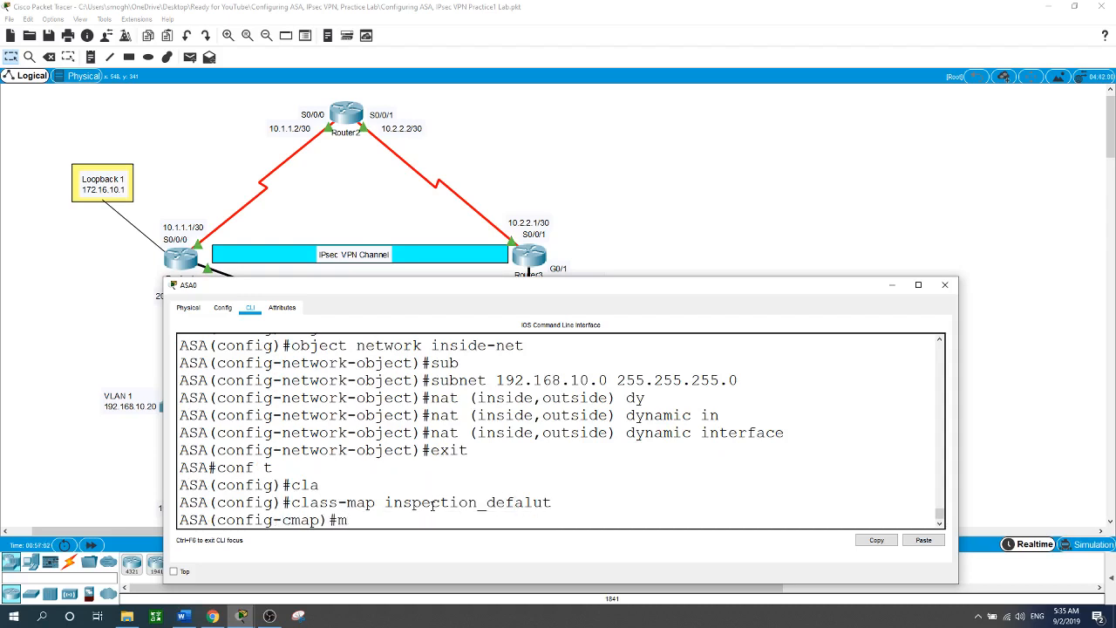
pyautogui.write('a')
pyautogui.press('Tab')
pyautogui.write('d')
pyautogui.press('Tab')
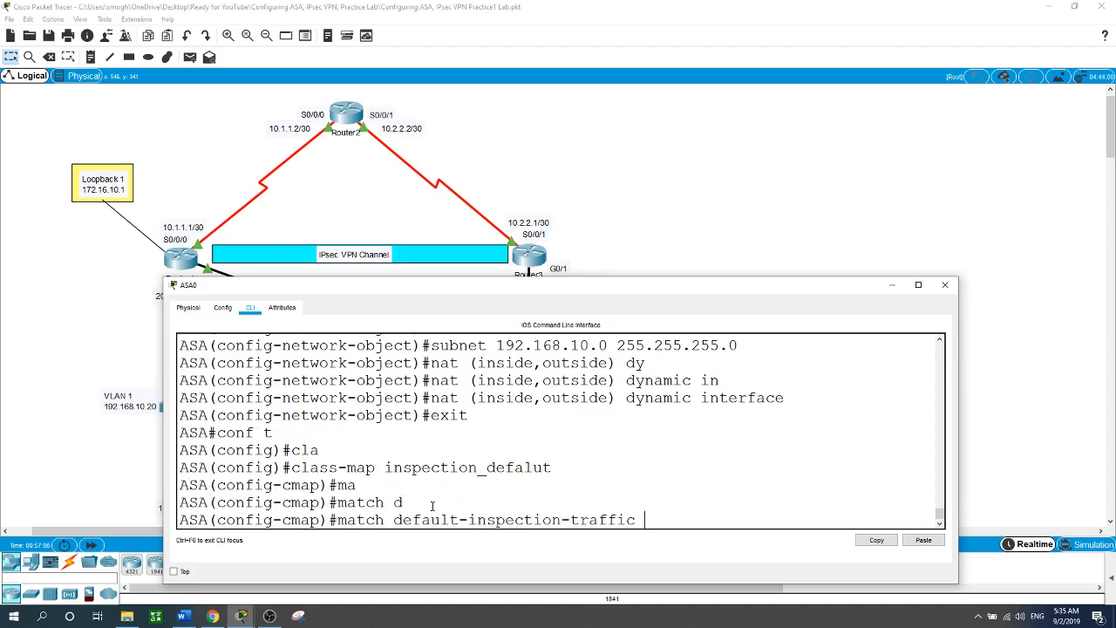
pyautogui.press('Return')
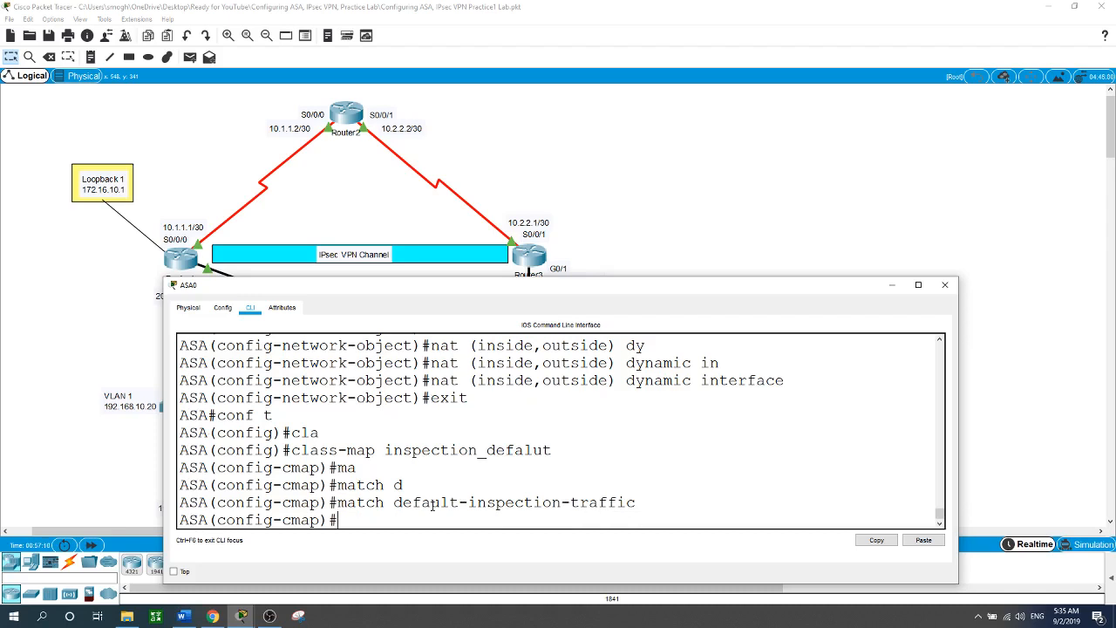
pyautogui.write('exit')
pyautogui.press('Return')
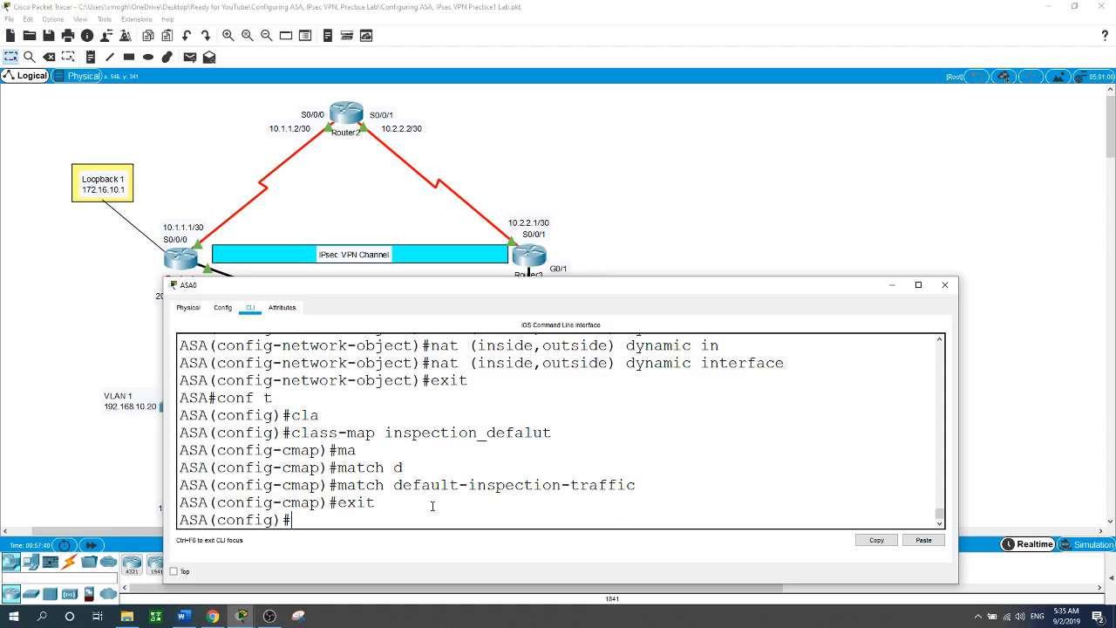
# Create the policy map global_policy, fixing typos in its name.
pyautogui.write('pol')
pyautogui.press('Tab')
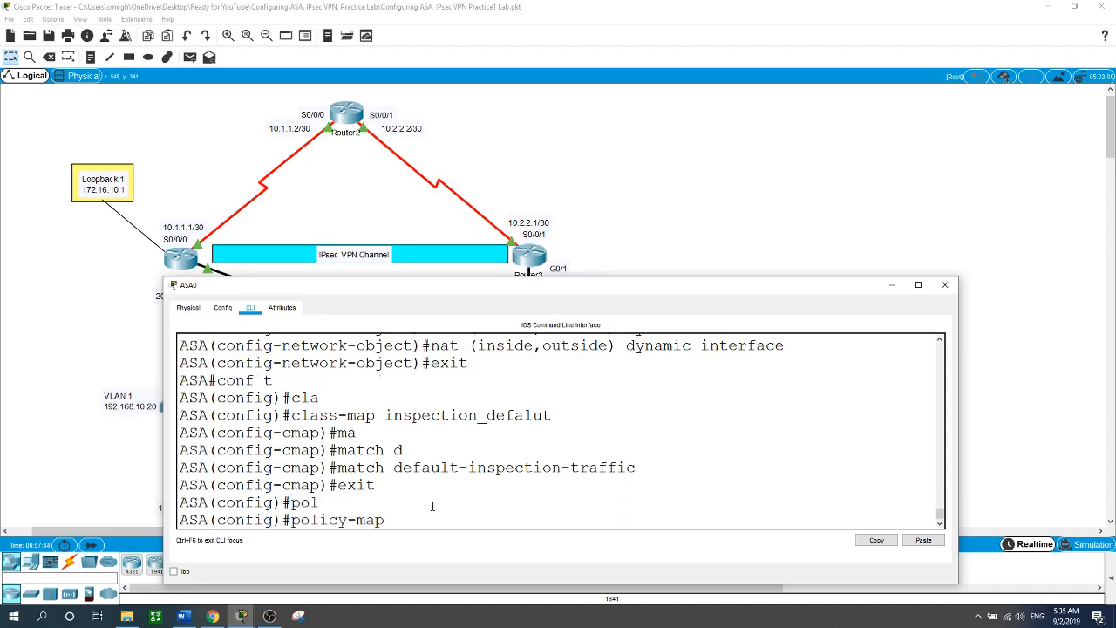
pyautogui.write('gloca')
pyautogui.press('BackSpace')
pyautogui.press('BackSpace')
pyautogui.write('bla')
pyautogui.press('BackSpace')
pyautogui.press('BackSpace')
pyautogui.write('al_policy')
pyautogui.press('Return')
# Enter 'class inspection_default' twice under global_policy; both attempts are rejected as not configured.
pyautogui.write('cl')
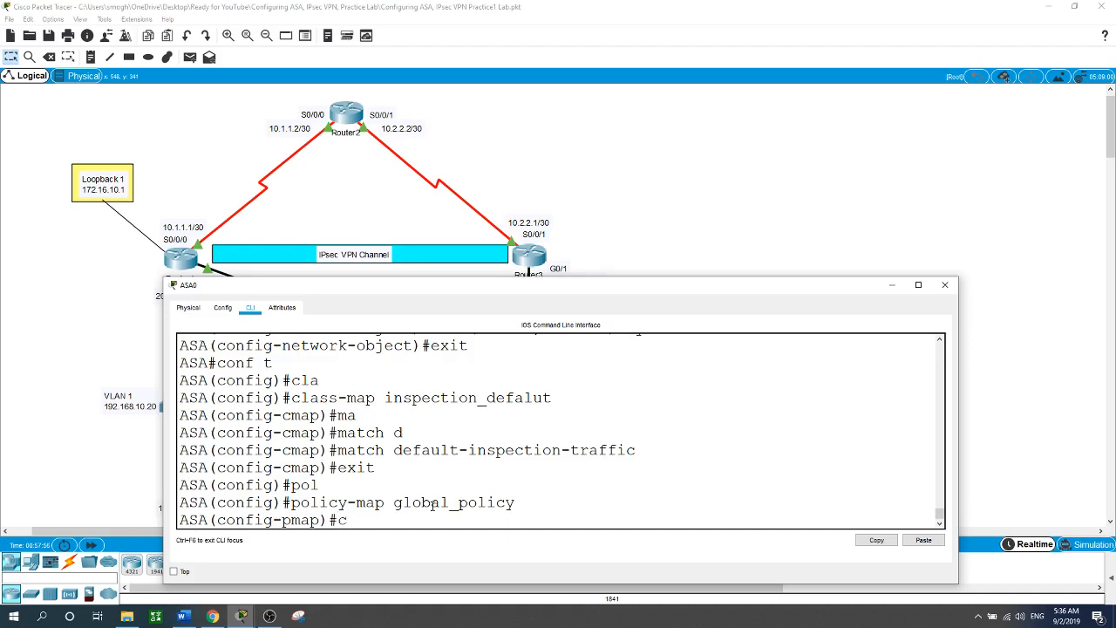
pyautogui.press('Tab')
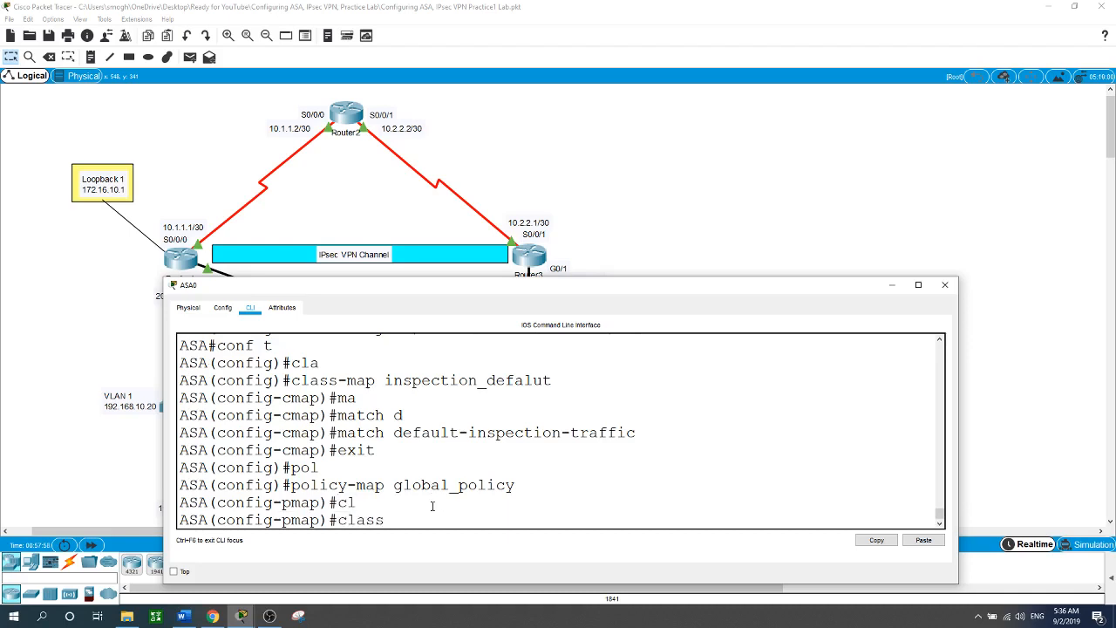
pyautogui.write('inspection_default')
pyautogui.press('Return')
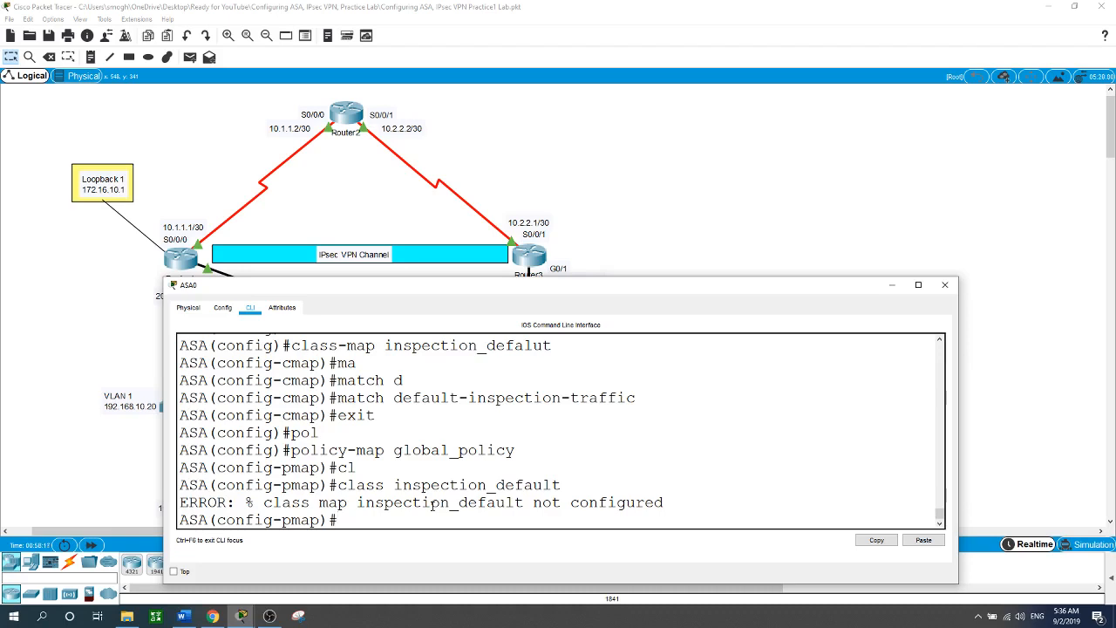
pyautogui.write('class inspection')
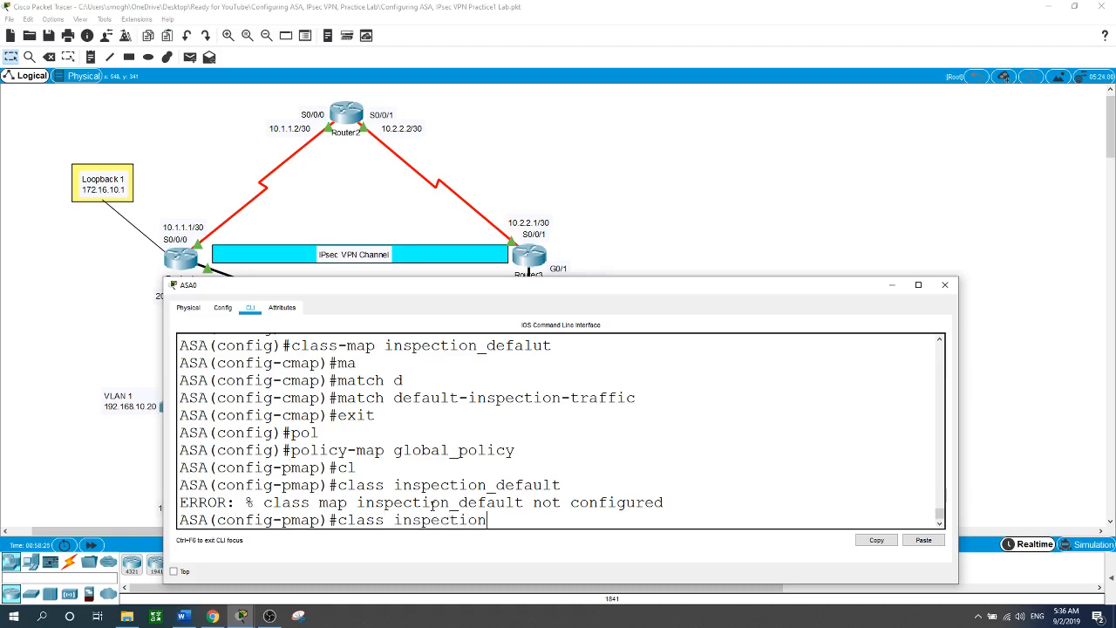
pyautogui.write('_default')
pyautogui.press('Return')
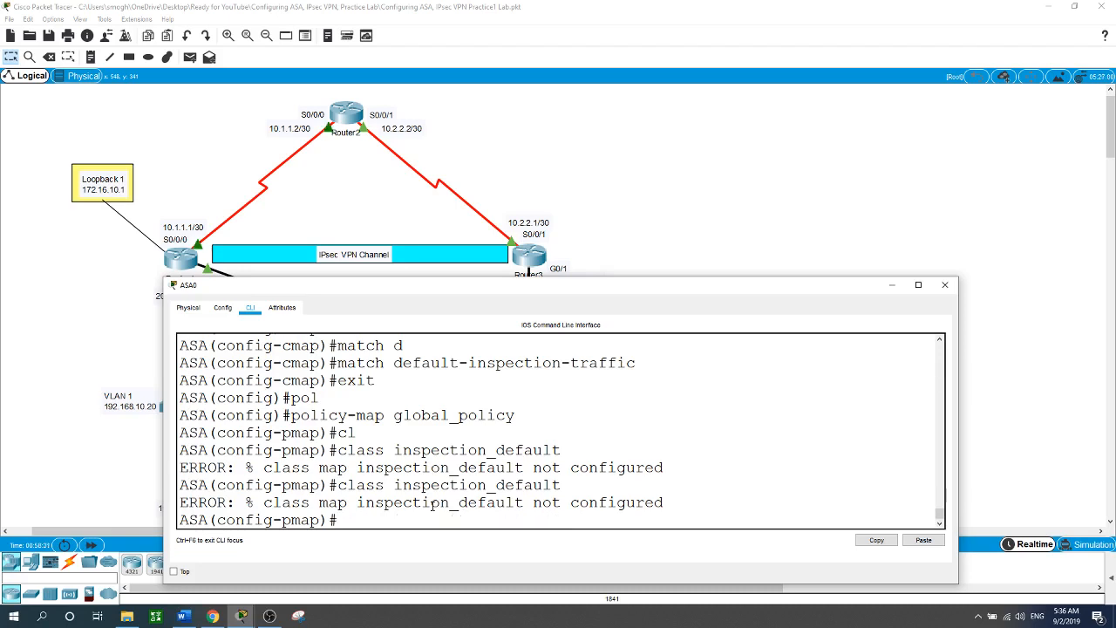
# Scroll back through the CLI output and check the class-map name's spelling, 'inspection_defalut'.
pyautogui.scroll(2, 590, 459)
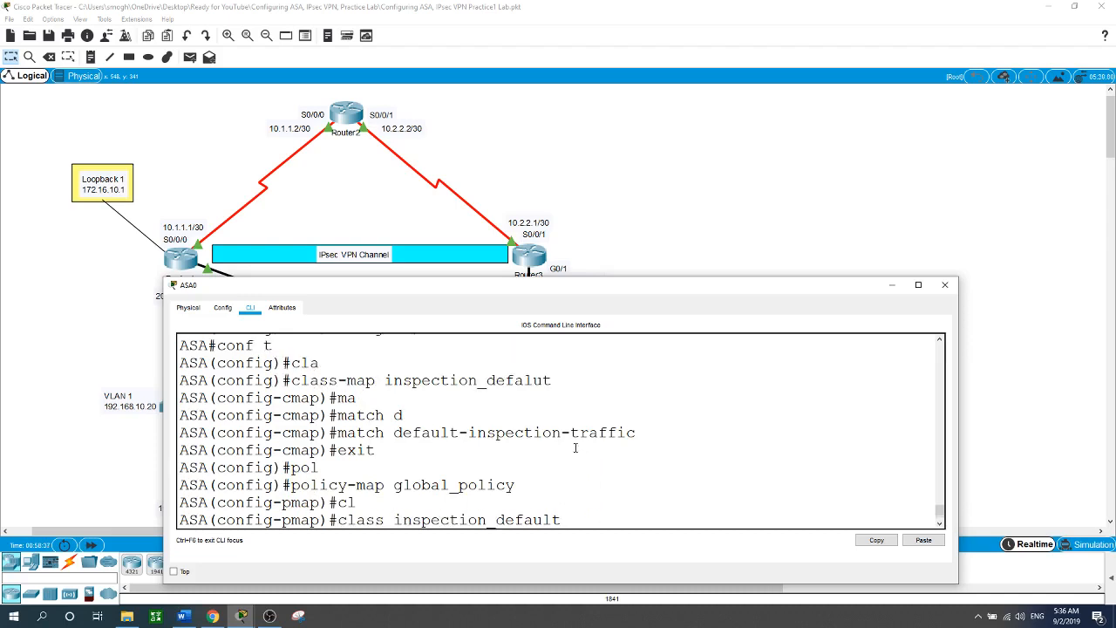
pyautogui.click(525, 382)
pyautogui.moveTo(554, 381); pyautogui.dragTo(486, 381)
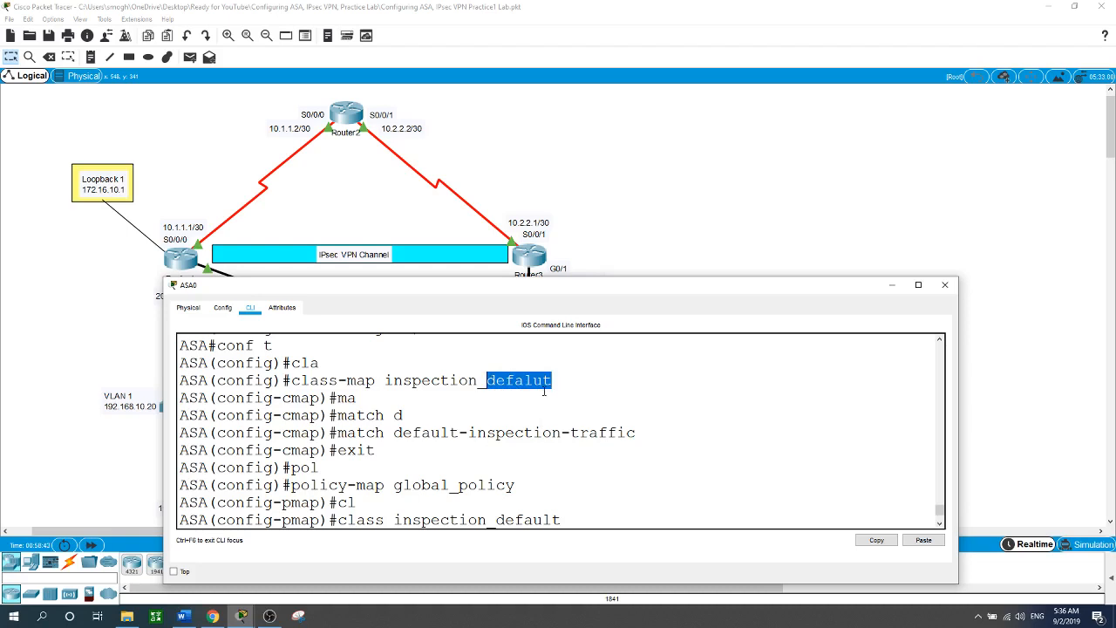
pyautogui.click(386, 380)
pyautogui.moveTo(386, 380); pyautogui.dragTo(478, 381)
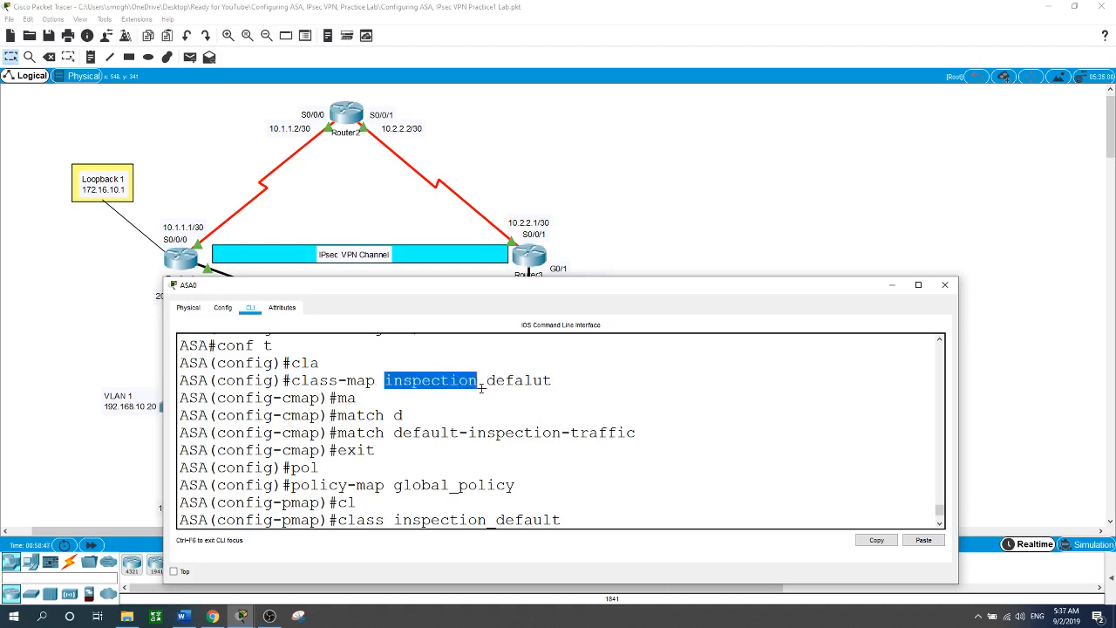
pyautogui.click(533, 382)
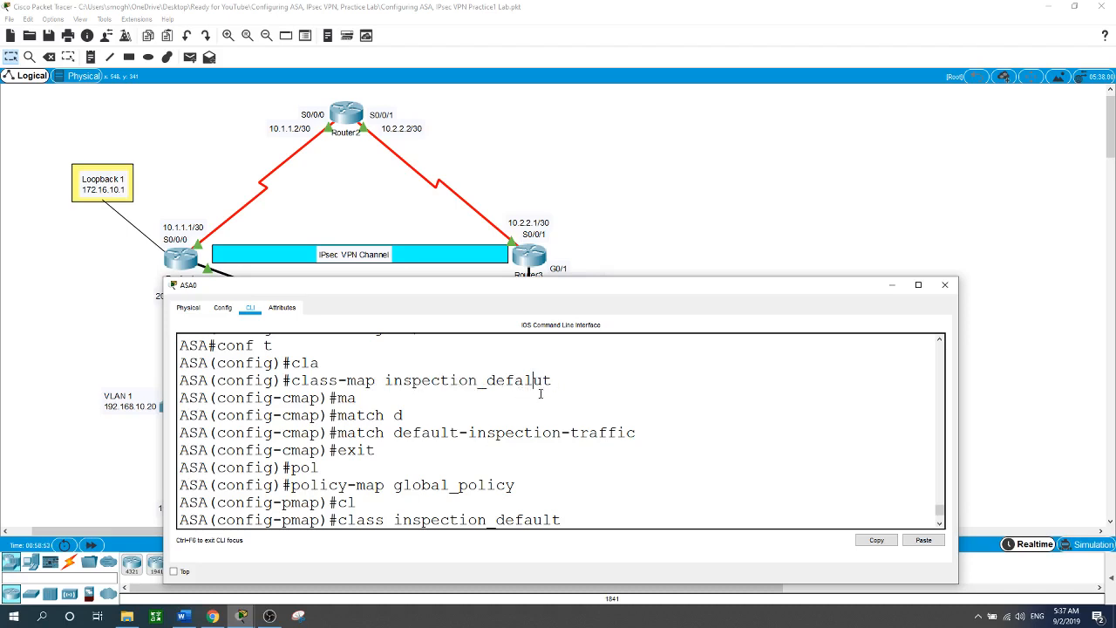
# At the policy-map prompt, enter 'class inspection_defalut' to reference the class in global_policy.
pyautogui.press('Return')
pyautogui.press('Up')
pyautogui.press('Return')
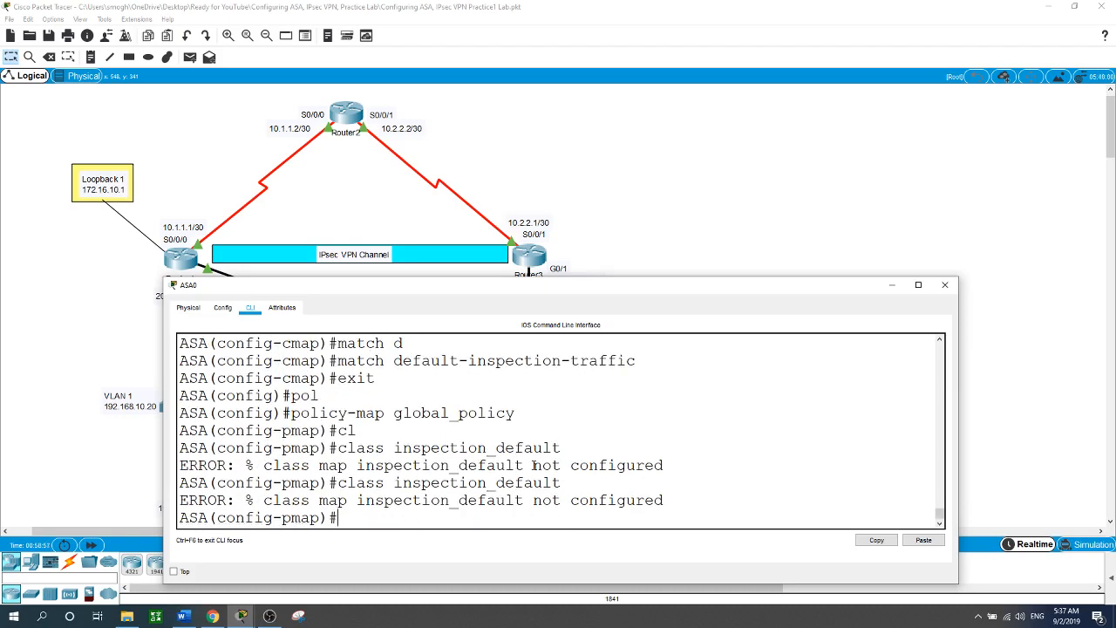
pyautogui.scroll(2, 584, 440)
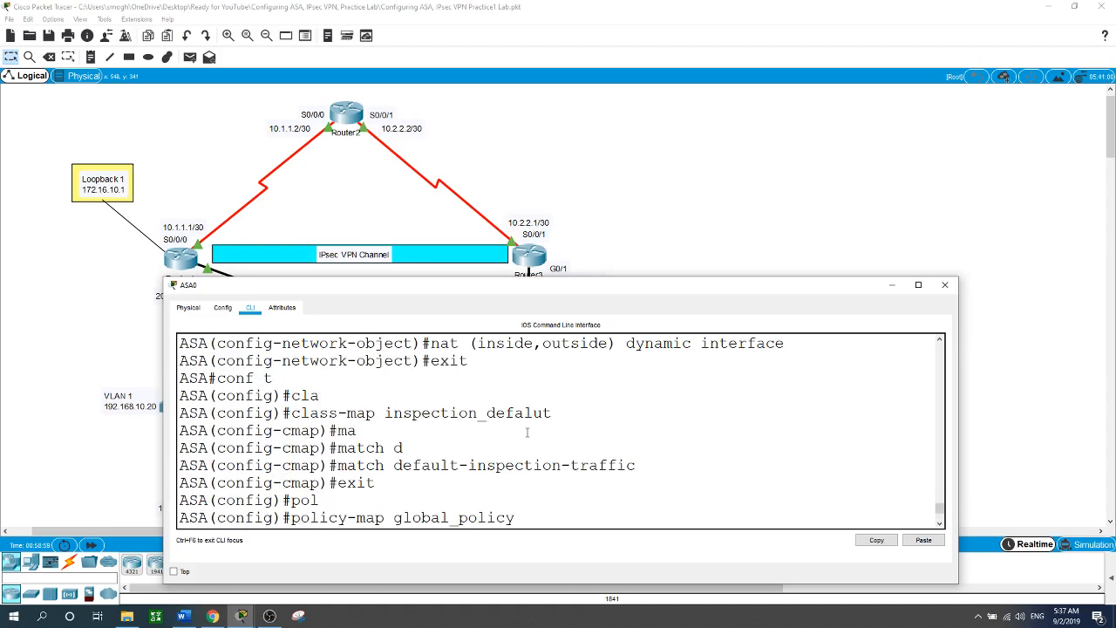
pyautogui.scroll(-1, 526, 432)
pyautogui.scroll(-1, 512, 410)
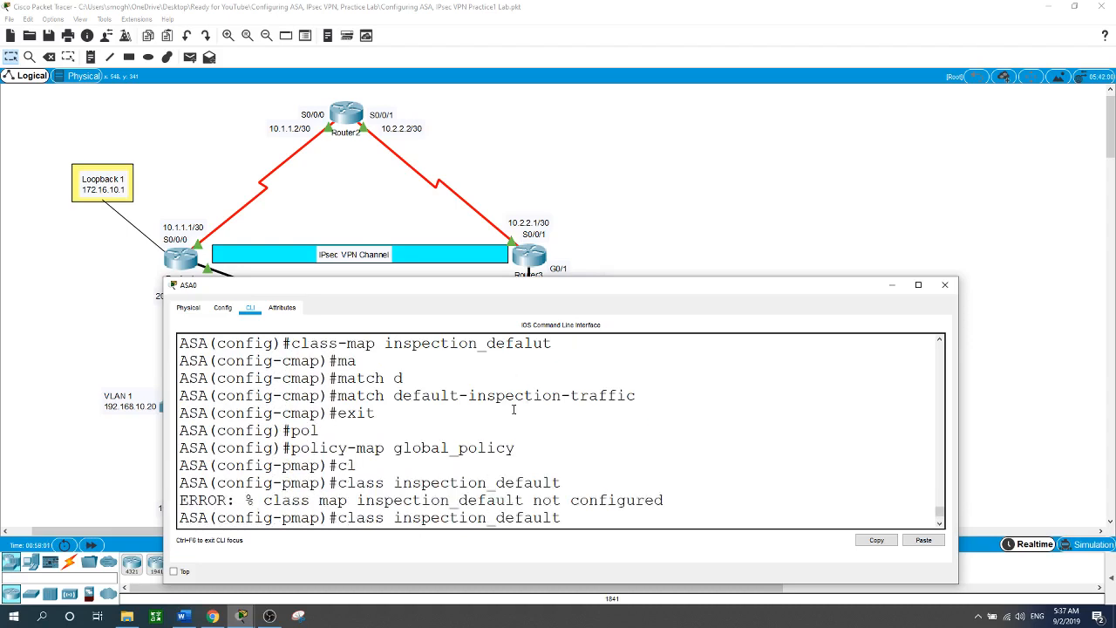
pyautogui.scroll(1, 513, 410)
pyautogui.scroll(-2, 514, 409)
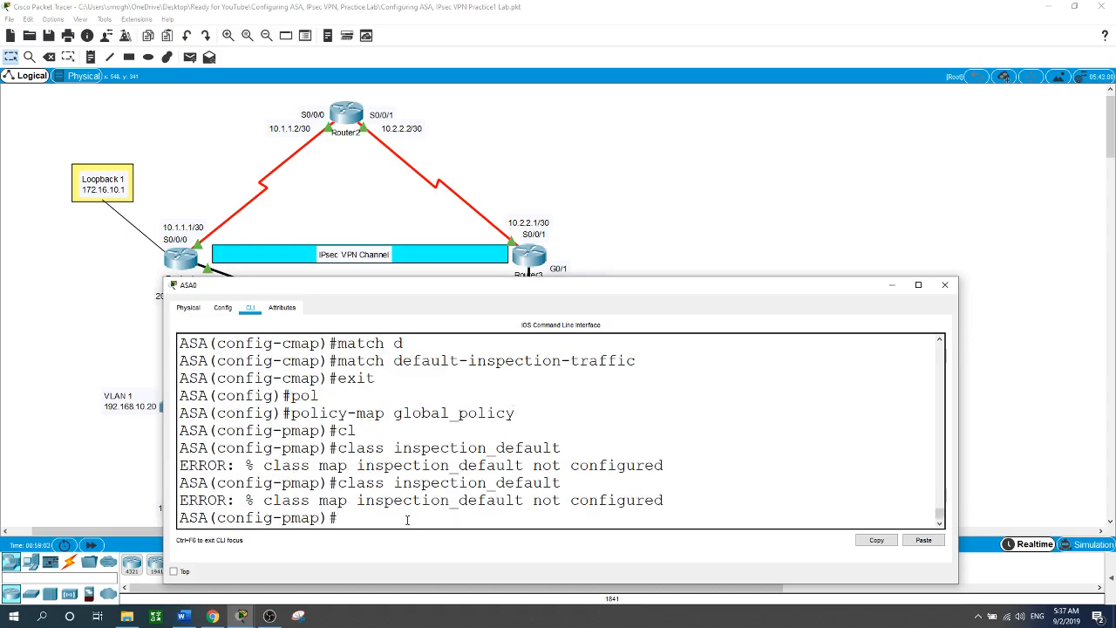
pyautogui.write('class inspection_defa')
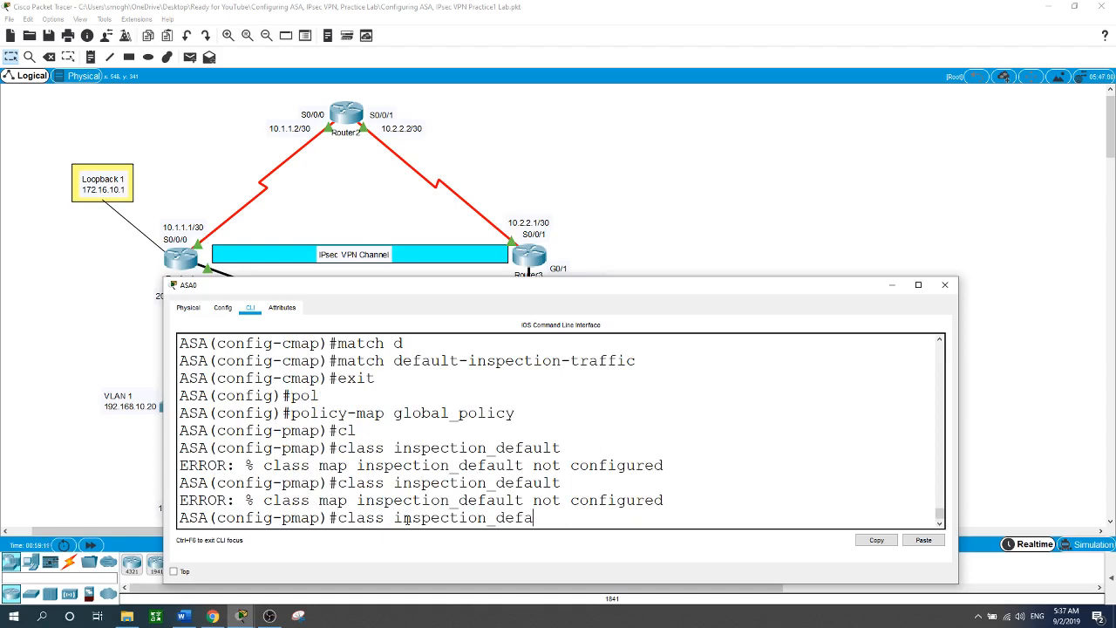
pyautogui.write('lut')
pyautogui.press('Return')
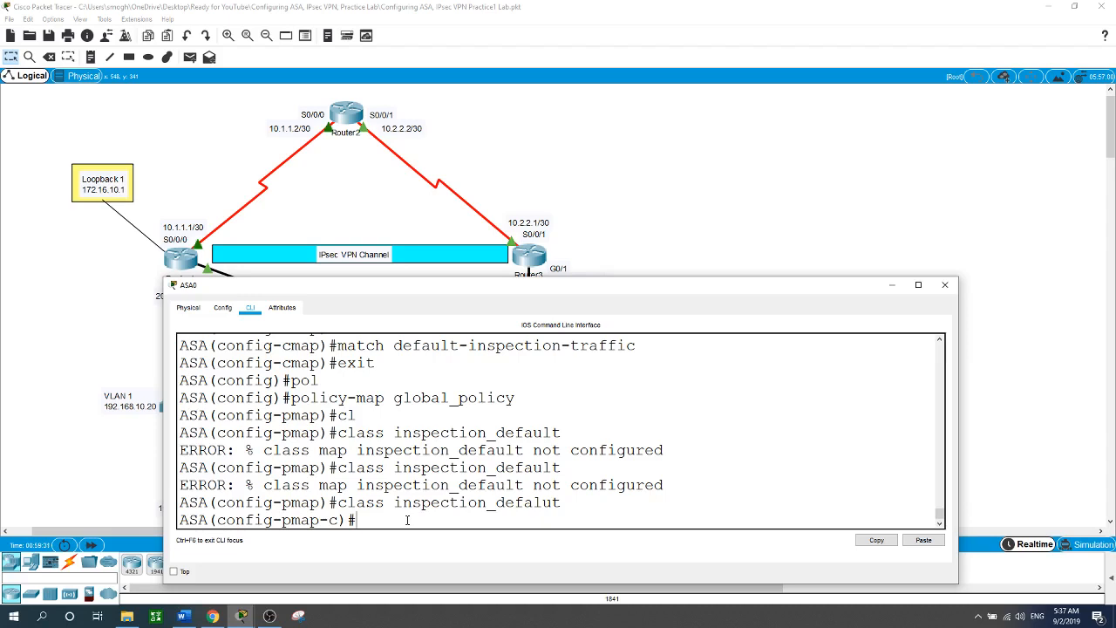
# Add 'inspect icmp' to the inspection_defalut class, then exit back to global configuration.
pyautogui.write('?in')
pyautogui.press('Tab')
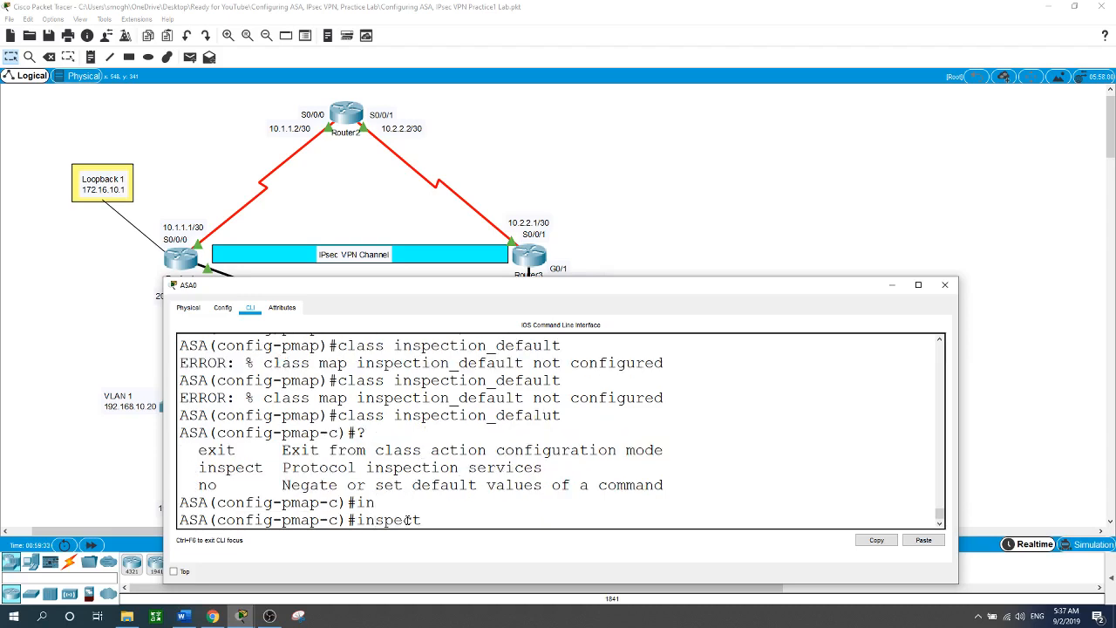
pyautogui.write('?')
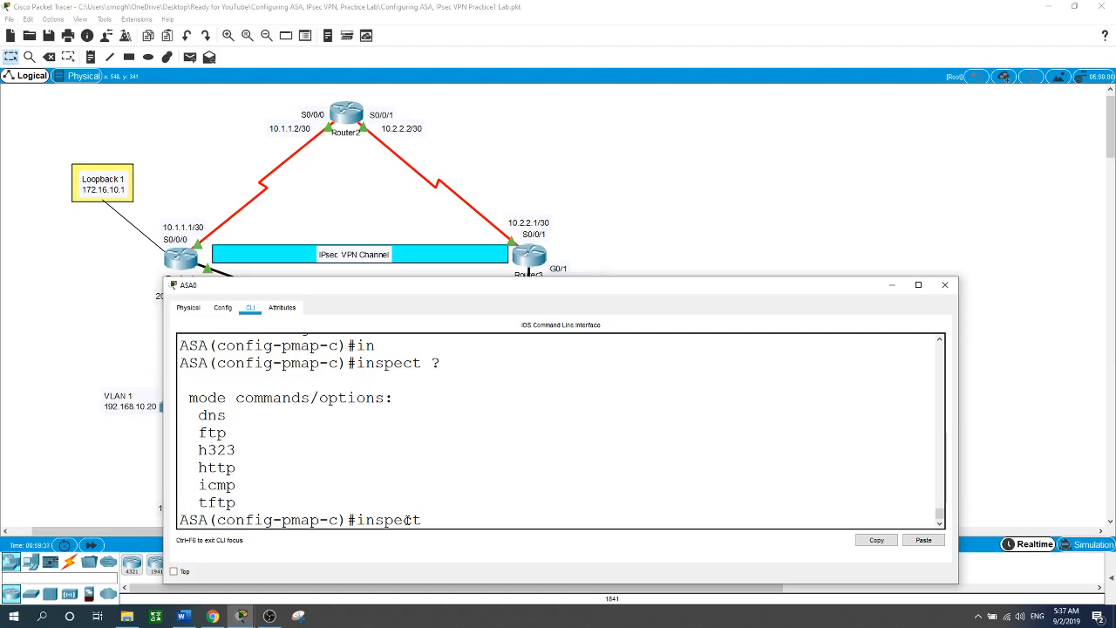
pyautogui.write('icmp')
pyautogui.press('Return')
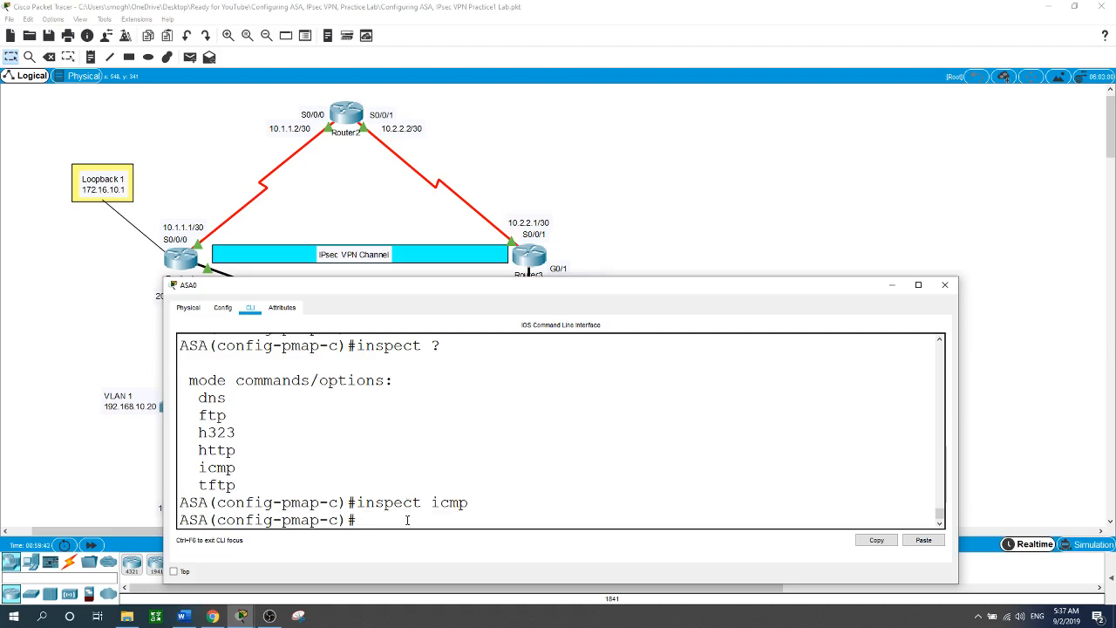
pyautogui.write('exit')
pyautogui.press('Return')
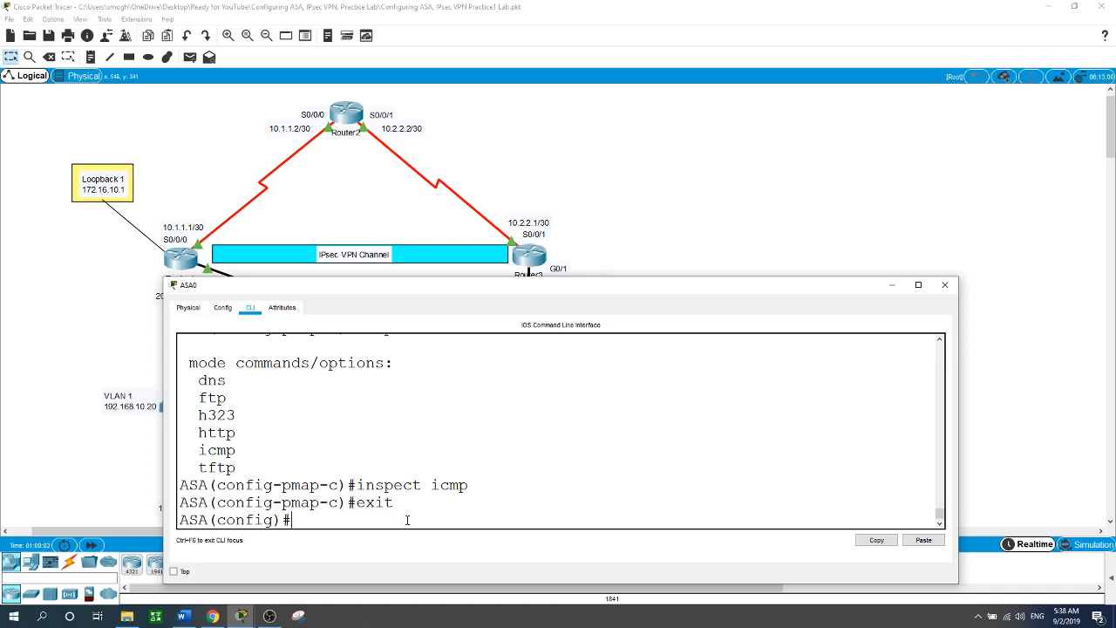
# Enter 'service-policy global_policy global' at the ASA(config)# prompt, using Tab completion.
pyautogui.write('se')
pyautogui.press('Tab')
pyautogui.write('rv')
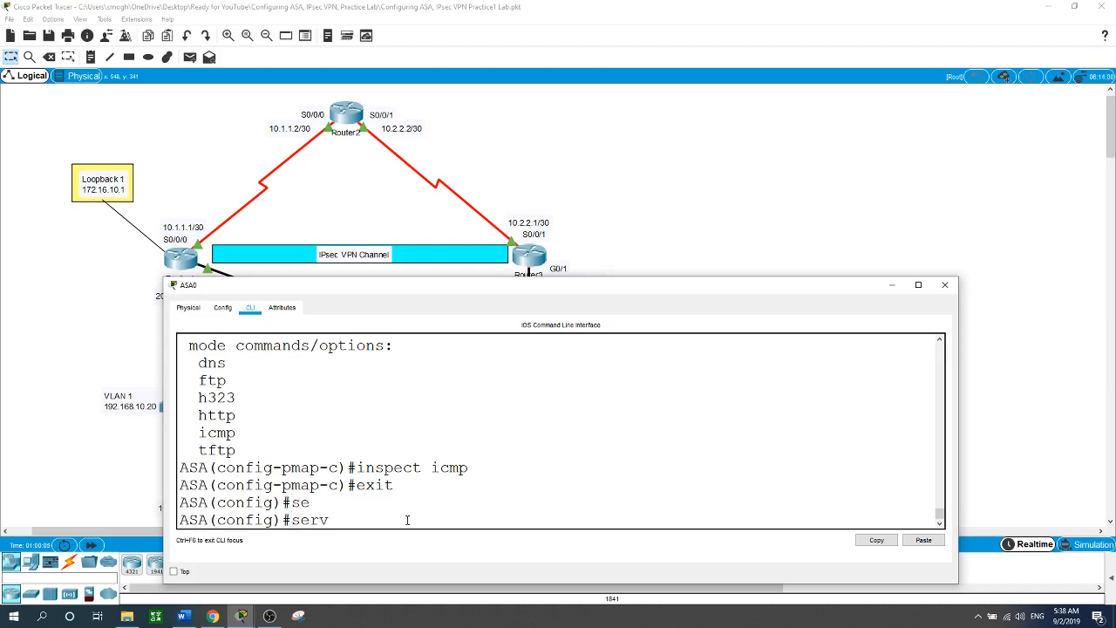
pyautogui.press('Tab')
pyautogui.write('gl')
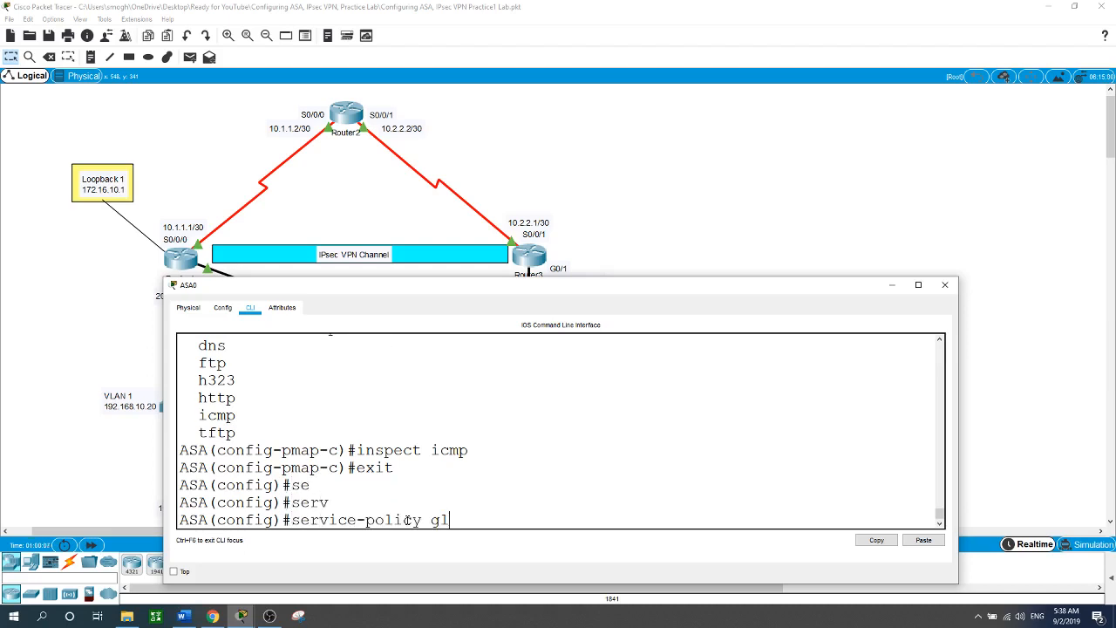
pyautogui.write('obal_pol')
pyautogui.press('Tab')
pyautogui.write('icy')
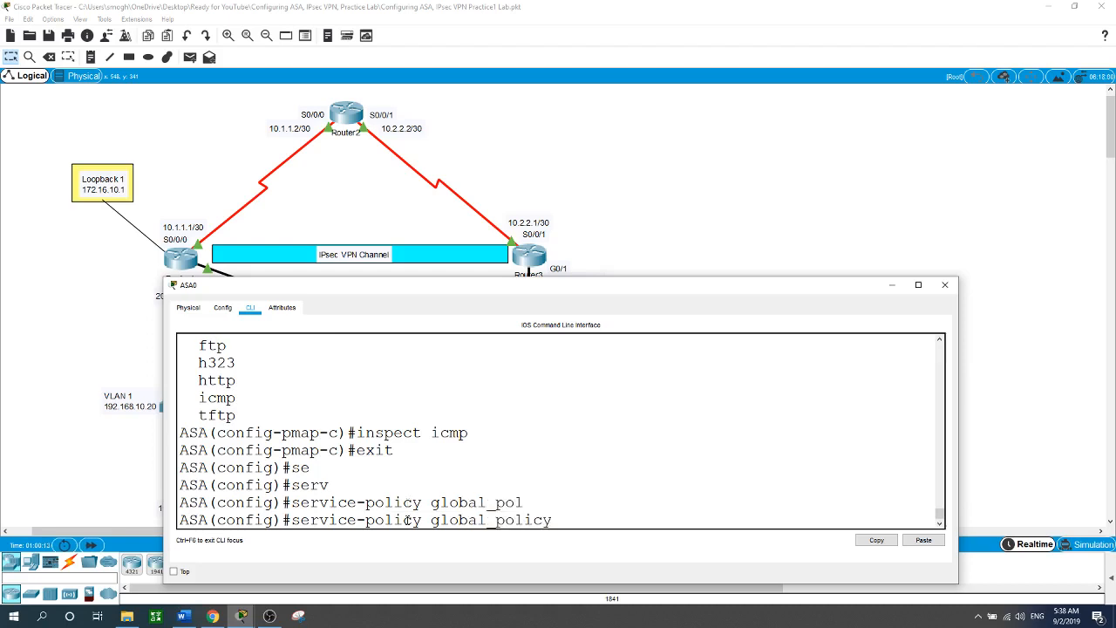
pyautogui.write(' ?')
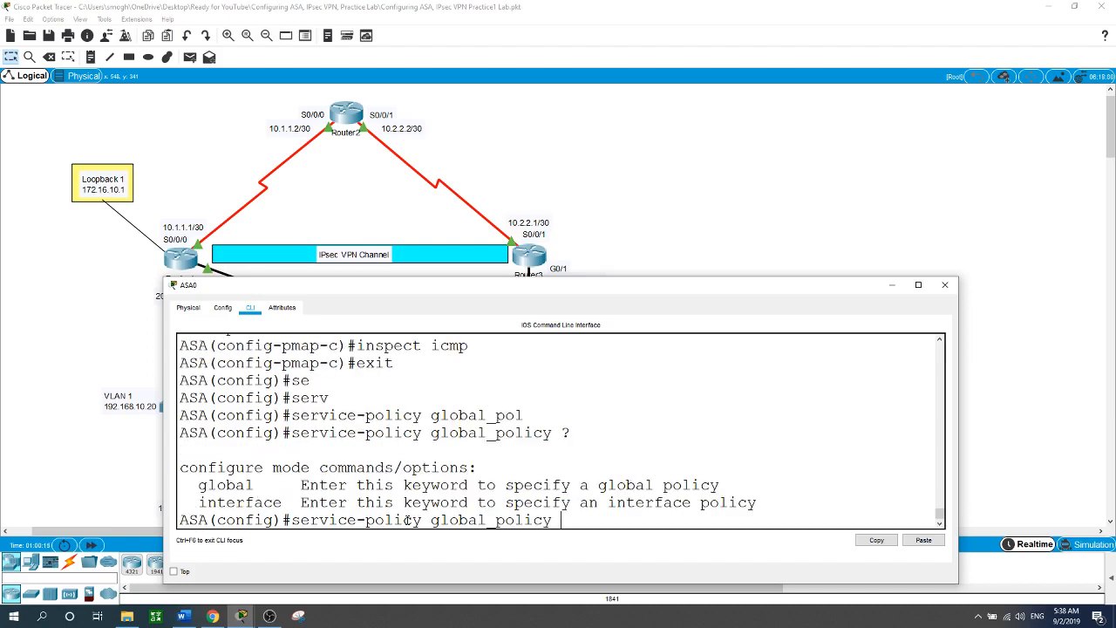
pyautogui.write('glol')
pyautogui.press('BackSpace')
pyautogui.press('Tab')
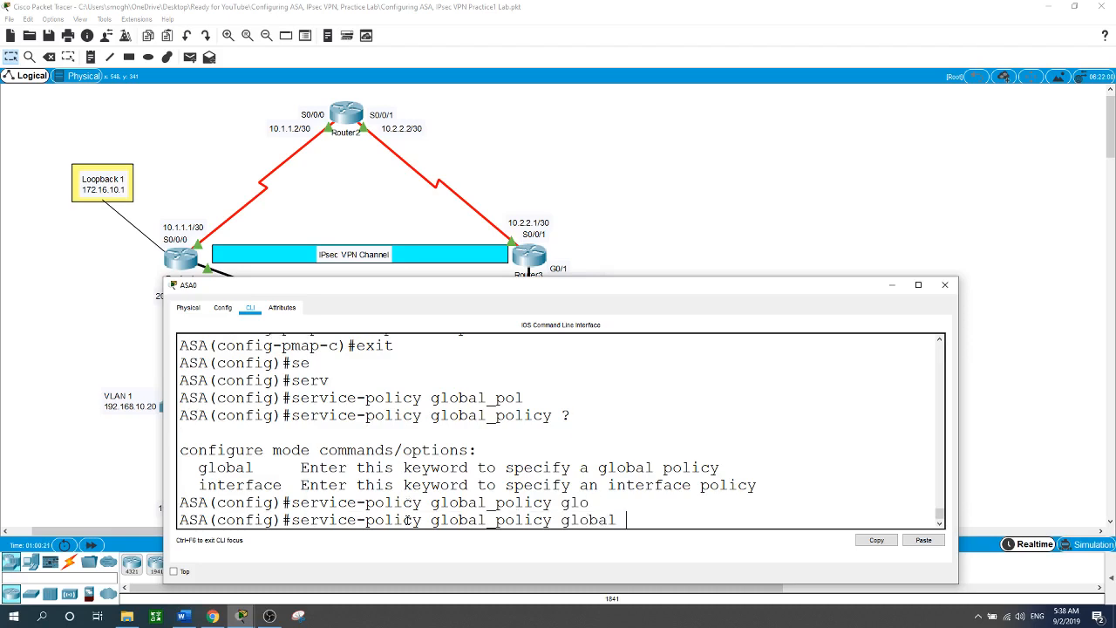
pyautogui.press('Return')
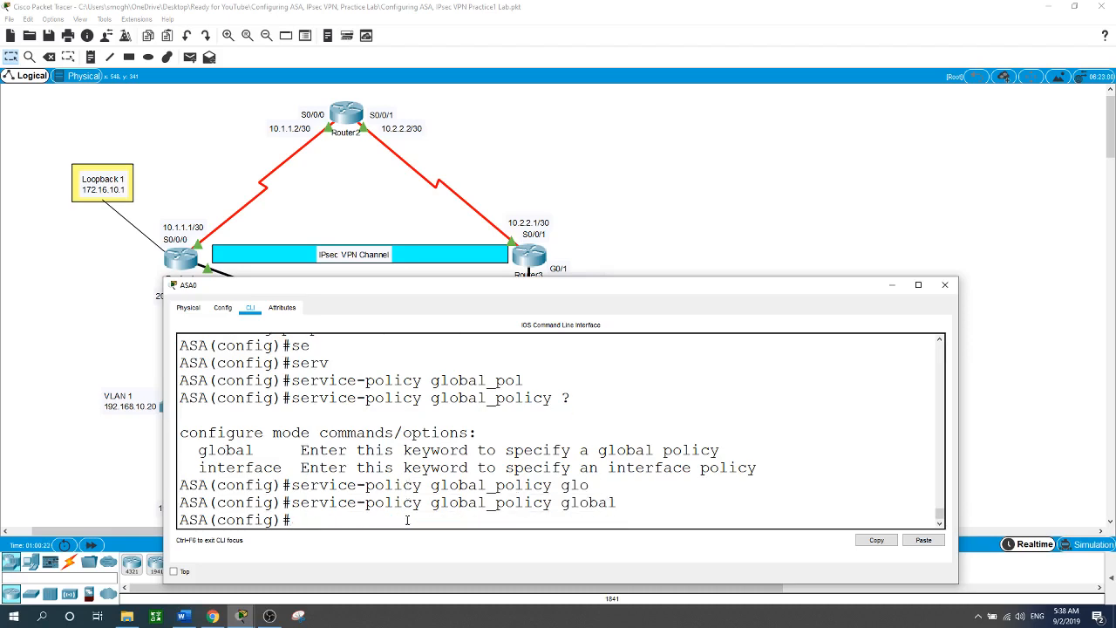
# Close ASA0's configuration window and bring the OBS recorder window forward.
pyautogui.click(944, 284)
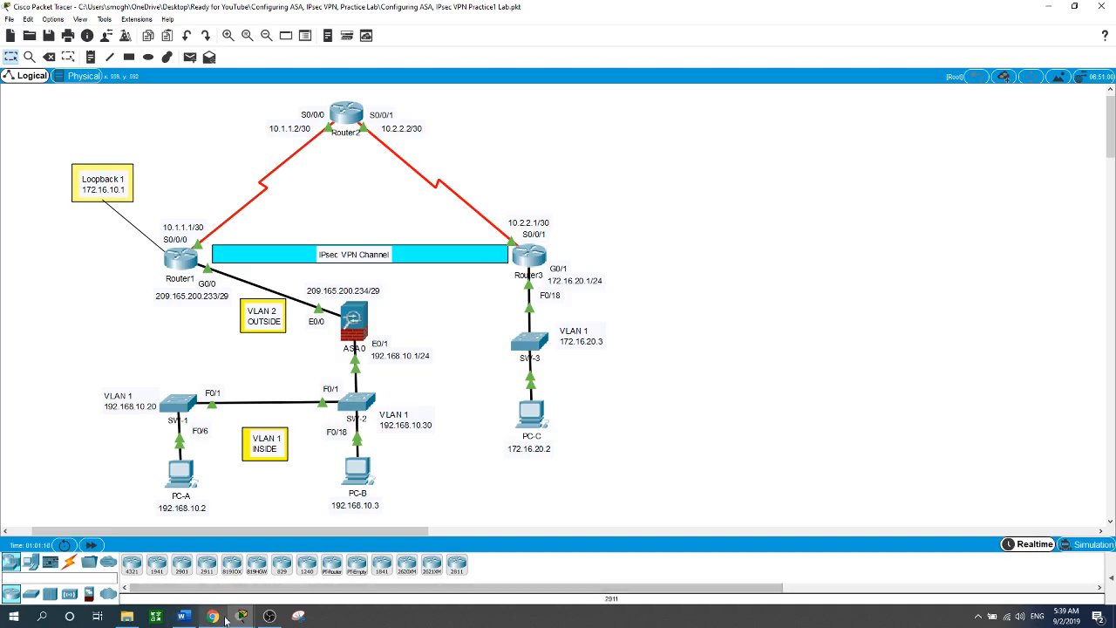
pyautogui.click(268, 615)
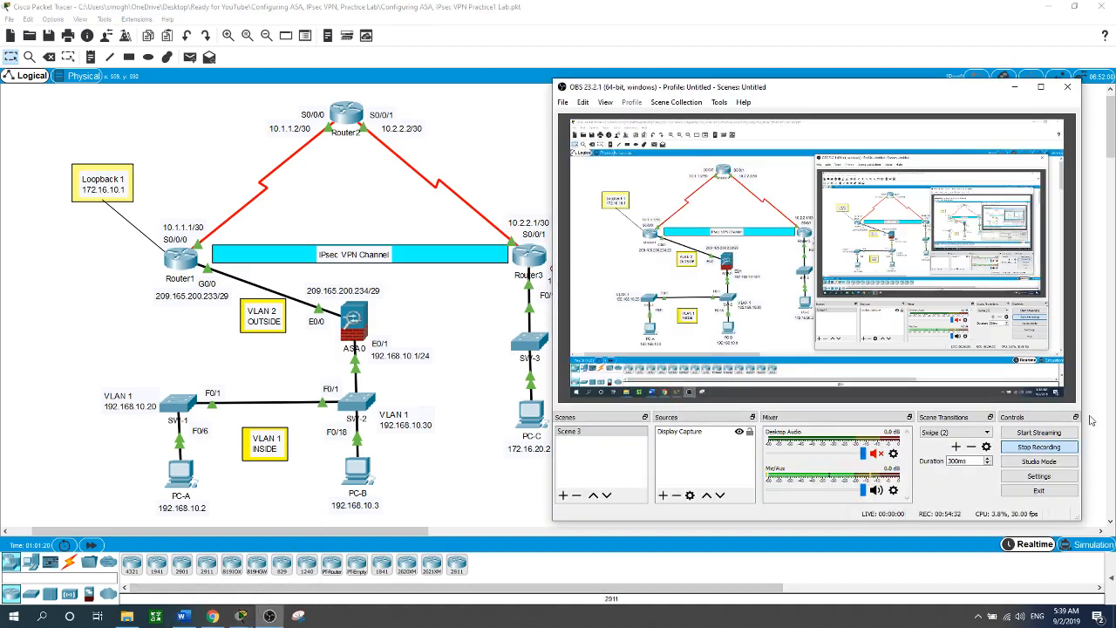